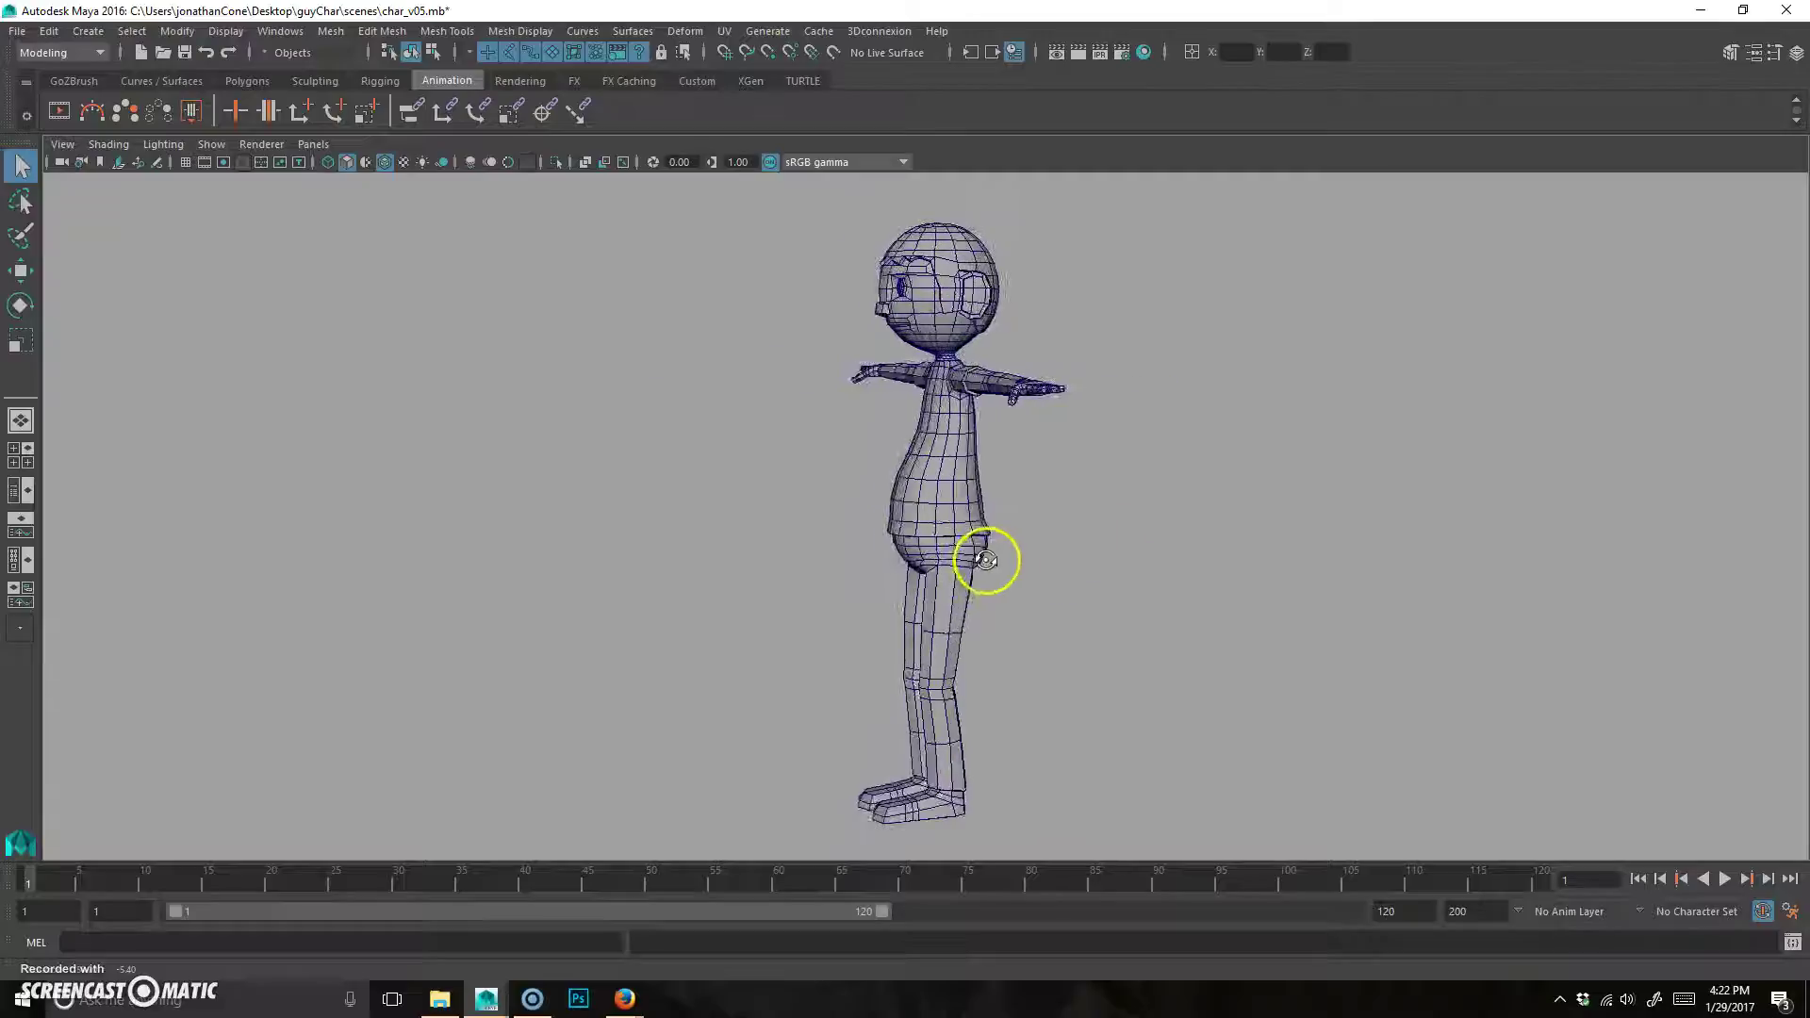
Open the UV Editor and place its window beside the character so both the model and the UVs can be seen.
alt+drag(884, 445, 900, 447)
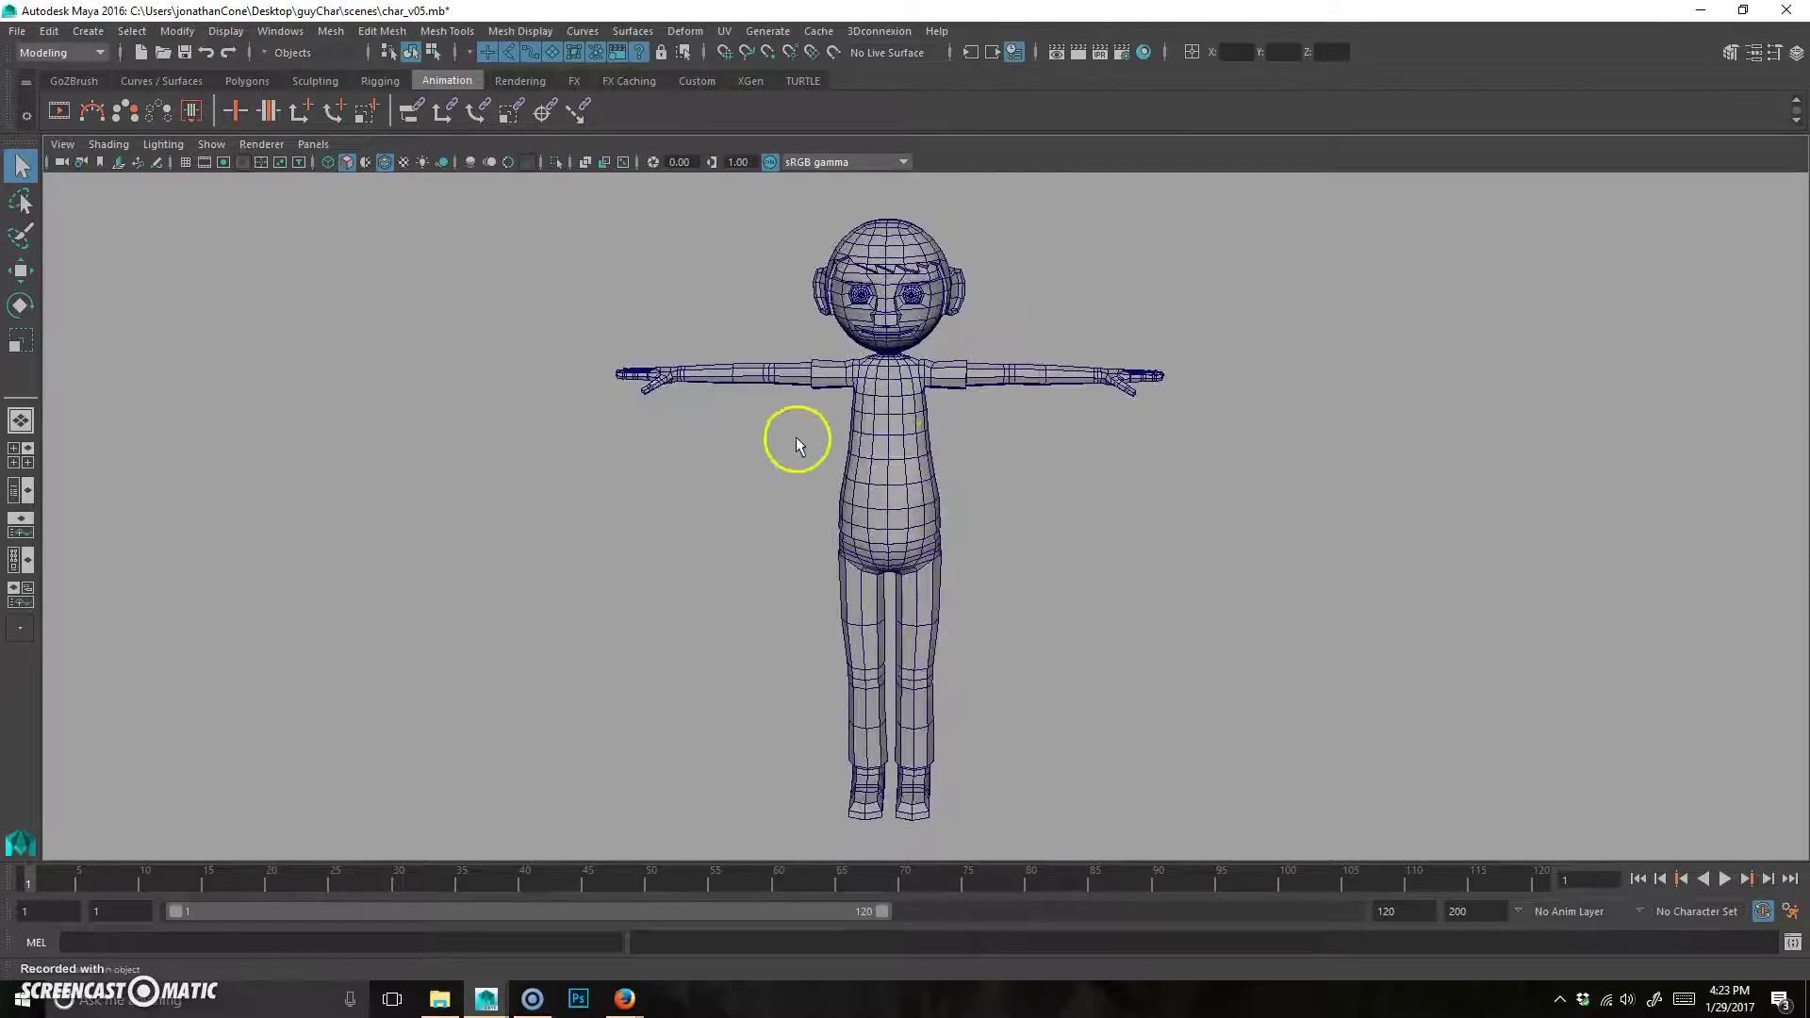
alt+right_drag(798, 440, 933, 434)
alt+middle_drag(934, 434, 942, 404)
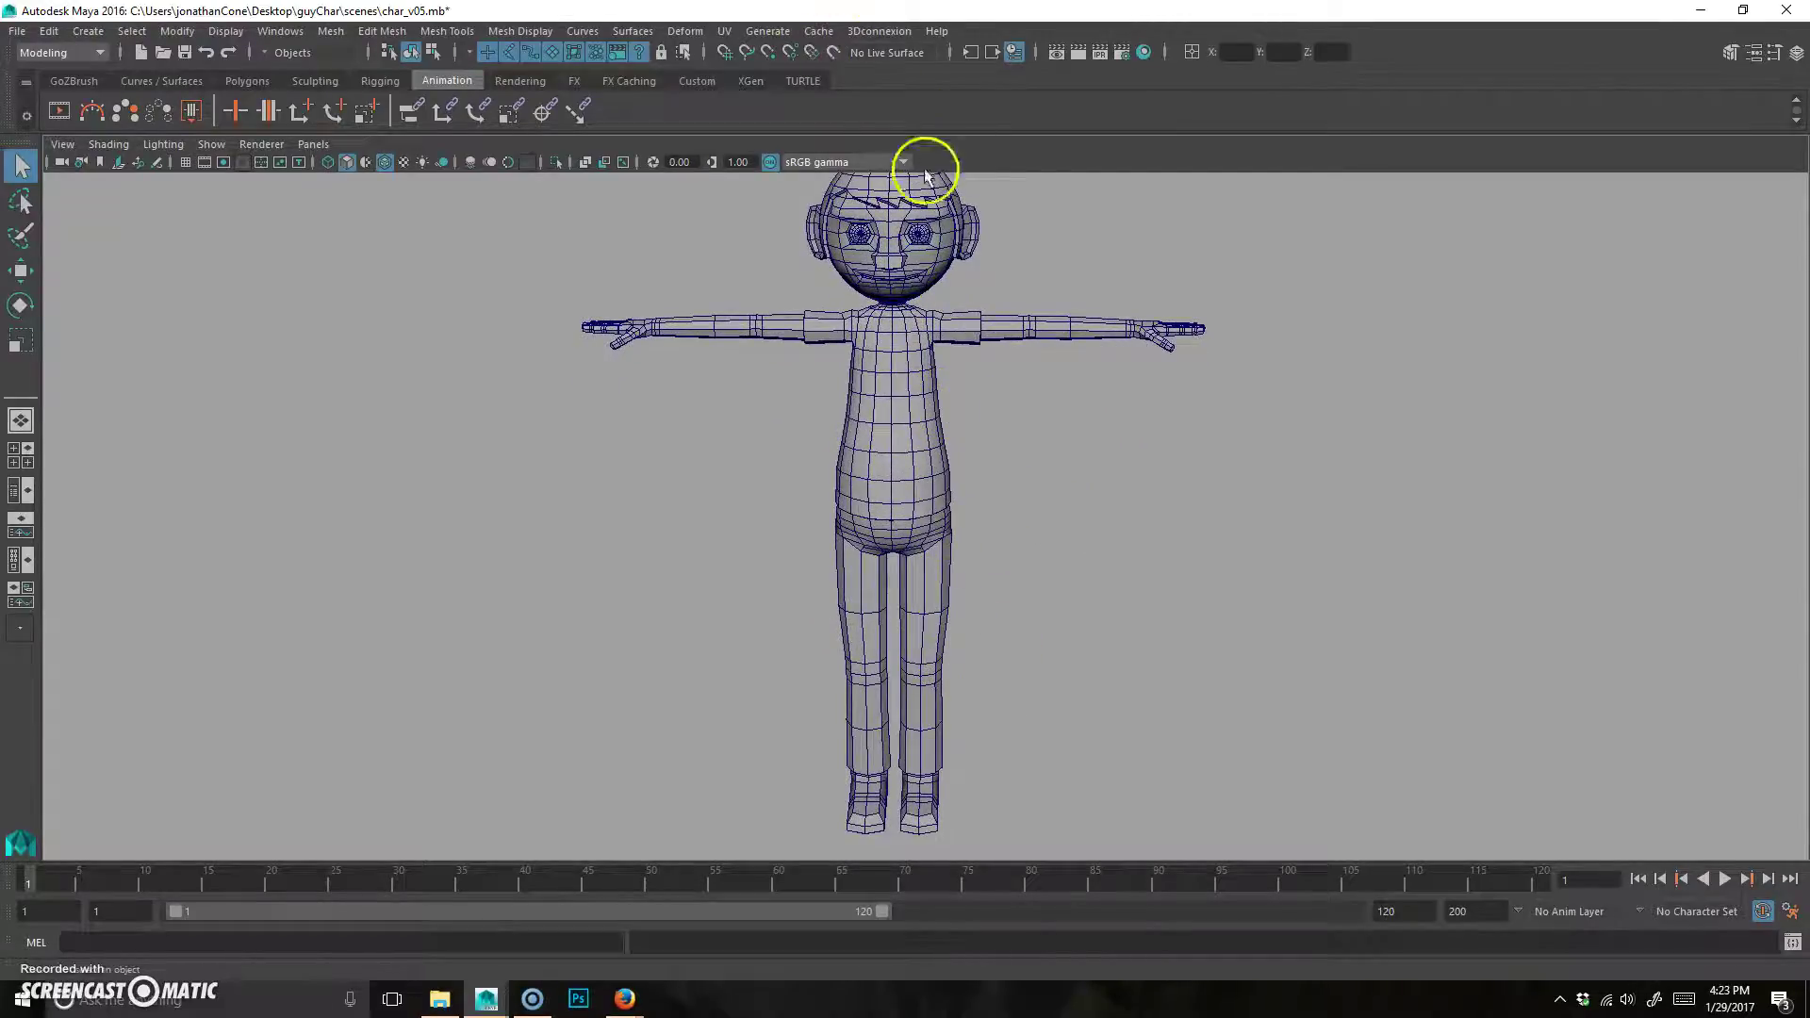
alt+right_drag(1027, 392, 828, 404)
alt+drag(829, 404, 902, 455)
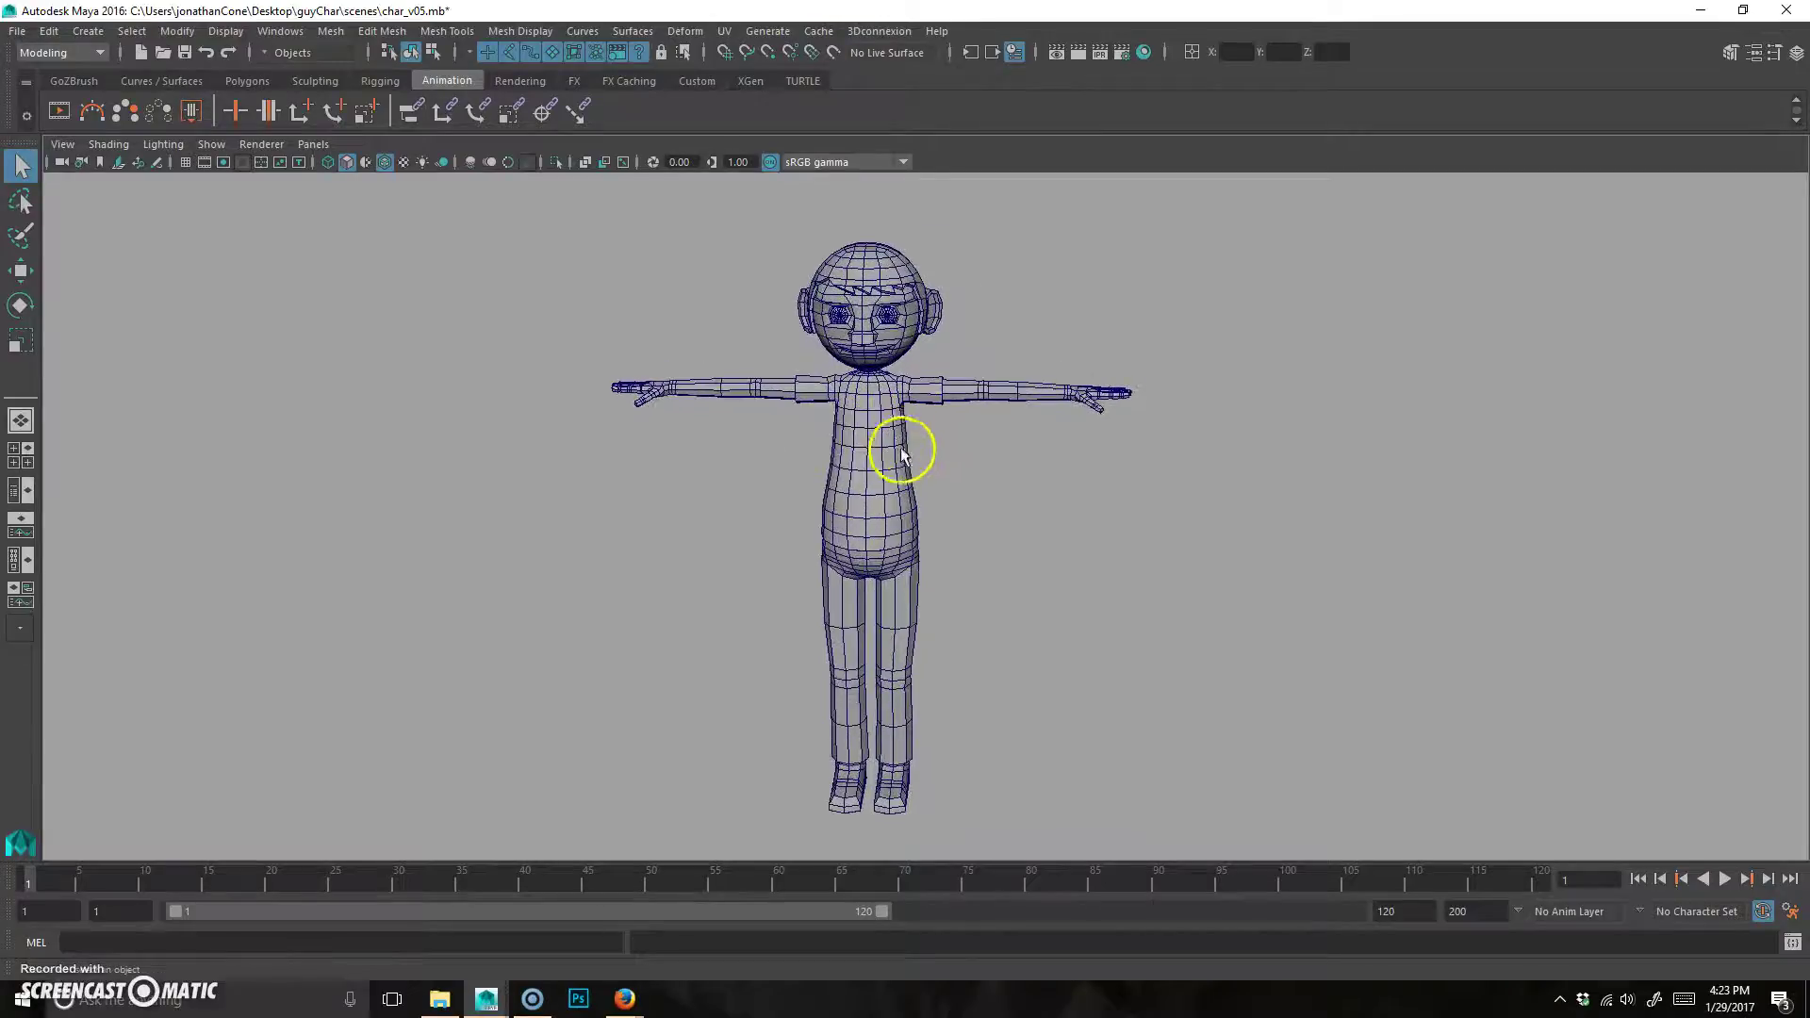
click(724, 31)
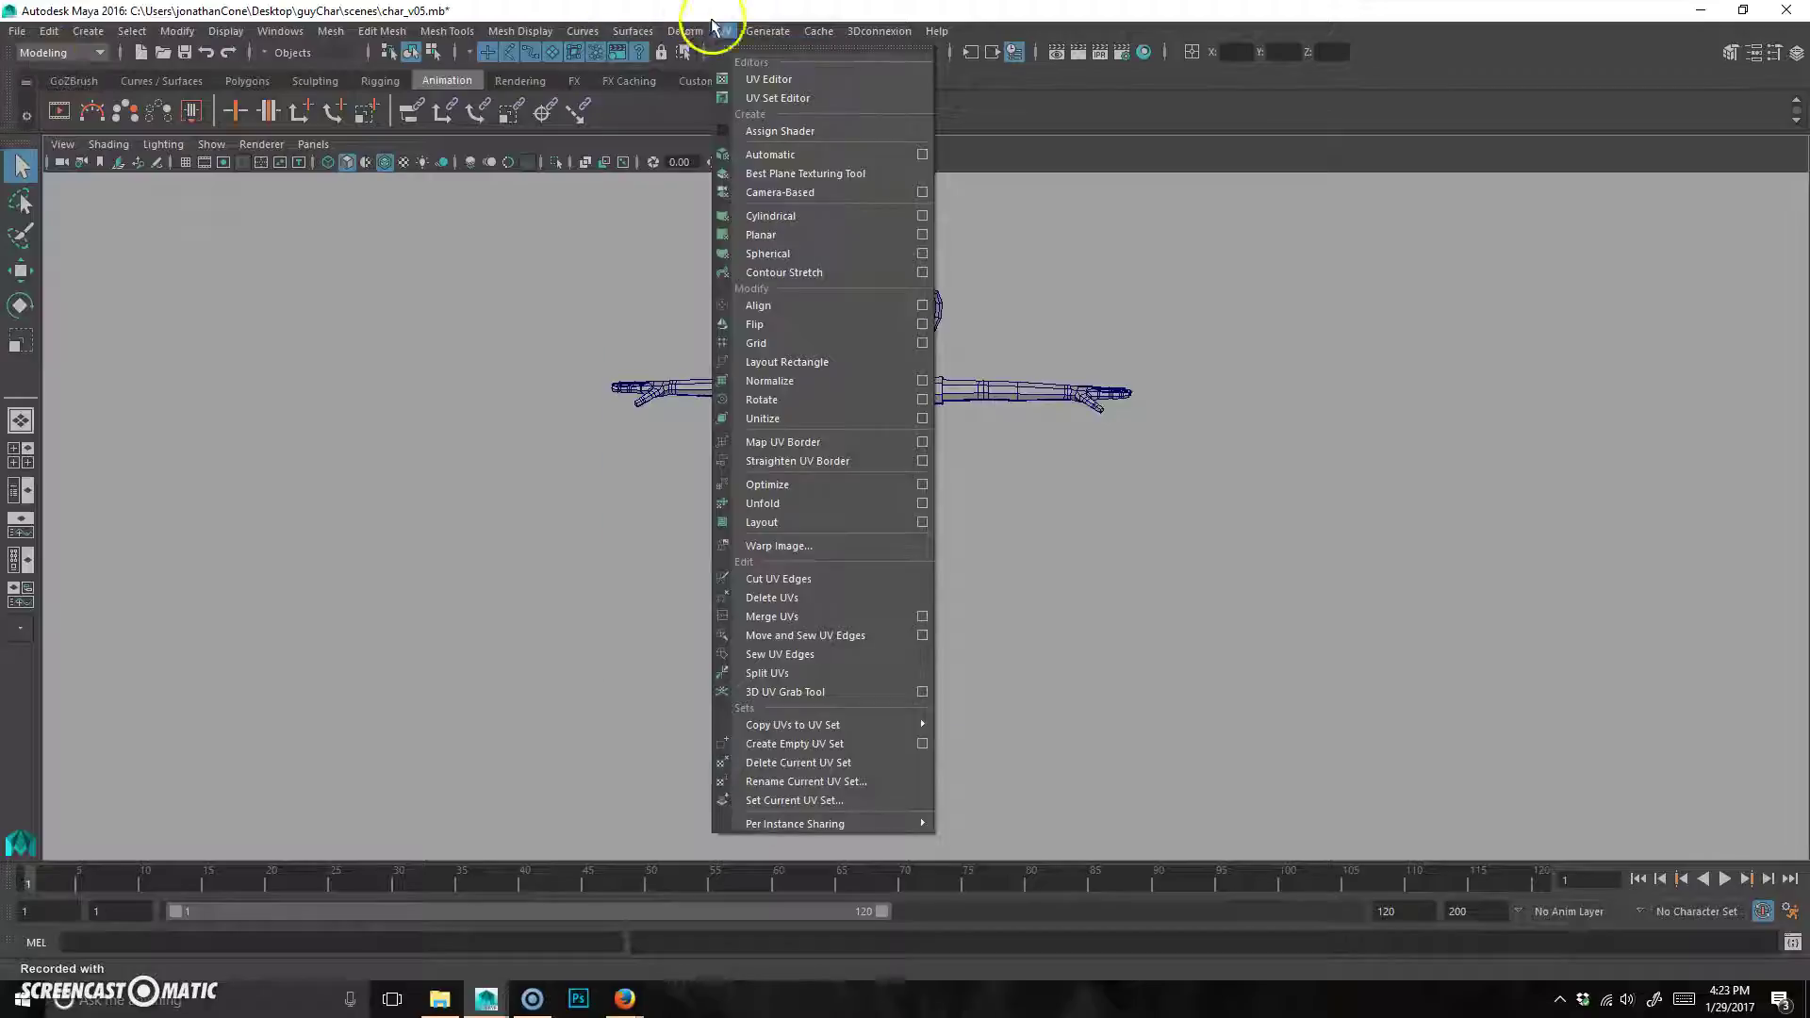
click(754, 79)
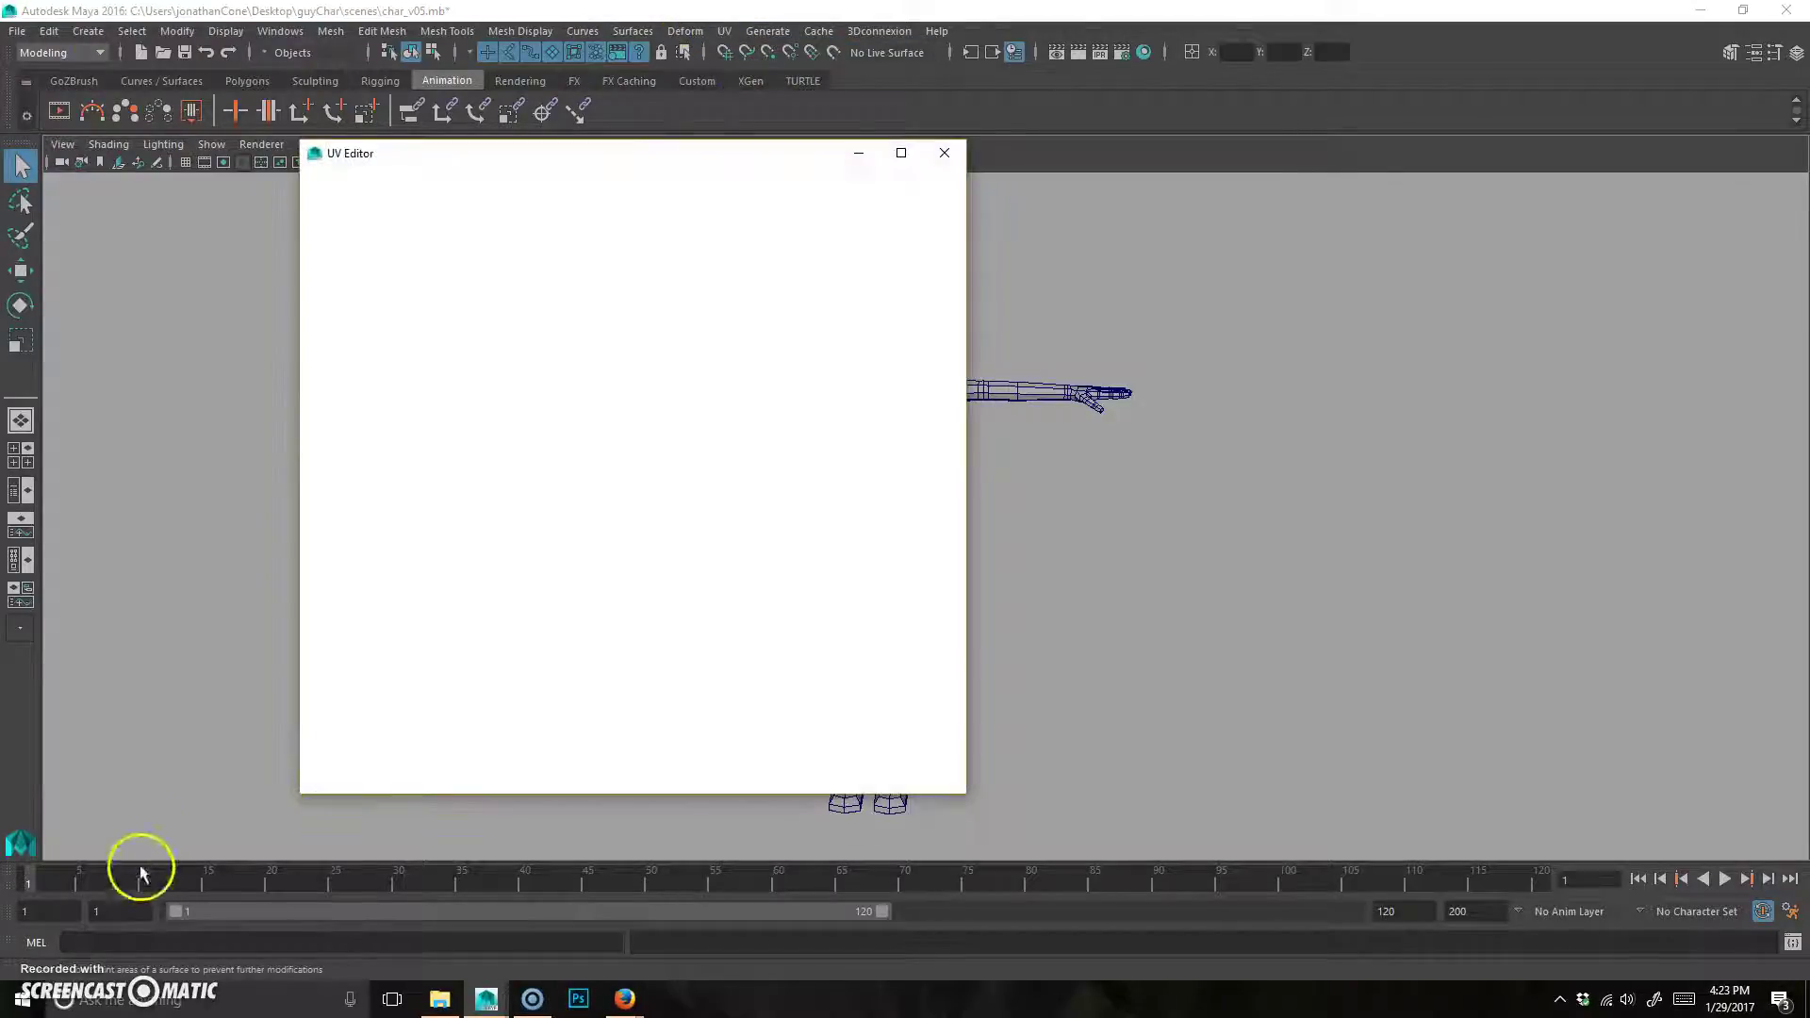
drag(745, 153, 1472, 144)
Select the character's body mesh and apply an Automatic UV projection to it.
alt+drag(616, 516, 557, 472)
click(557, 473)
key(f)
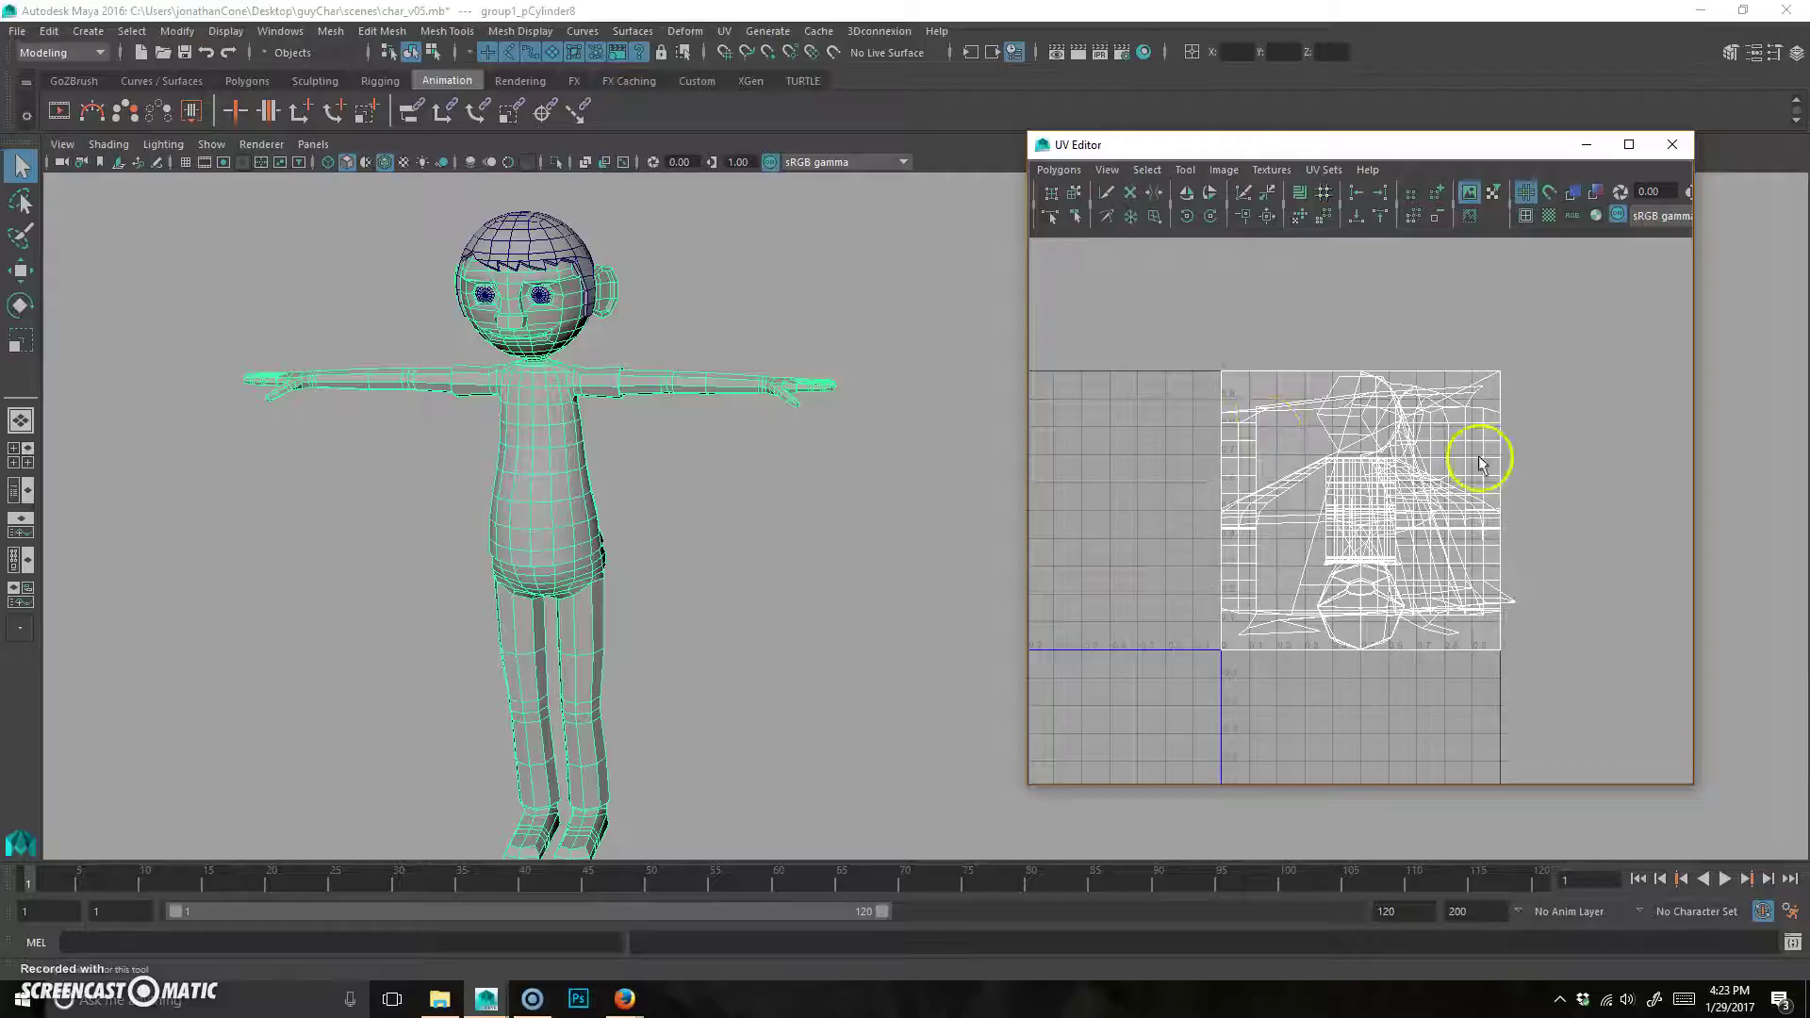
alt+middle_drag(1281, 578, 1215, 533)
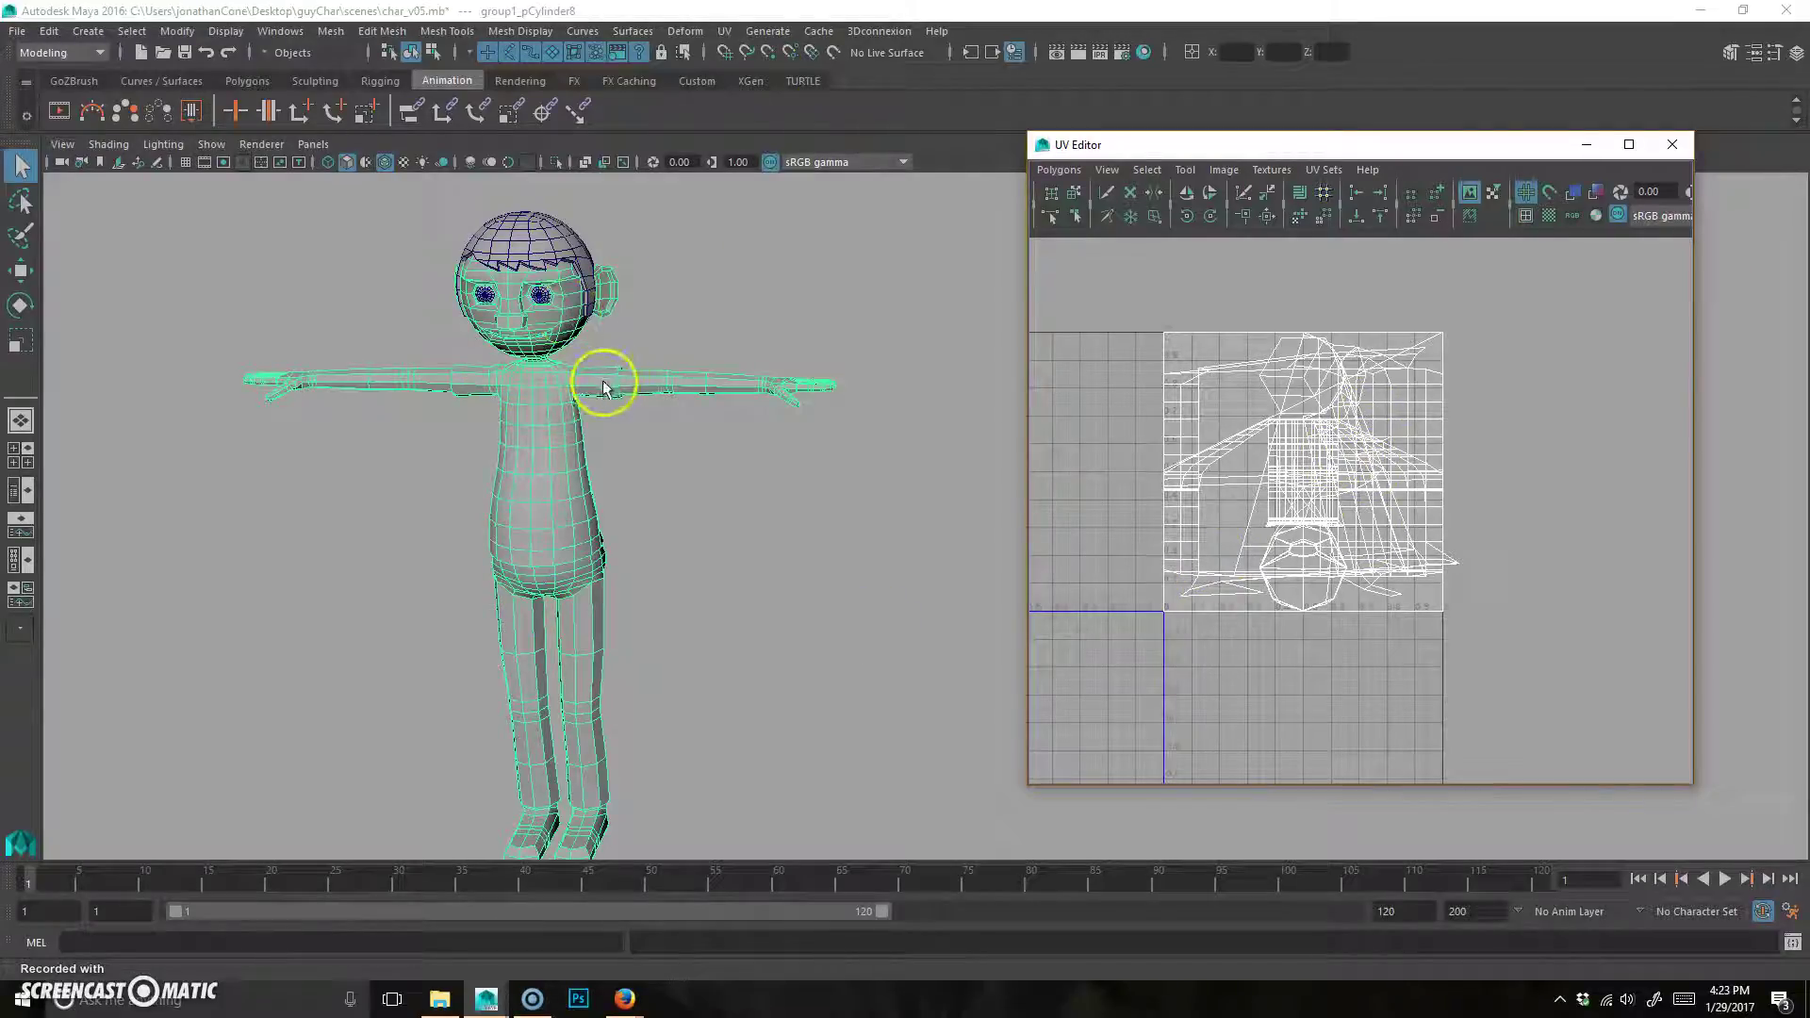
click(726, 31)
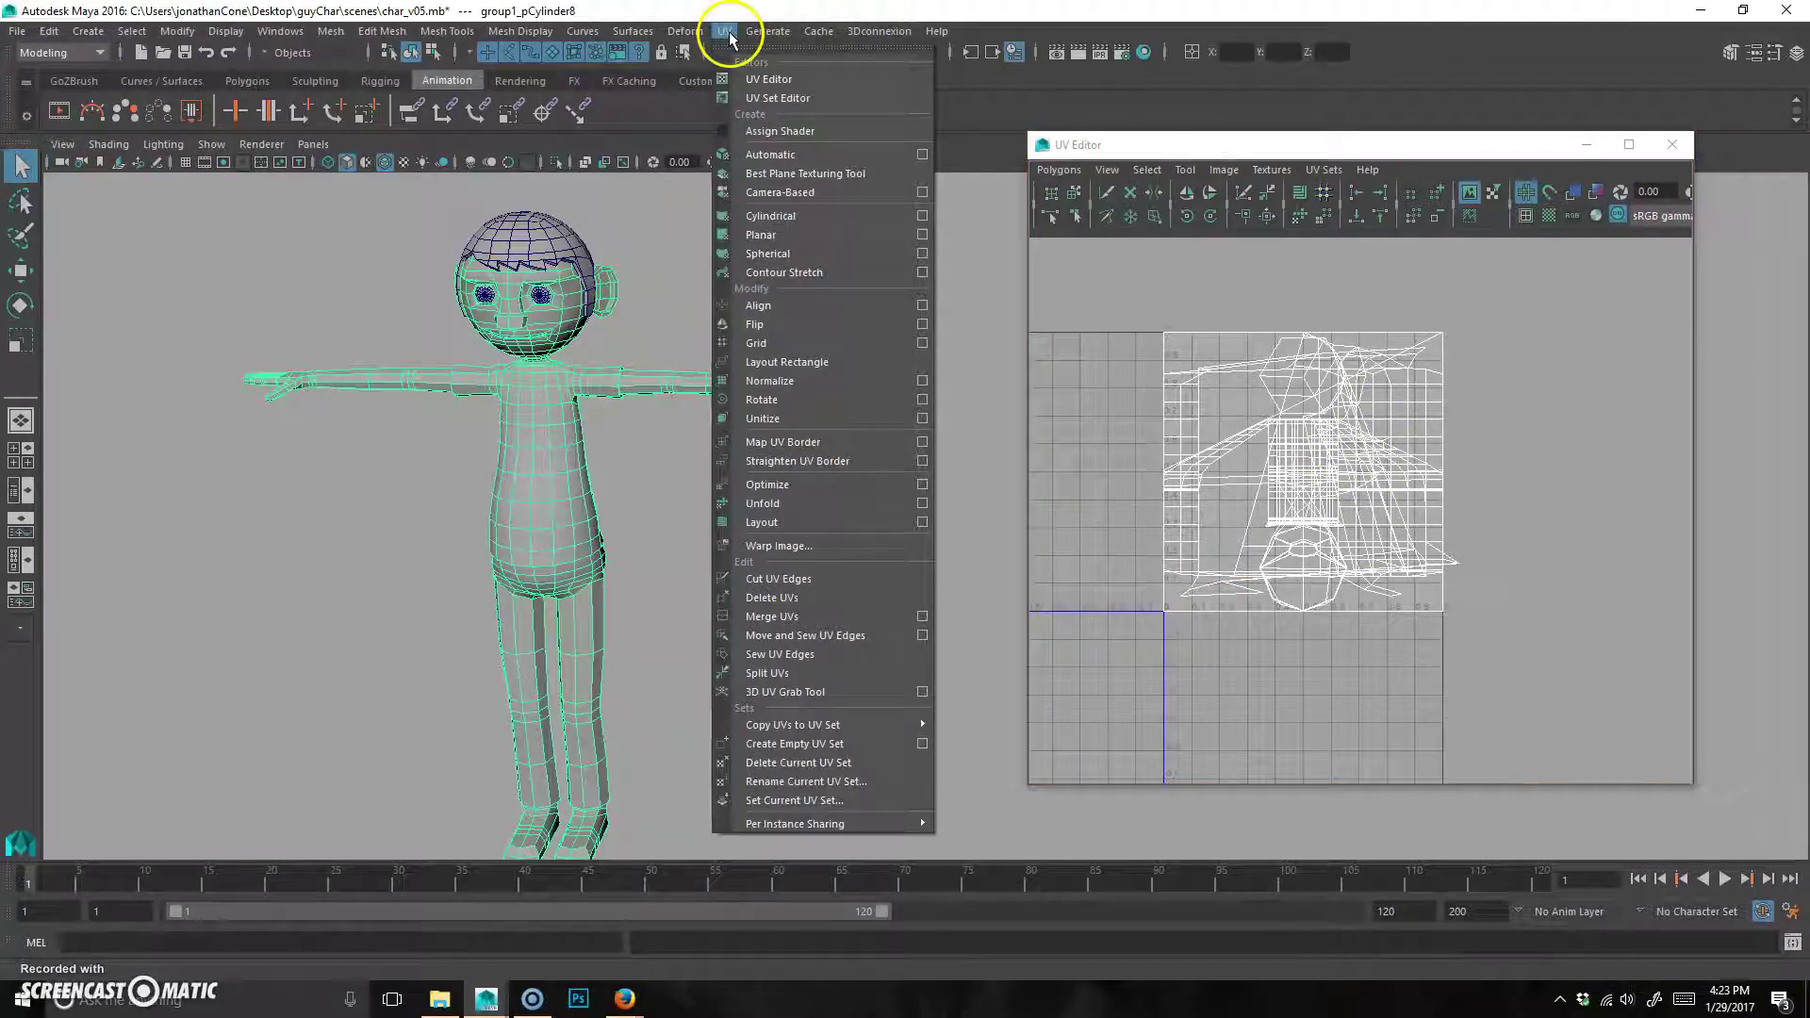
click(769, 157)
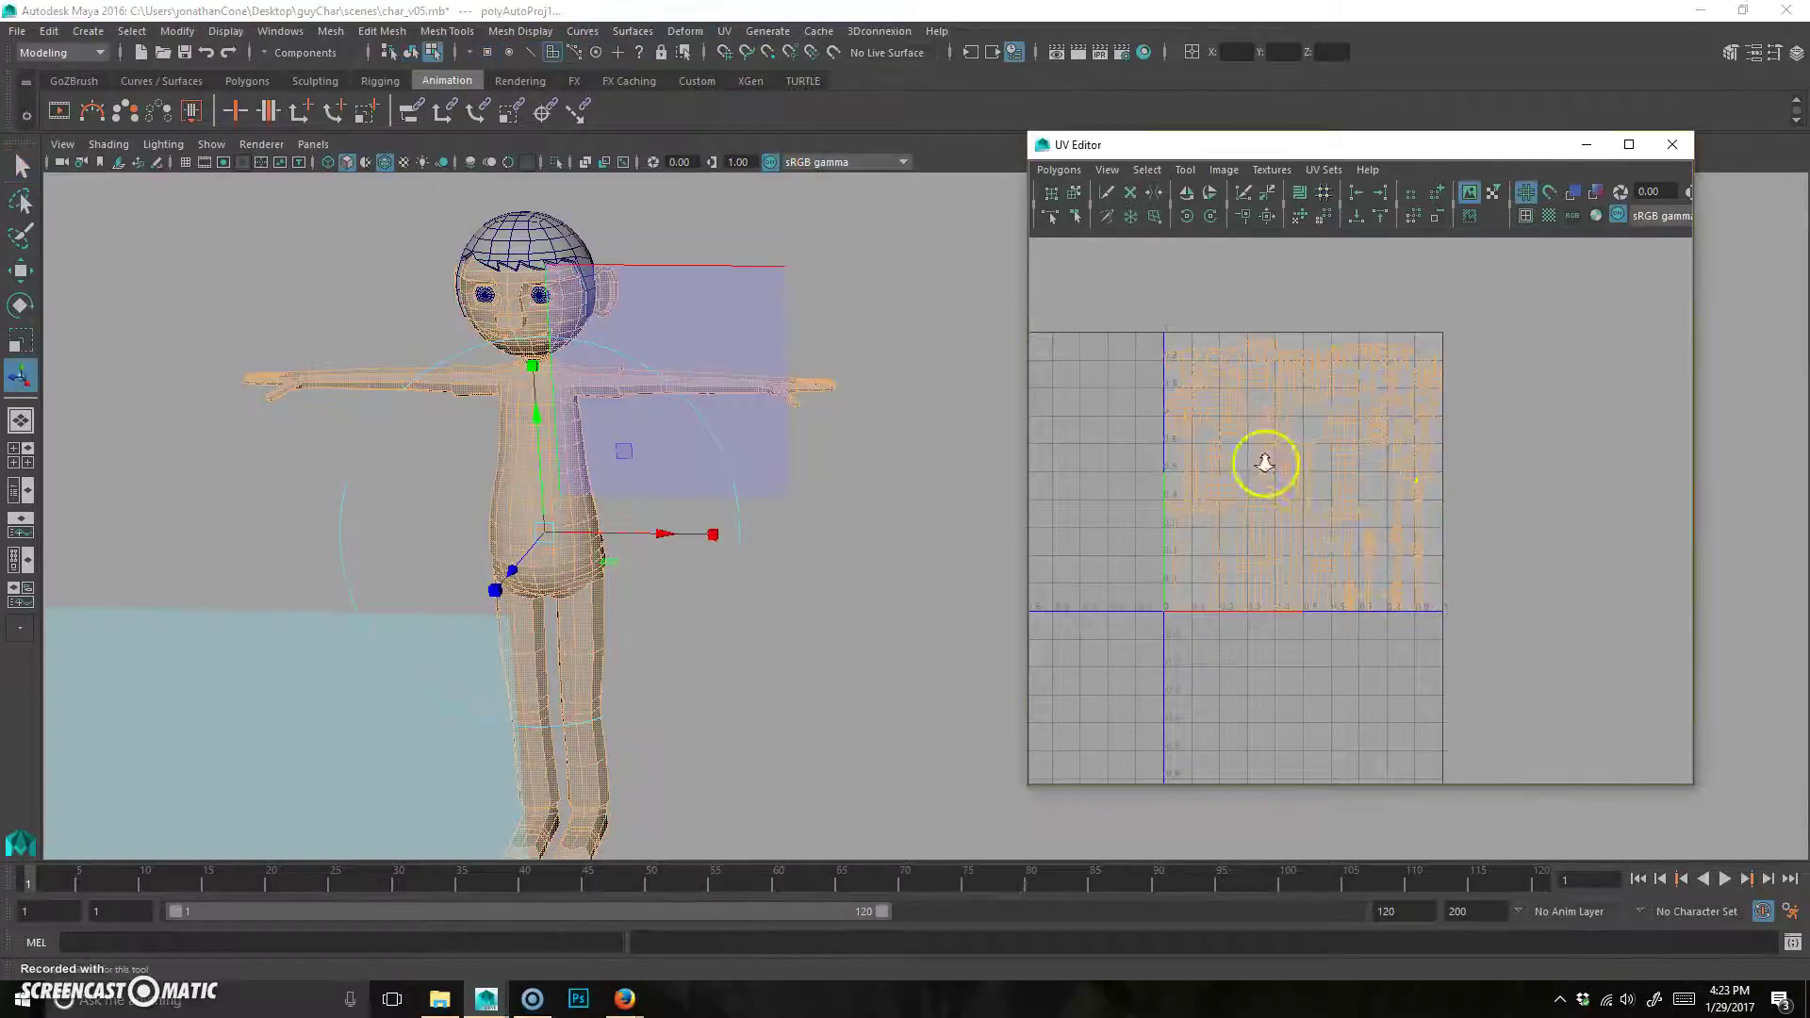
Leave the projection, reselect the body mesh in object mode and examine its UV shells in the UV Editor.
scroll(1471, 495, up, 3)
alt+middle_drag(1471, 495, 1562, 639)
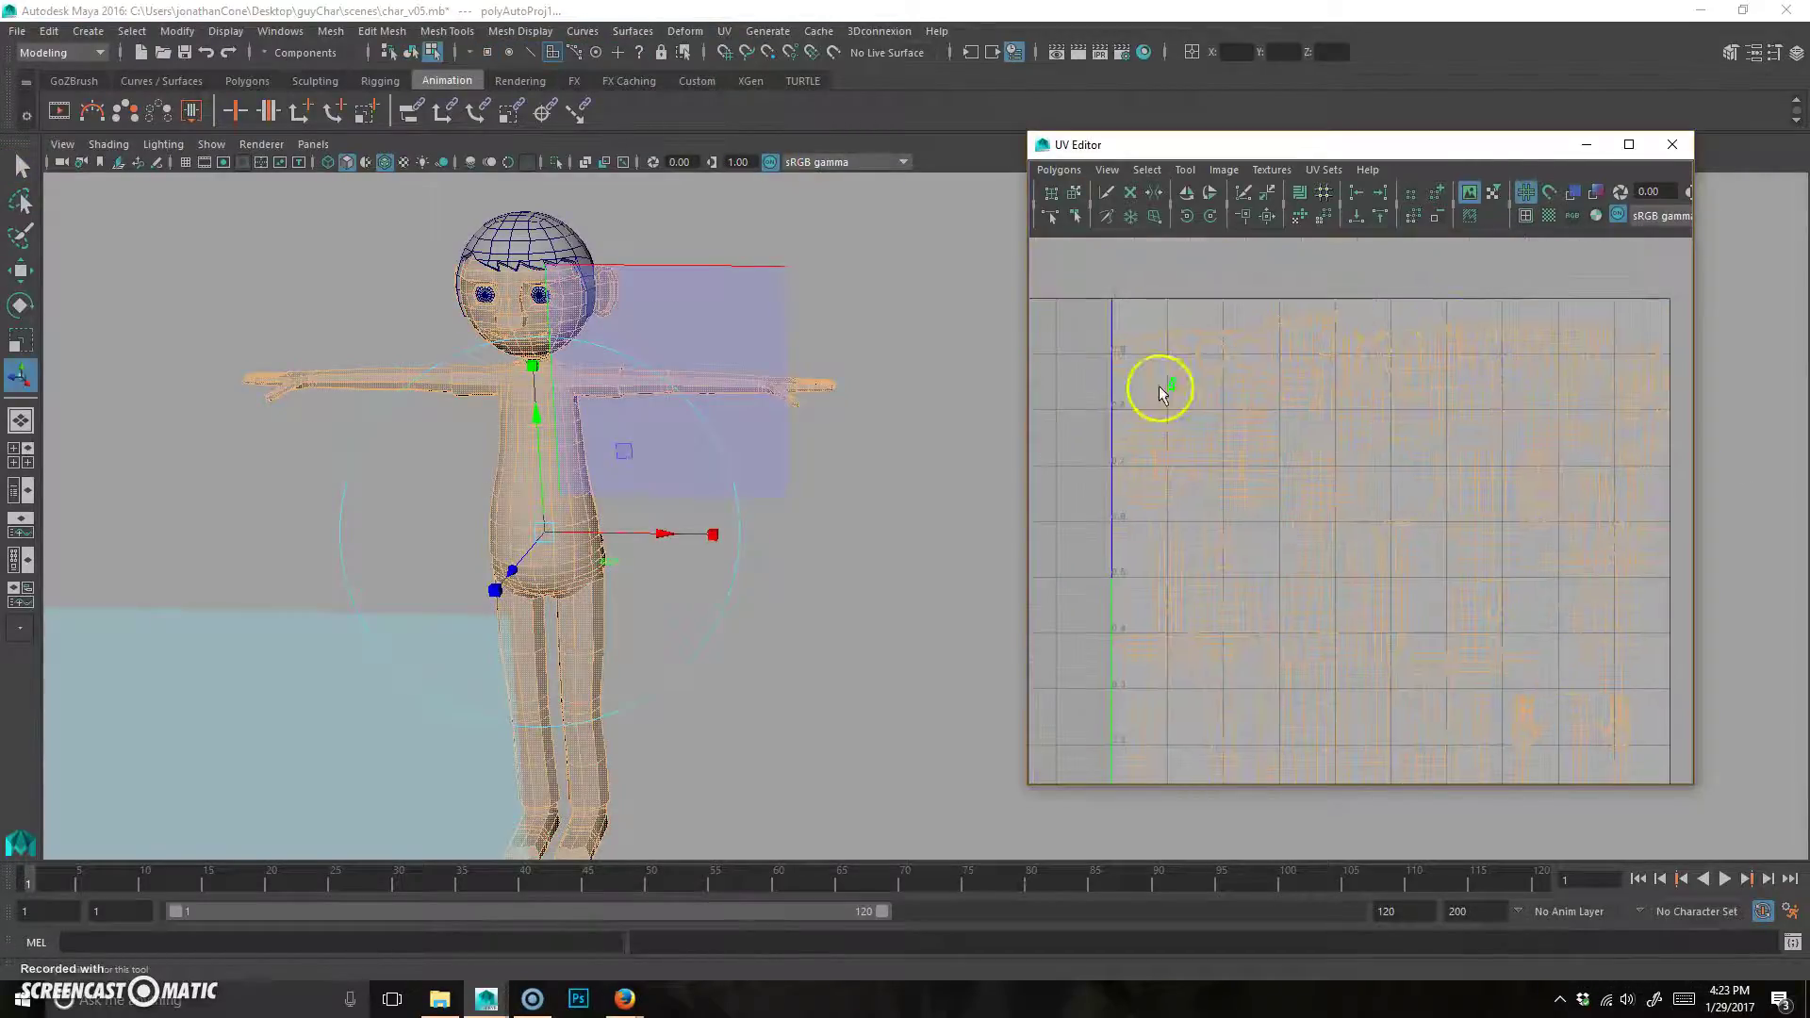
alt+right_drag(1159, 394, 1475, 421)
alt+middle_drag(1477, 422, 1195, 615)
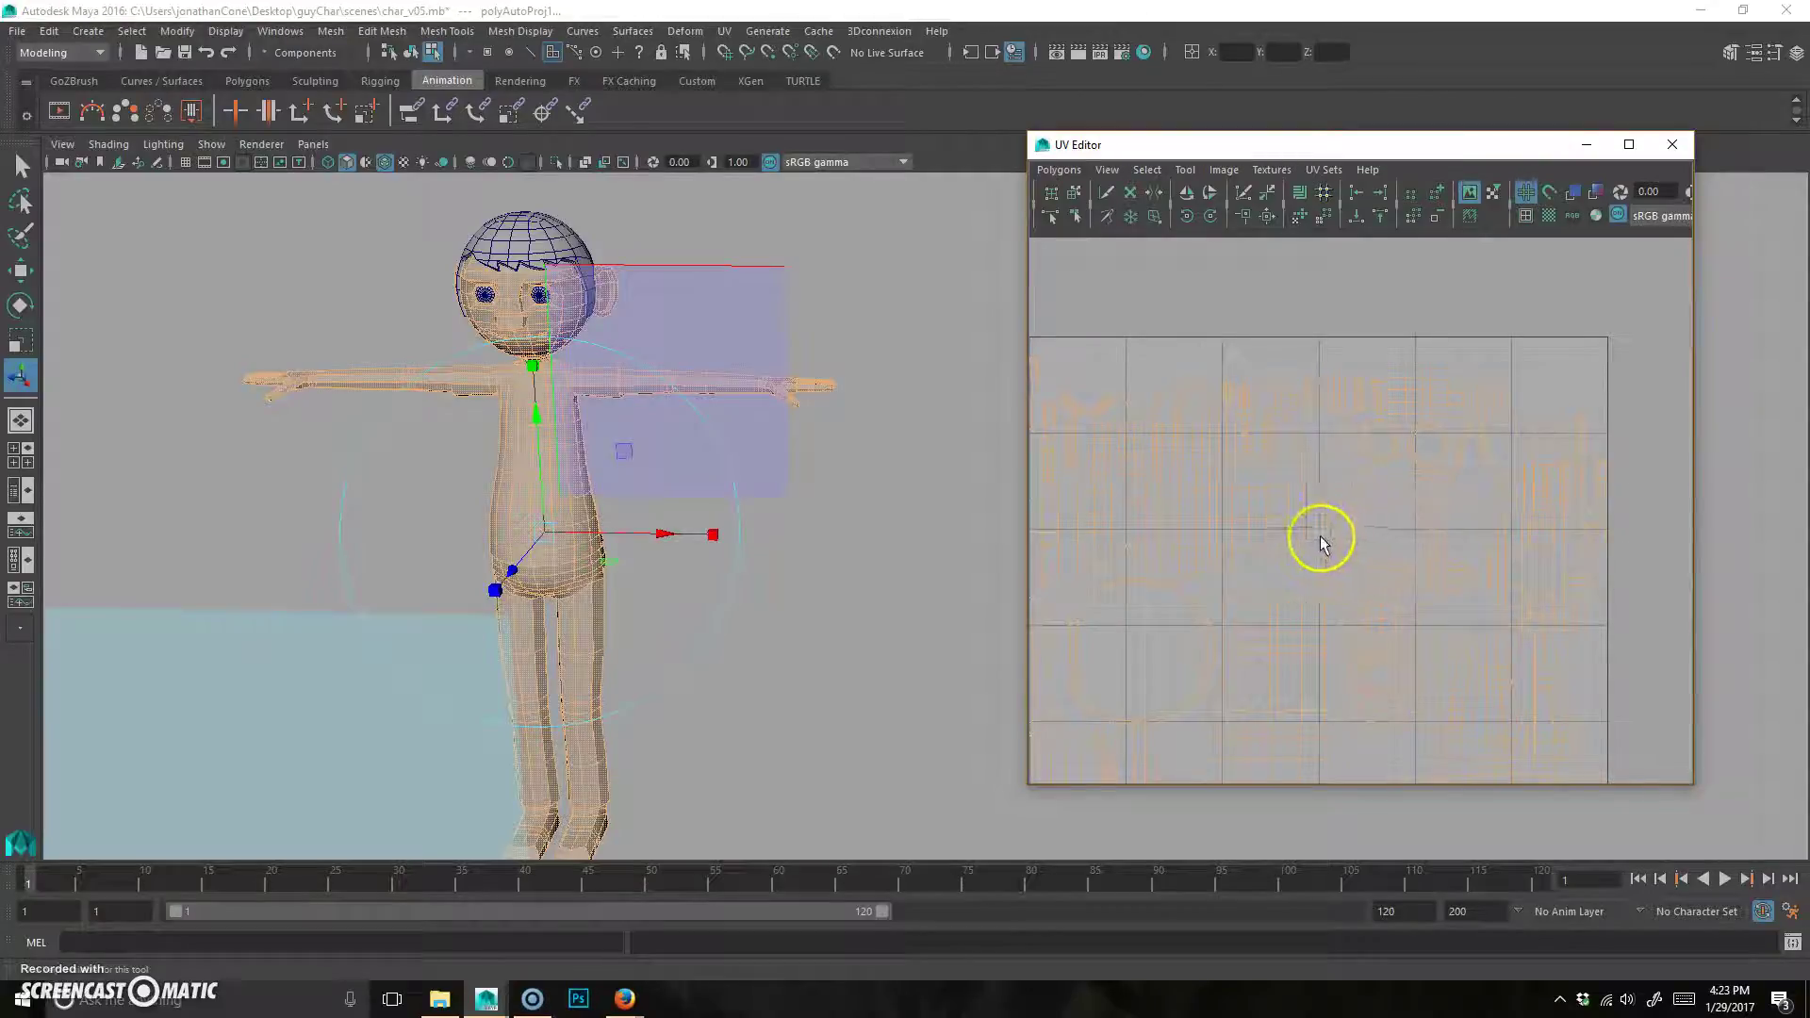
alt+right_drag(1188, 553, 1461, 445)
key(q)
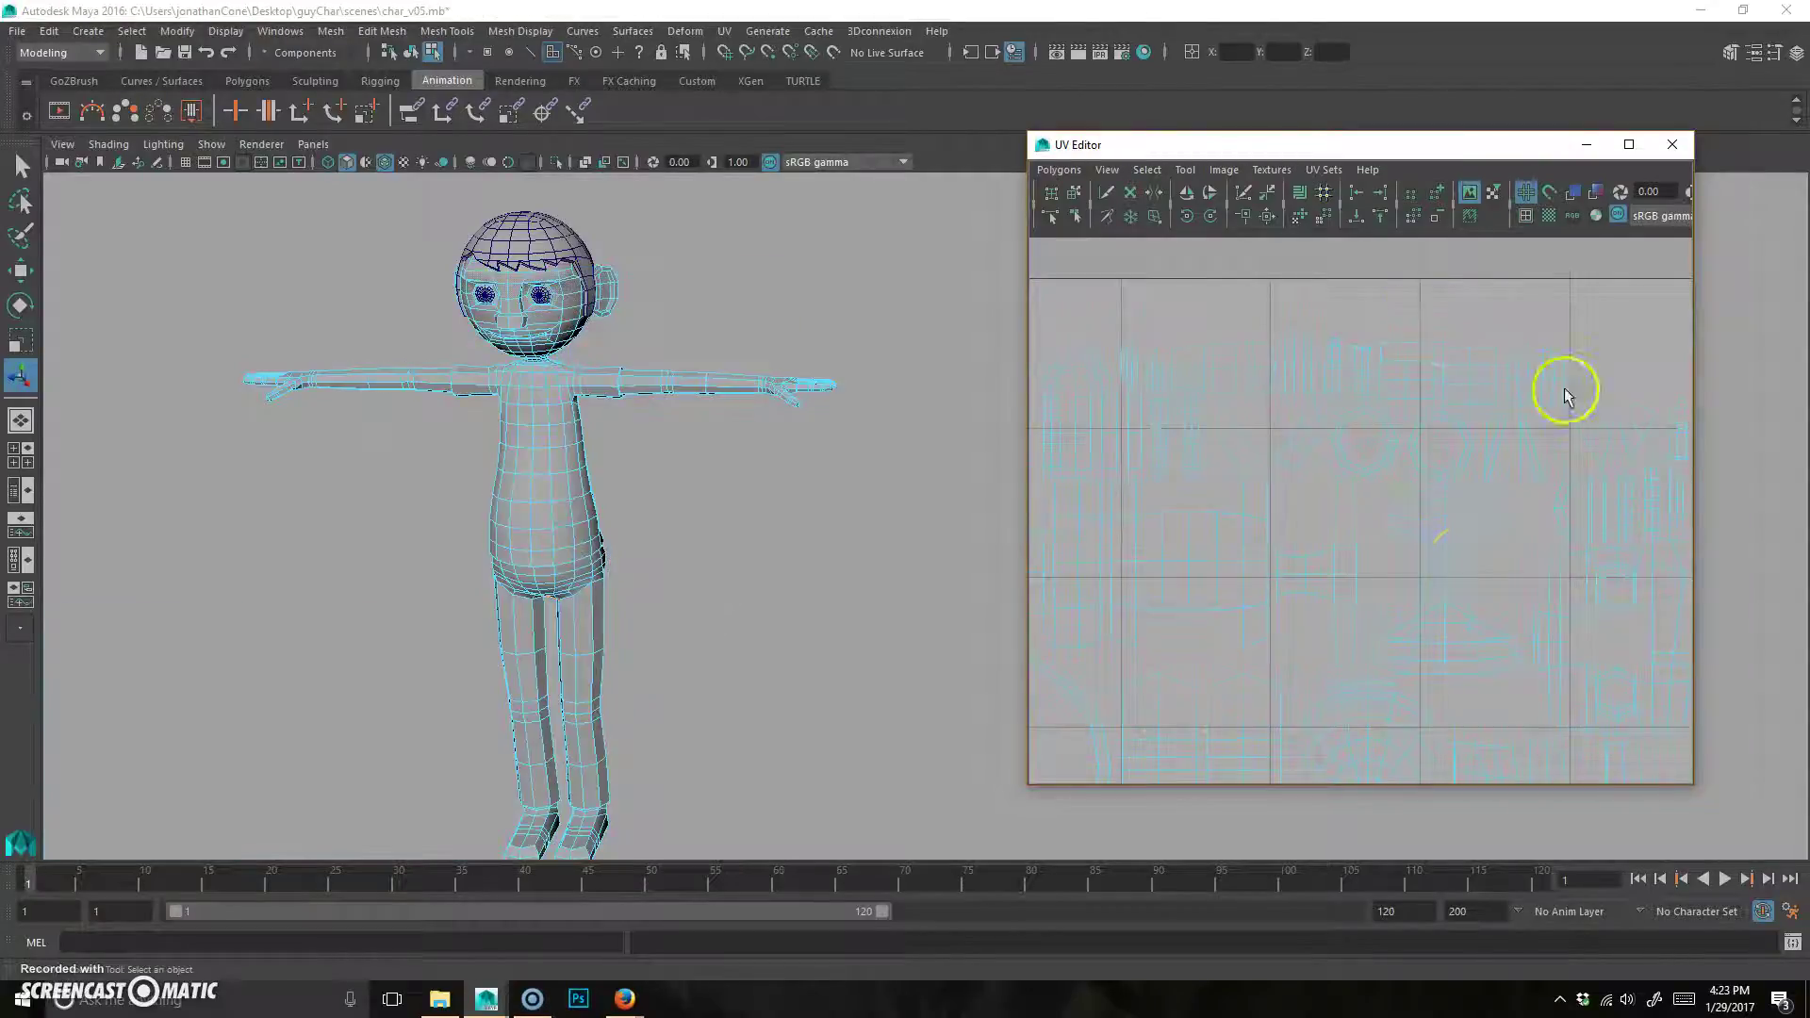
right_drag(1361, 457, 1522, 358)
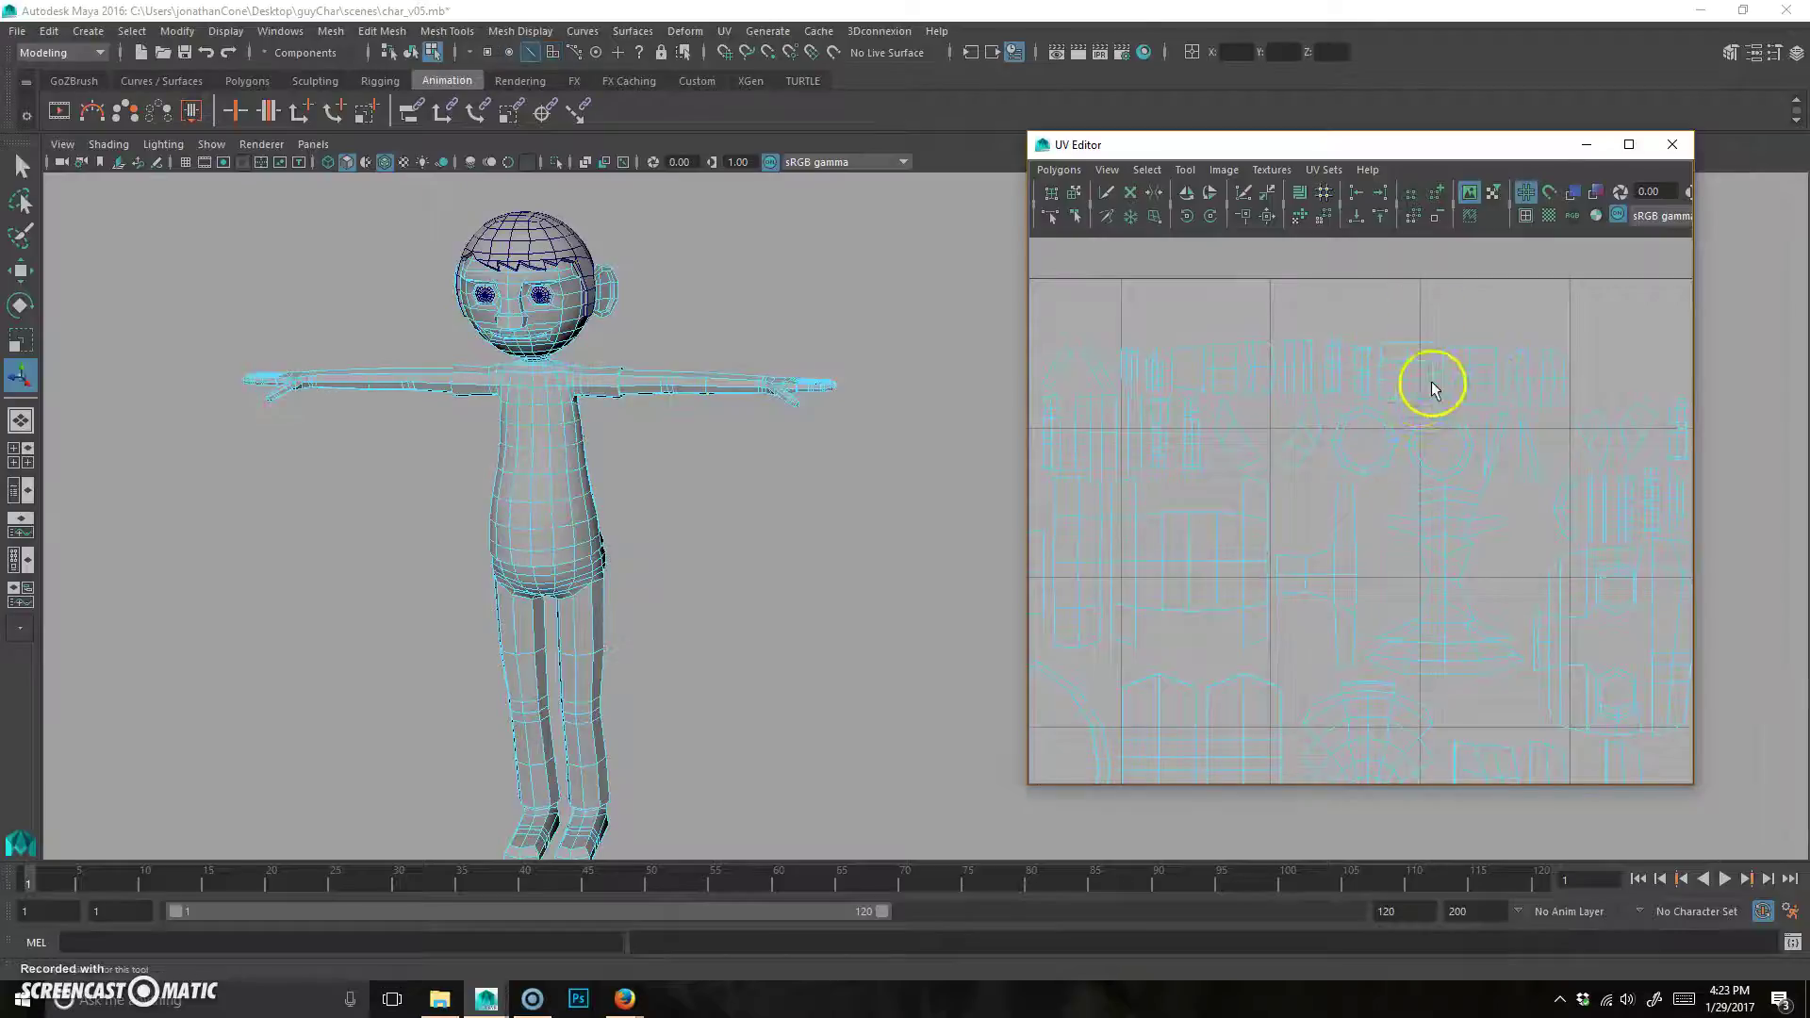
right_drag(585, 509, 676, 490)
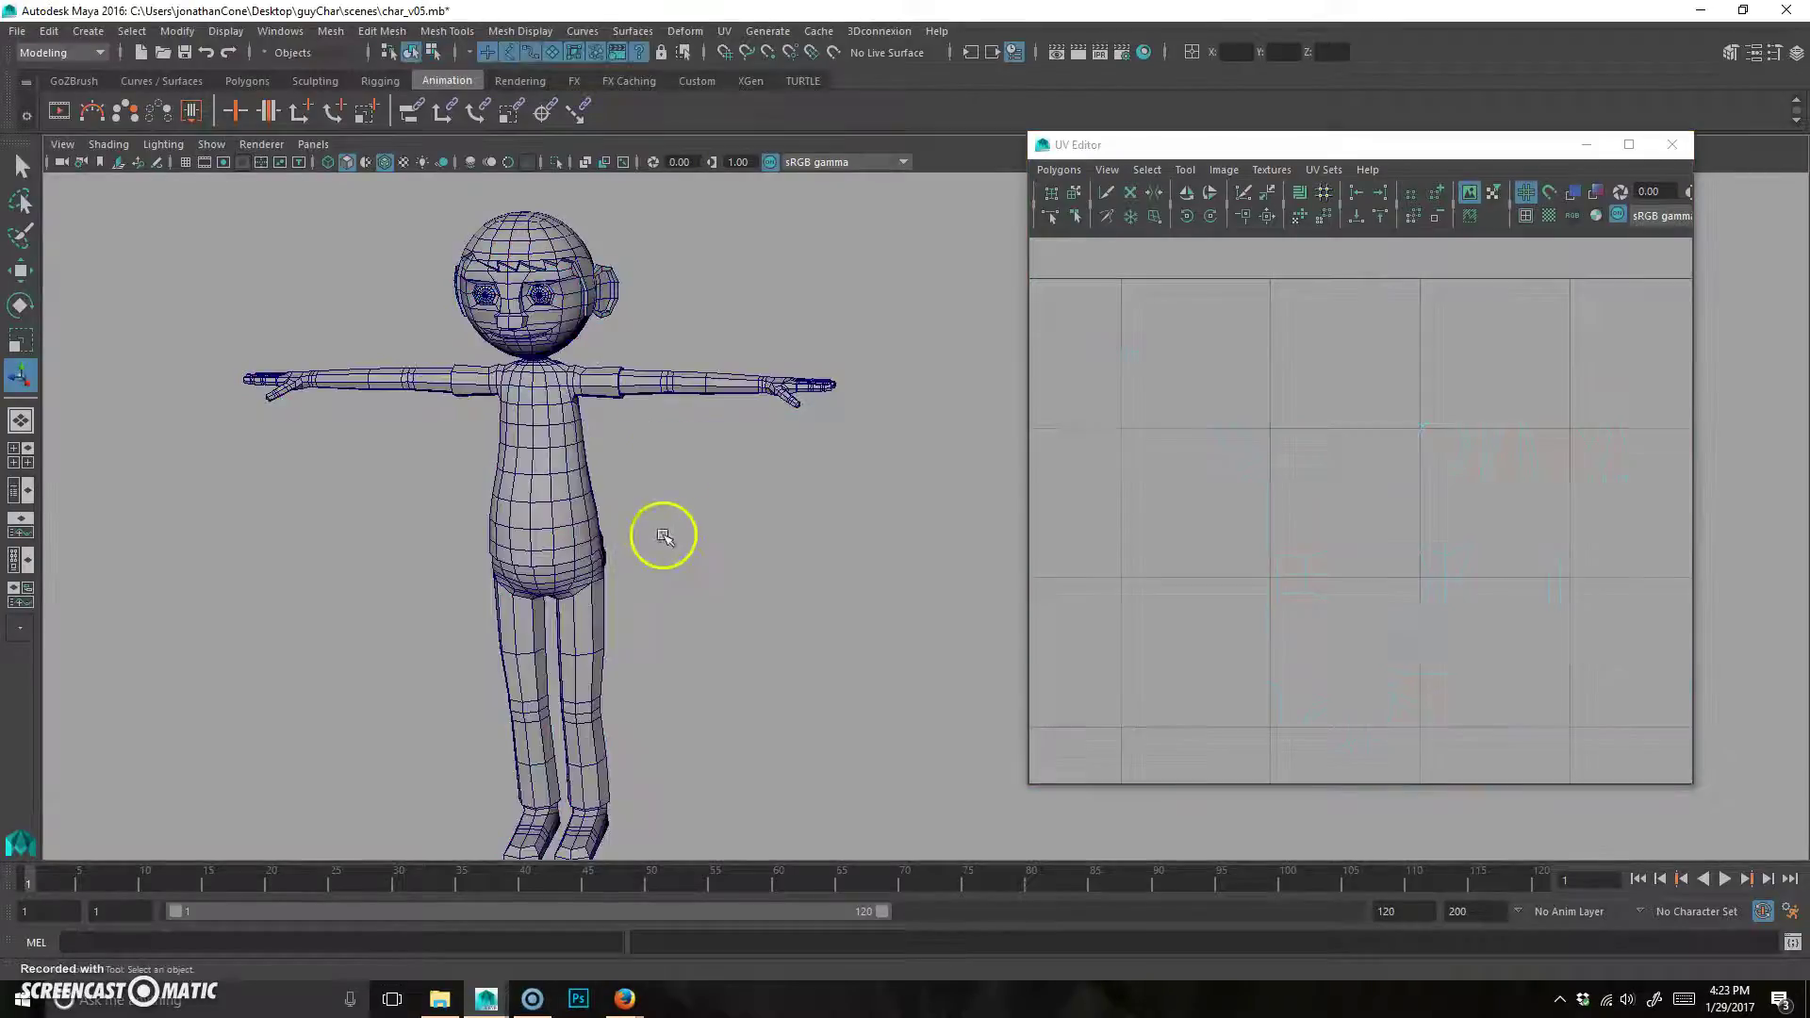
click(561, 539)
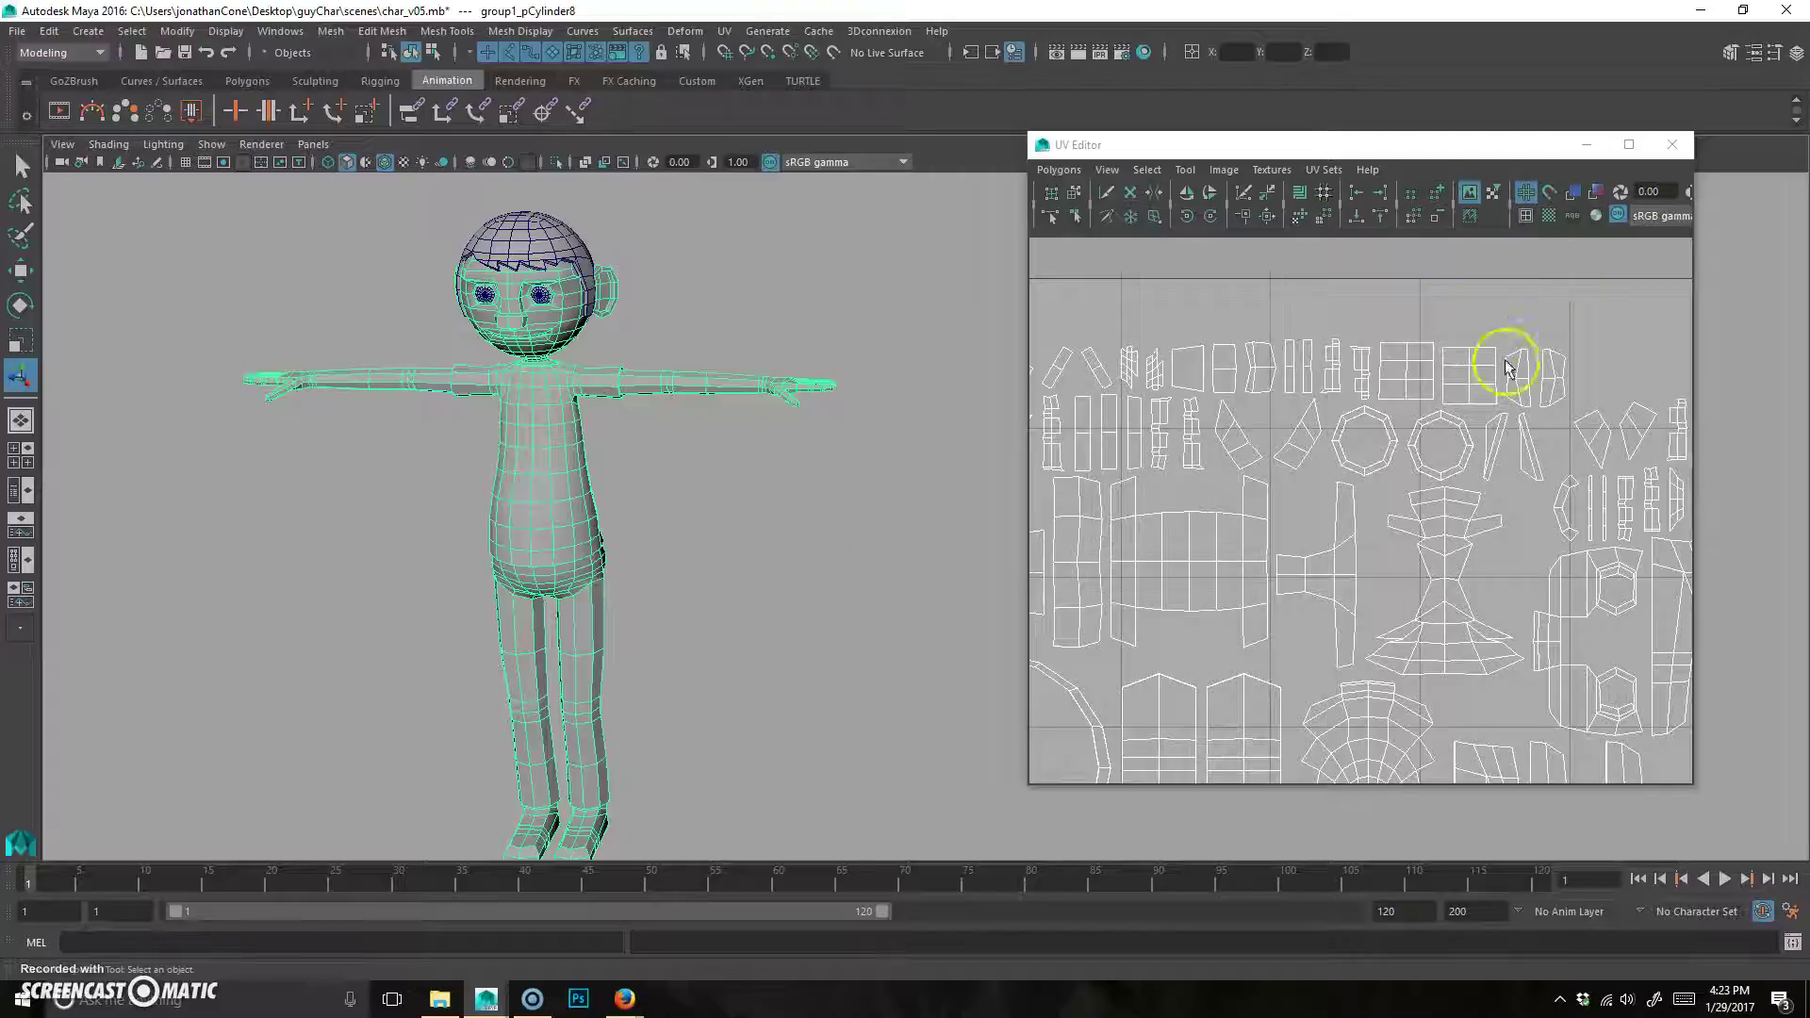
scroll(1396, 582, down, 5)
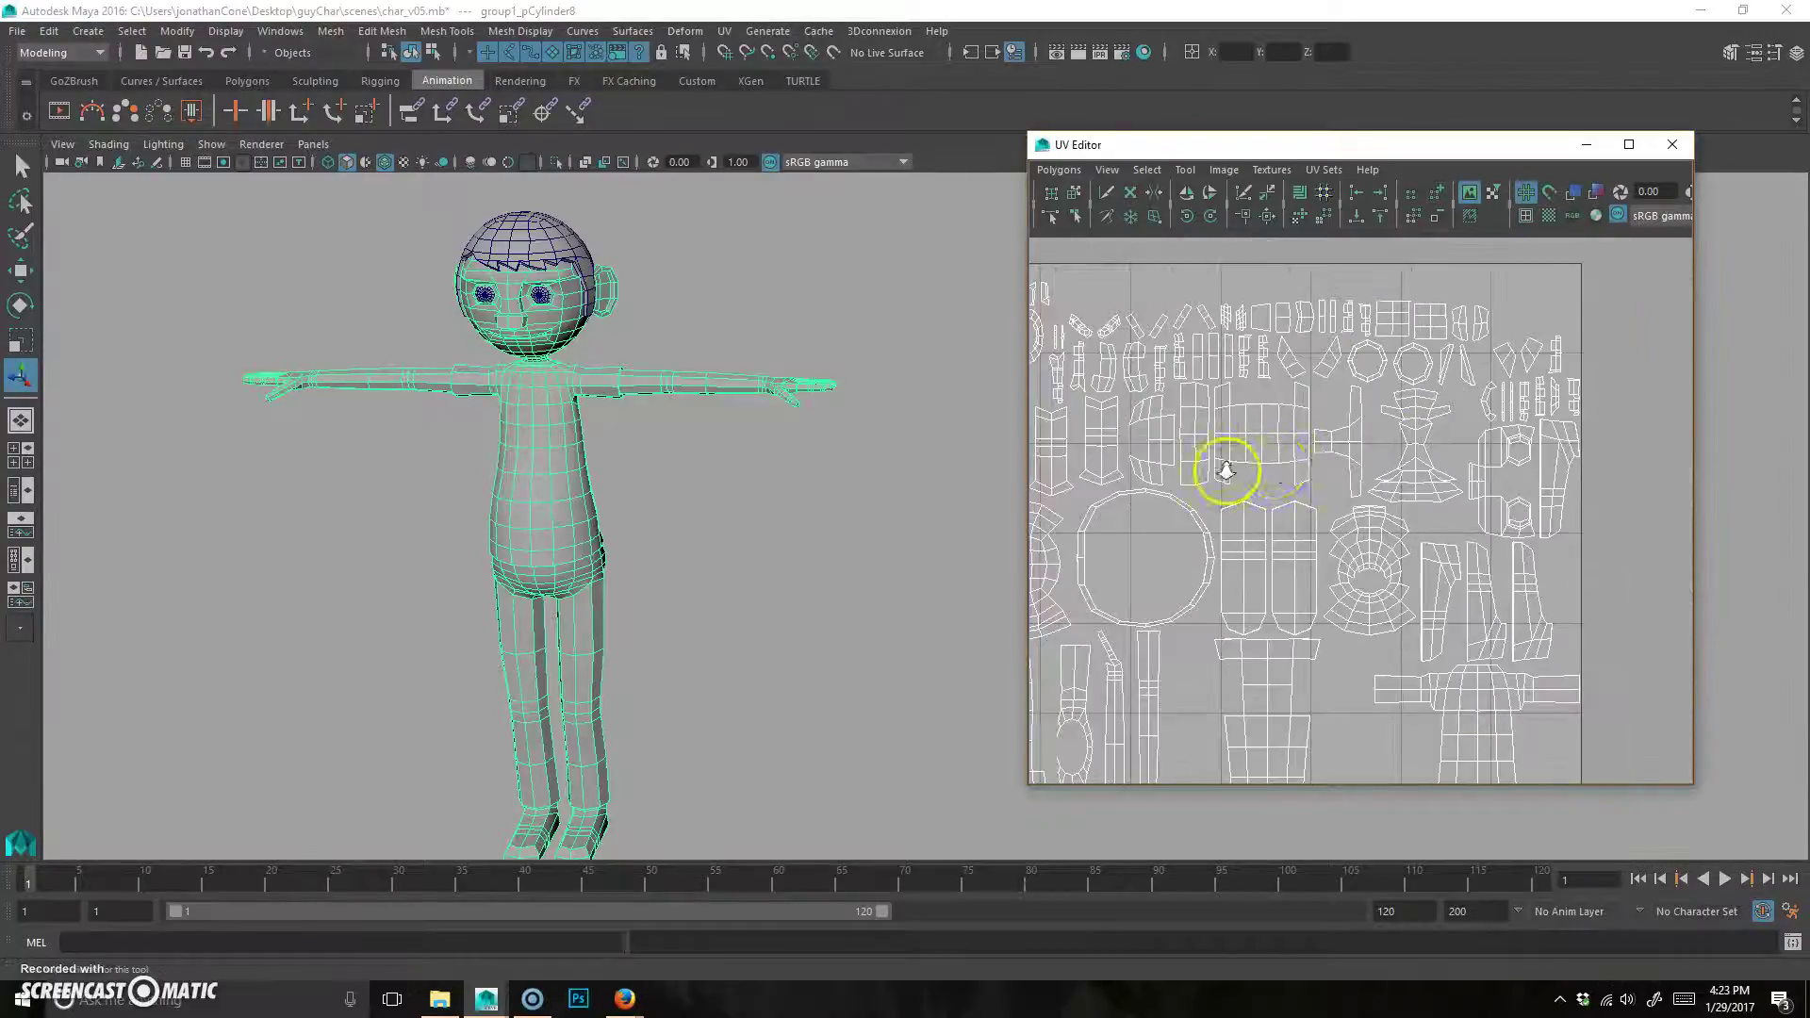
key(f)
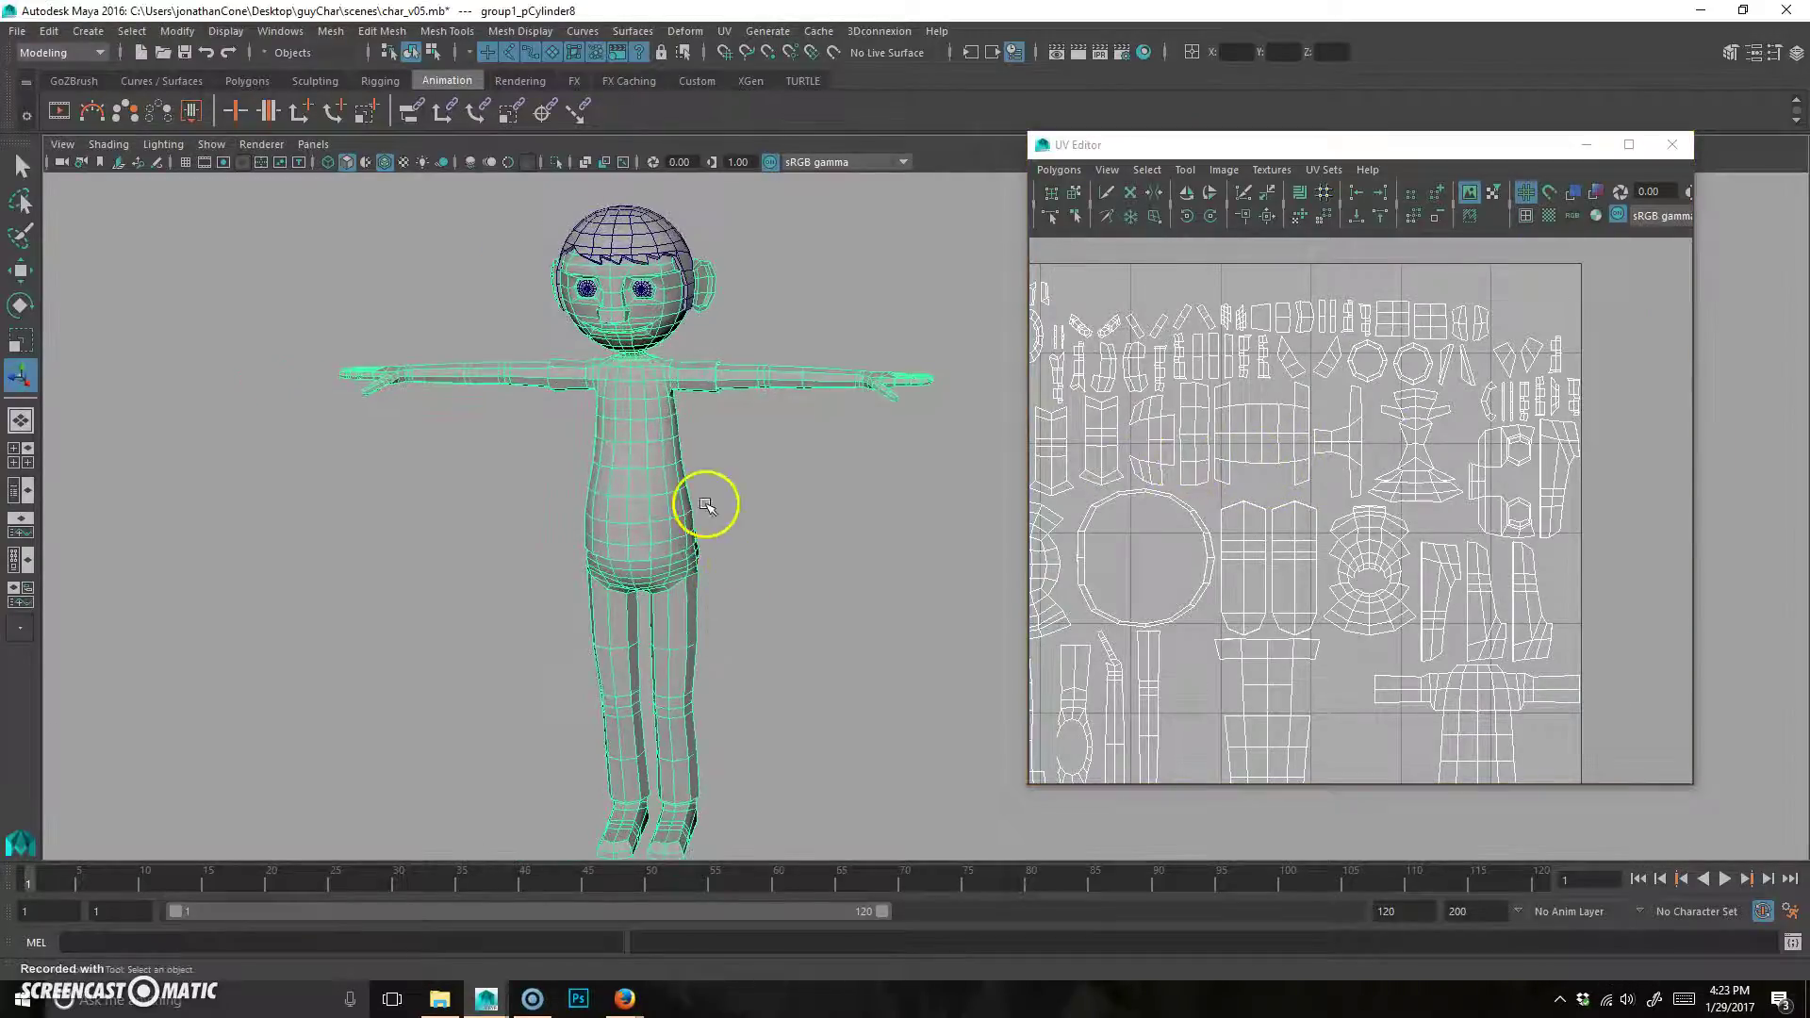
click(723, 31)
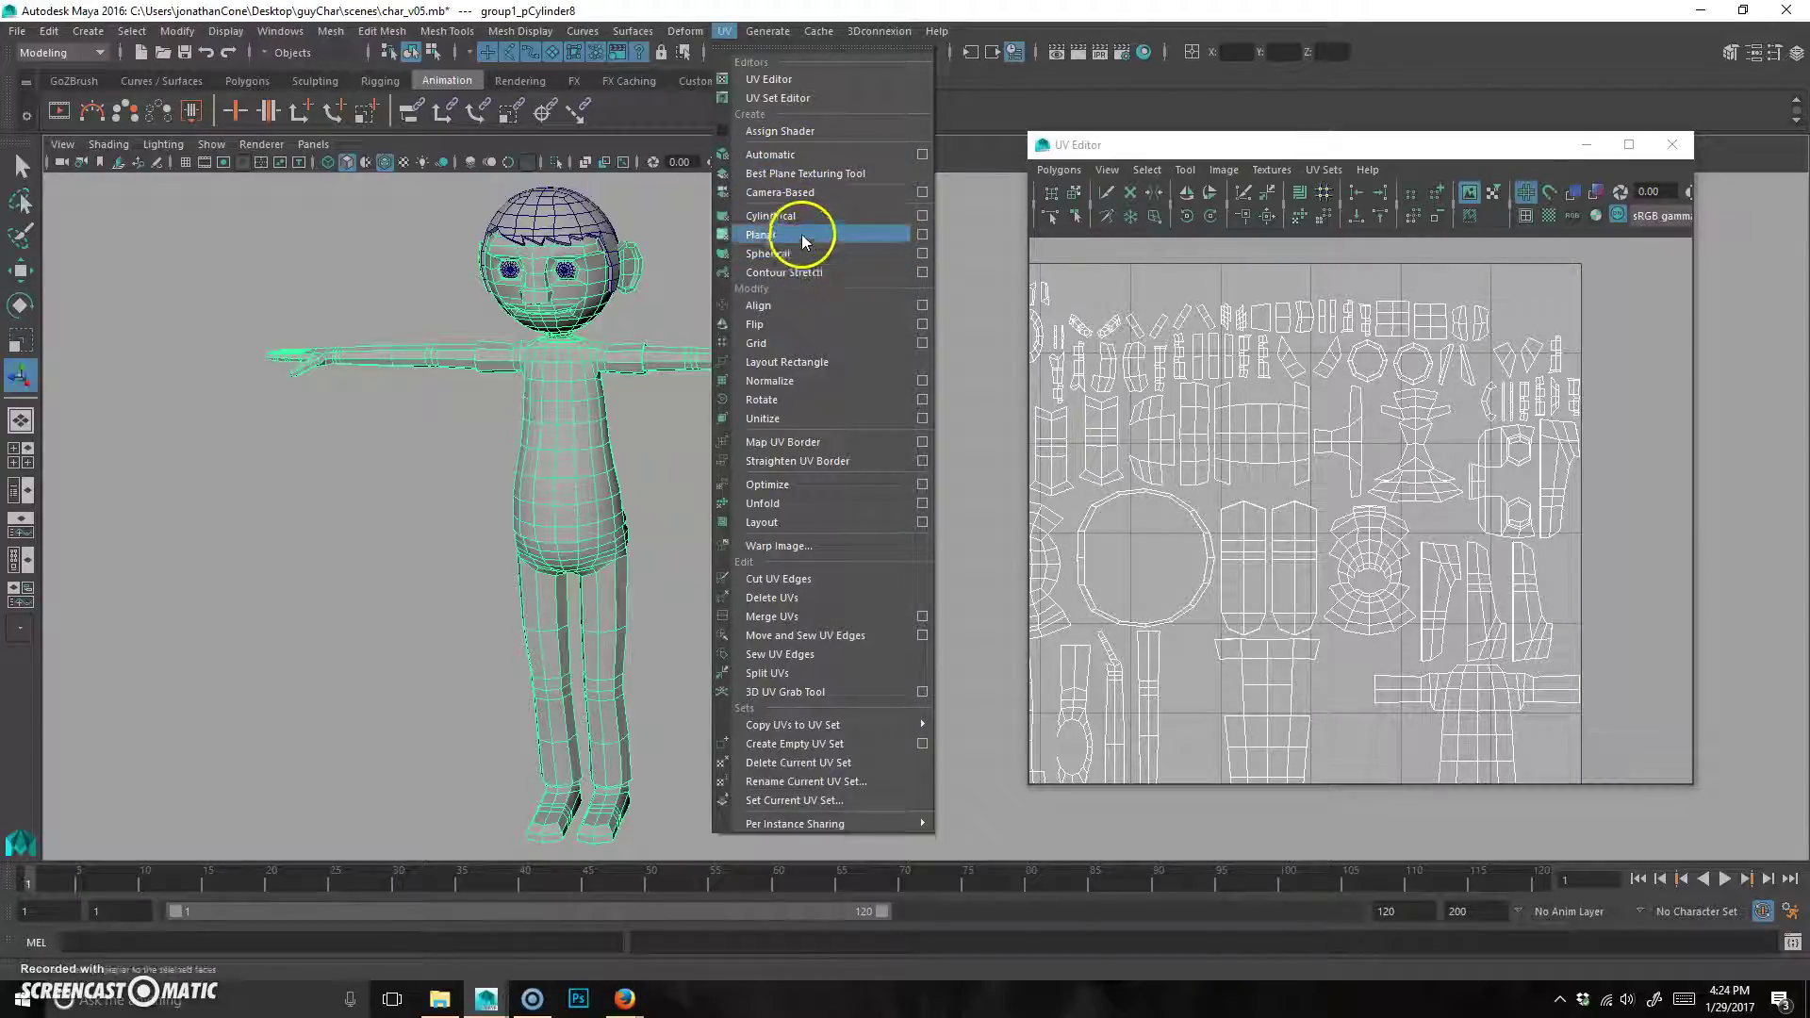
drag(812, 213, 1202, 403)
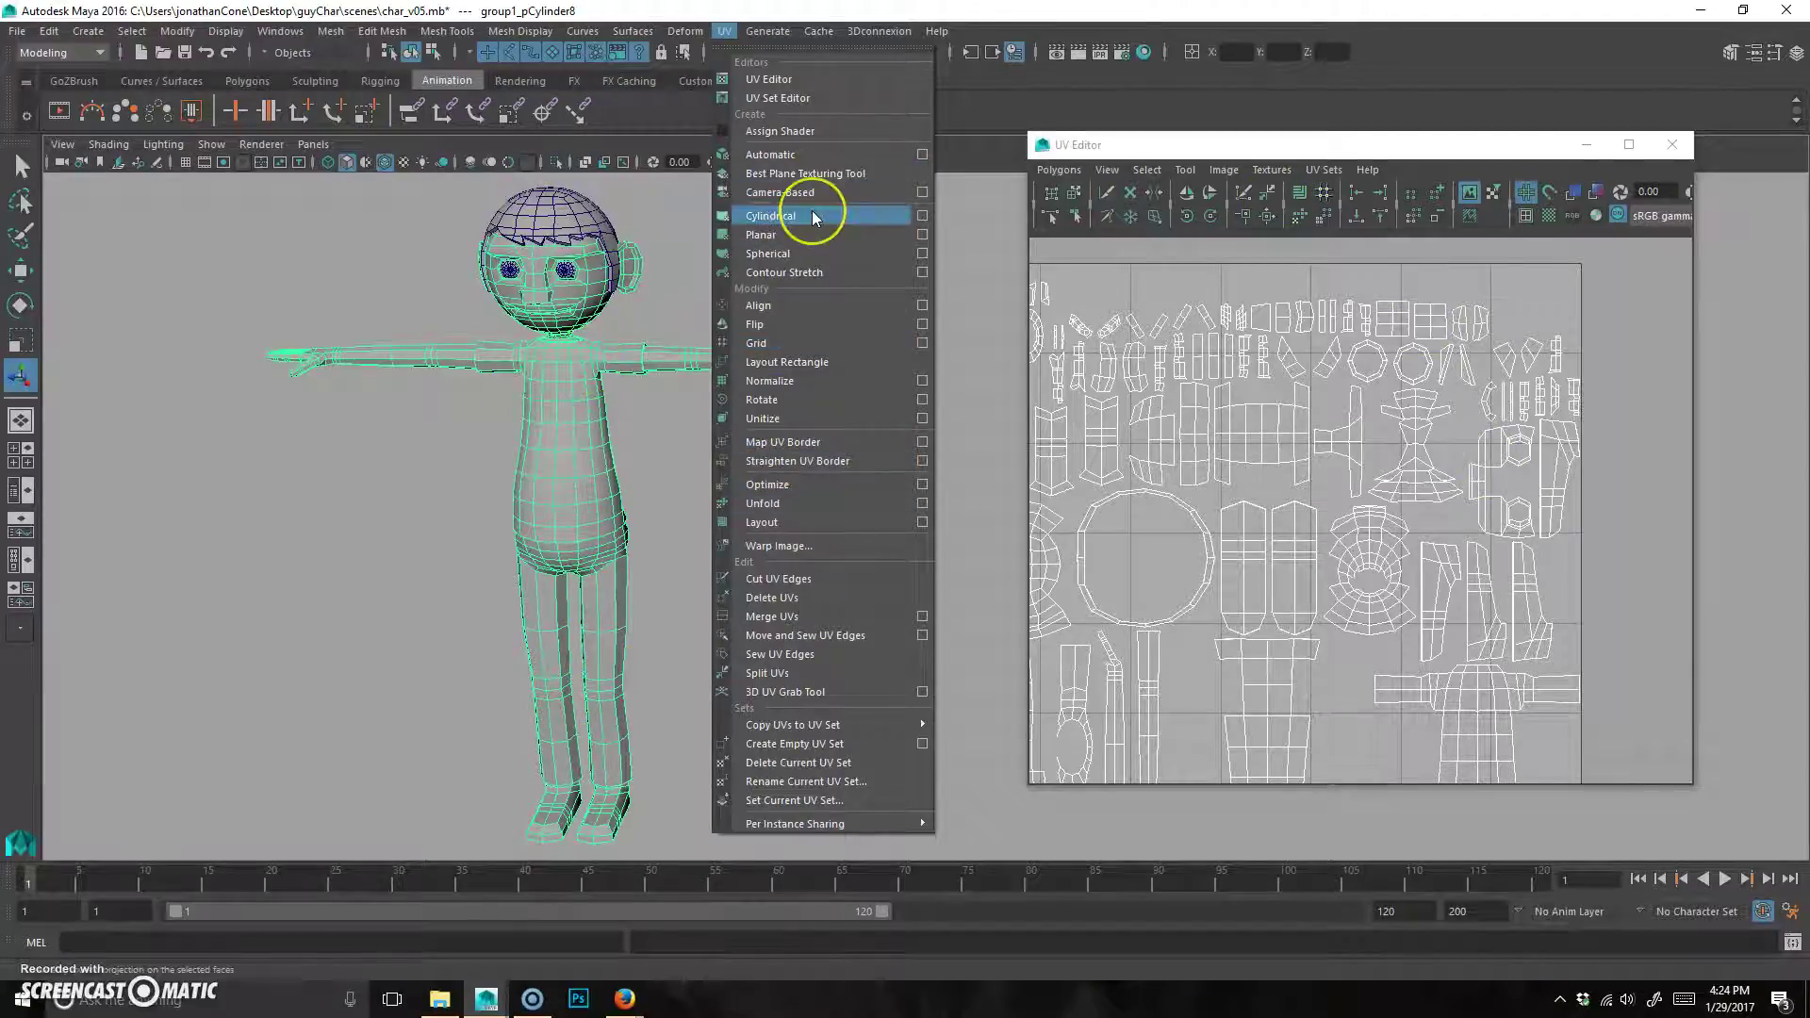
Switch the body mesh to face selection and select the lower trouser faces of the character's left leg down to the cuff.
alt+middle_drag(608, 587, 616, 514)
alt+right_drag(616, 514, 630, 569)
alt+drag(630, 569, 674, 555)
alt+middle_drag(673, 555, 711, 529)
alt+drag(710, 529, 807, 591)
right_click(615, 484)
alt+middle_drag(807, 591, 823, 616)
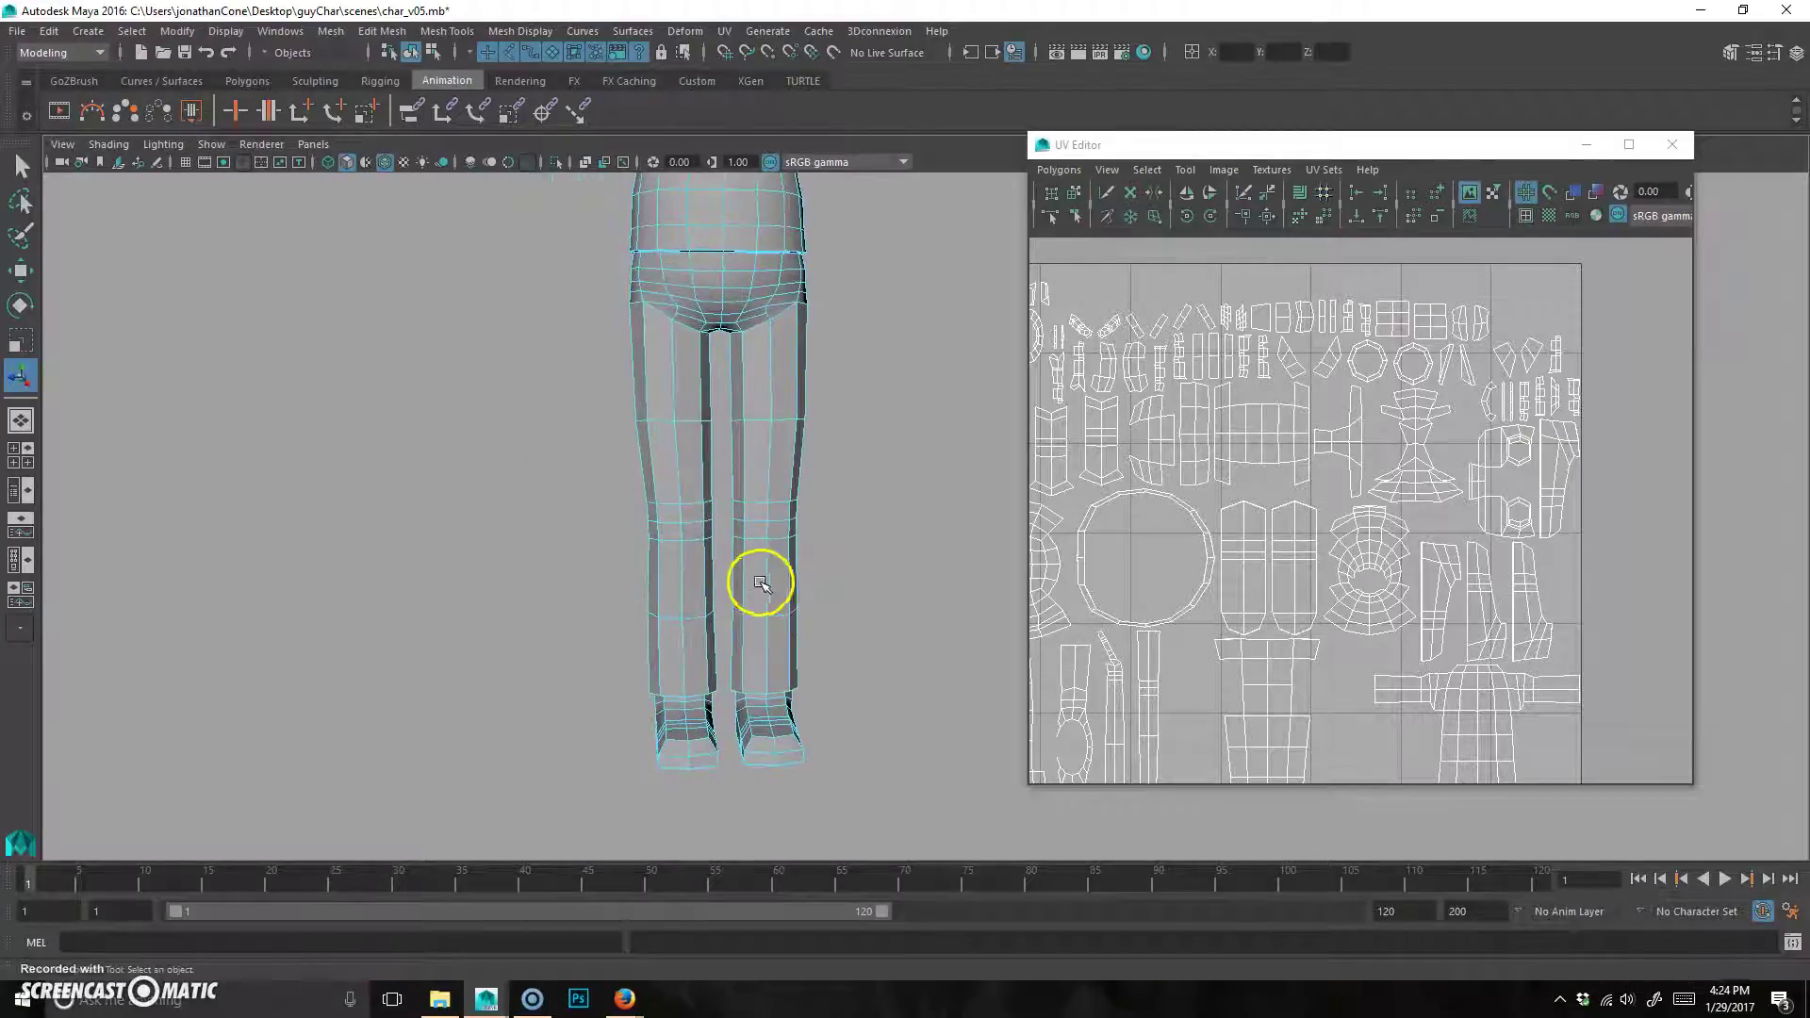
alt+drag(796, 667, 835, 657)
alt+drag(928, 702, 573, 711)
alt+drag(824, 671, 794, 543)
key(ctrl+z)
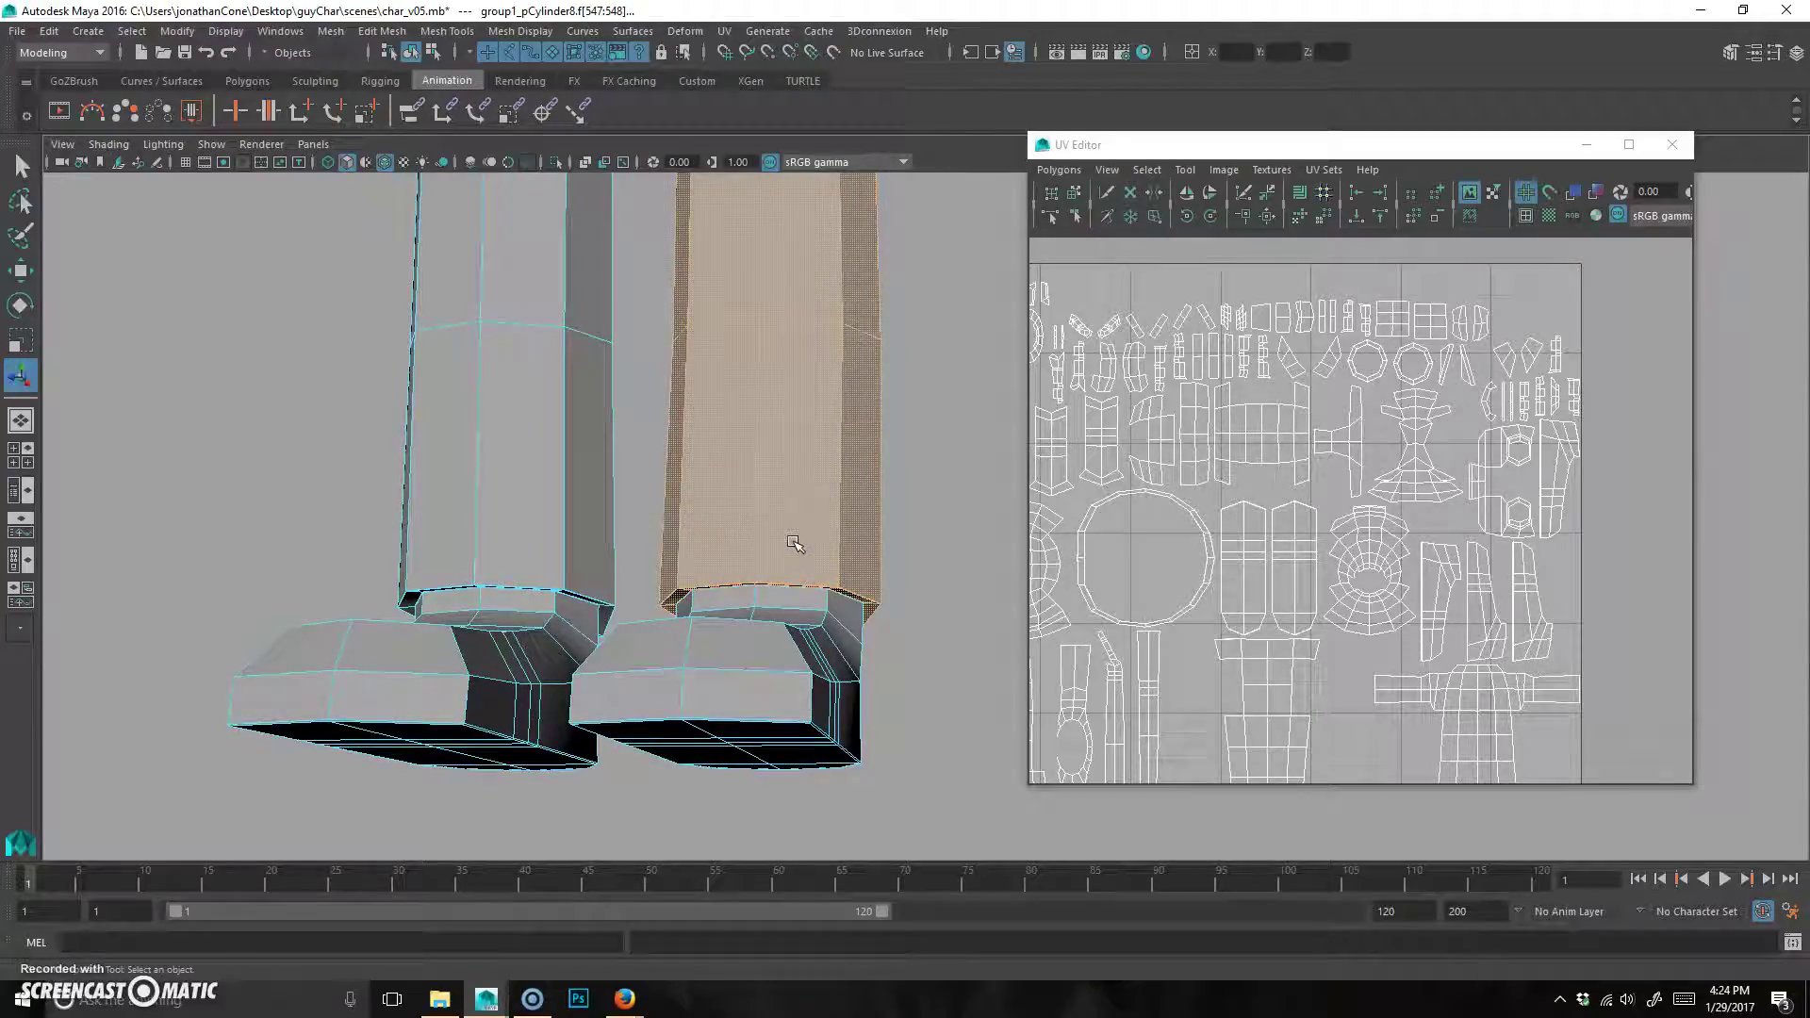
Extend the face selection to the inner cuff rim and up the thigh to cover the whole left trouser leg.
alt+drag(553, 405, 153, 525)
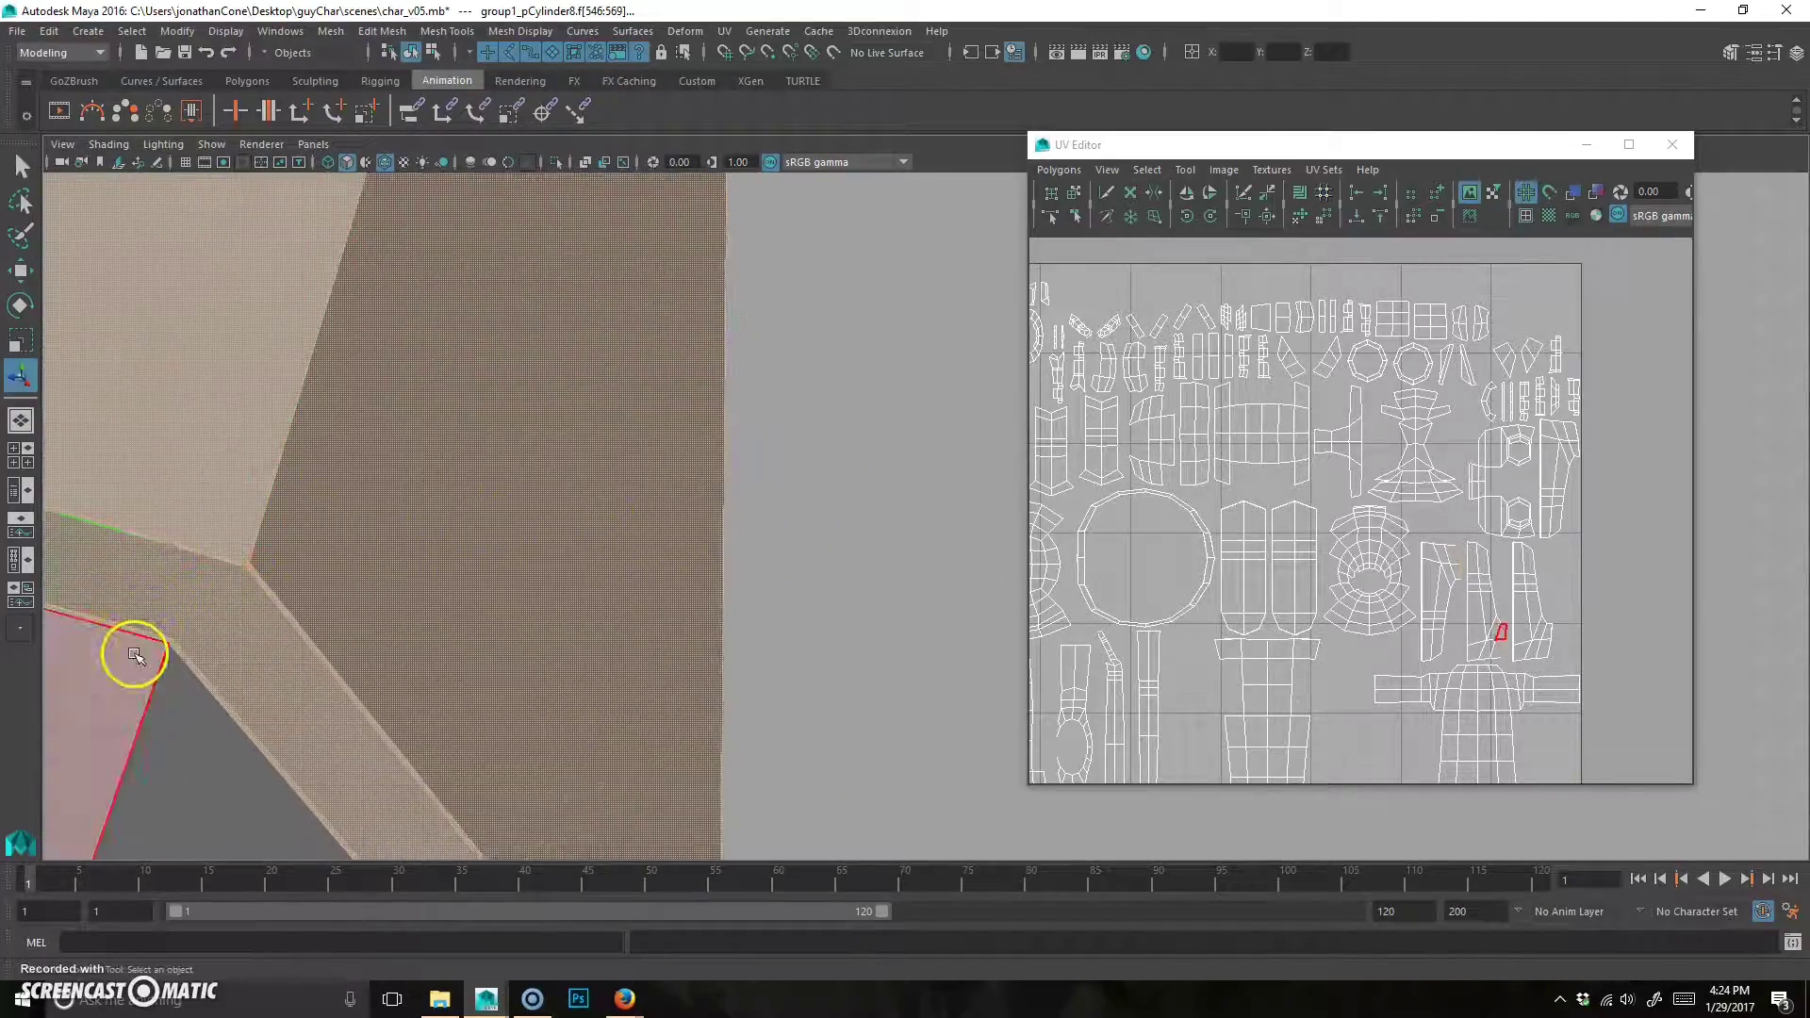
alt+drag(219, 578, 889, 513)
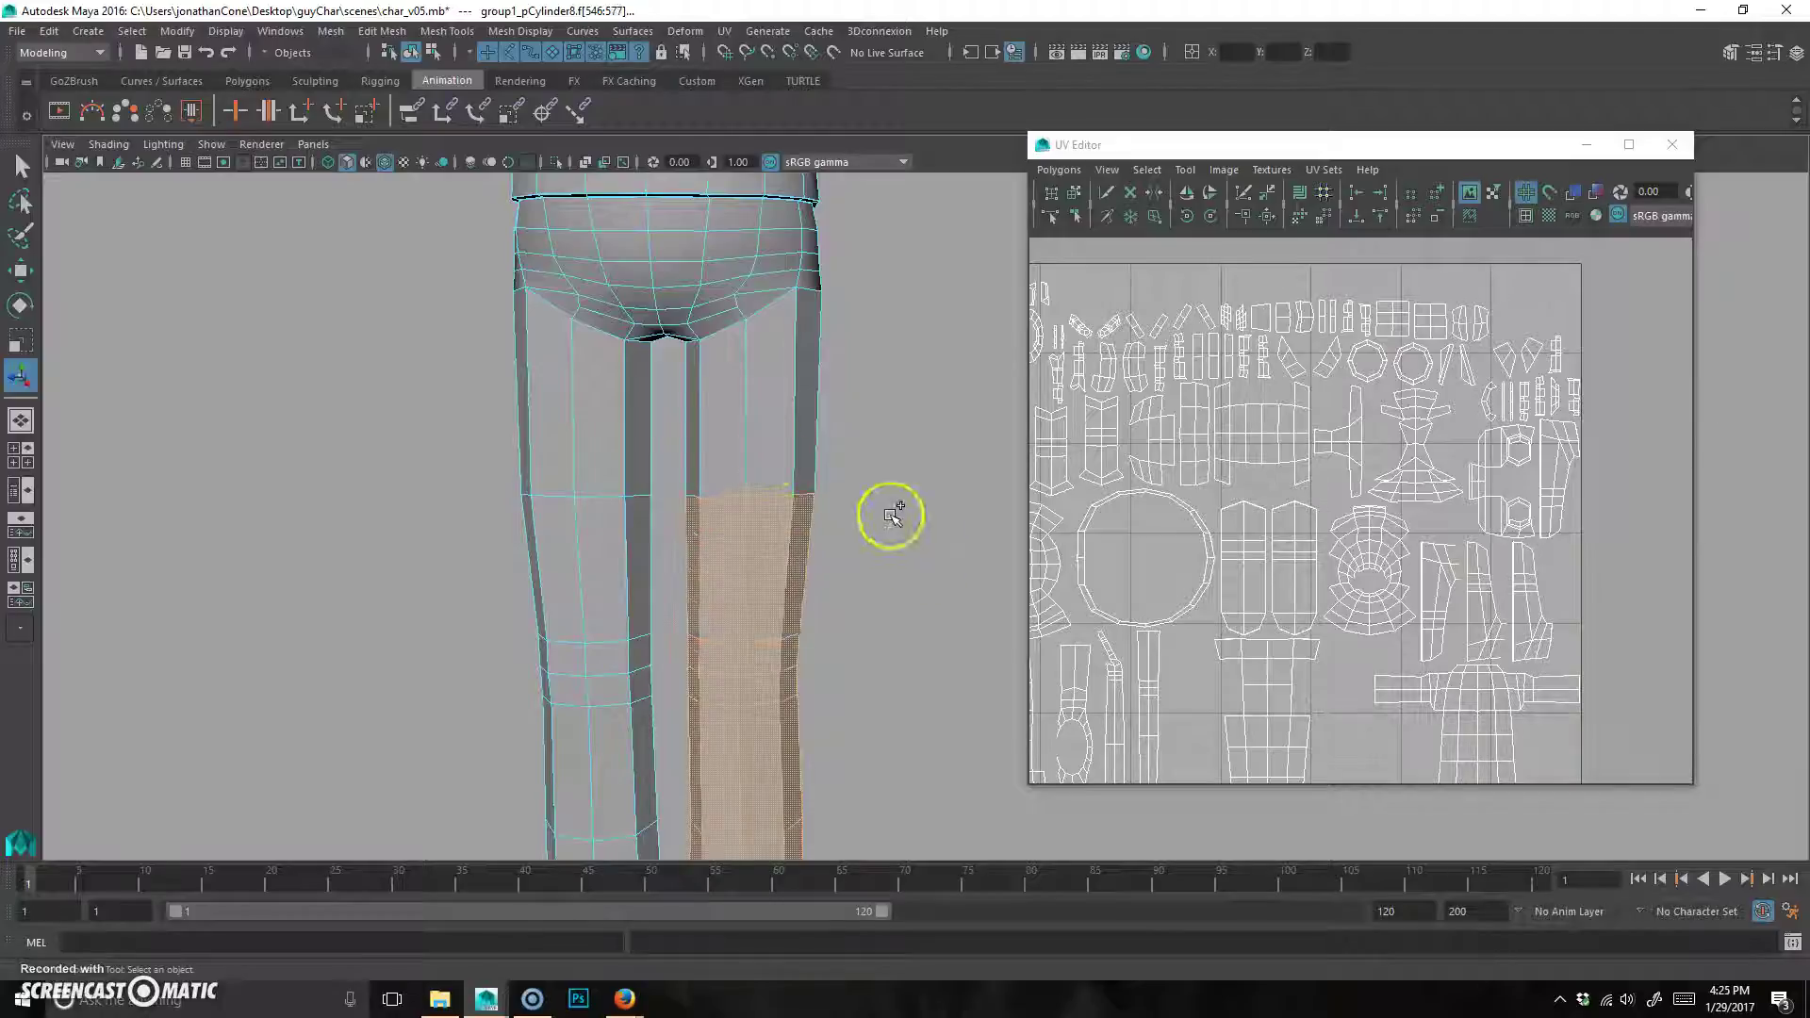
shift+drag(913, 434, 901, 452)
alt+drag(841, 505, 578, 557)
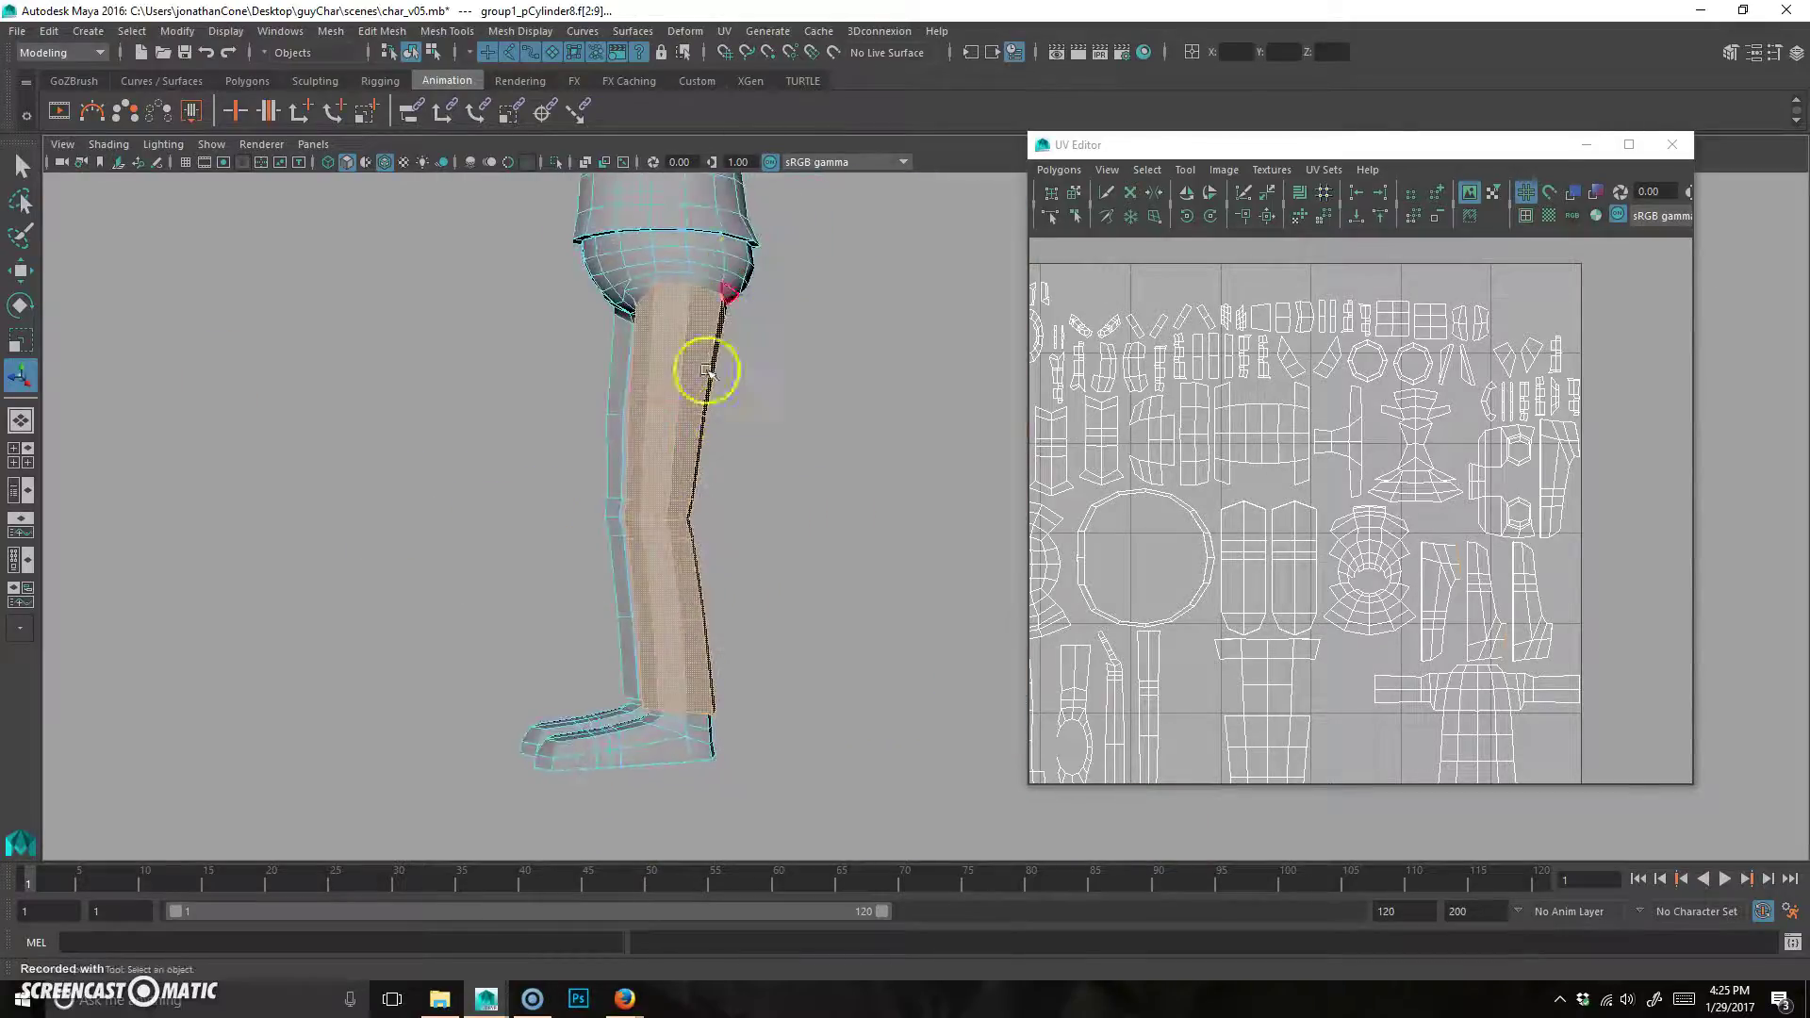
alt+drag(768, 651, 751, 650)
alt+drag(614, 481, 634, 525)
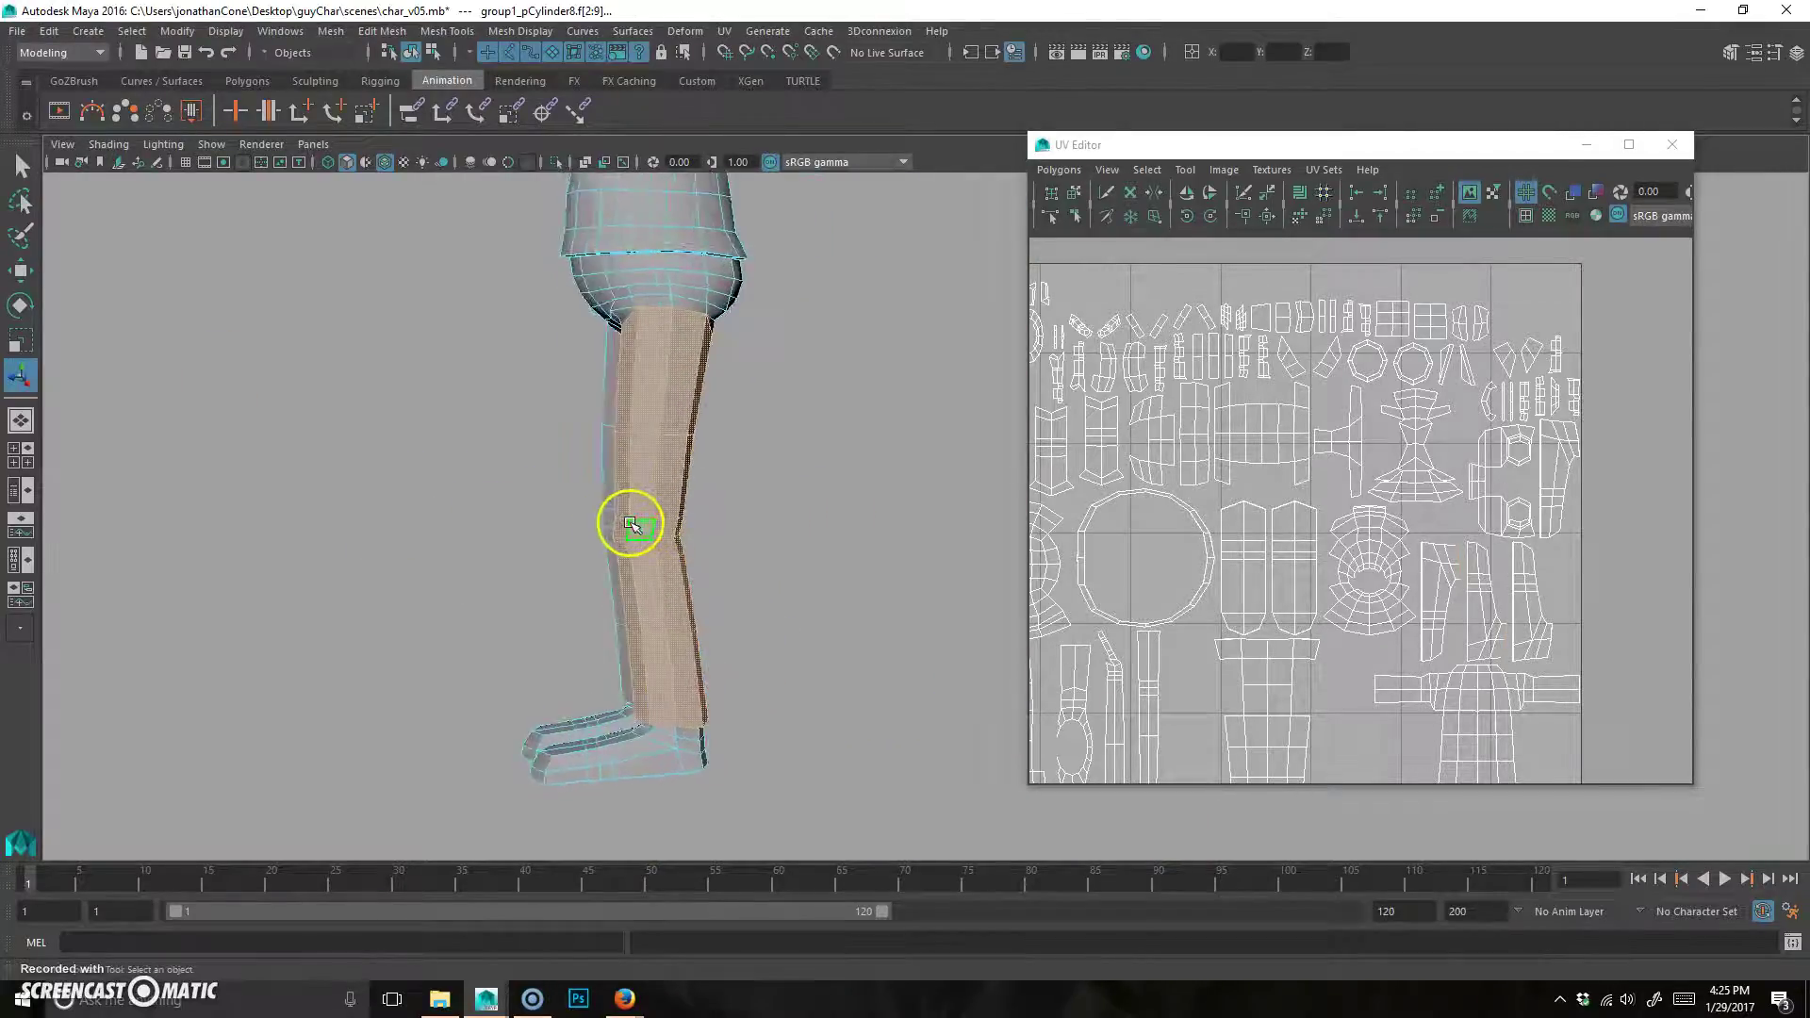
Apply a Cylindrical UV projection to the selected trouser-leg faces and move their UVs clear of the other shells, outside the 0-1 tile.
click(724, 31)
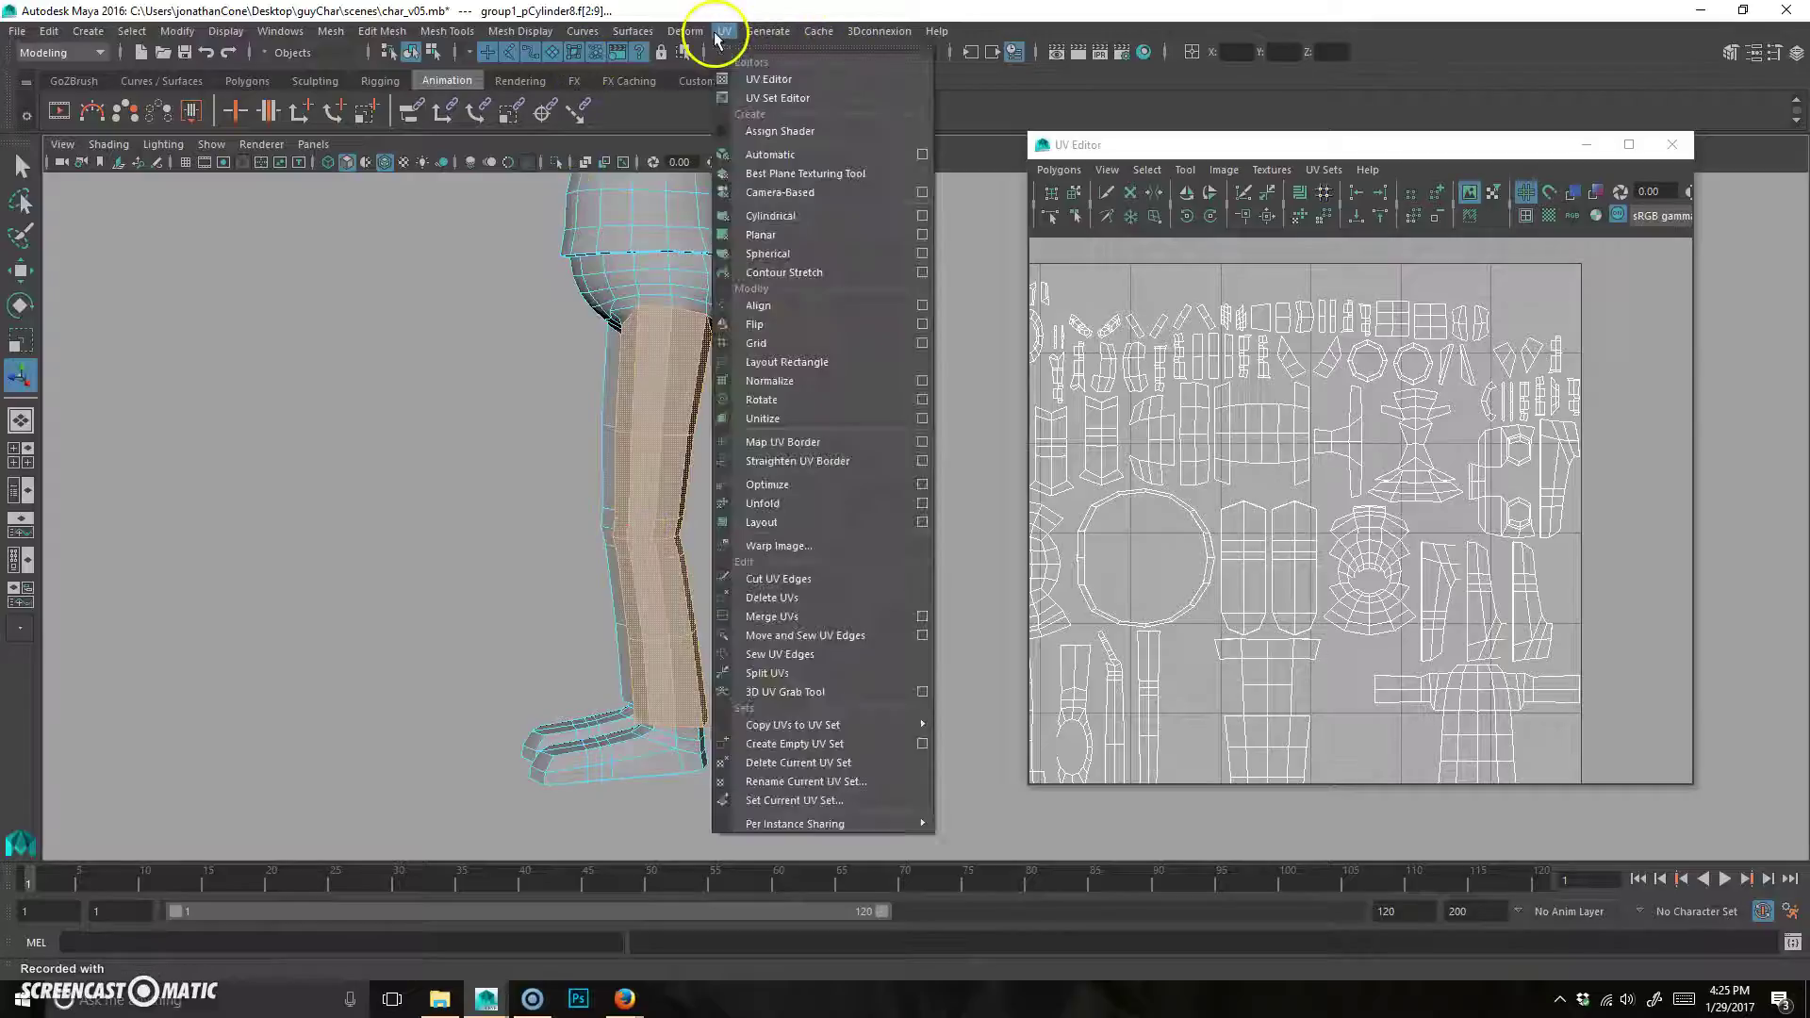
click(828, 216)
alt+drag(857, 578, 970, 521)
alt+middle_drag(971, 522, 735, 489)
alt+right_drag(1382, 525, 1260, 559)
alt+middle_drag(1395, 545, 1459, 531)
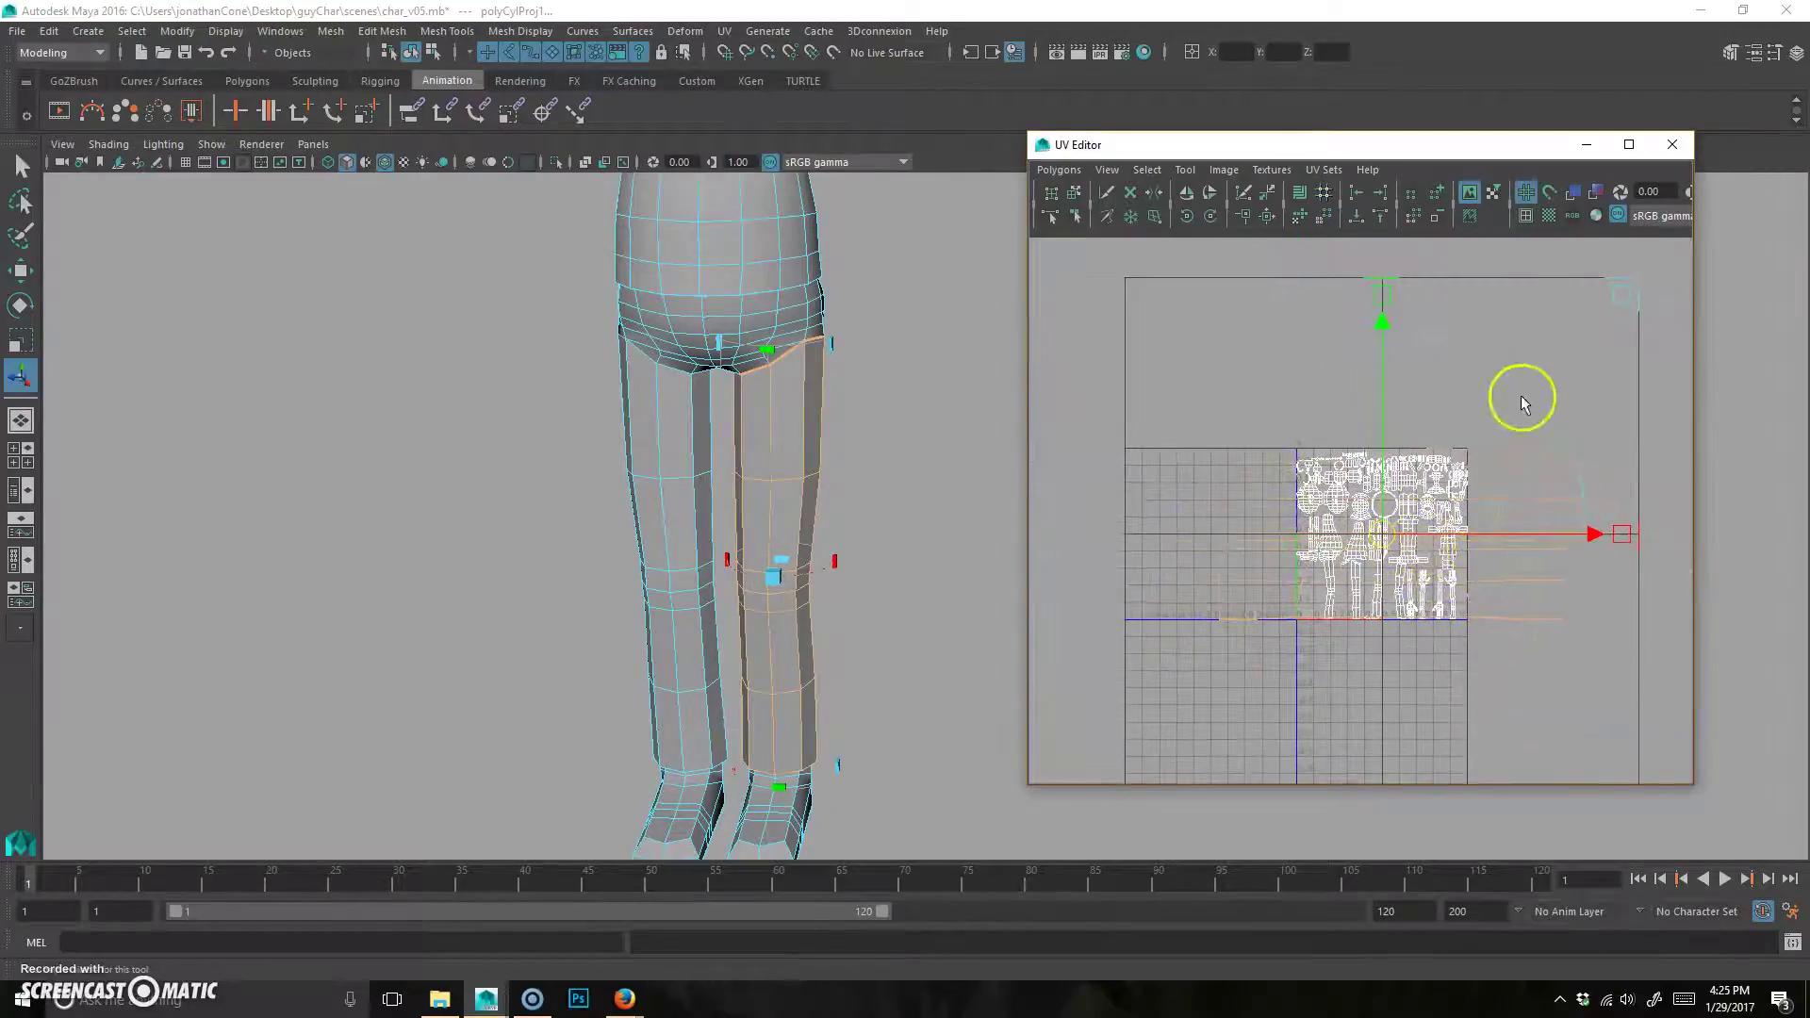
drag(1395, 534, 1032, 409)
alt+middle_drag(1212, 468, 1454, 506)
Try adjusting the cylindrical projection's manipulator handles around the knee while checking the leg from behind and below.
alt+drag(883, 615, 603, 571)
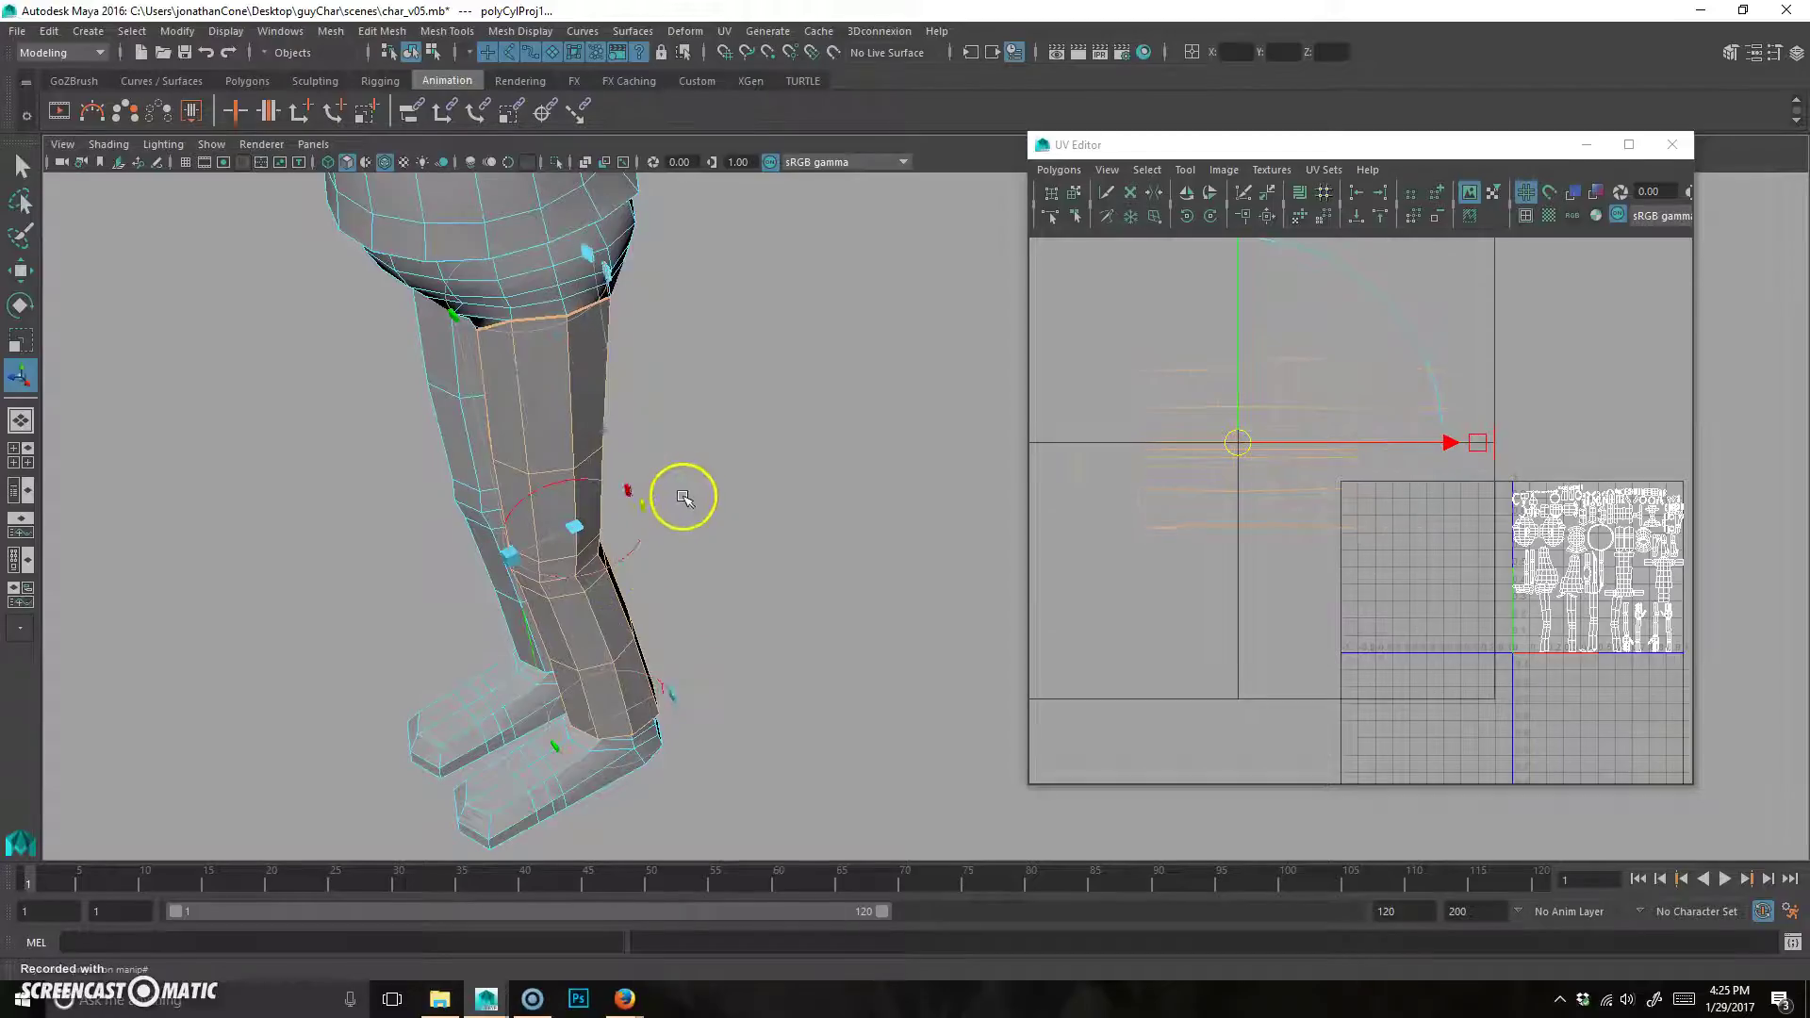
alt+drag(687, 472, 973, 455)
click(678, 384)
mouse_move(686, 383)
mouse_down()
mouse_move(707, 371)
mouse_move(695, 384)
mouse_up()
click(638, 270)
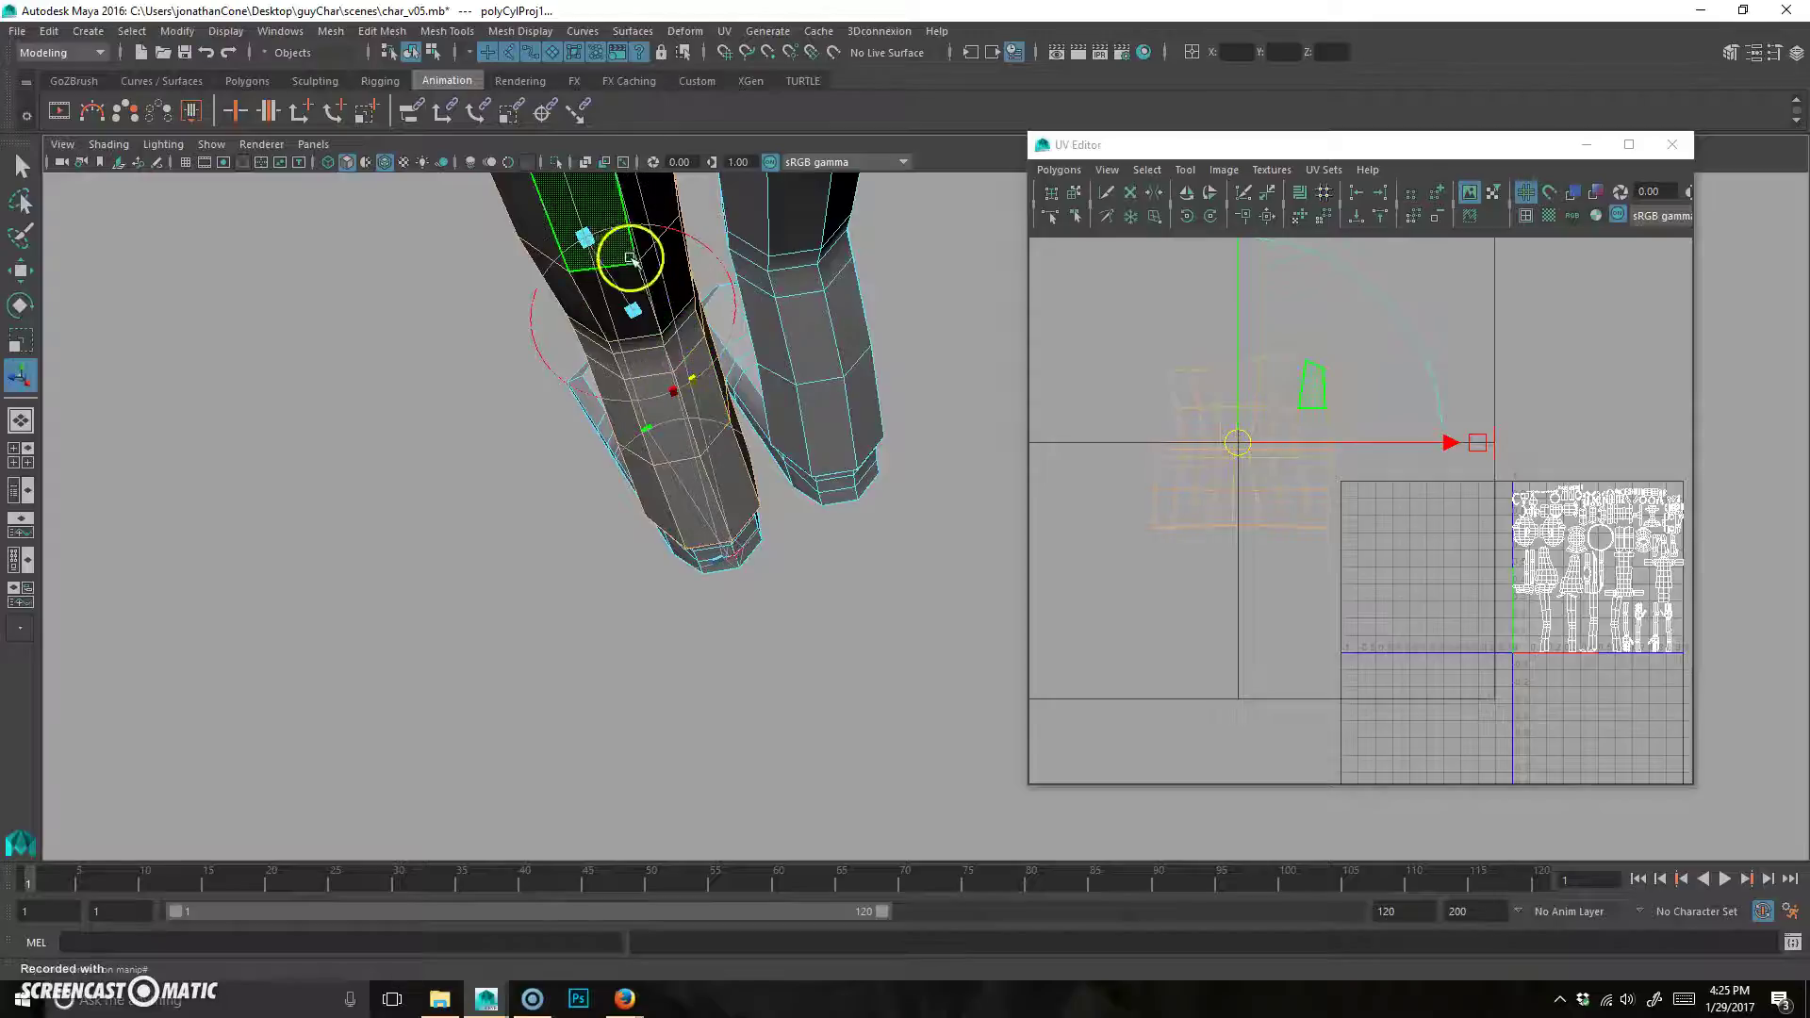
alt+drag(739, 538, 776, 542)
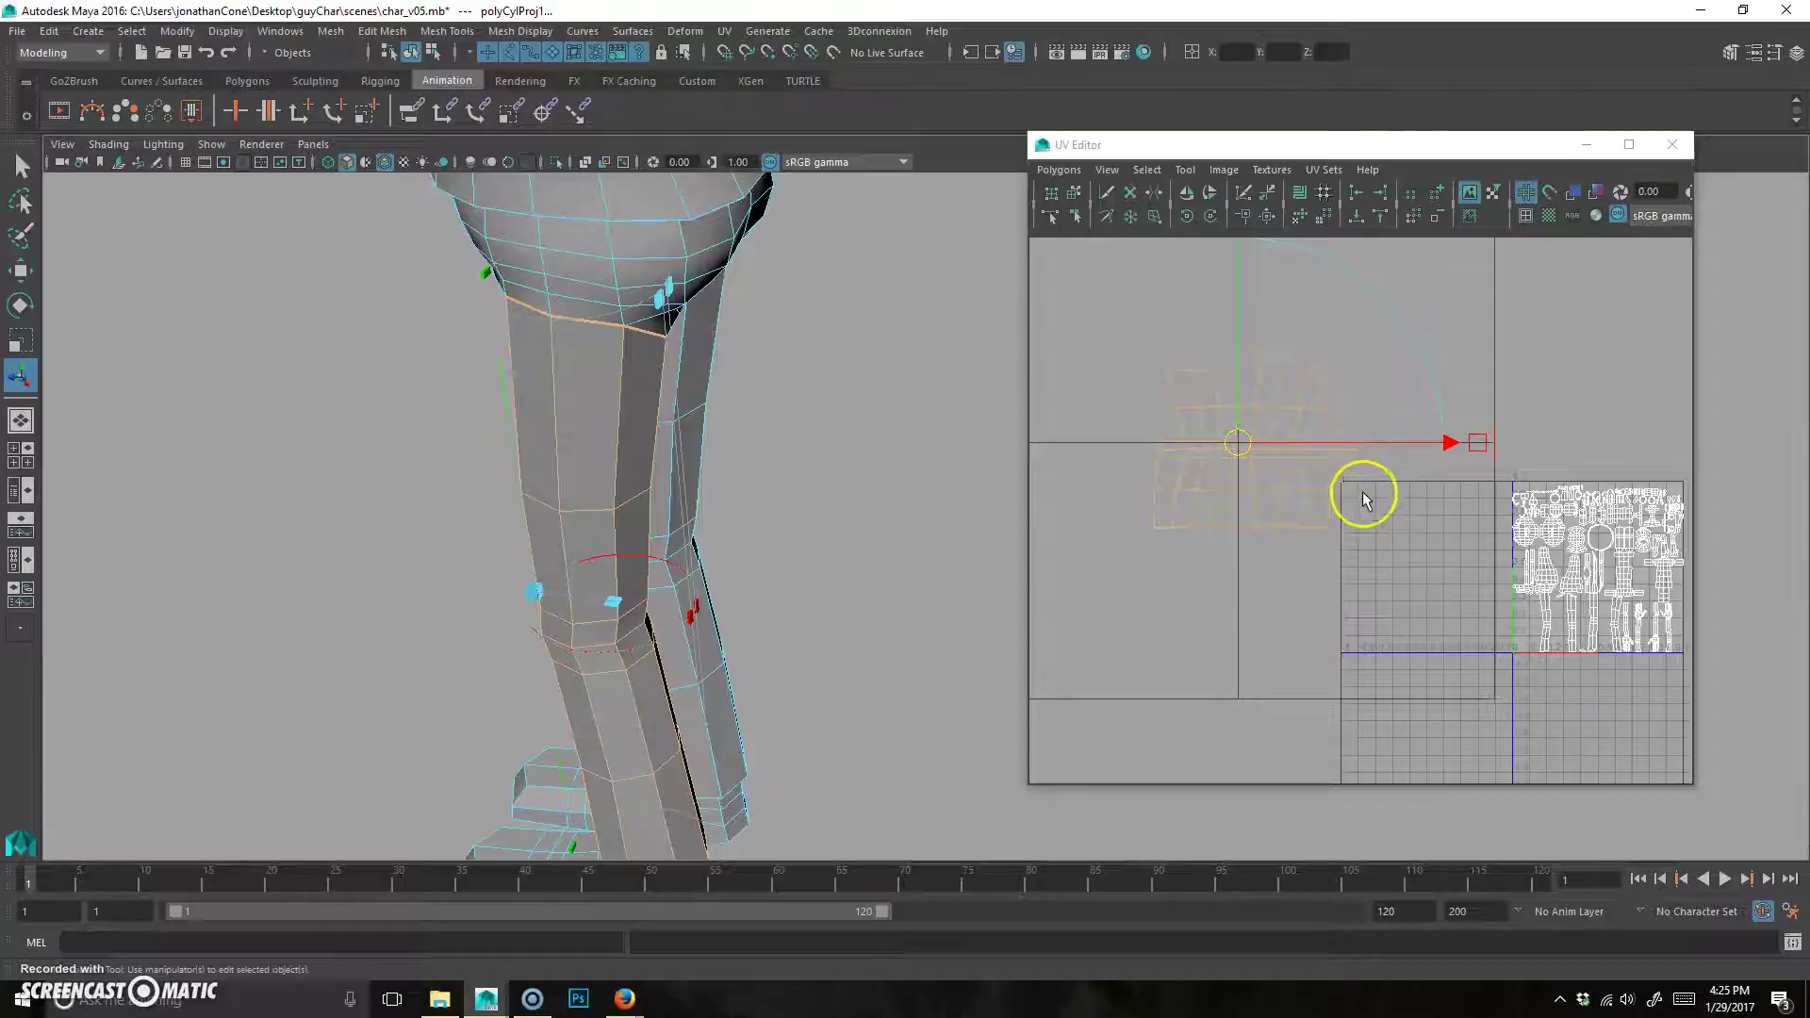
Rotate the cylindrical projection's manipulator around the left trouser leg, judging the change on the leg's UV shell.
scroll(1365, 495, up, 3)
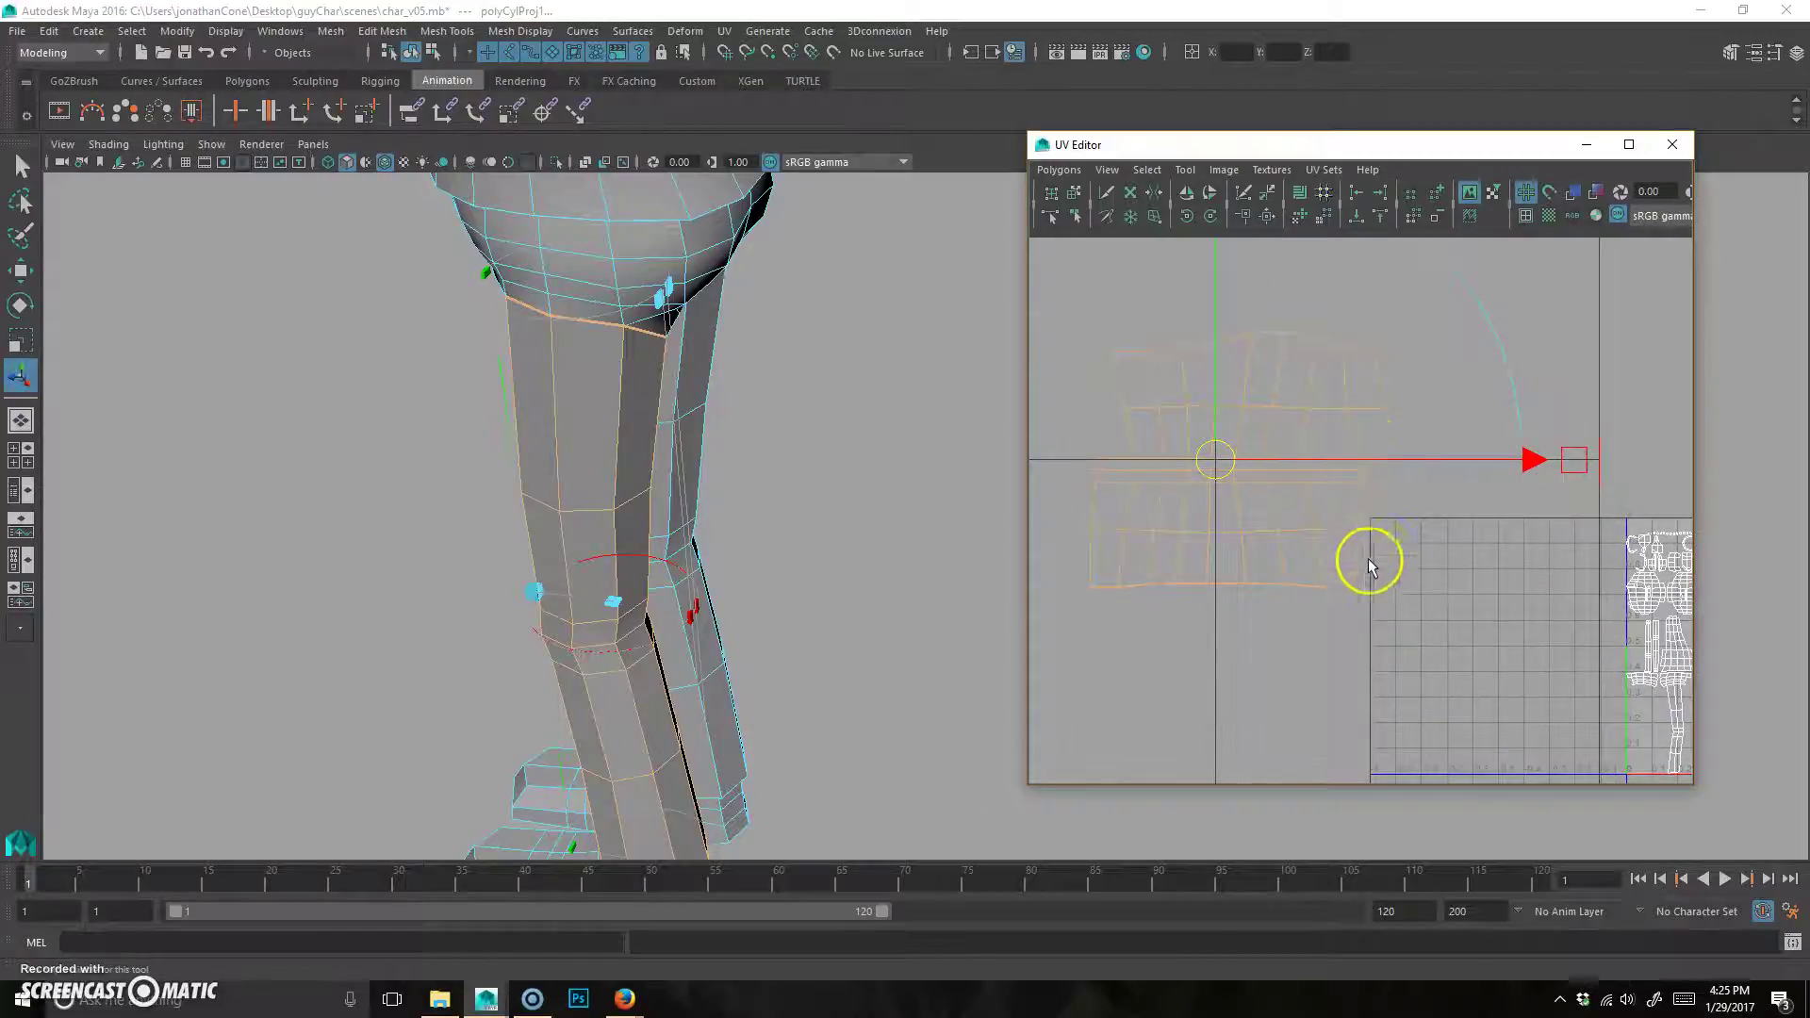
alt+drag(617, 716, 740, 537)
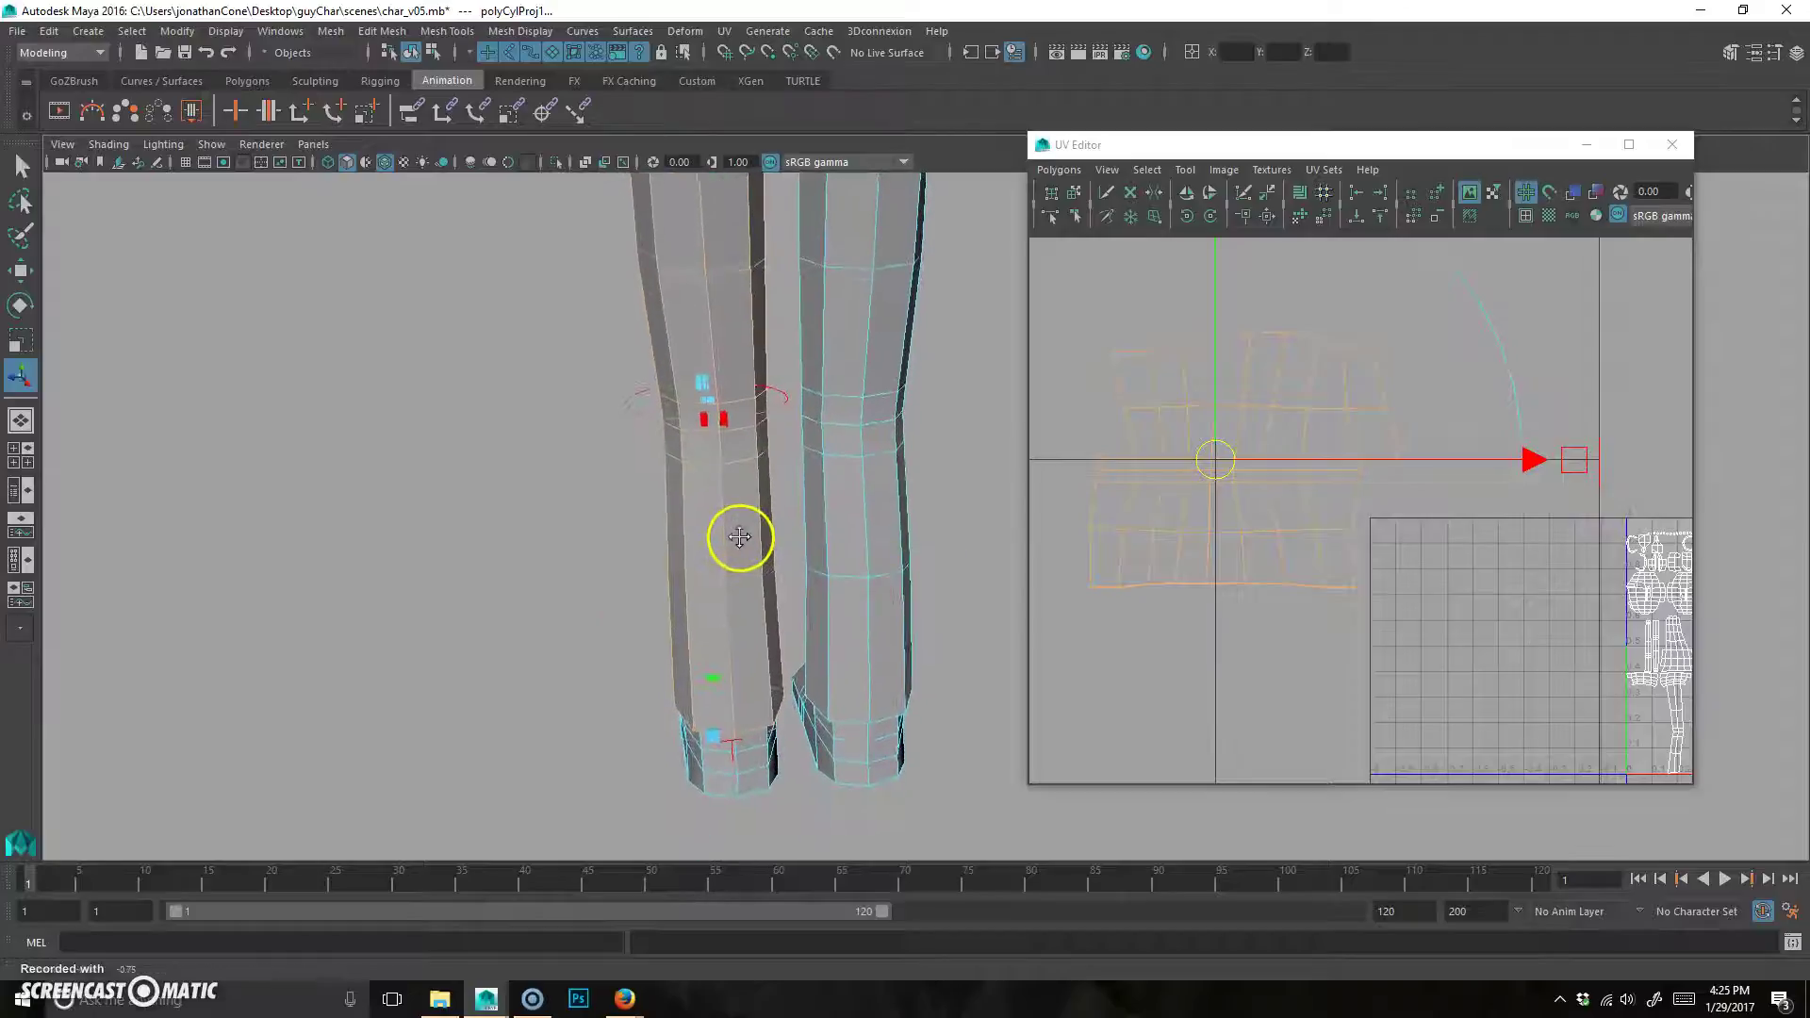
alt+drag(751, 606, 752, 675)
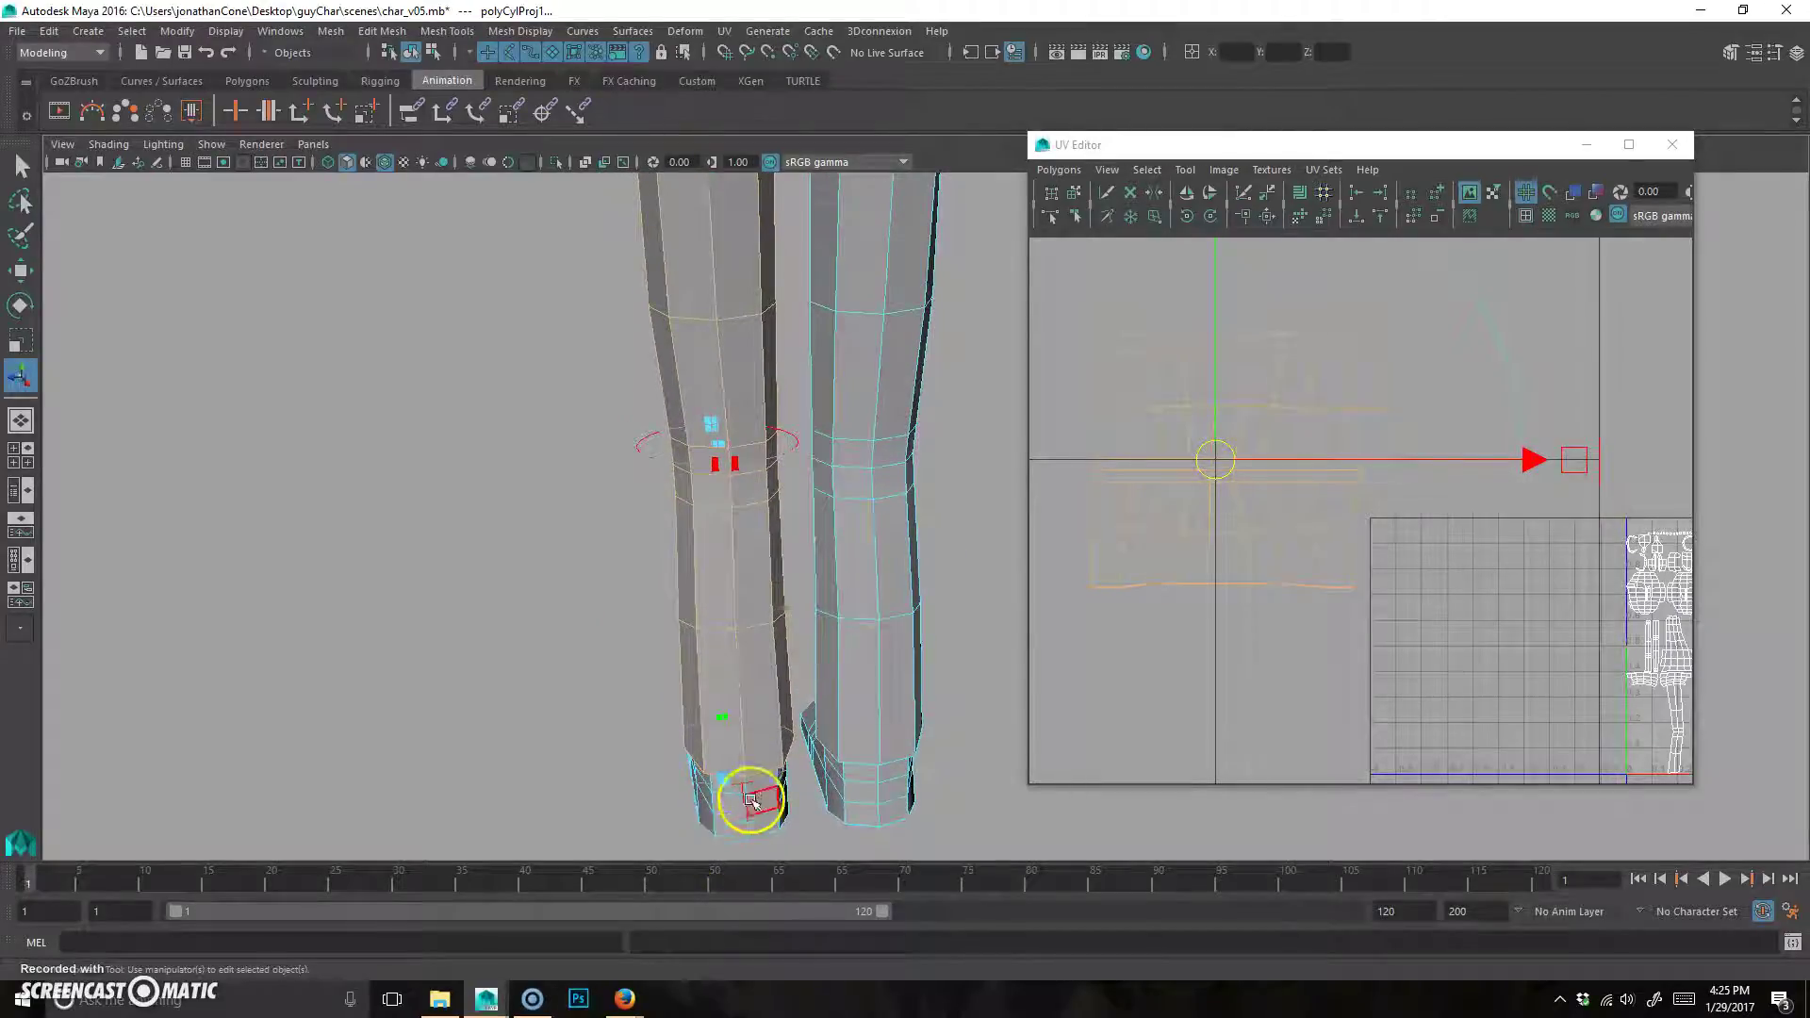
alt+drag(745, 797, 909, 676)
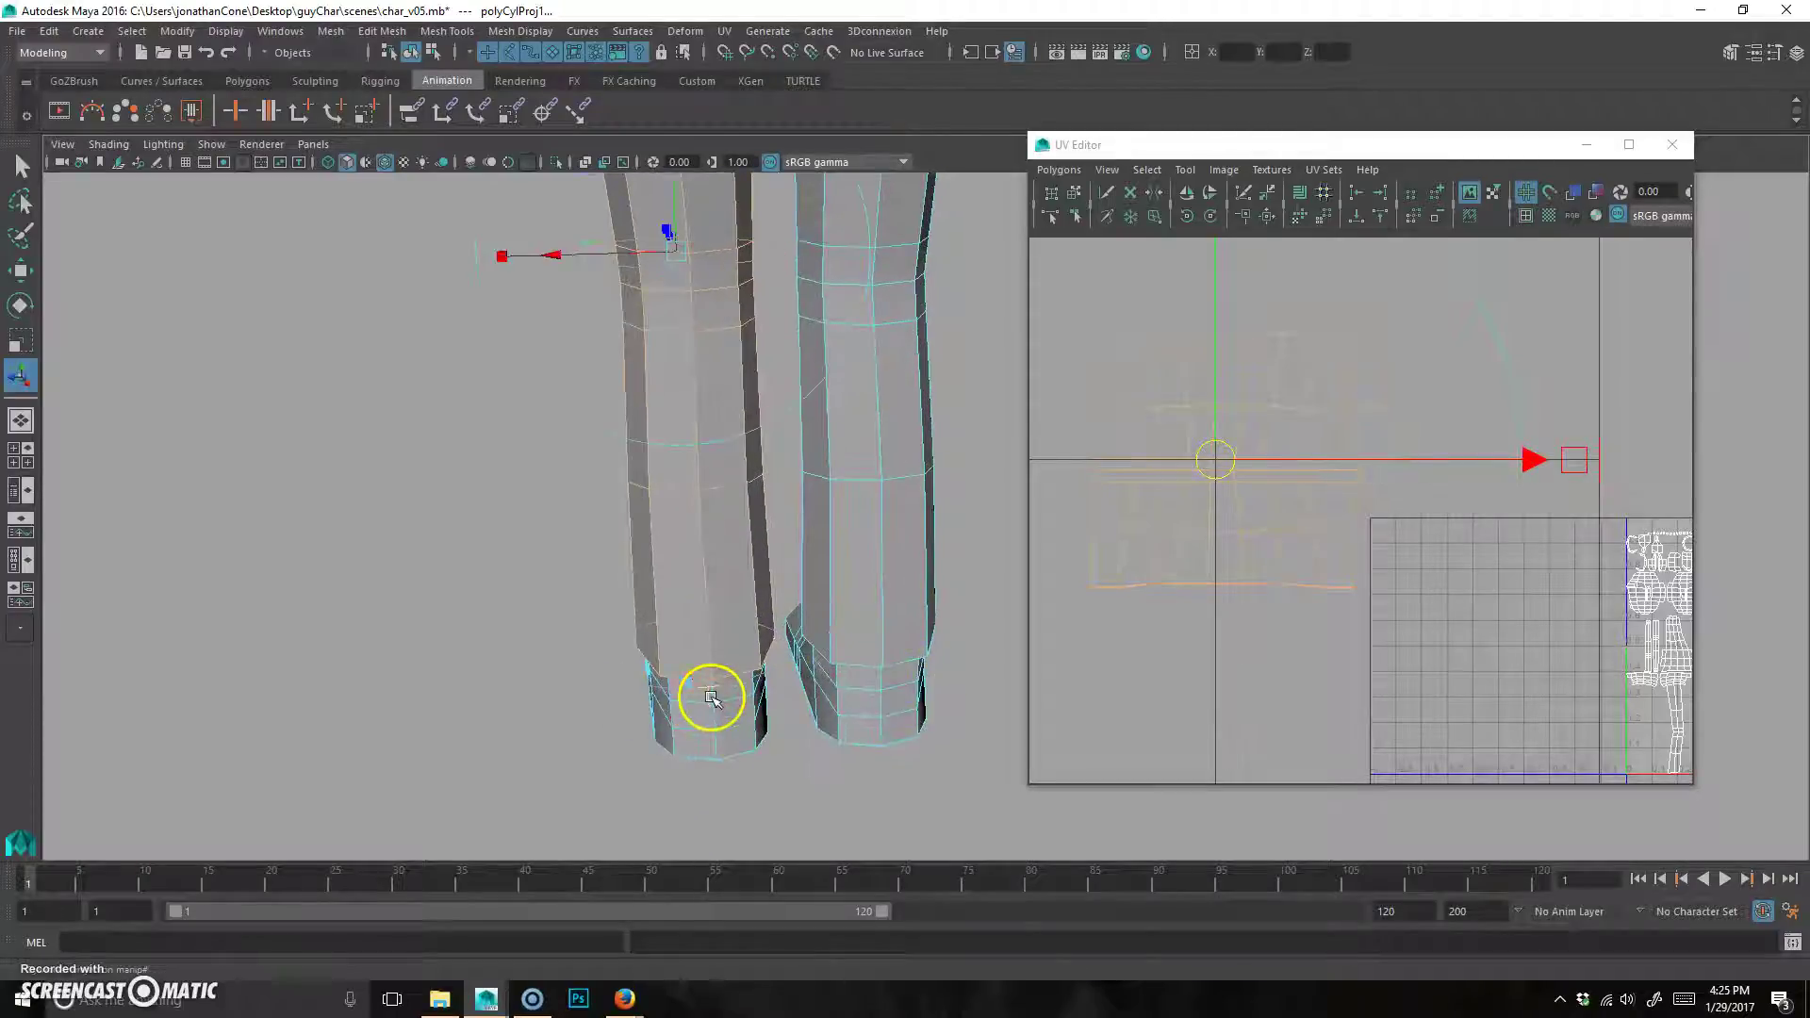
click(782, 426)
alt+drag(773, 495, 792, 526)
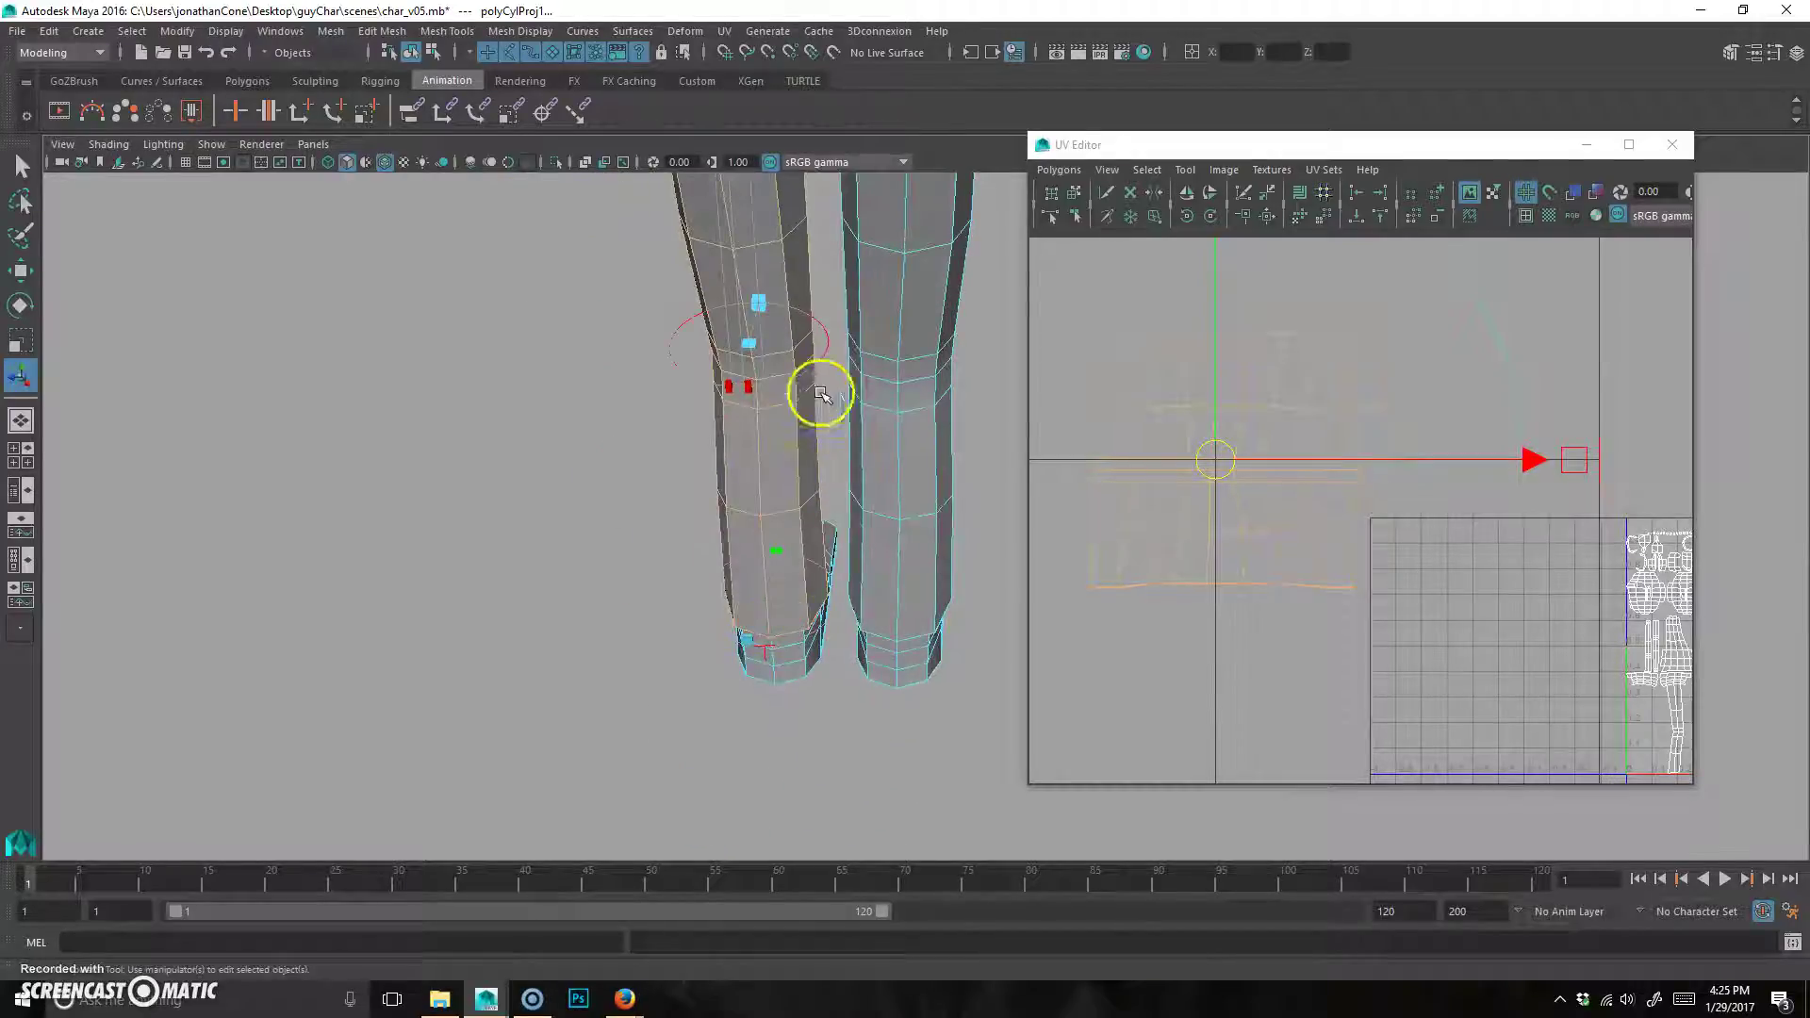
click(764, 657)
click(763, 441)
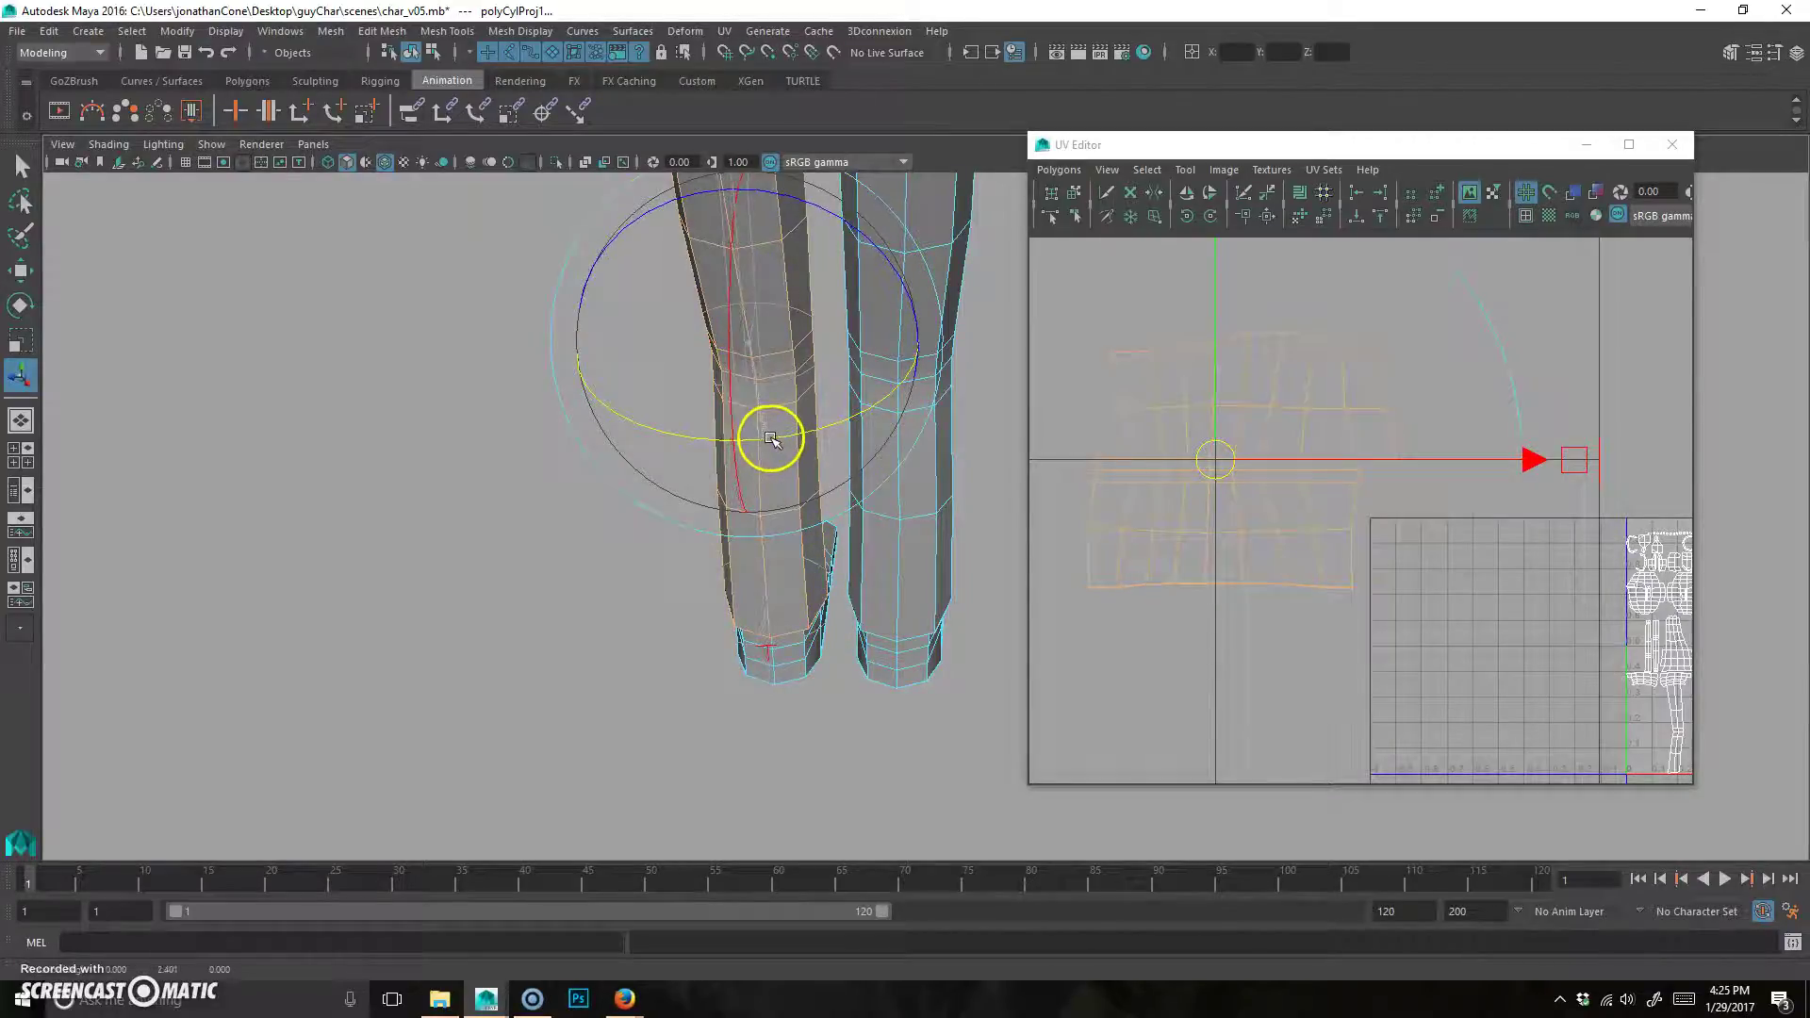
drag(781, 439, 723, 406)
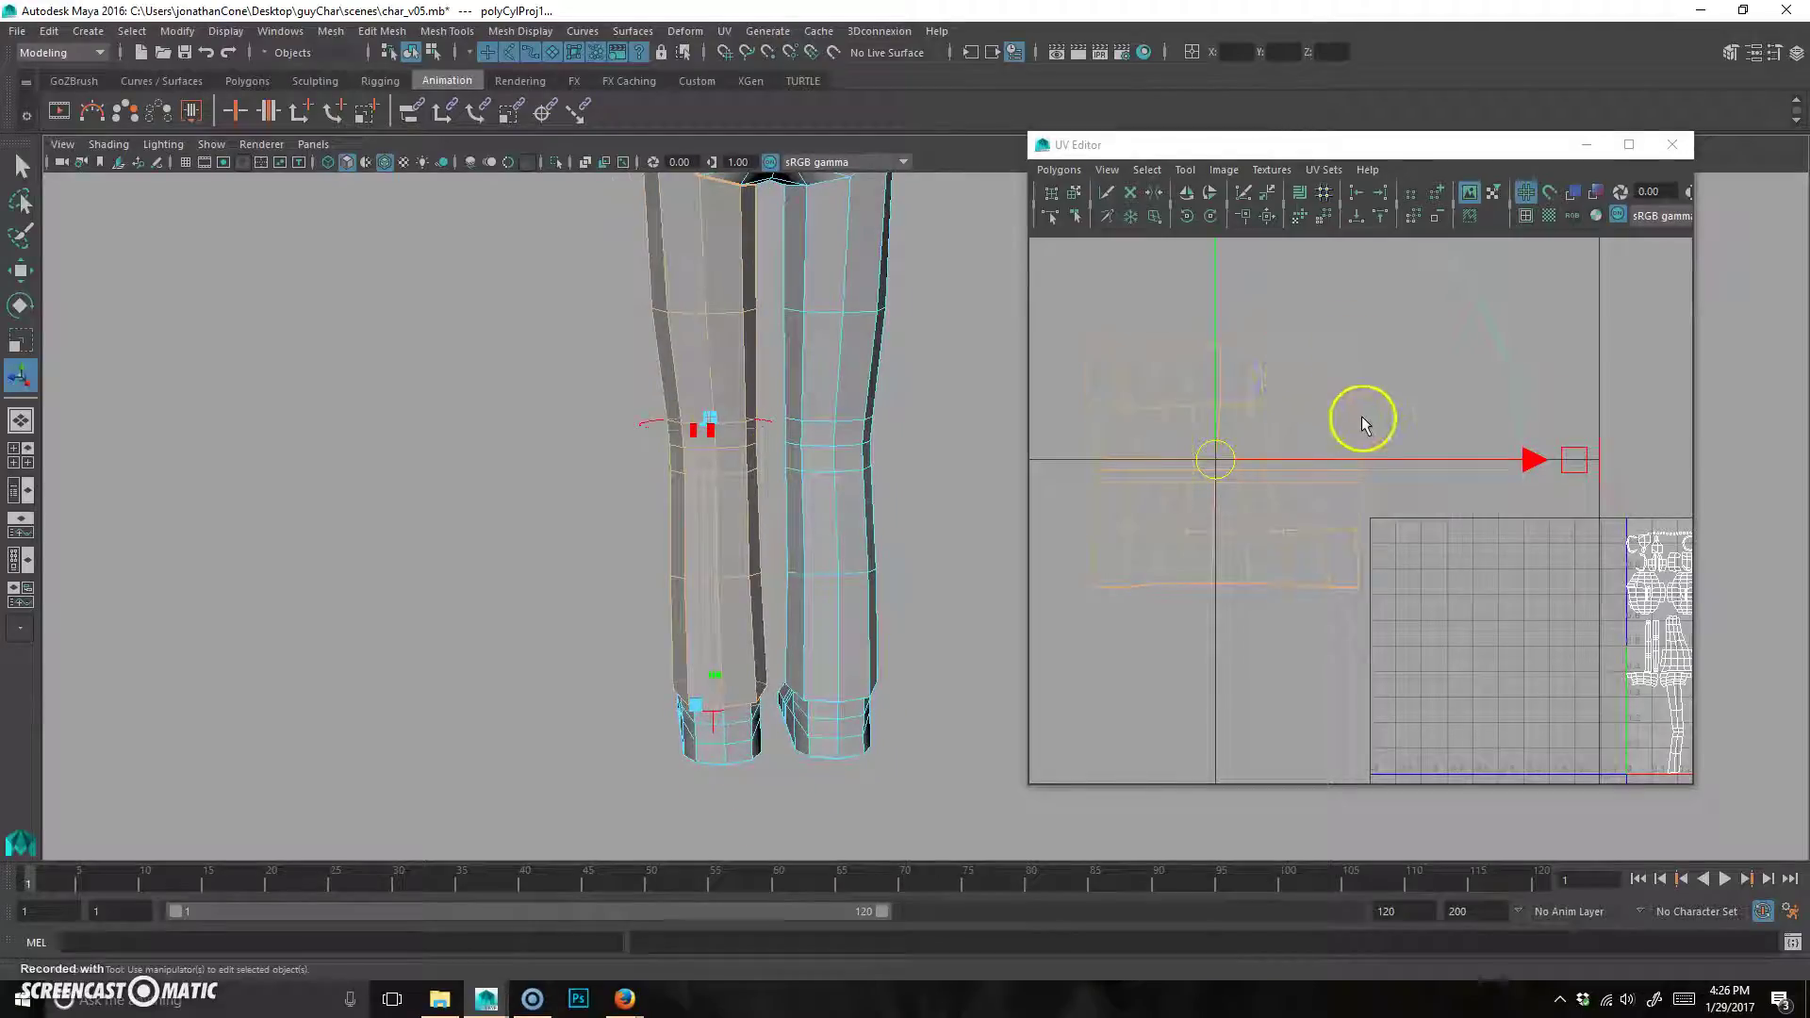
Tilt the cylindrical projection to follow the leg's direction, undoing the last unsuitable adjustment.
click(713, 722)
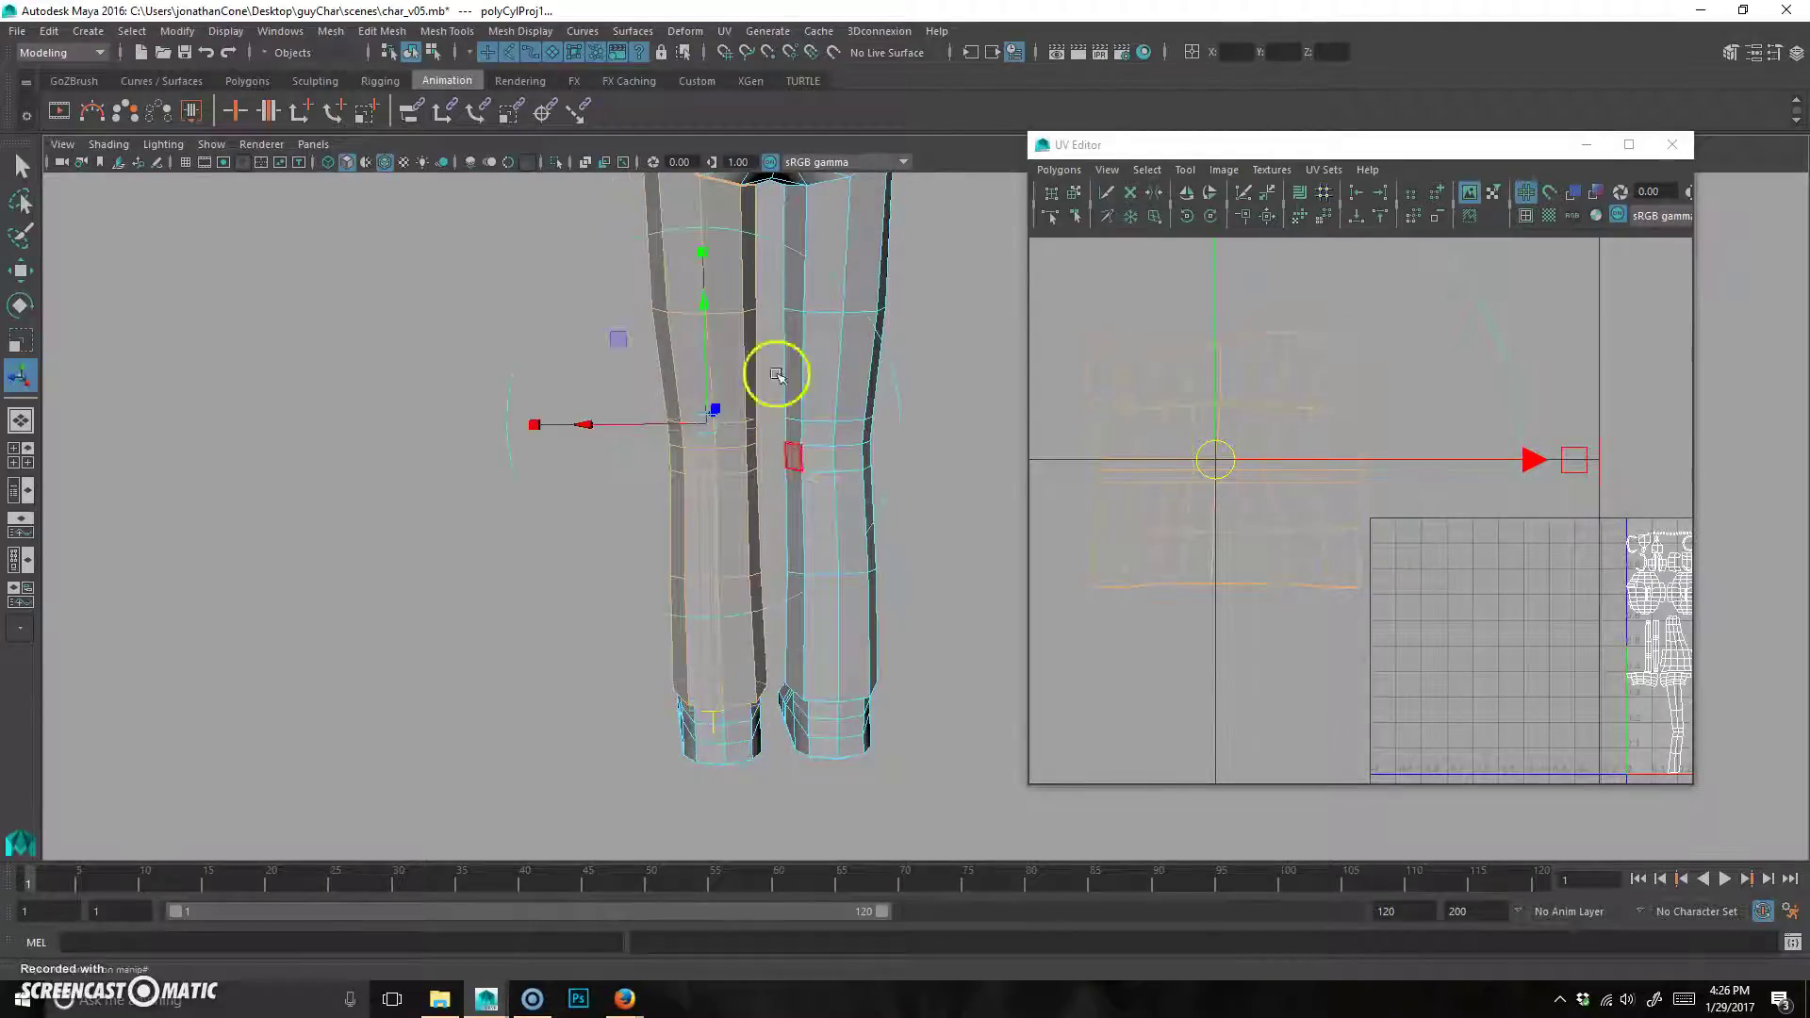
click(837, 279)
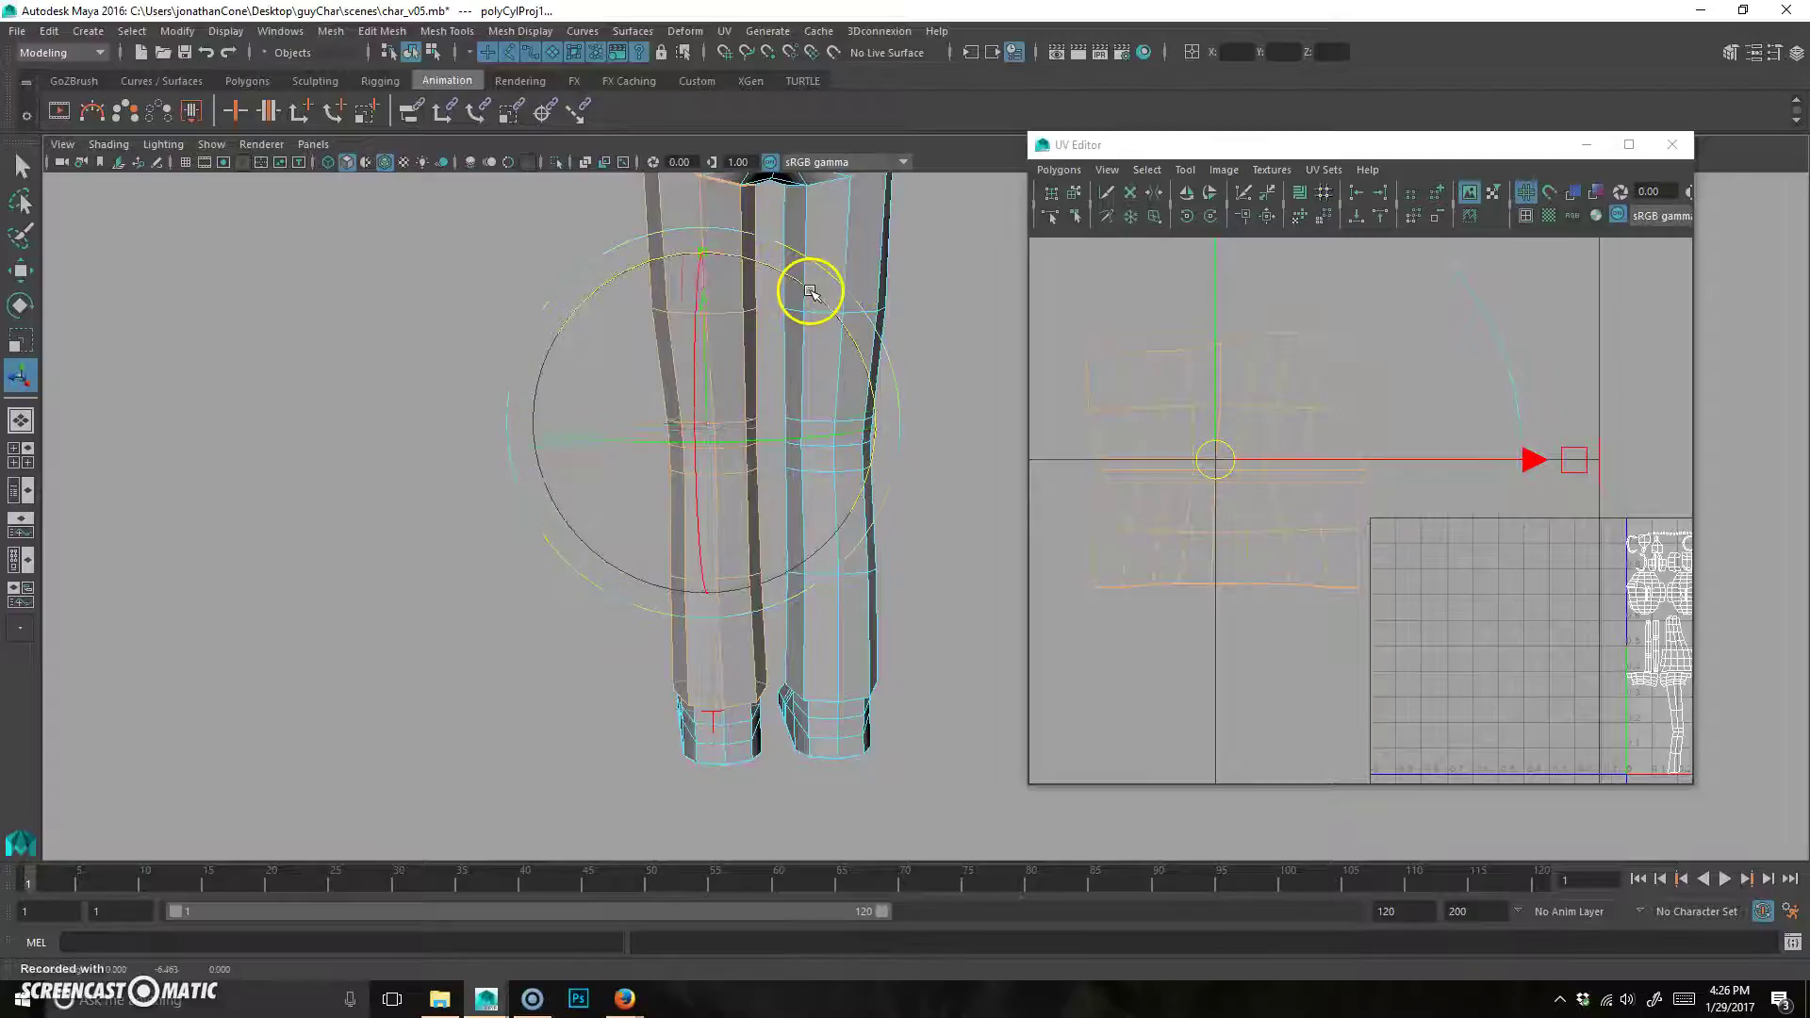
click(810, 290)
mouse_move(764, 410)
mouse_down()
mouse_move(768, 444)
mouse_move(792, 433)
mouse_up()
key(ctrl+z)
click(693, 336)
click(711, 387)
click(1253, 497)
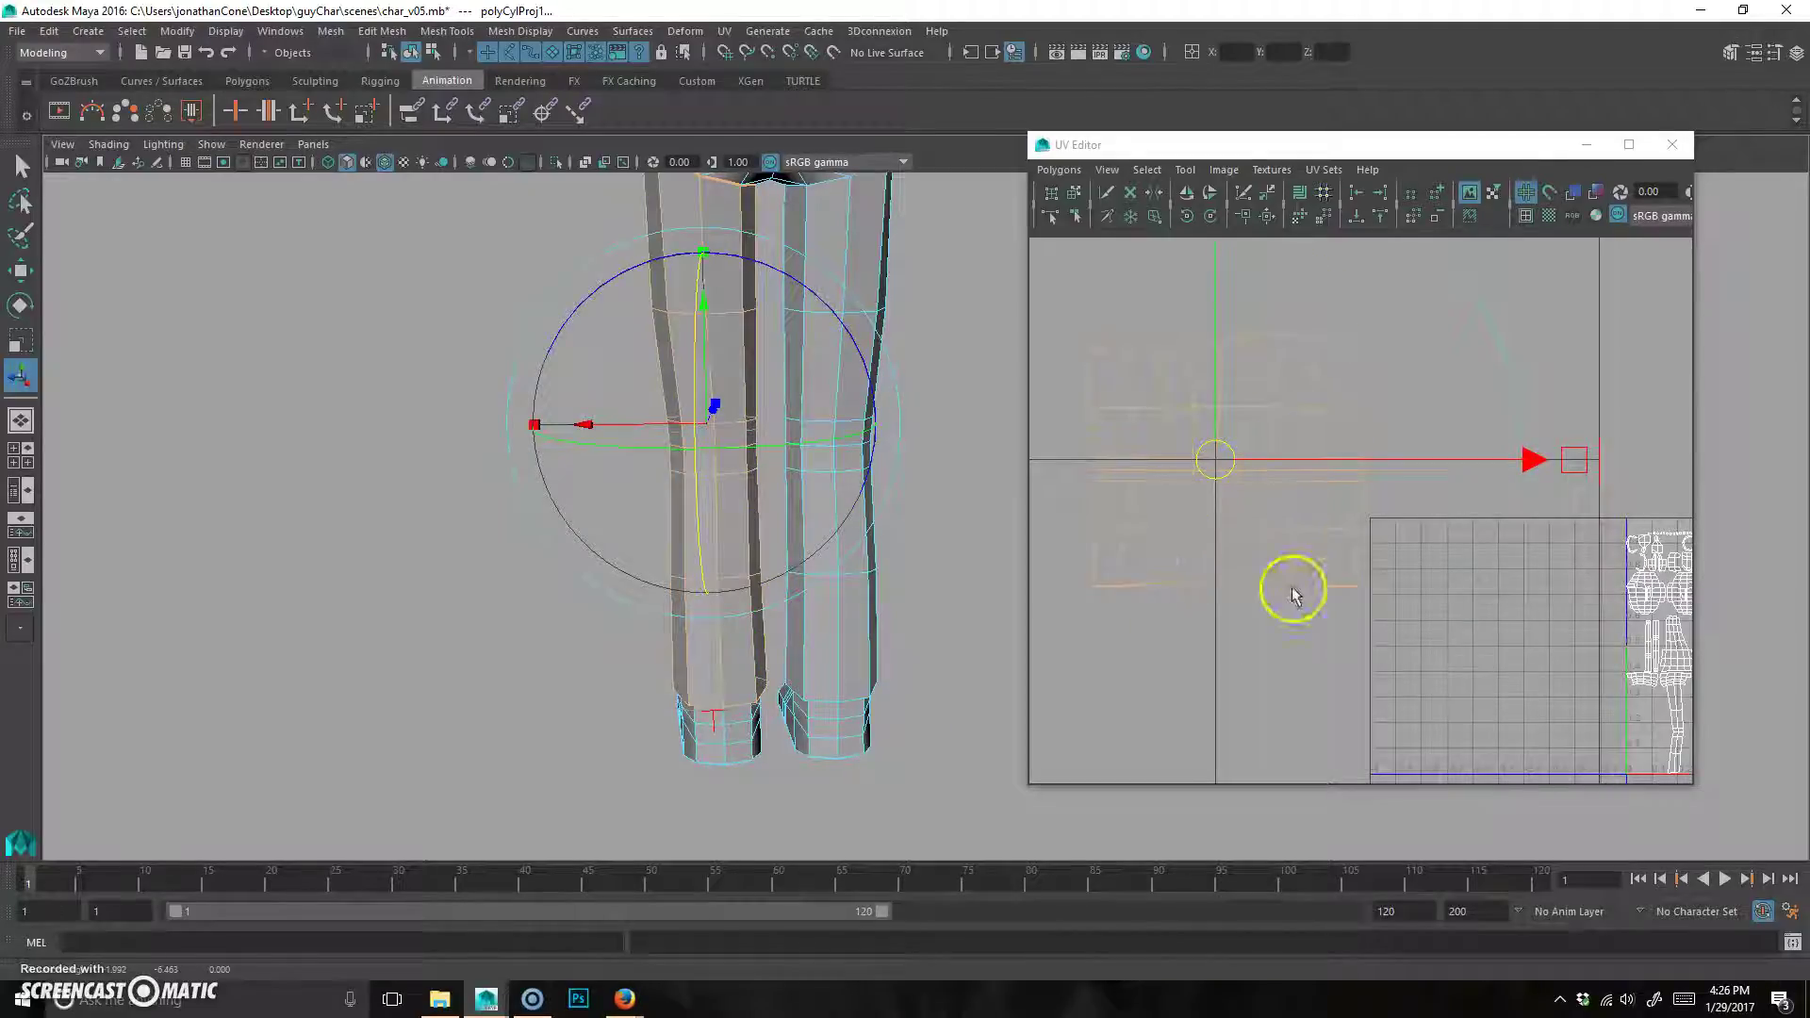
alt+middle_drag(1256, 521, 1301, 518)
Turn on the display of Texture Border Edges for the body mesh.
alt+drag(699, 603, 820, 598)
click(664, 622)
click(688, 429)
click(396, 283)
click(226, 31)
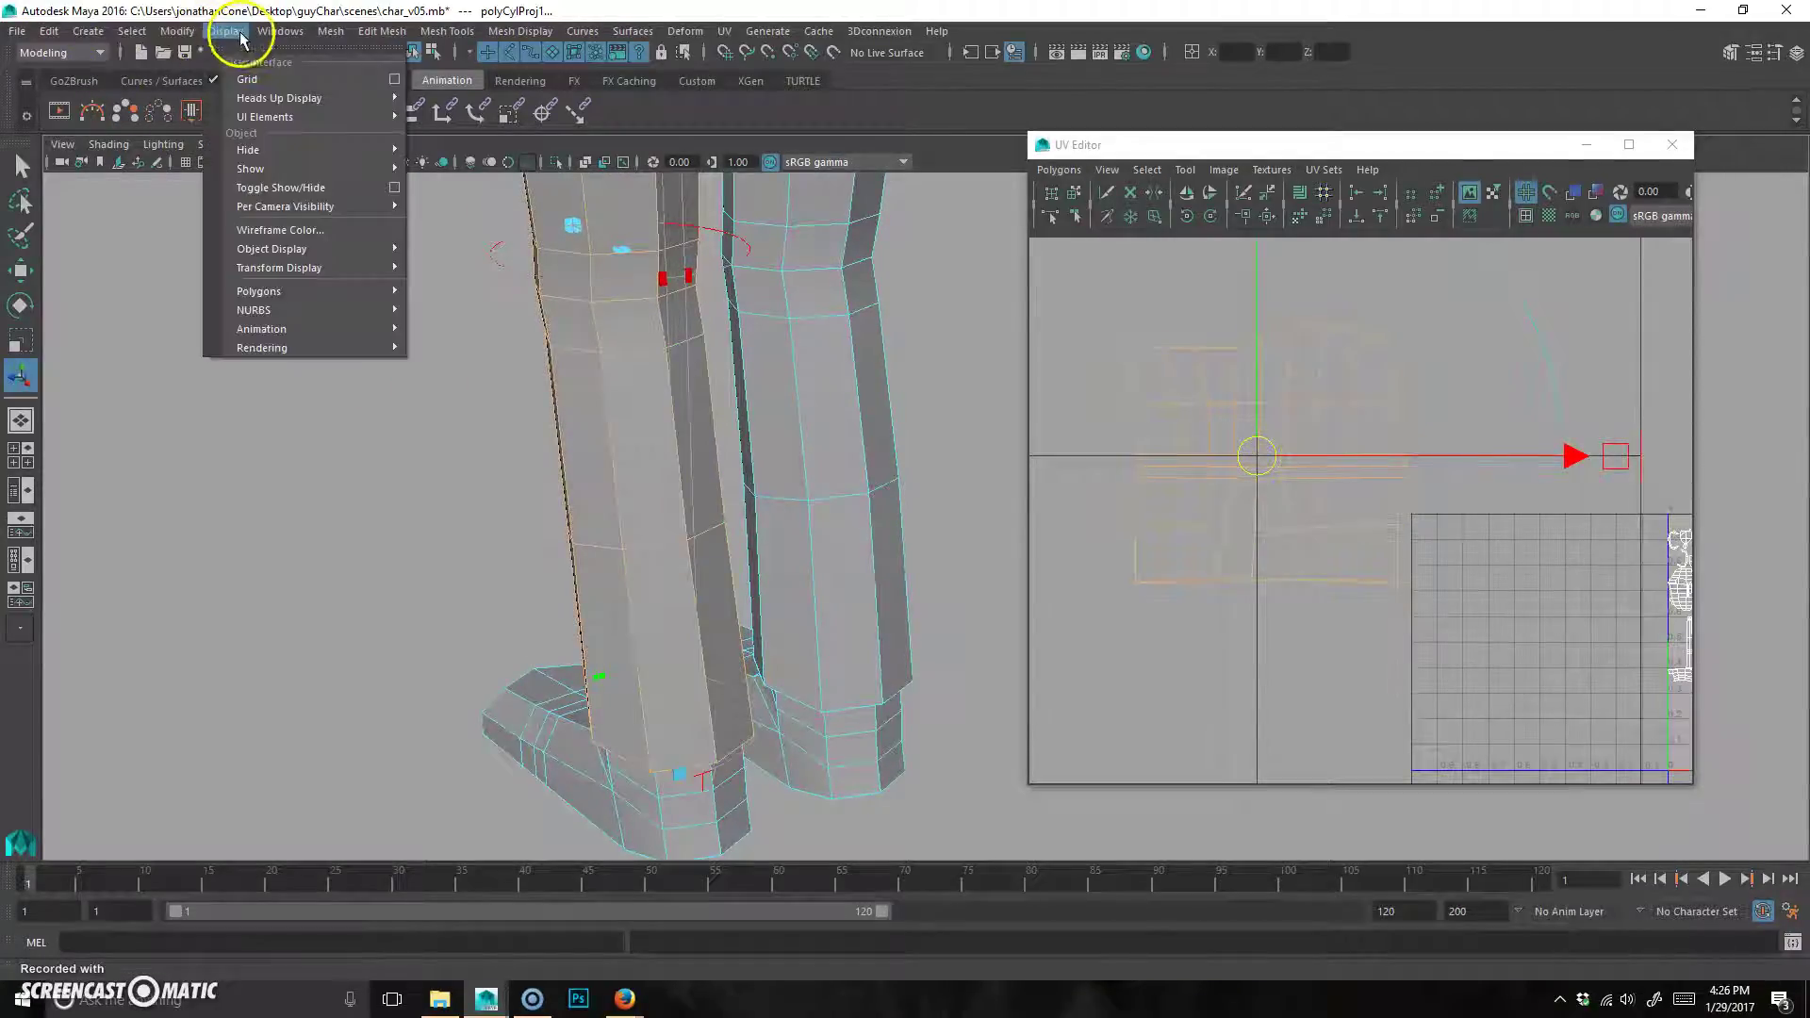
mouse_move(340, 294)
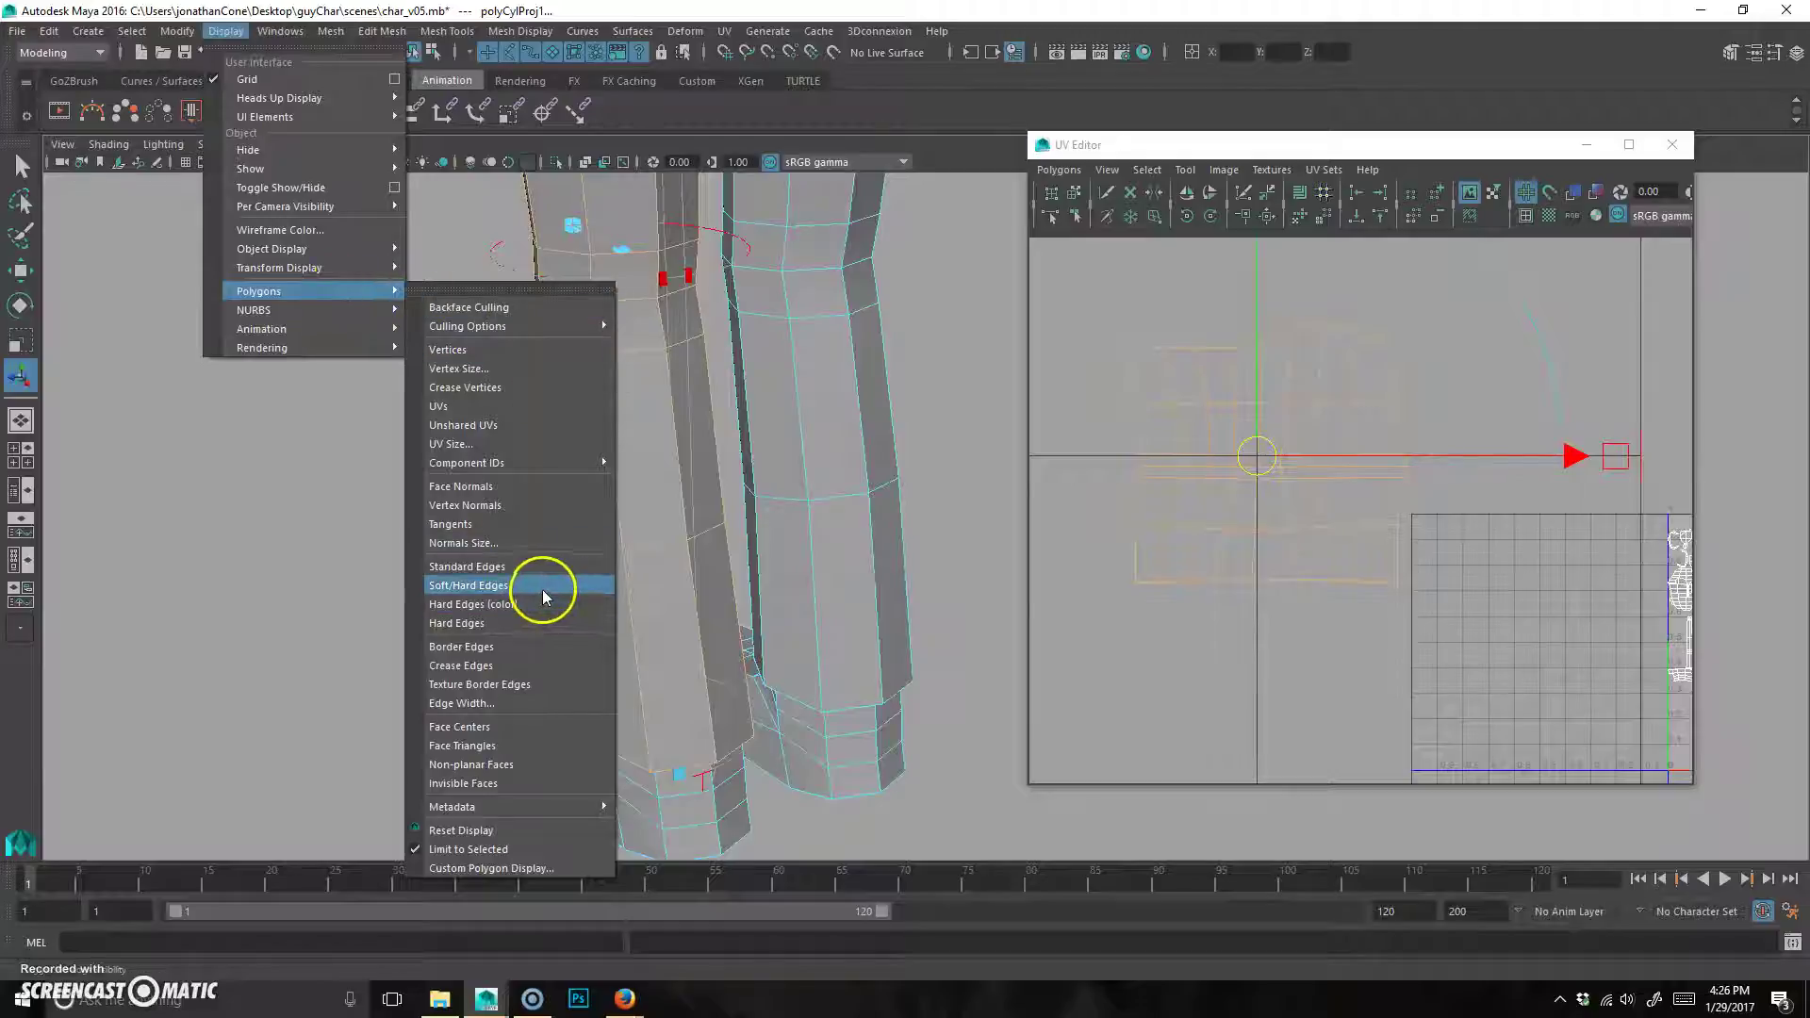
click(510, 685)
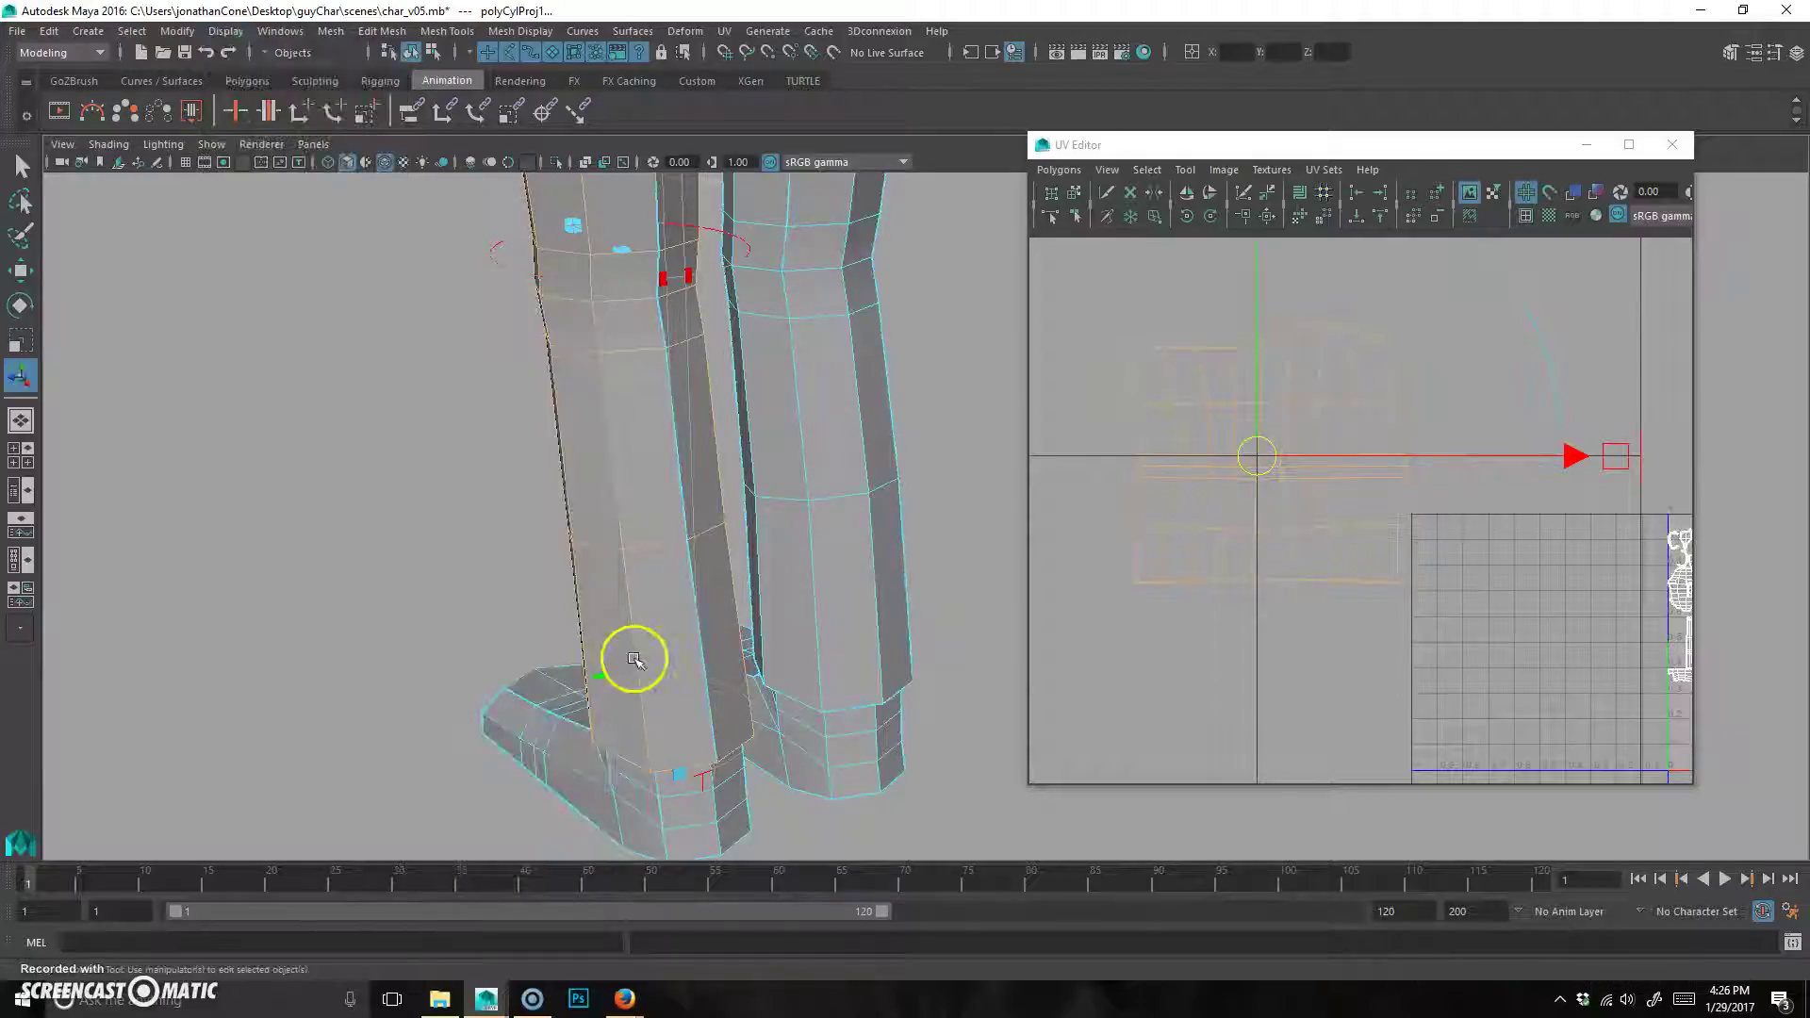
Examine the thickened texture border edges on both legs and the hips from the back, side and front.
alt+middle_drag(681, 352, 739, 862)
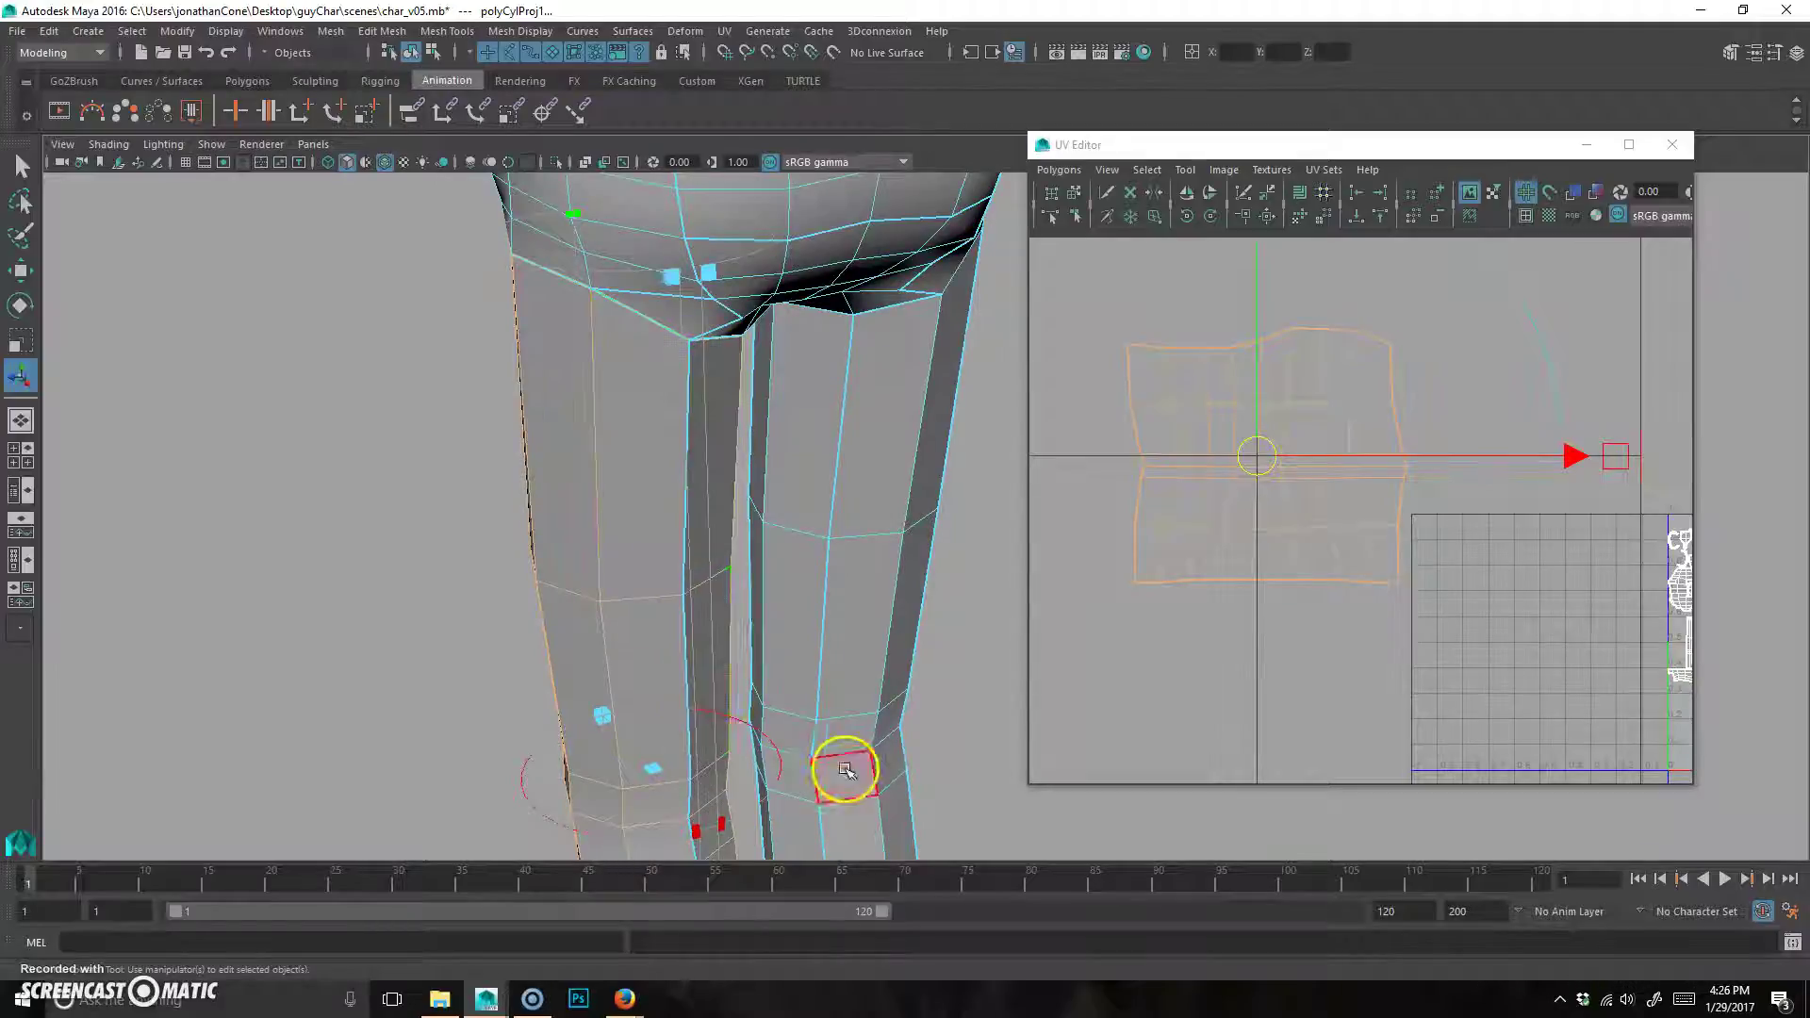
alt+middle_drag(845, 770, 727, 534)
alt+right_drag(320, 351, 528, 424)
alt+middle_drag(534, 423, 659, 513)
alt+right_drag(659, 513, 864, 491)
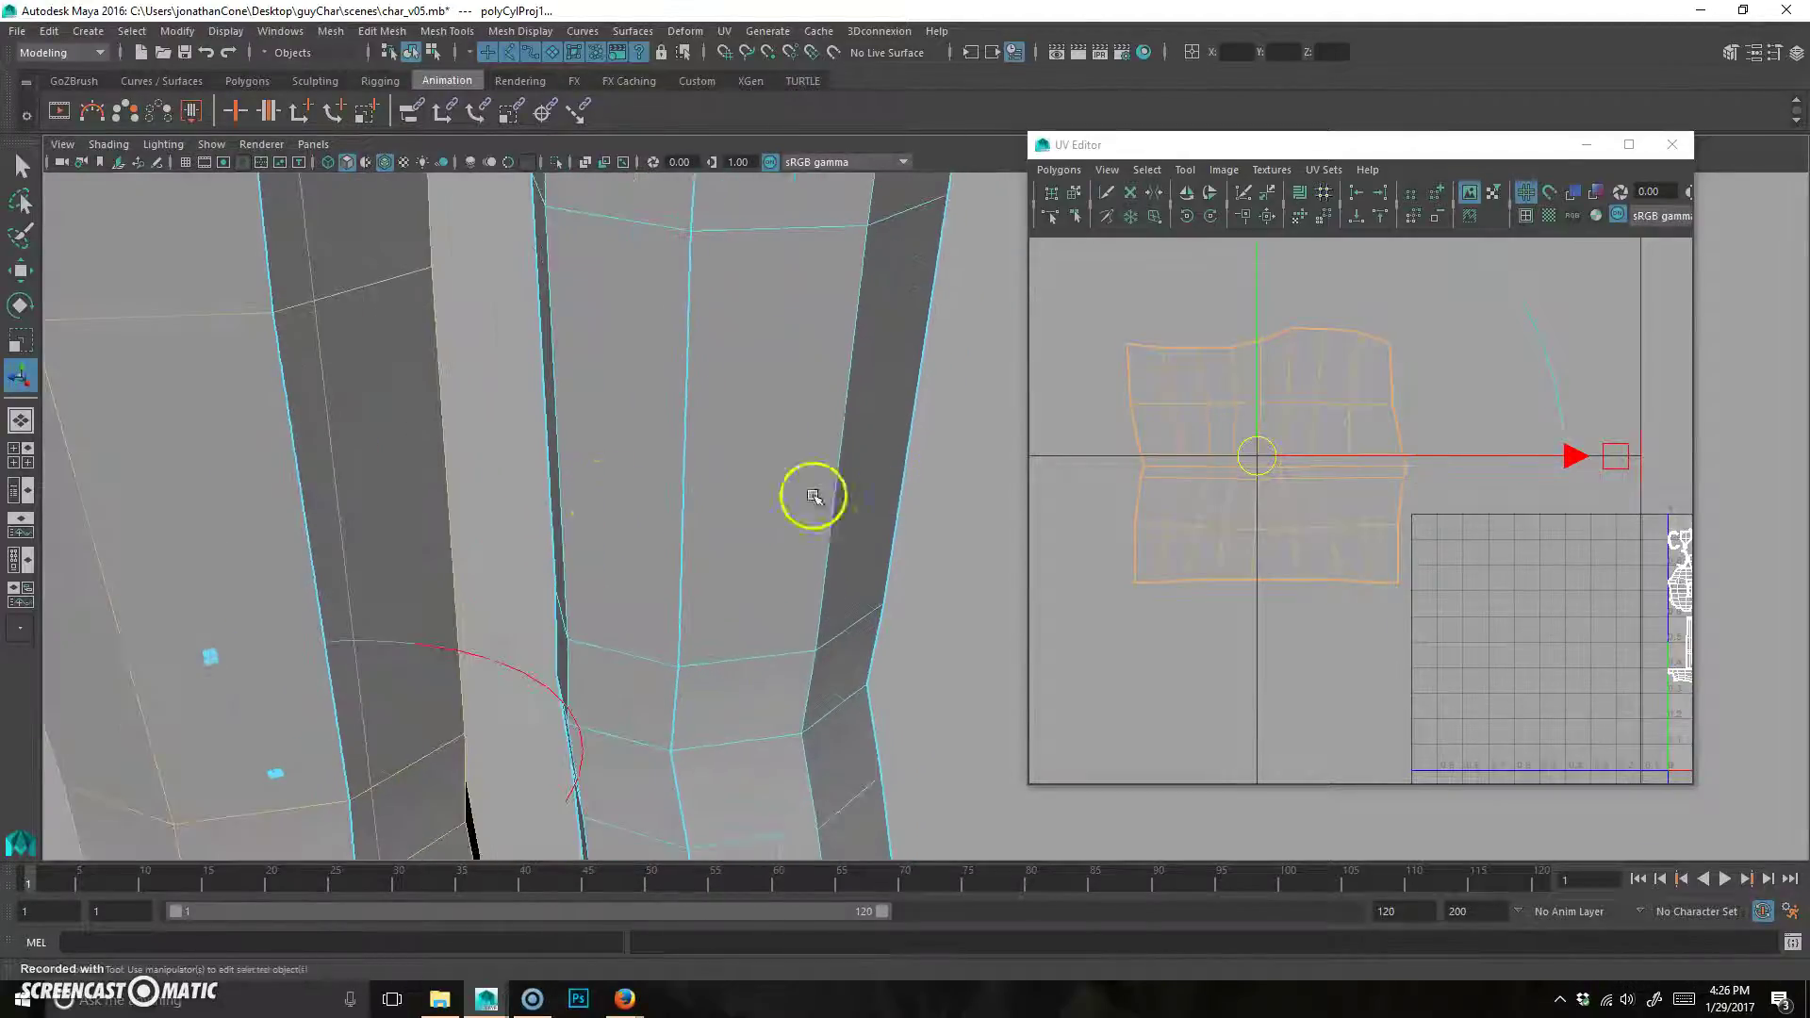
alt+middle_drag(864, 492, 930, 583)
alt+drag(707, 509, 839, 570)
alt+right_drag(868, 585, 269, 676)
alt+middle_drag(617, 664, 405, 577)
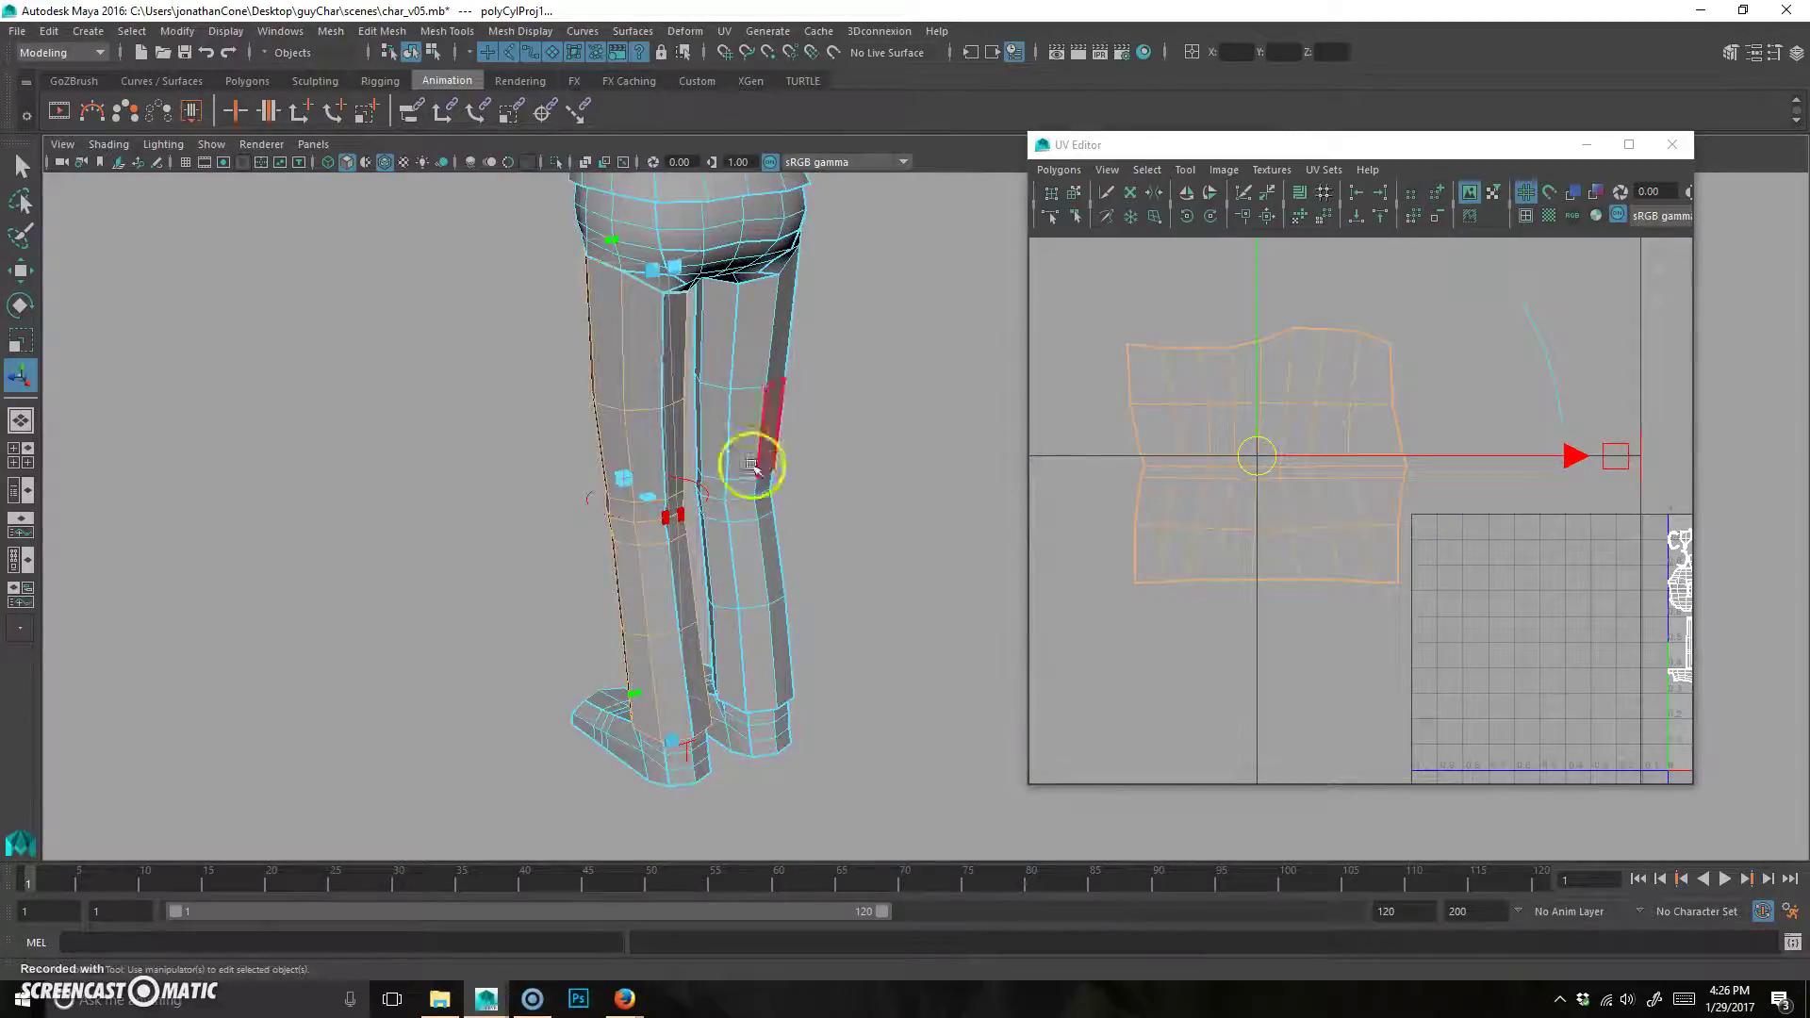
alt+drag(654, 330, 571, 468)
alt+right_drag(614, 695, 739, 634)
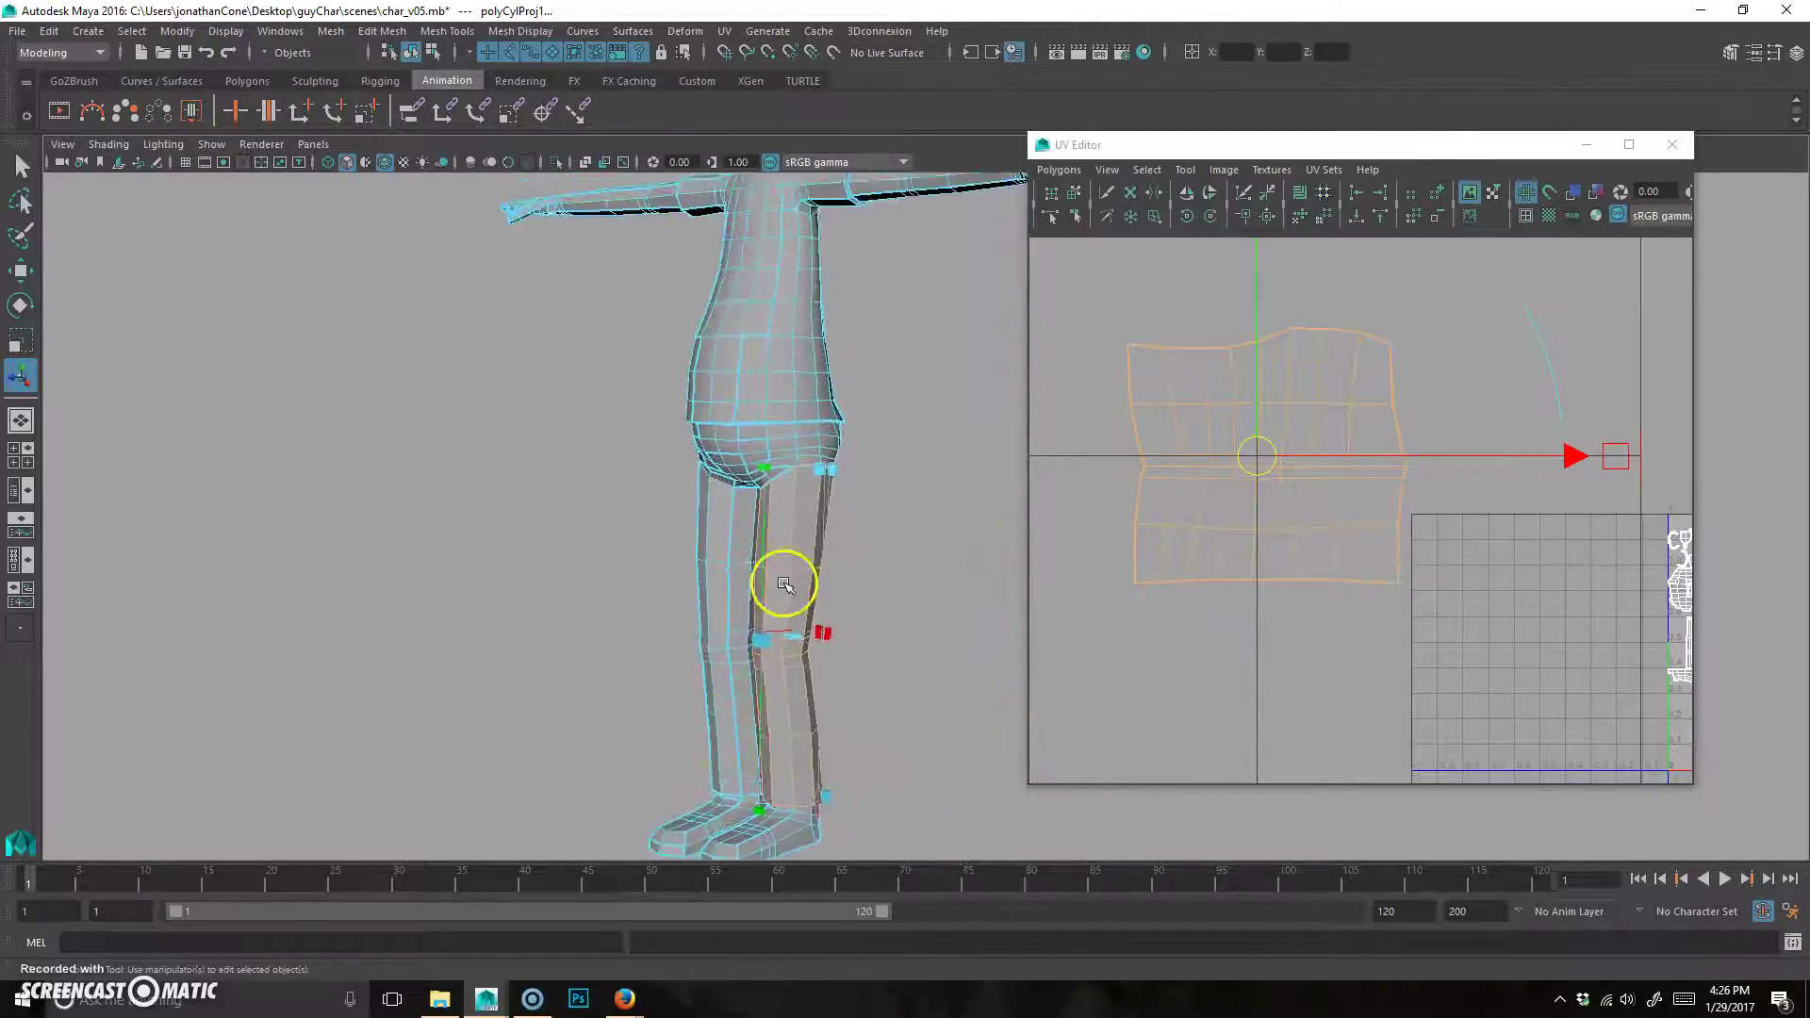
alt+middle_drag(893, 755, 848, 570)
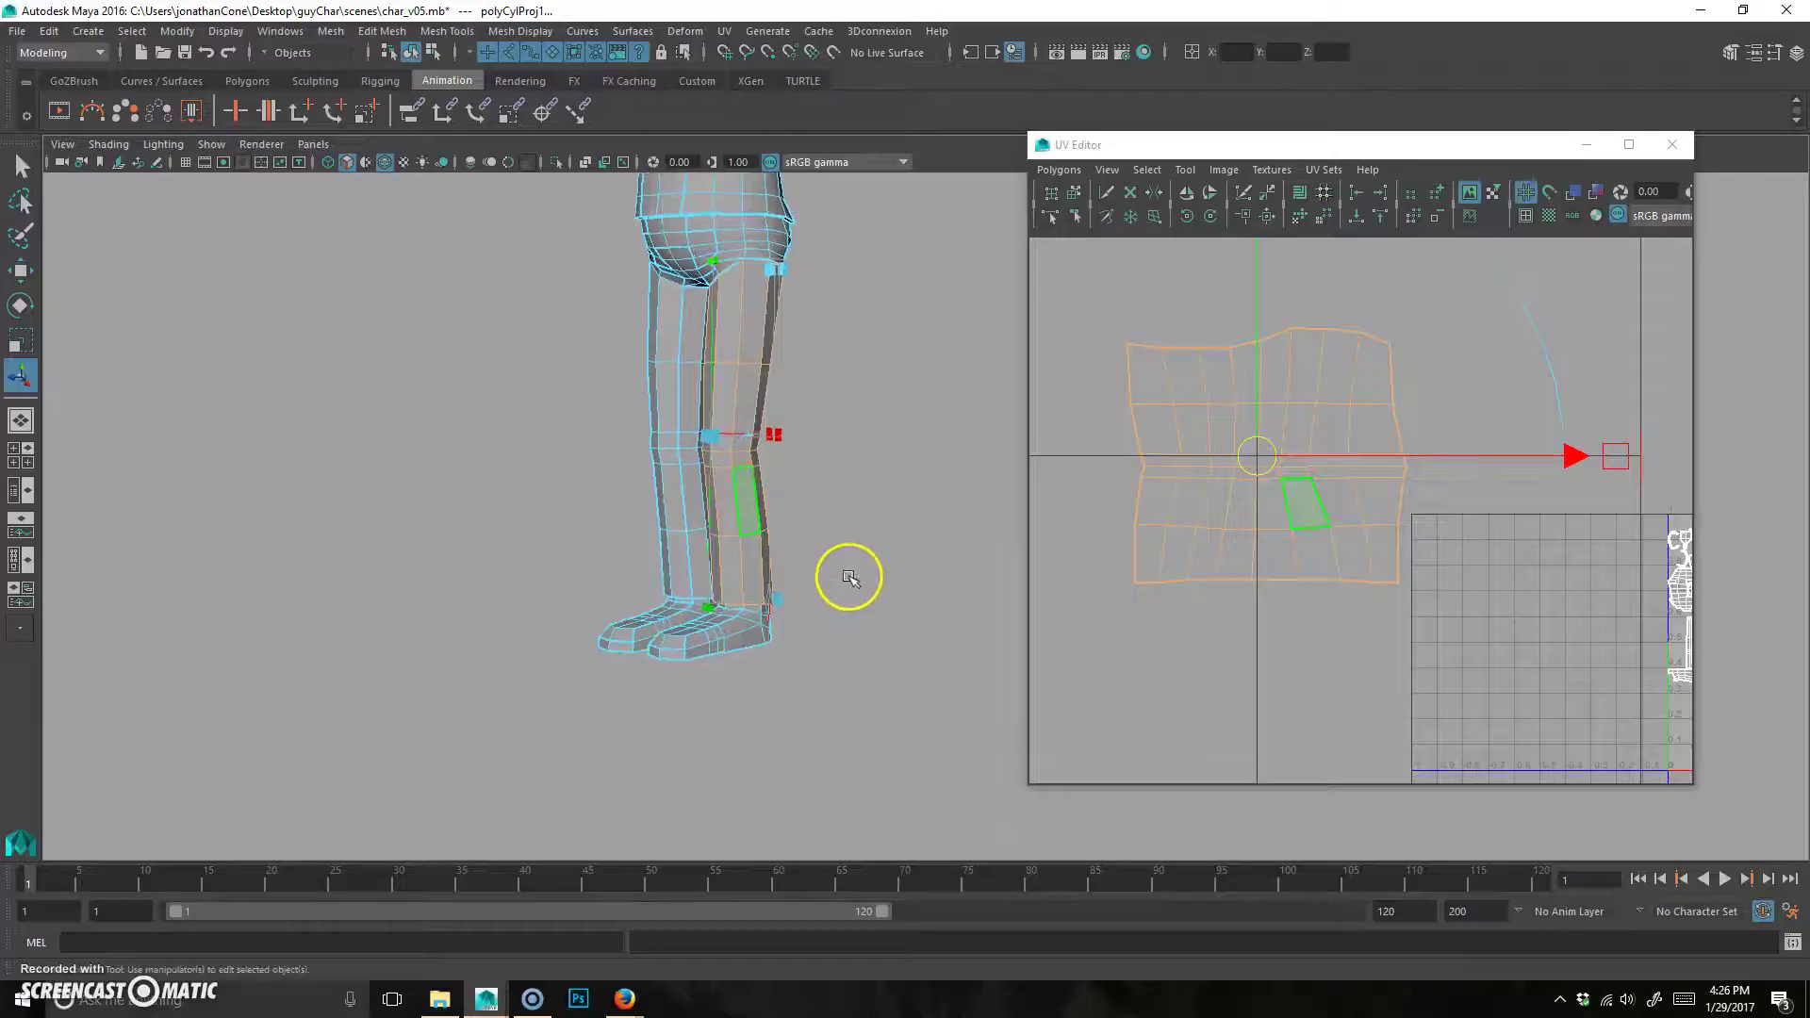
Compare the trouser-leg shell with the remaining UVs, leave the projection manipulator and clear the face selection.
alt+right_drag(1556, 509, 1122, 565)
alt+middle_drag(1330, 500, 1155, 364)
alt+right_drag(485, 578, 771, 678)
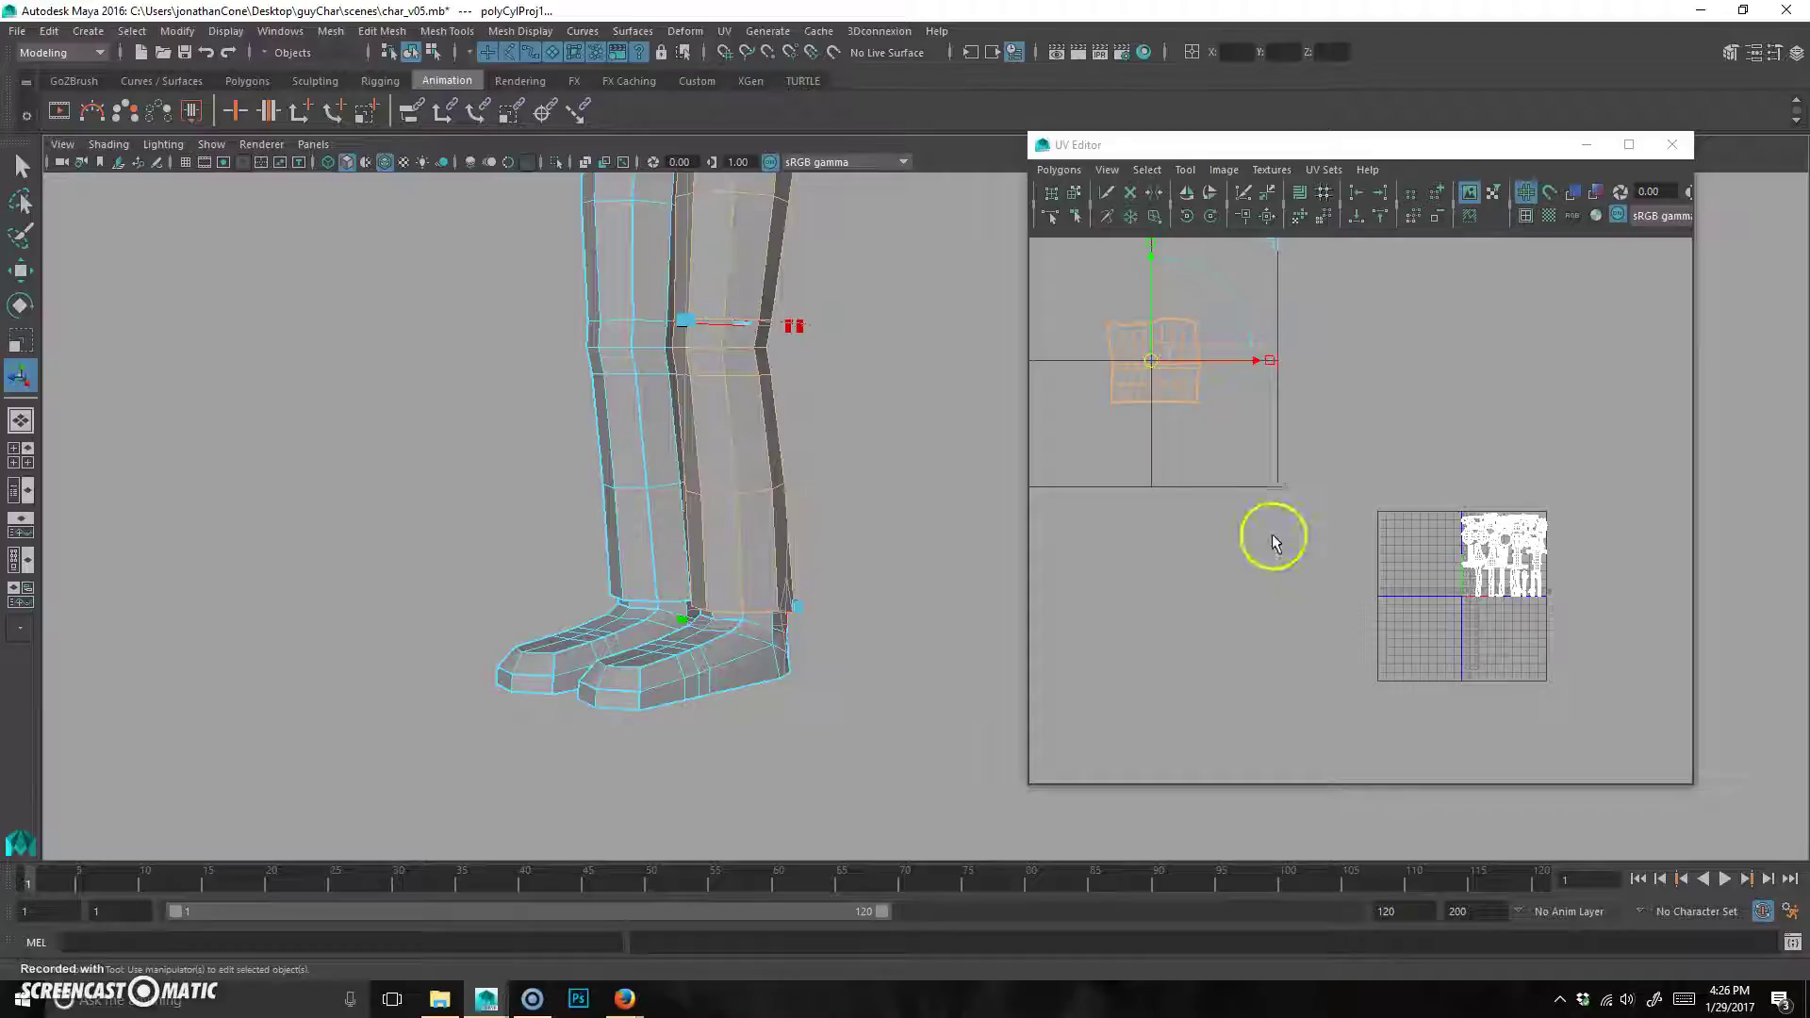
alt+drag(596, 663, 590, 564)
alt+right_drag(590, 564, 782, 567)
alt+middle_drag(782, 567, 868, 529)
alt+drag(868, 529, 820, 550)
click(930, 599)
Examine the shape and texture borders of the feet and ankles from the side, front and underneath.
alt+right_drag(569, 618, 834, 604)
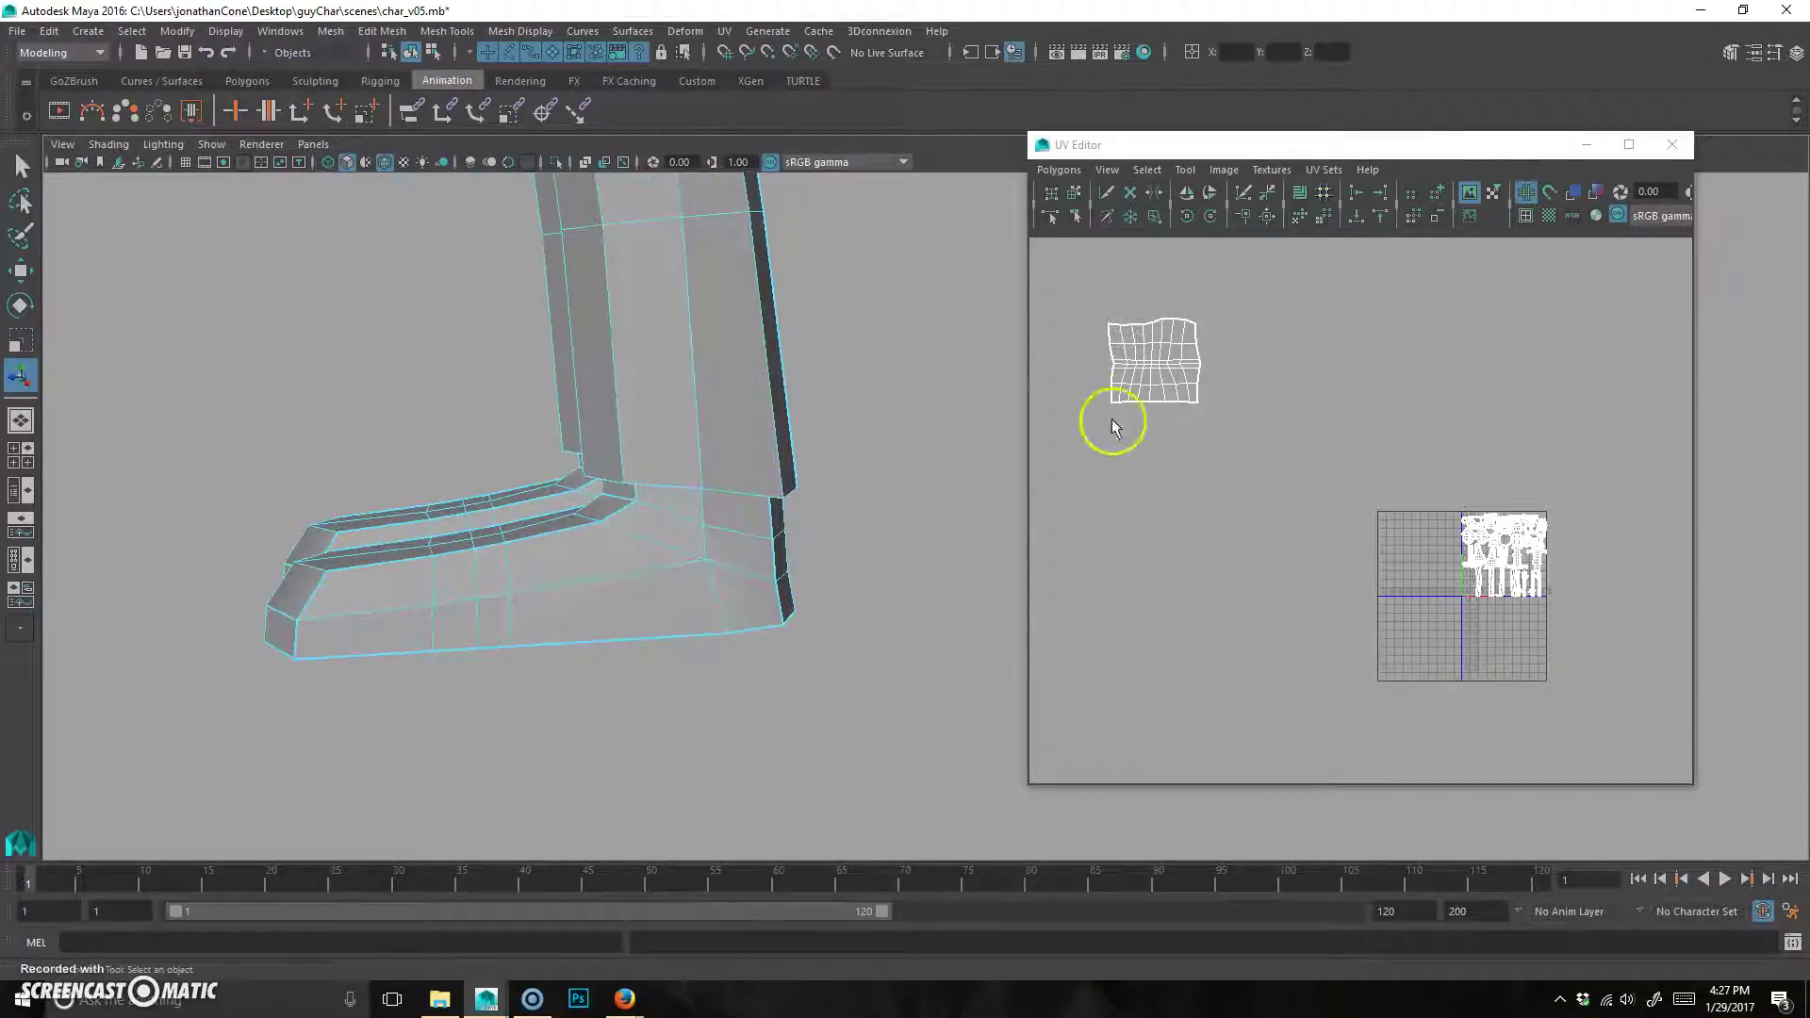
alt+middle_drag(544, 673, 698, 654)
alt+right_drag(698, 654, 688, 618)
alt+middle_drag(687, 618, 705, 623)
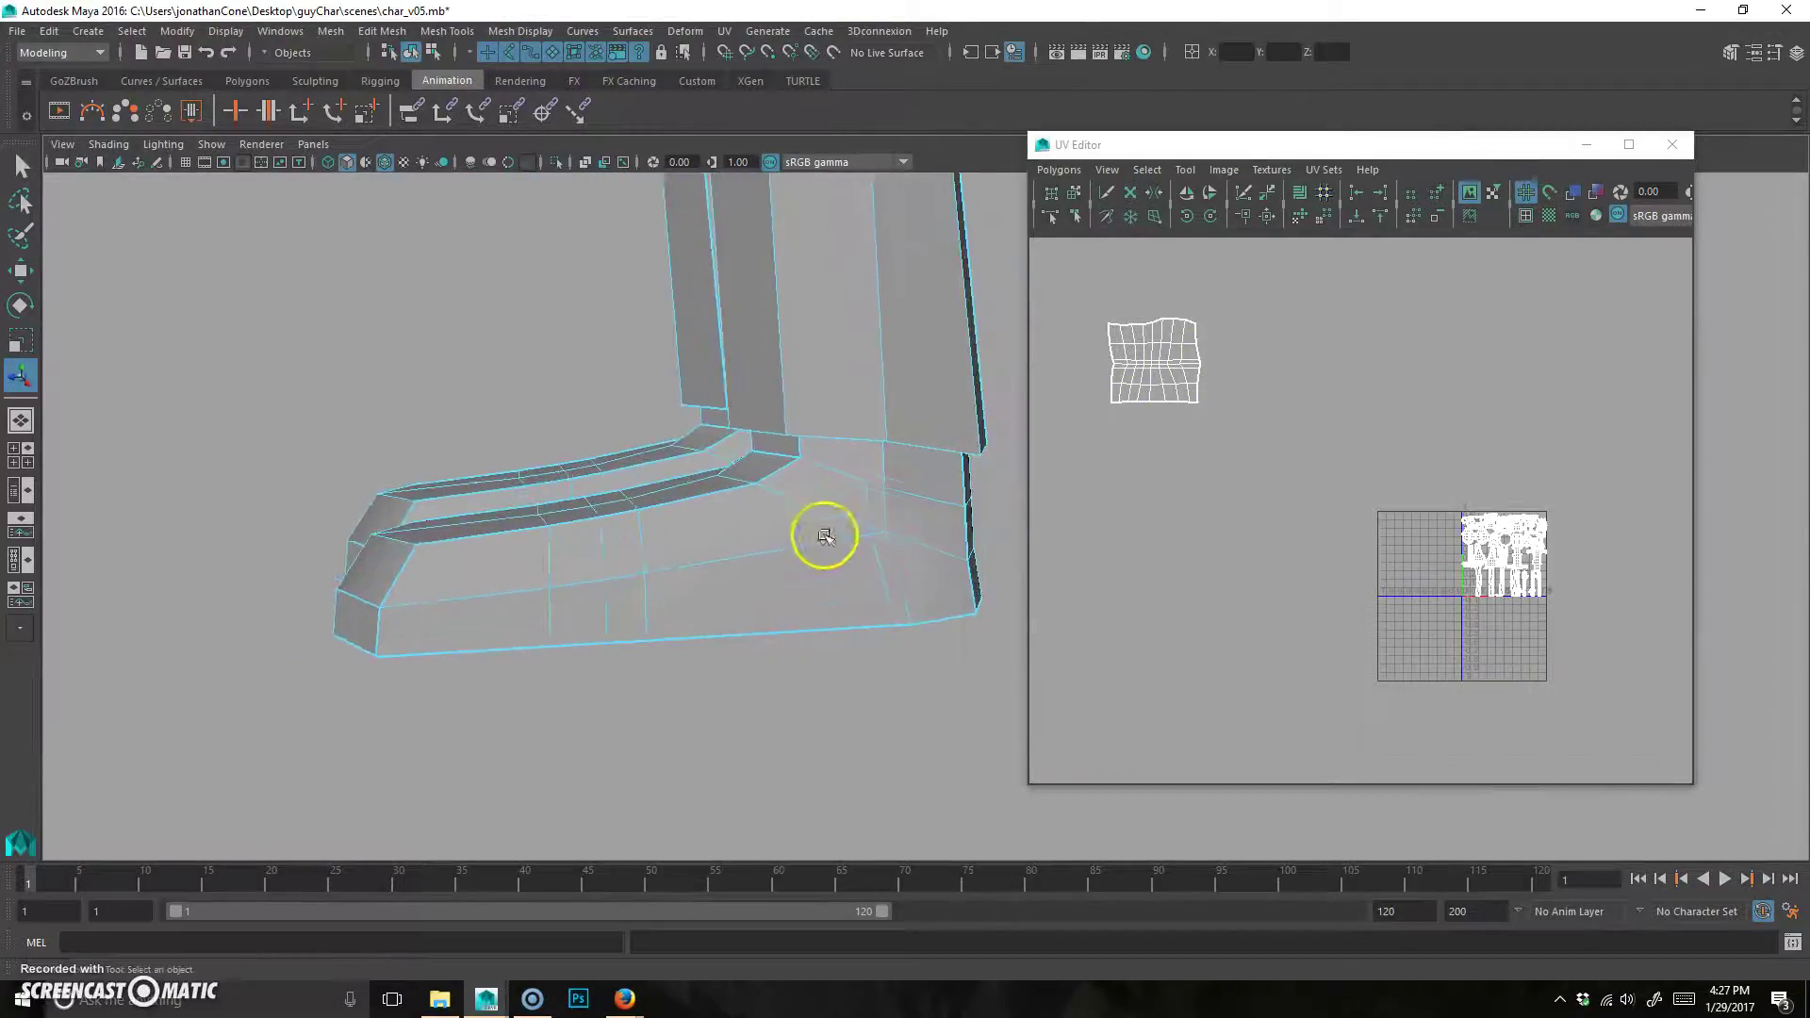
alt+middle_drag(824, 533, 749, 556)
alt+drag(475, 590, 768, 695)
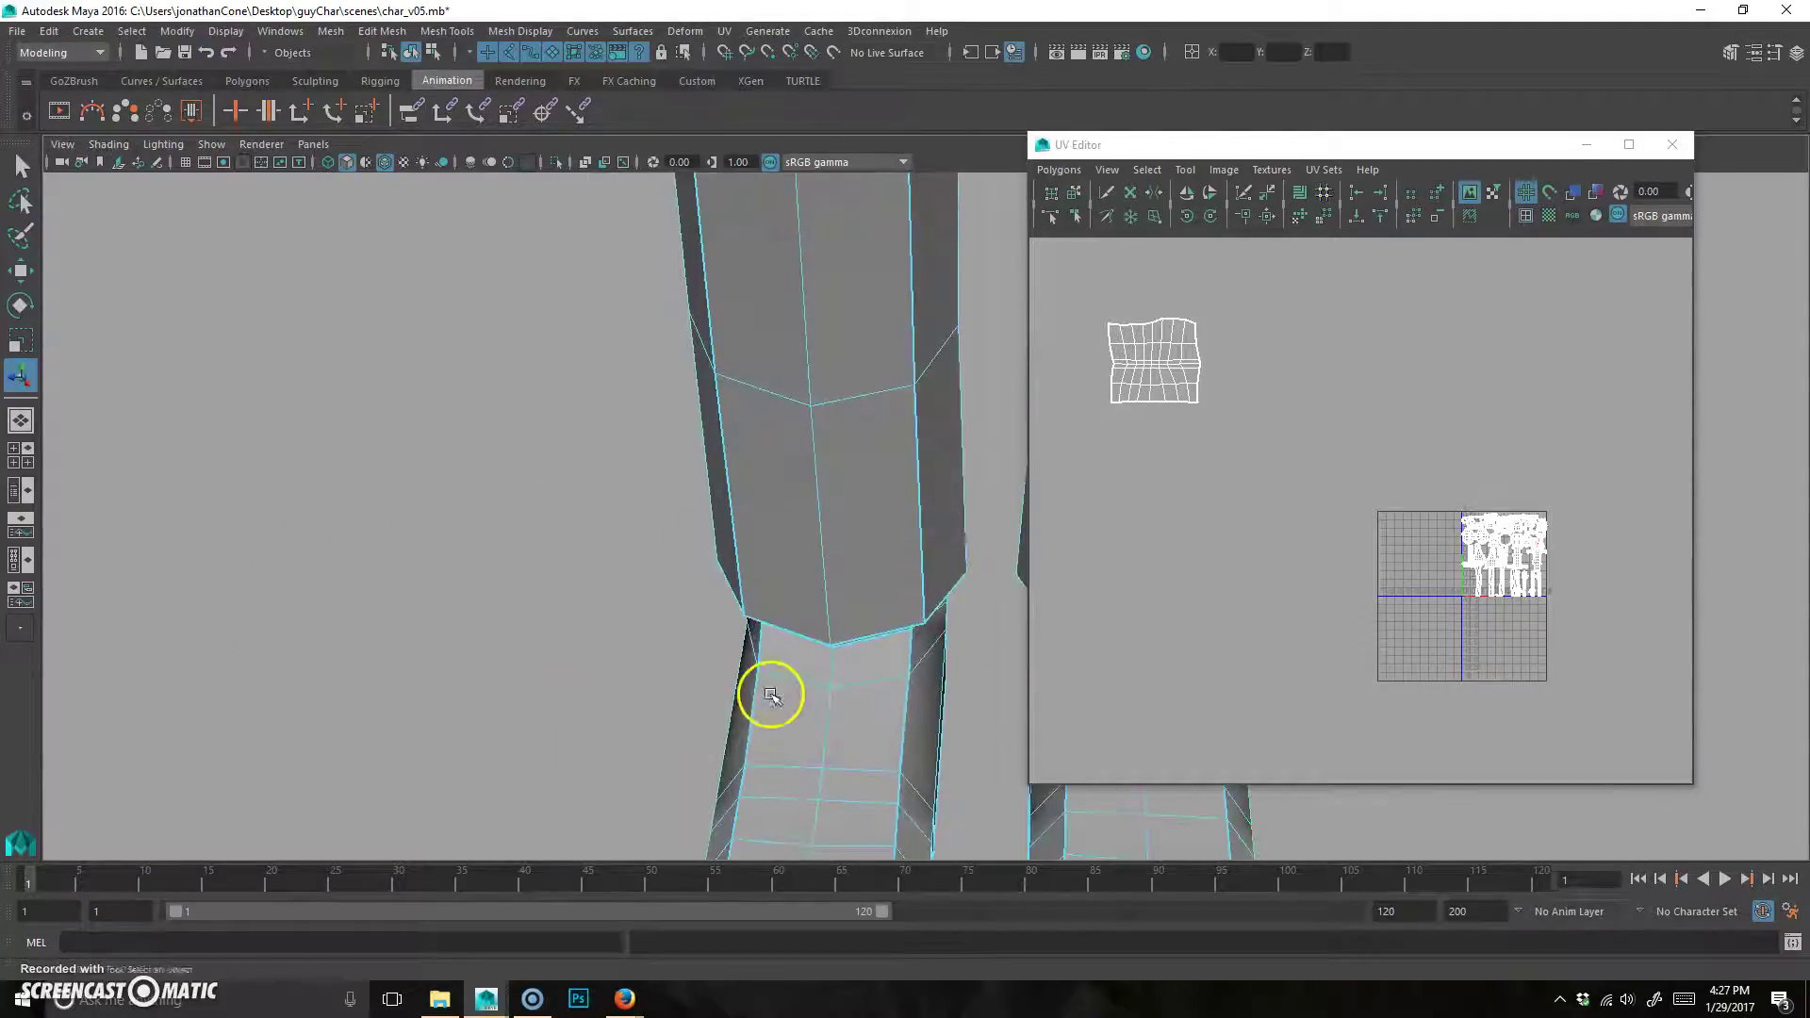
alt+middle_drag(768, 695, 500, 505)
mouse_move(500, 506)
alt+mouse_down()
mouse_move(598, 562)
mouse_move(598, 582)
mouse_move(699, 573)
mouse_move(460, 395)
mouse_move(404, 387)
mouse_move(405, 425)
mouse_move(626, 513)
mouse_move(496, 510)
mouse_move(528, 523)
alt+mouse_up()
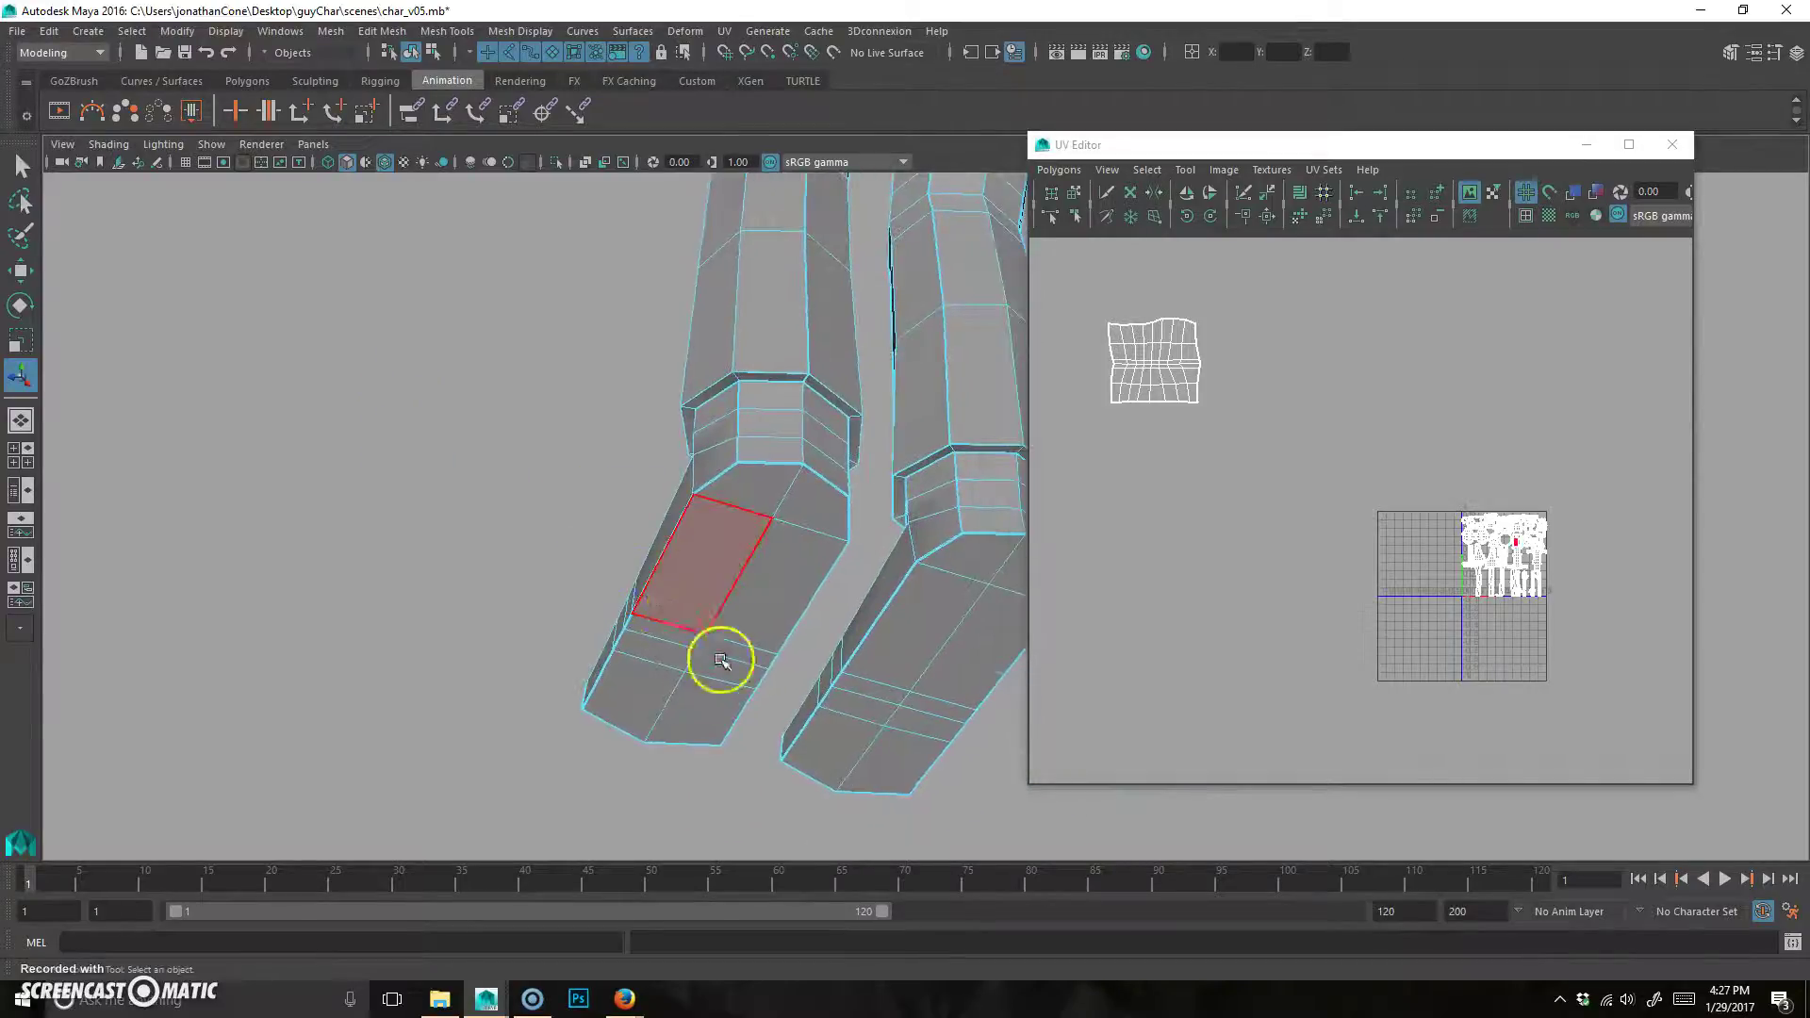
alt+drag(721, 661, 614, 701)
alt+drag(645, 619, 745, 520)
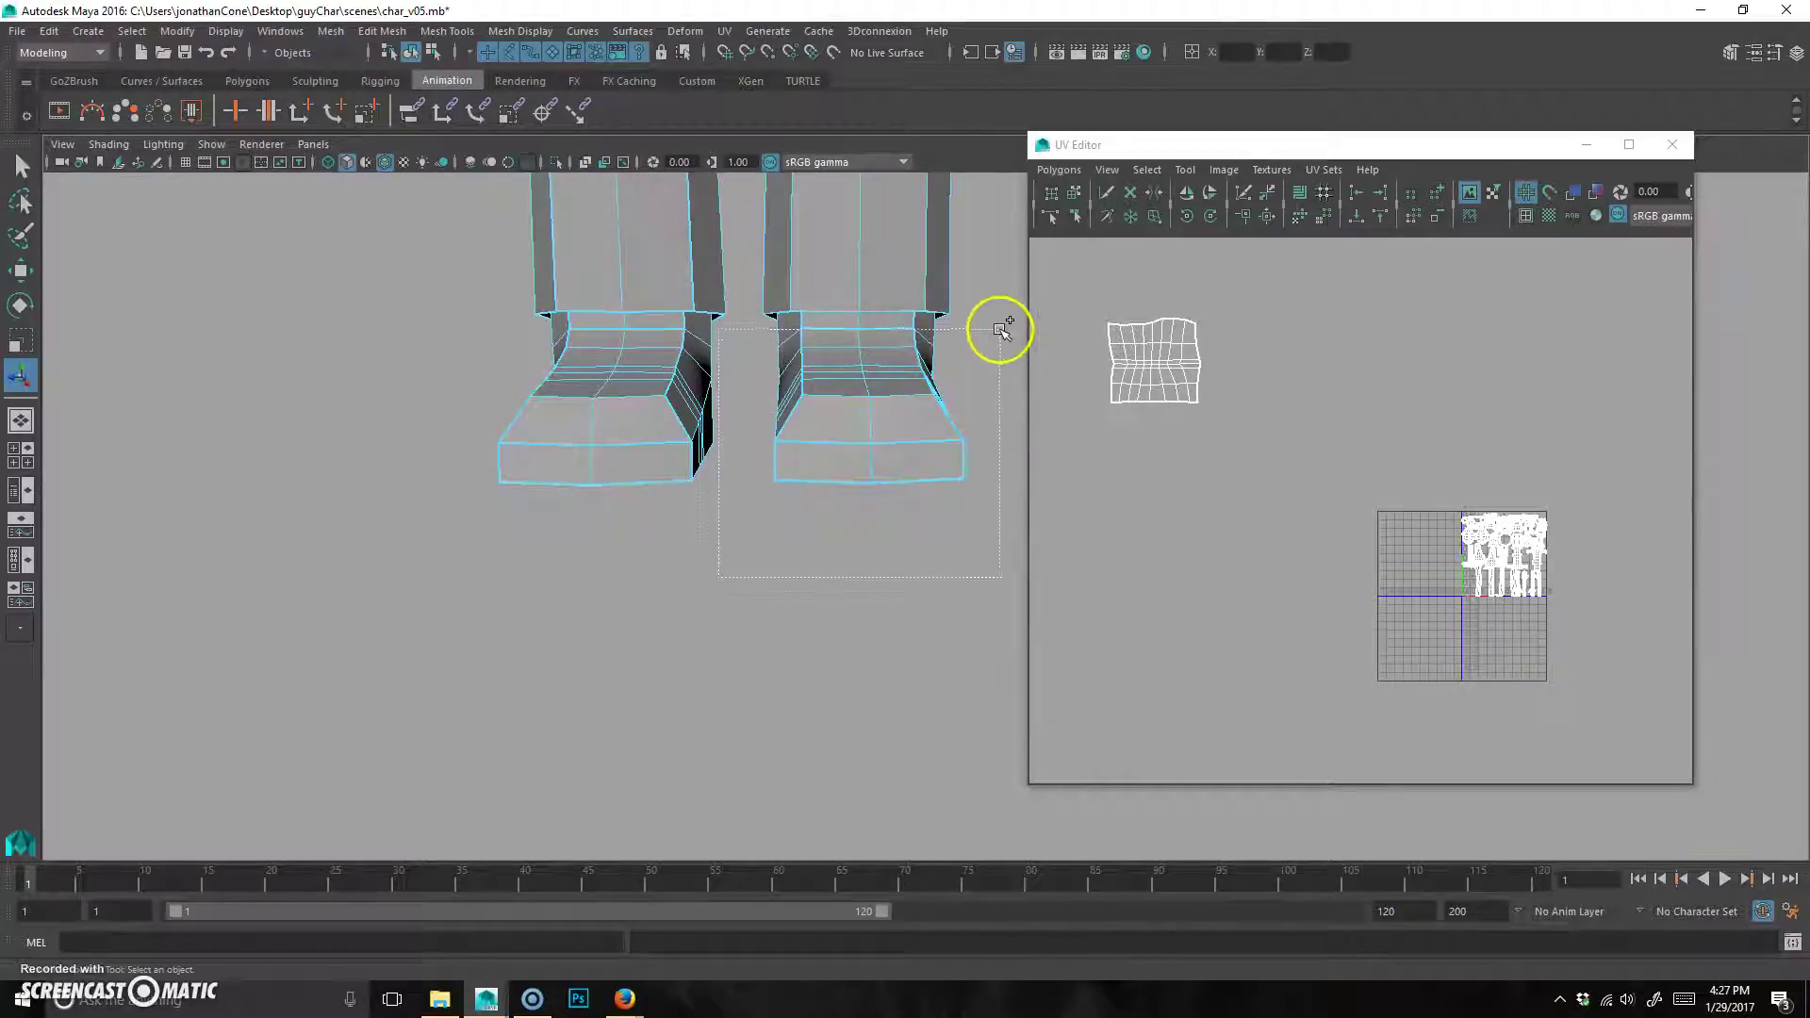
Select the foot faces of the body mesh with a selection box and show them in the side view.
drag(1012, 323, 1012, 325)
alt+drag(1011, 325, 707, 635)
key(space)
key(space)
alt+middle_drag(804, 784, 574, 499)
key(space)
key(space)
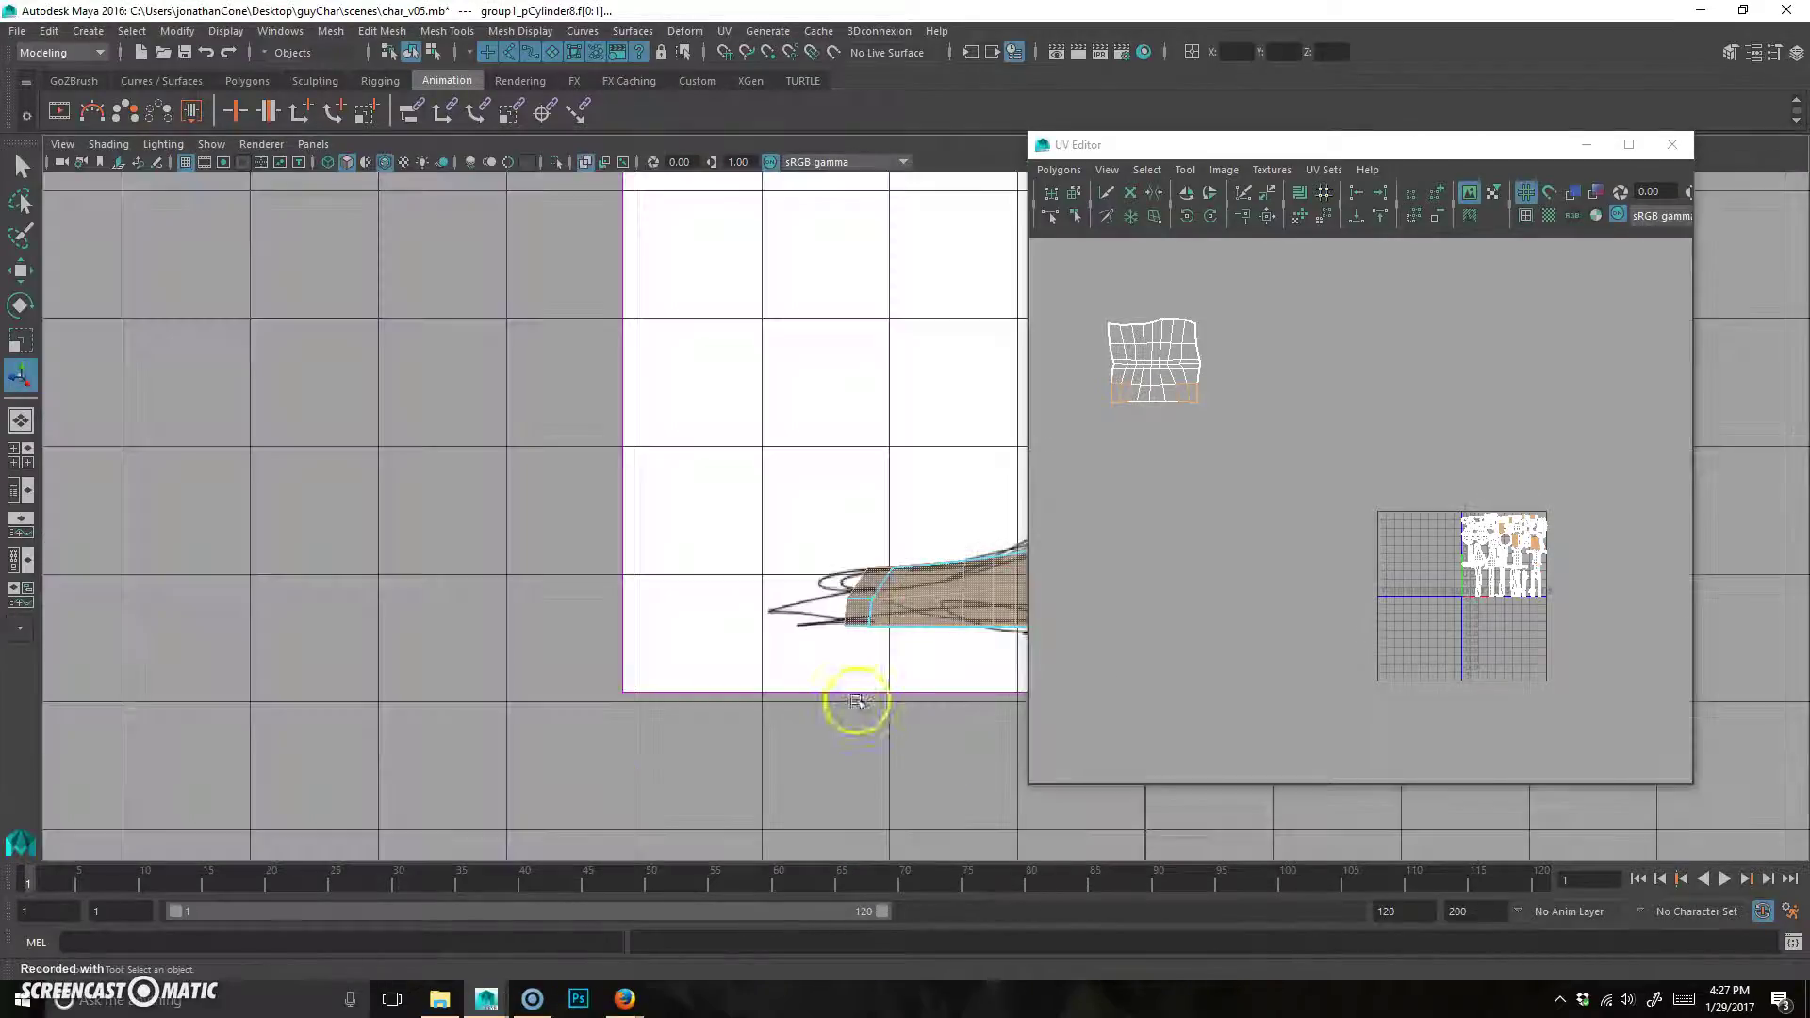
Refine the side-view face selection to the two feet up to the ankles, leaving out the trouser cuffs.
scroll(856, 695, up, 3)
alt+middle_drag(856, 694, 376, 614)
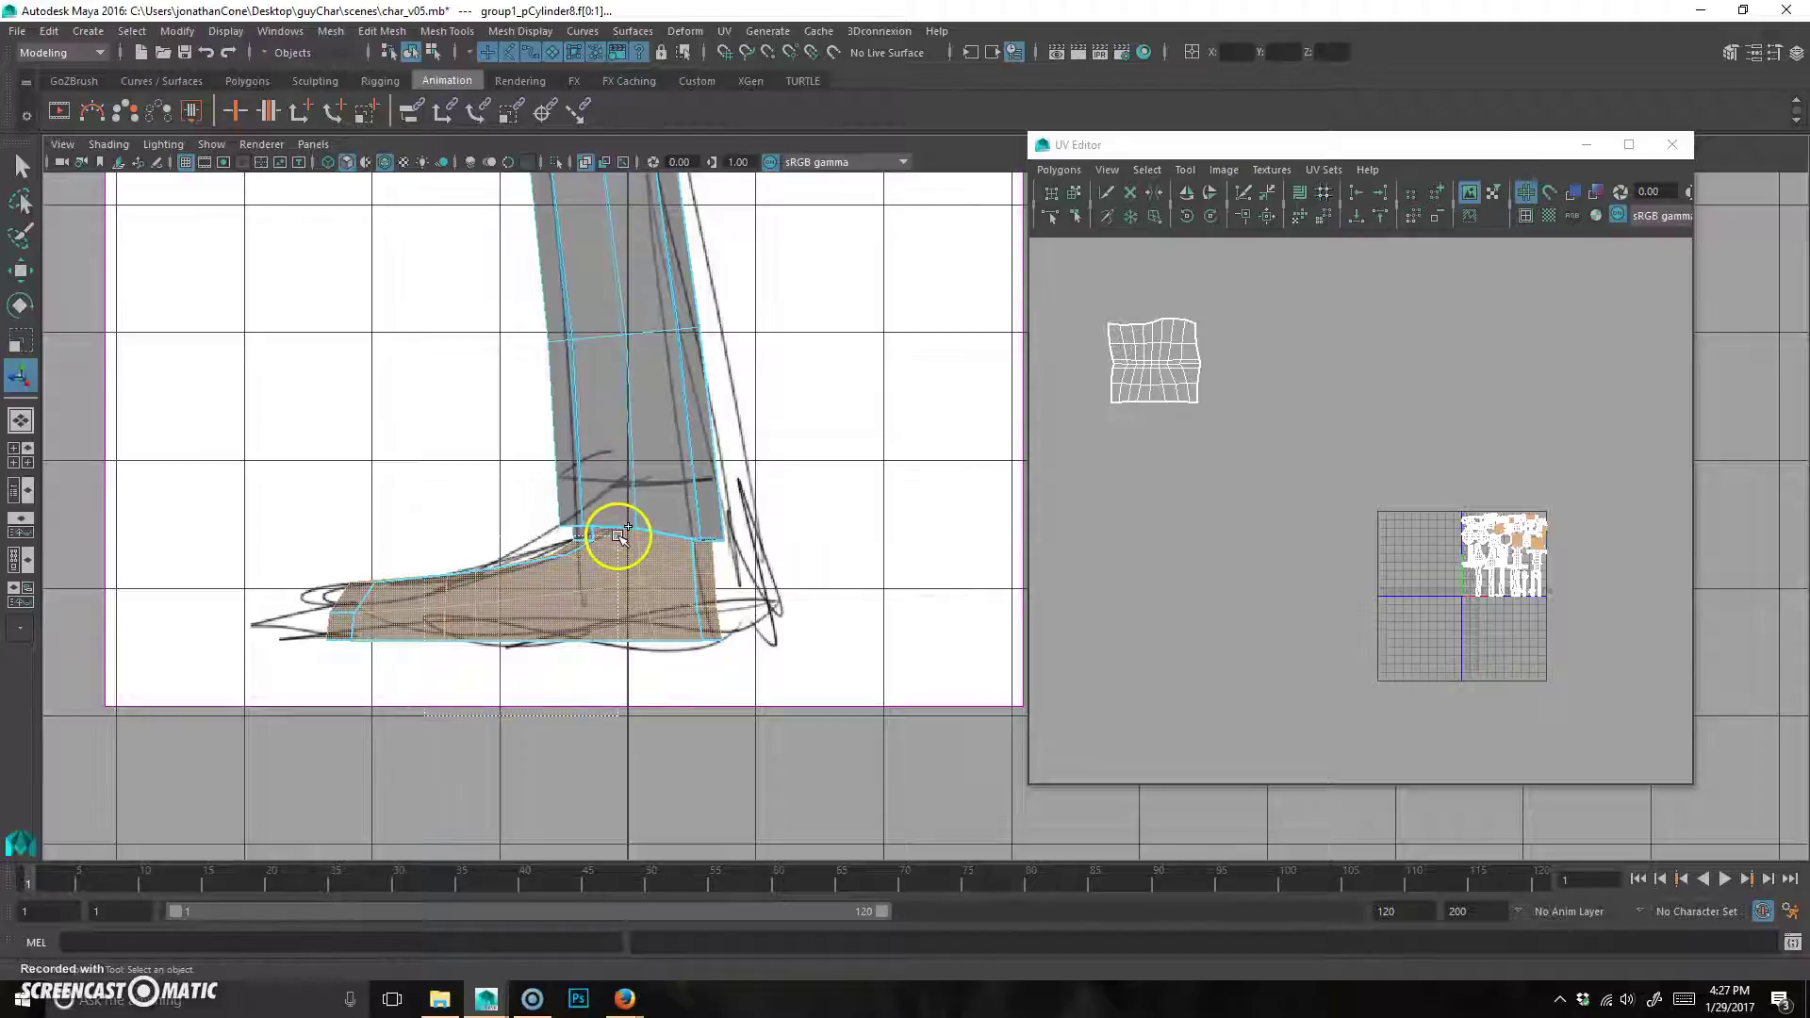
key(space)
scroll(887, 386, up, 3)
scroll(934, 443, down, 3)
key(space)
alt+drag(909, 473, 745, 555)
Apply a Planar UV projection to the selected feet from the top-view camera, fitted to the bounding box.
key(space)
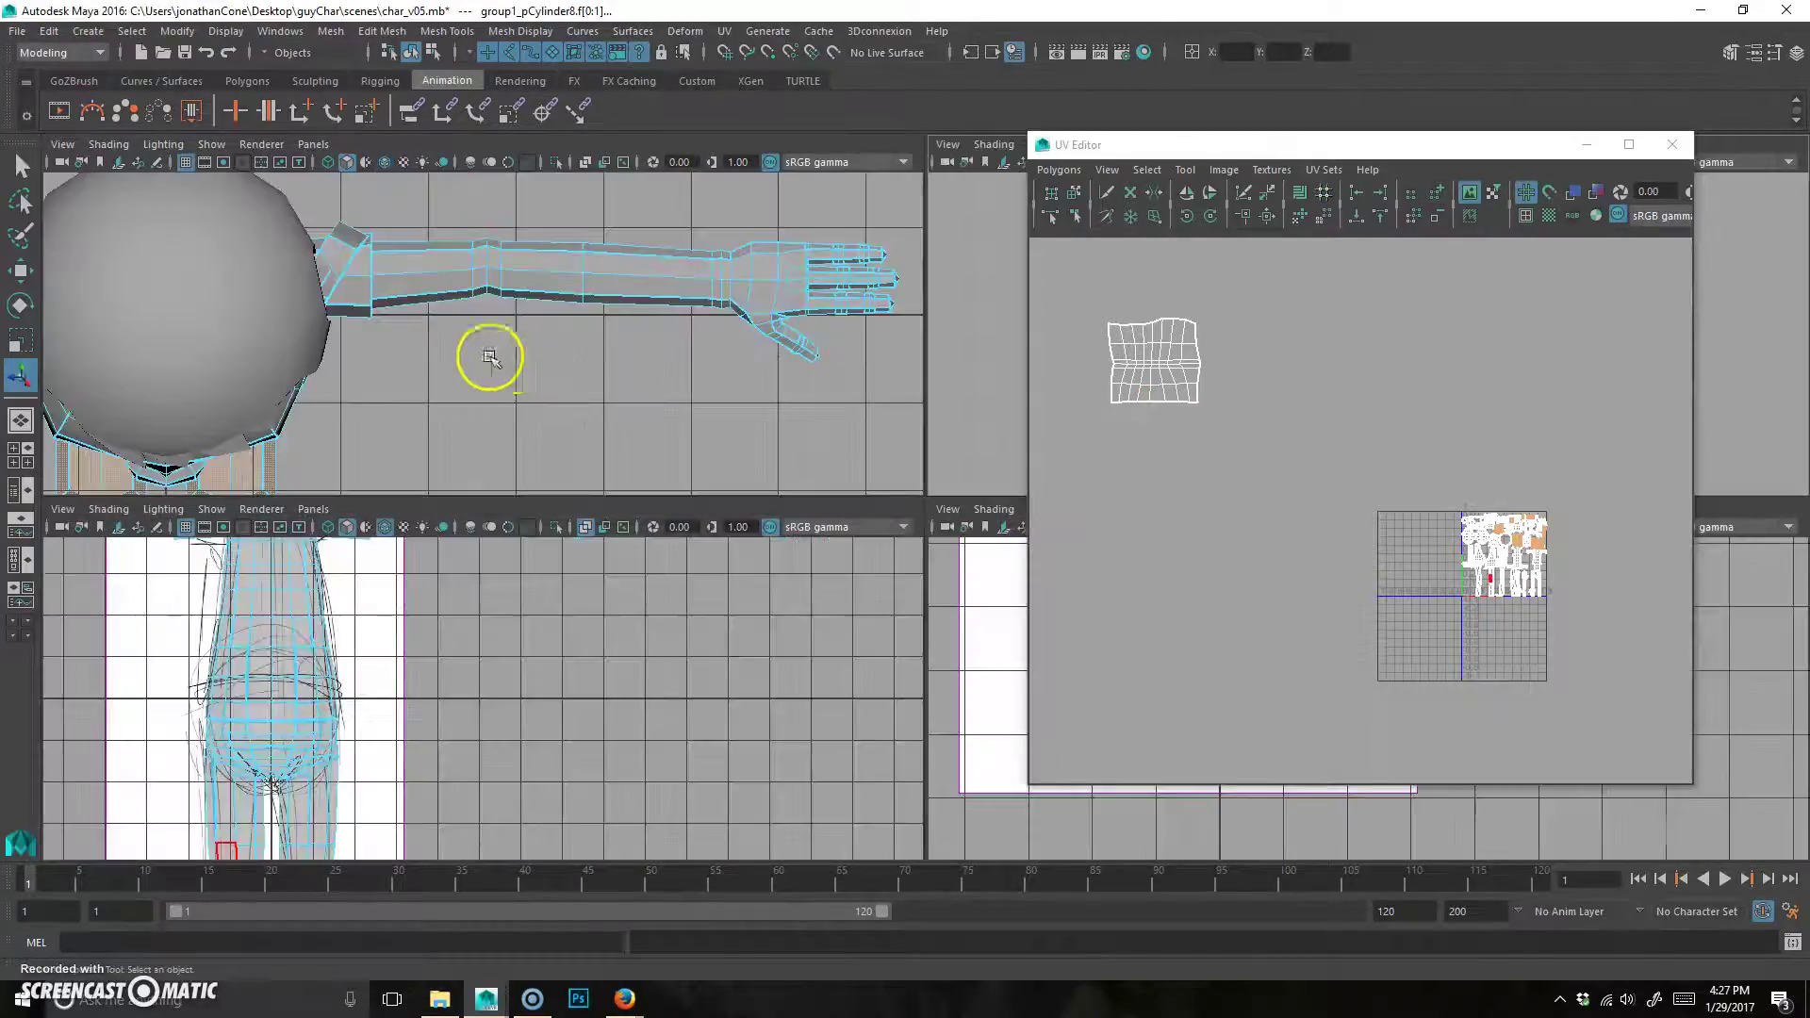
key(space)
alt+middle_drag(645, 637, 869, 465)
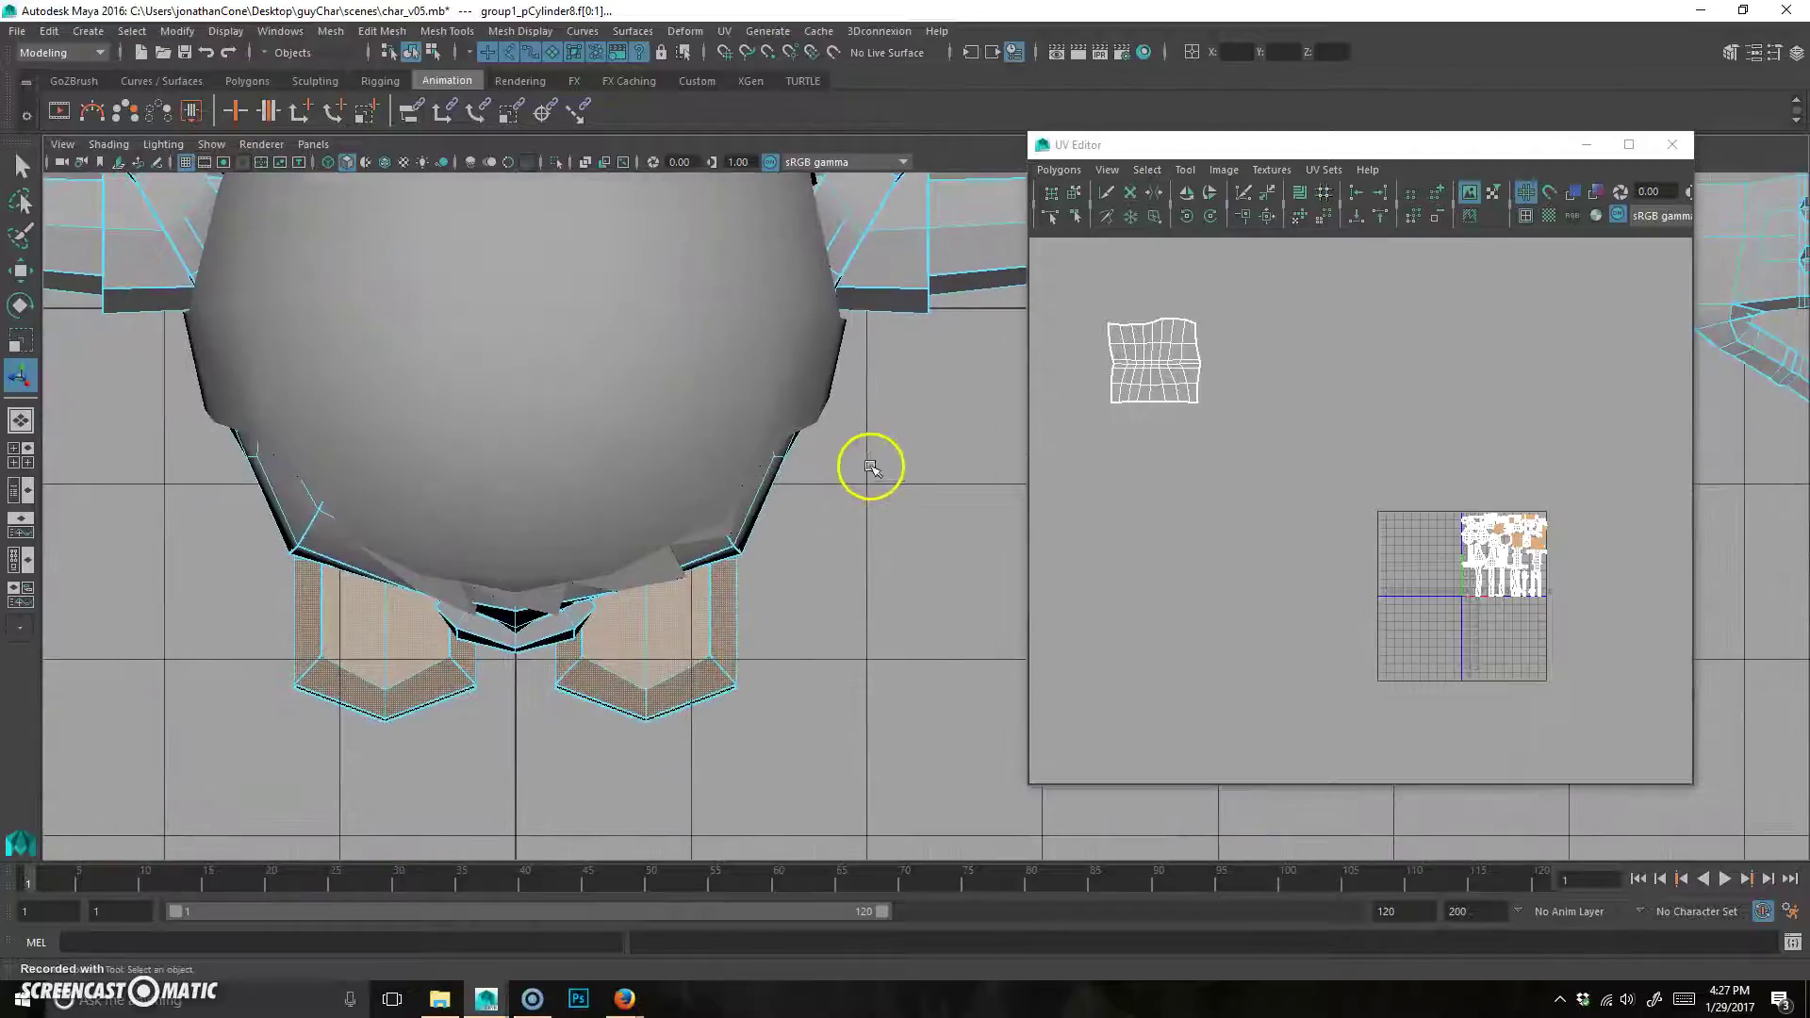
alt+right_drag(744, 566, 609, 565)
alt+right_drag(453, 587, 546, 592)
alt+middle_drag(719, 532, 686, 544)
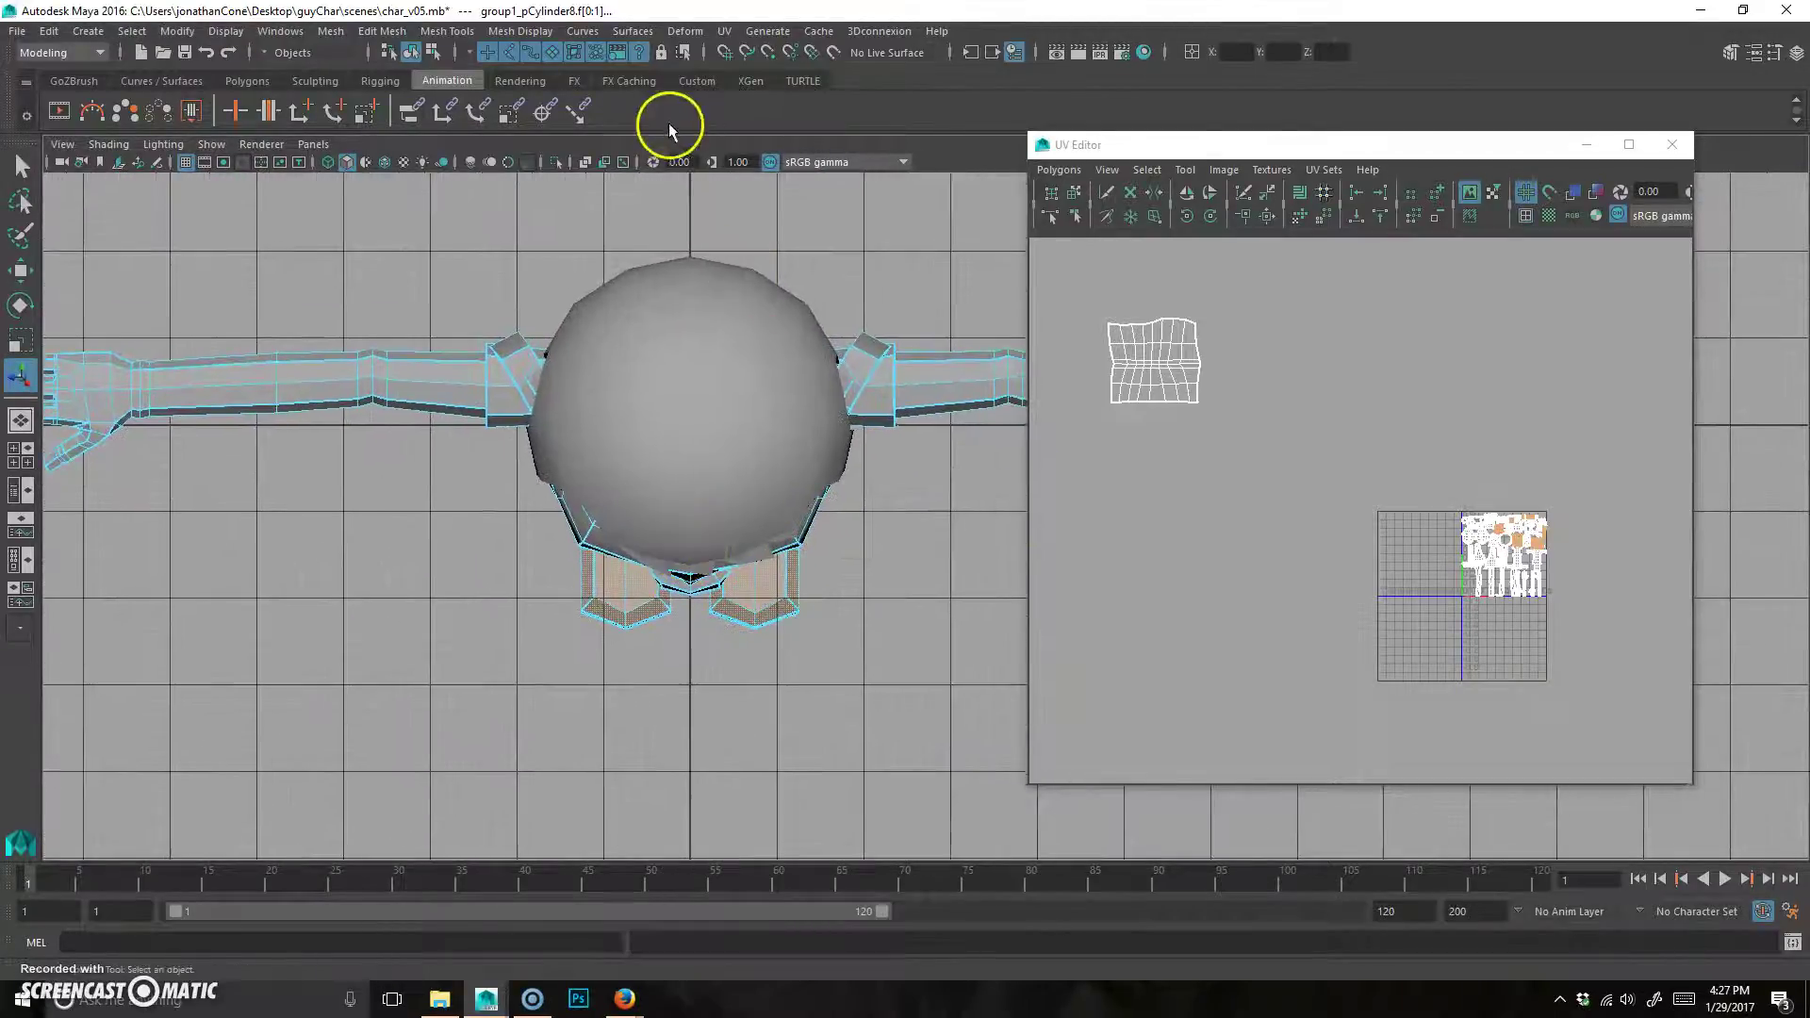
click(726, 32)
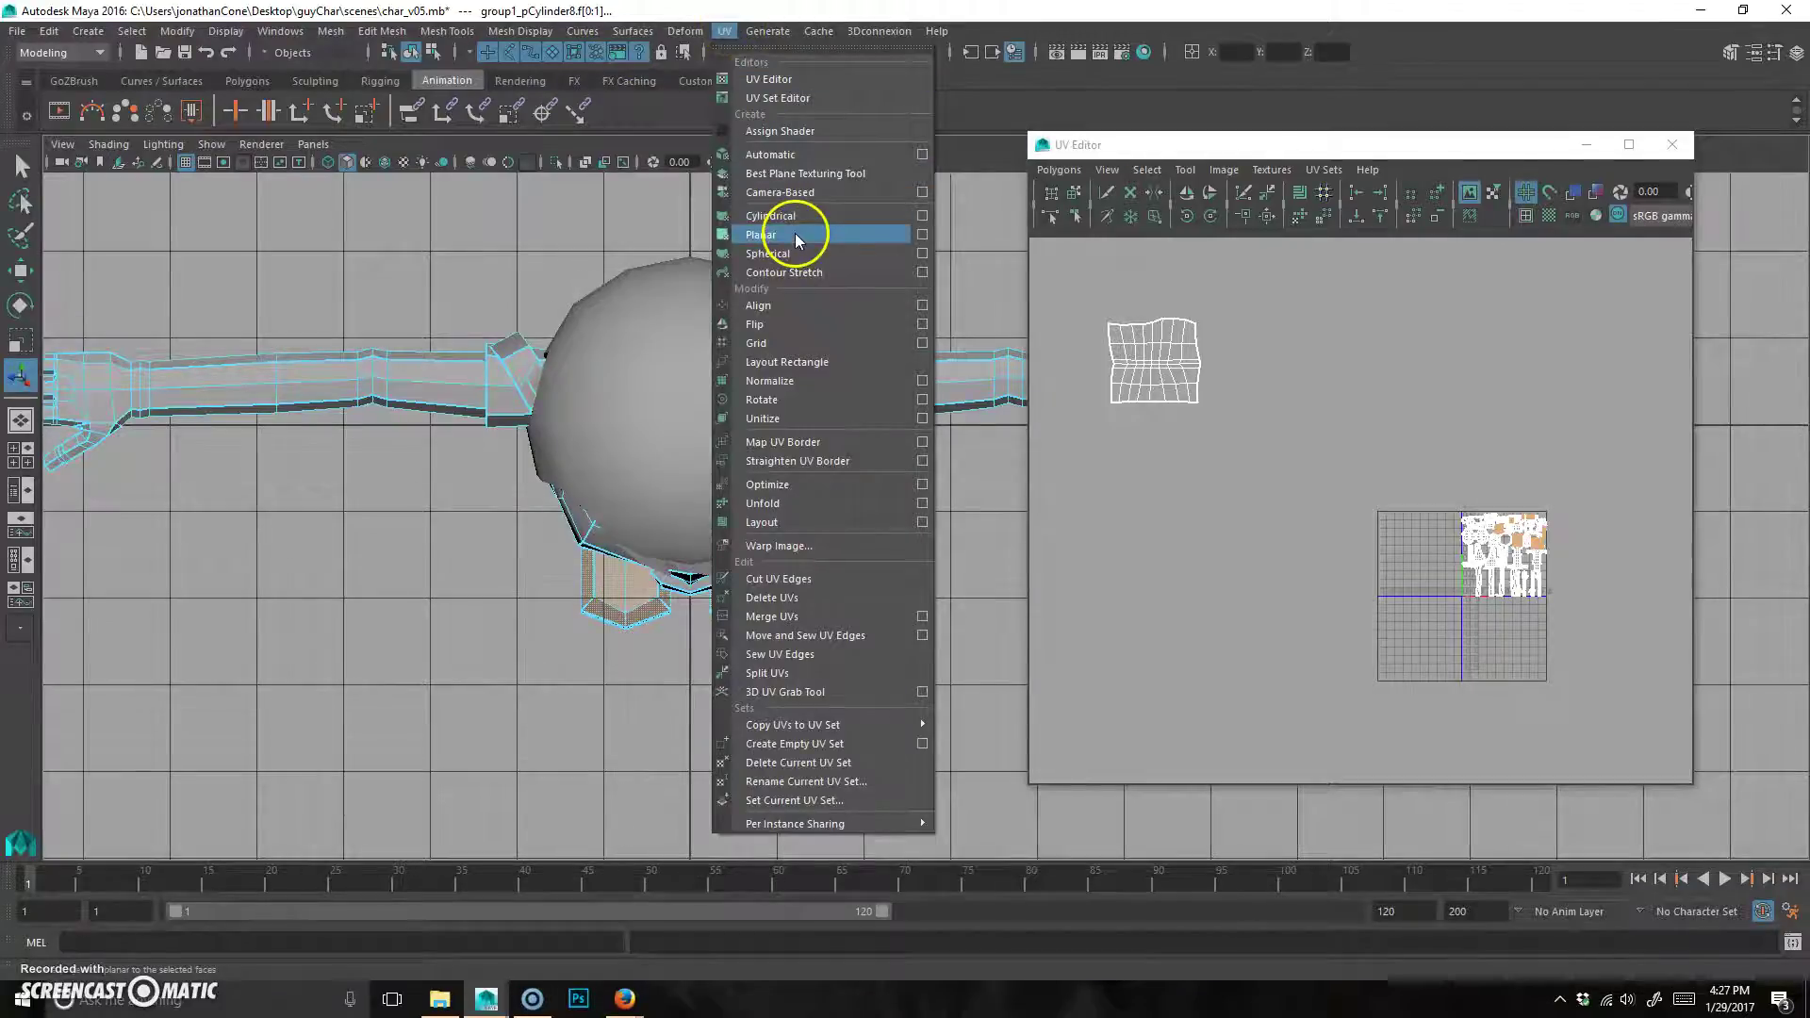
click(921, 235)
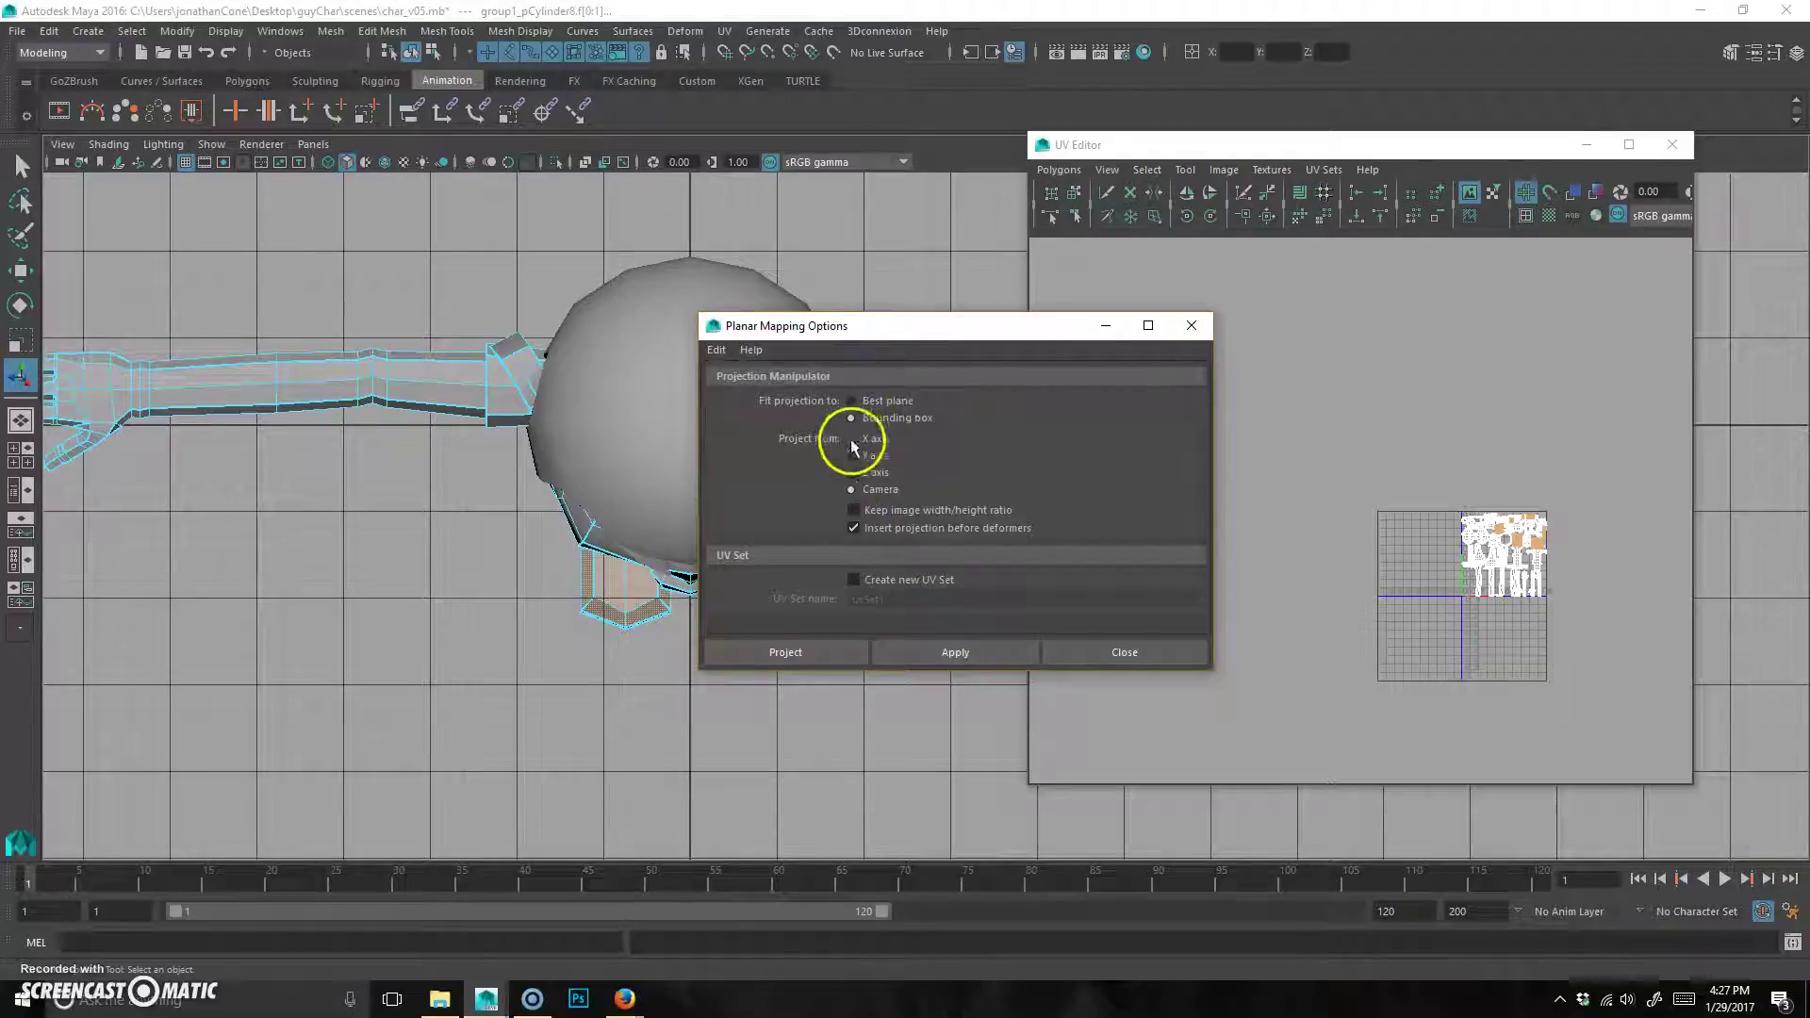
alt+middle_drag(659, 526, 352, 556)
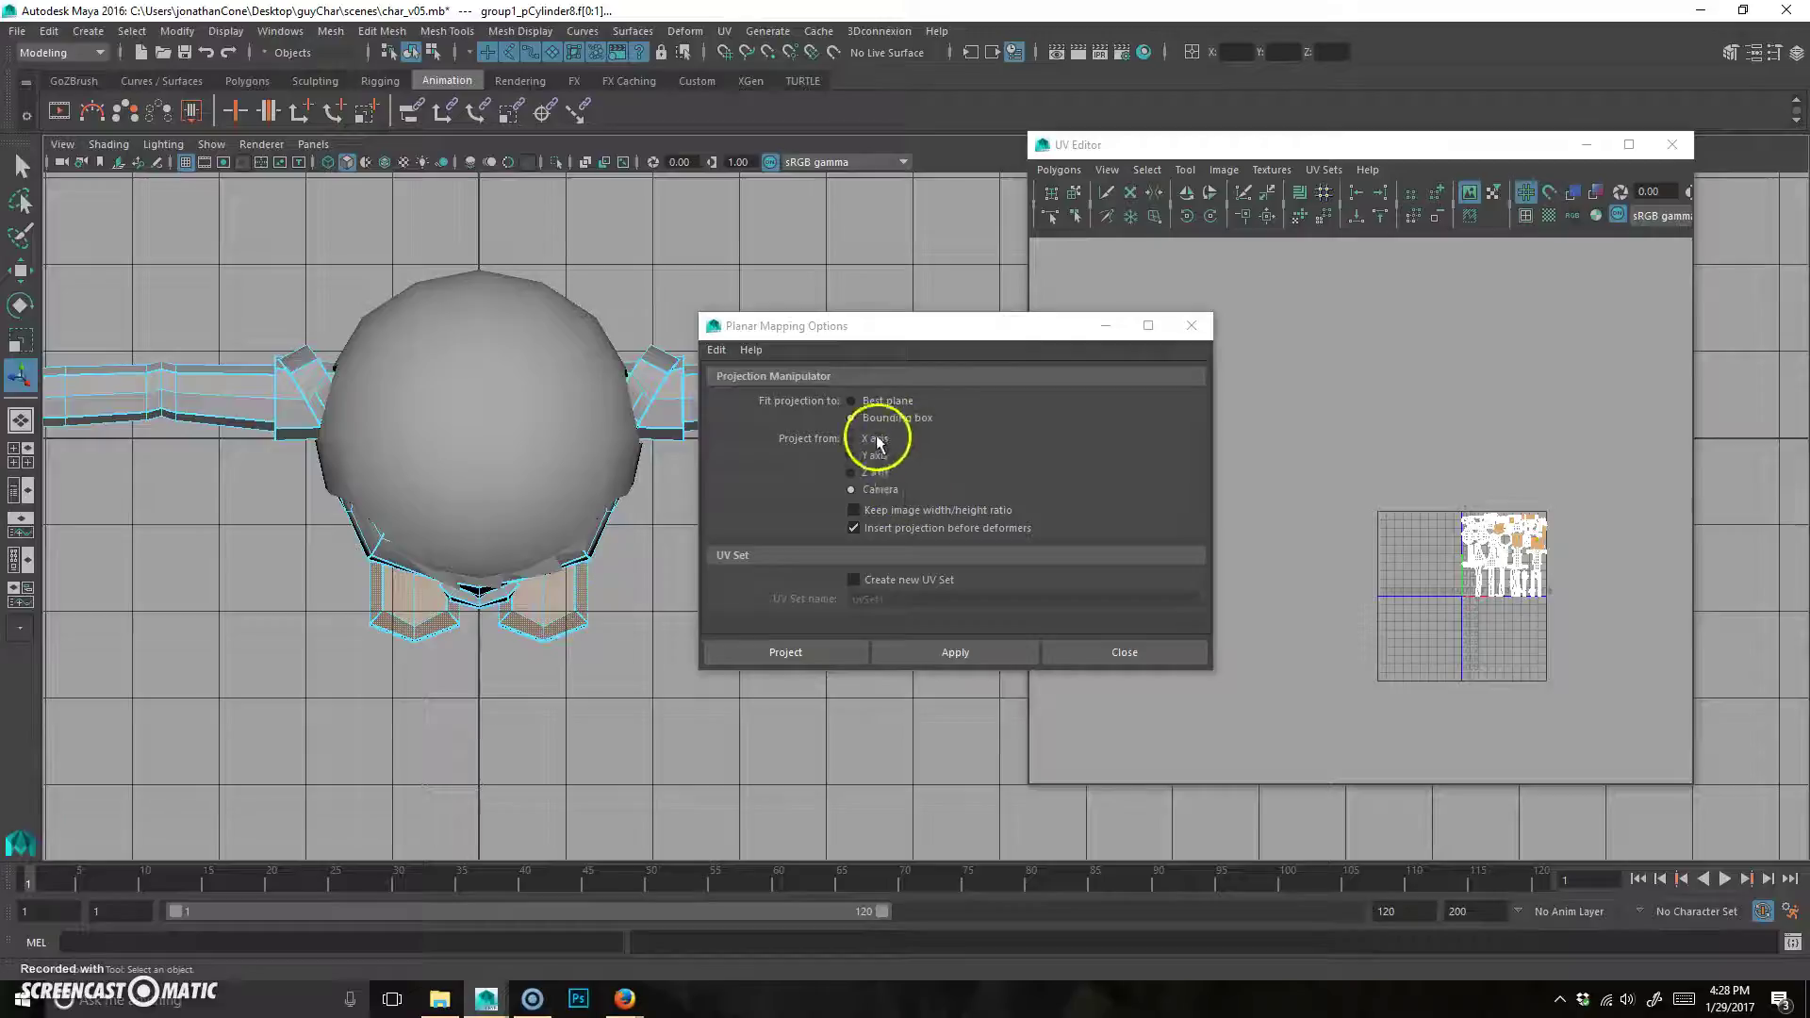
click(883, 492)
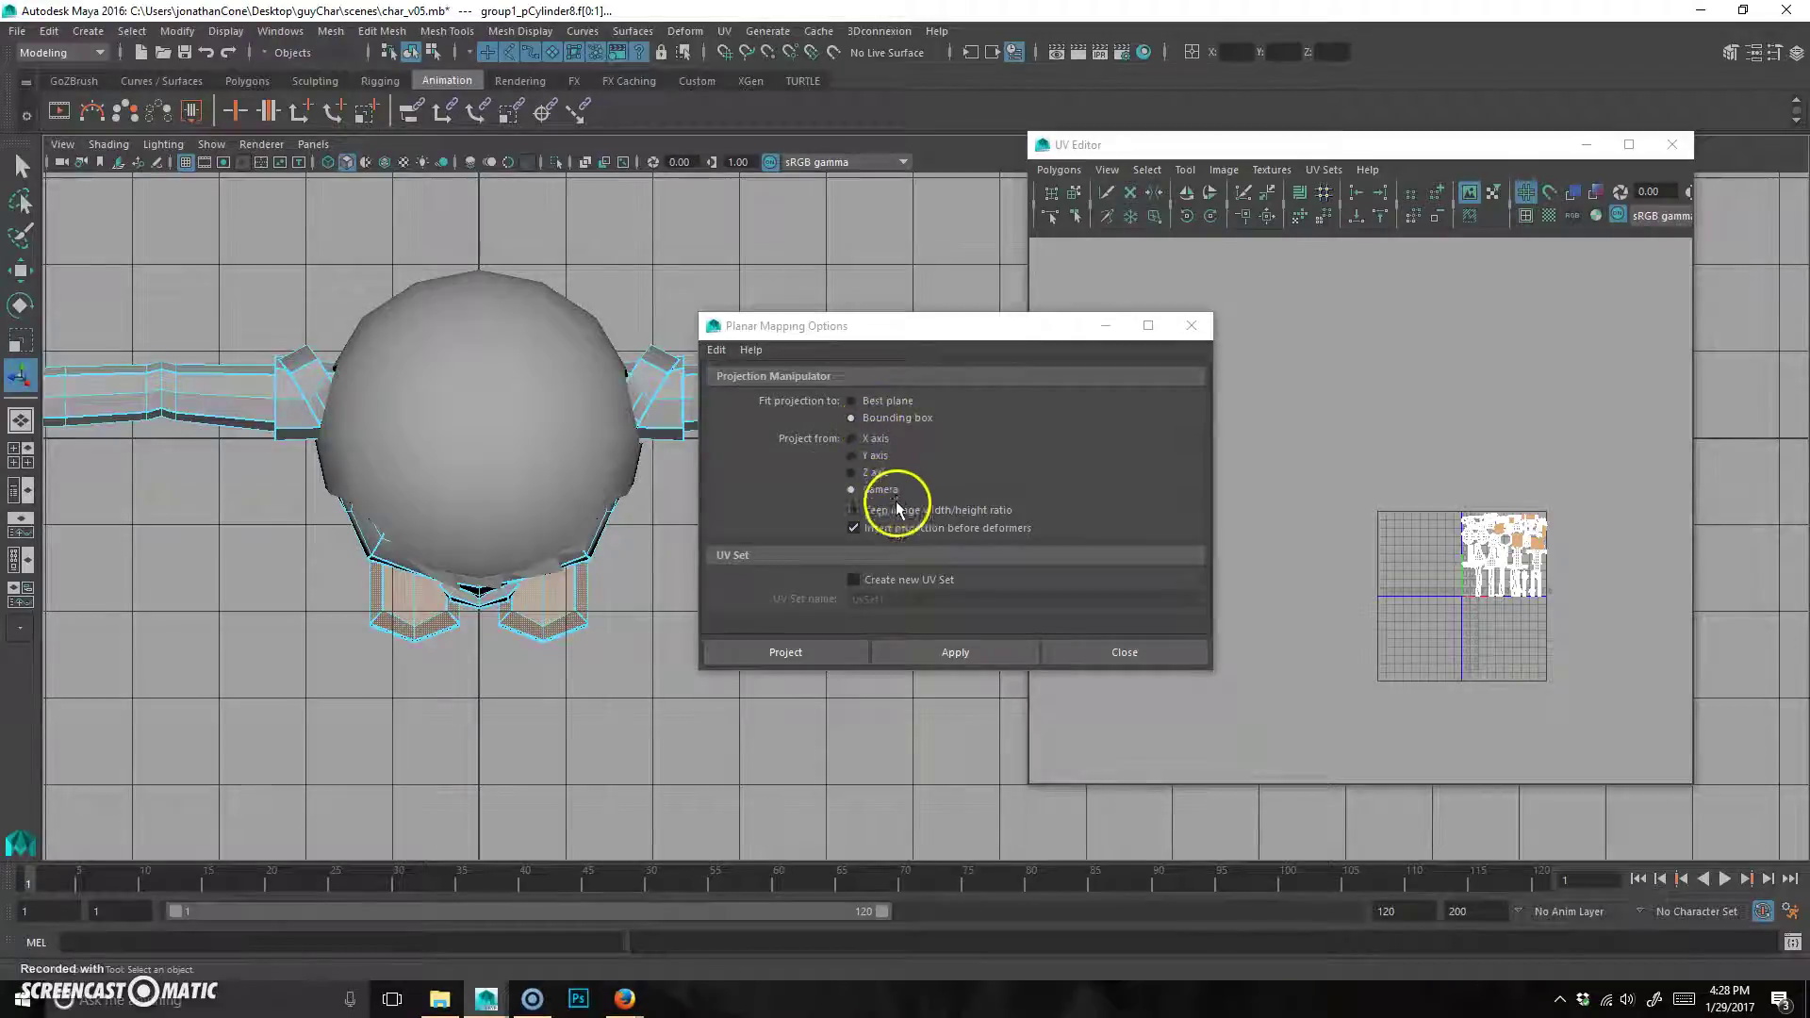
click(806, 652)
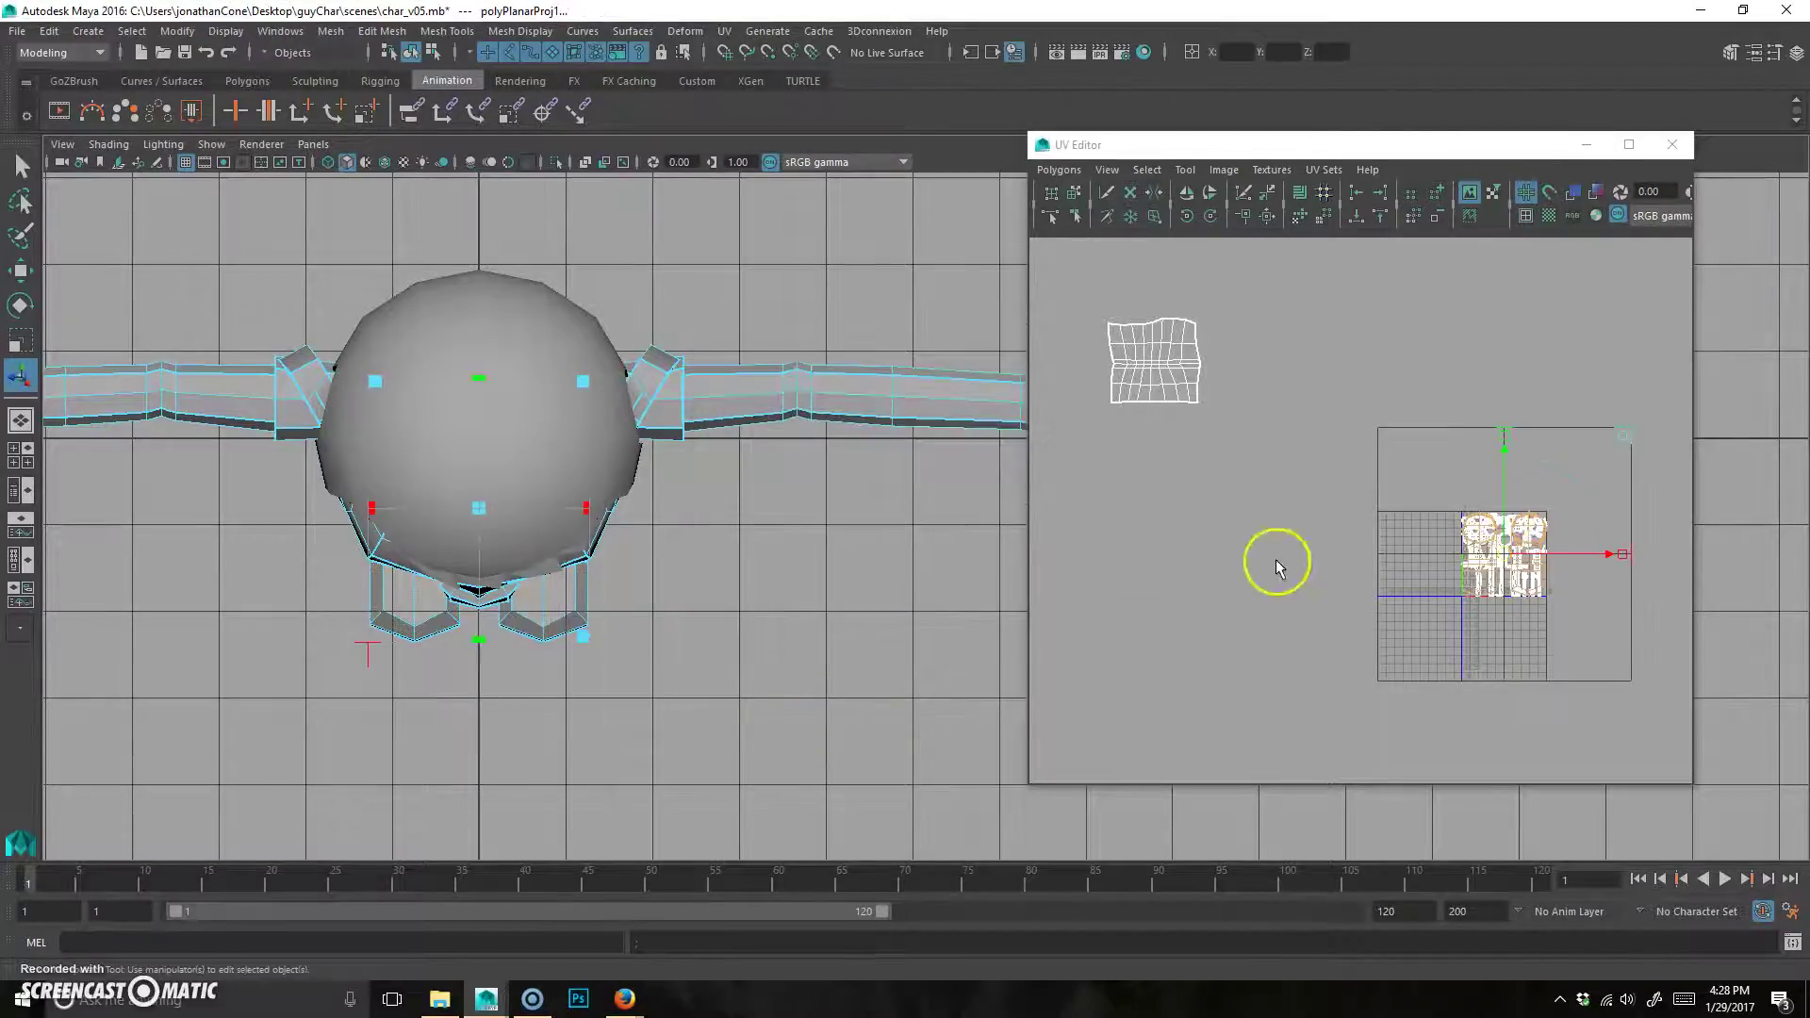
Move the projected feet UVs clear of the other shells, outside the 0-1 tile below the trouser-leg shell.
drag(1517, 540, 1187, 561)
drag(1507, 552, 1038, 598)
scroll(1292, 550, up, 2)
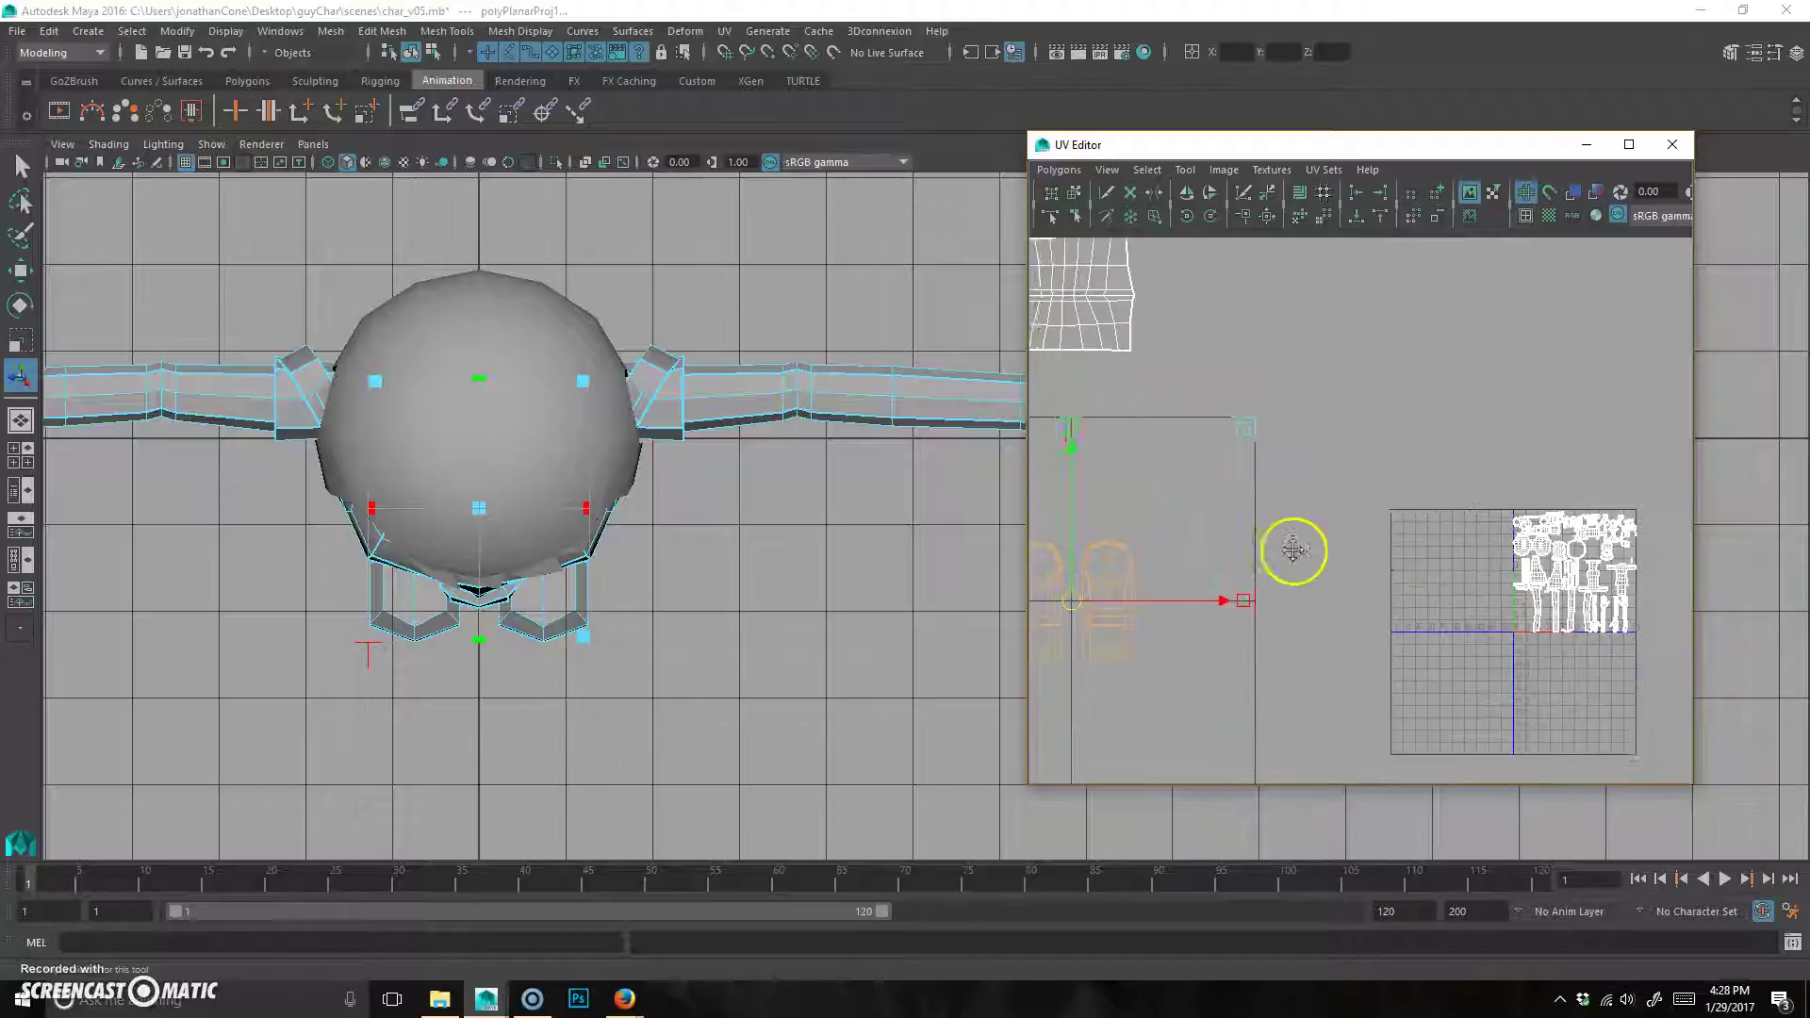
Select one foot's UV shell on the body mesh and move it well away from the other foot's shell.
alt+middle_drag(1292, 549, 1463, 445)
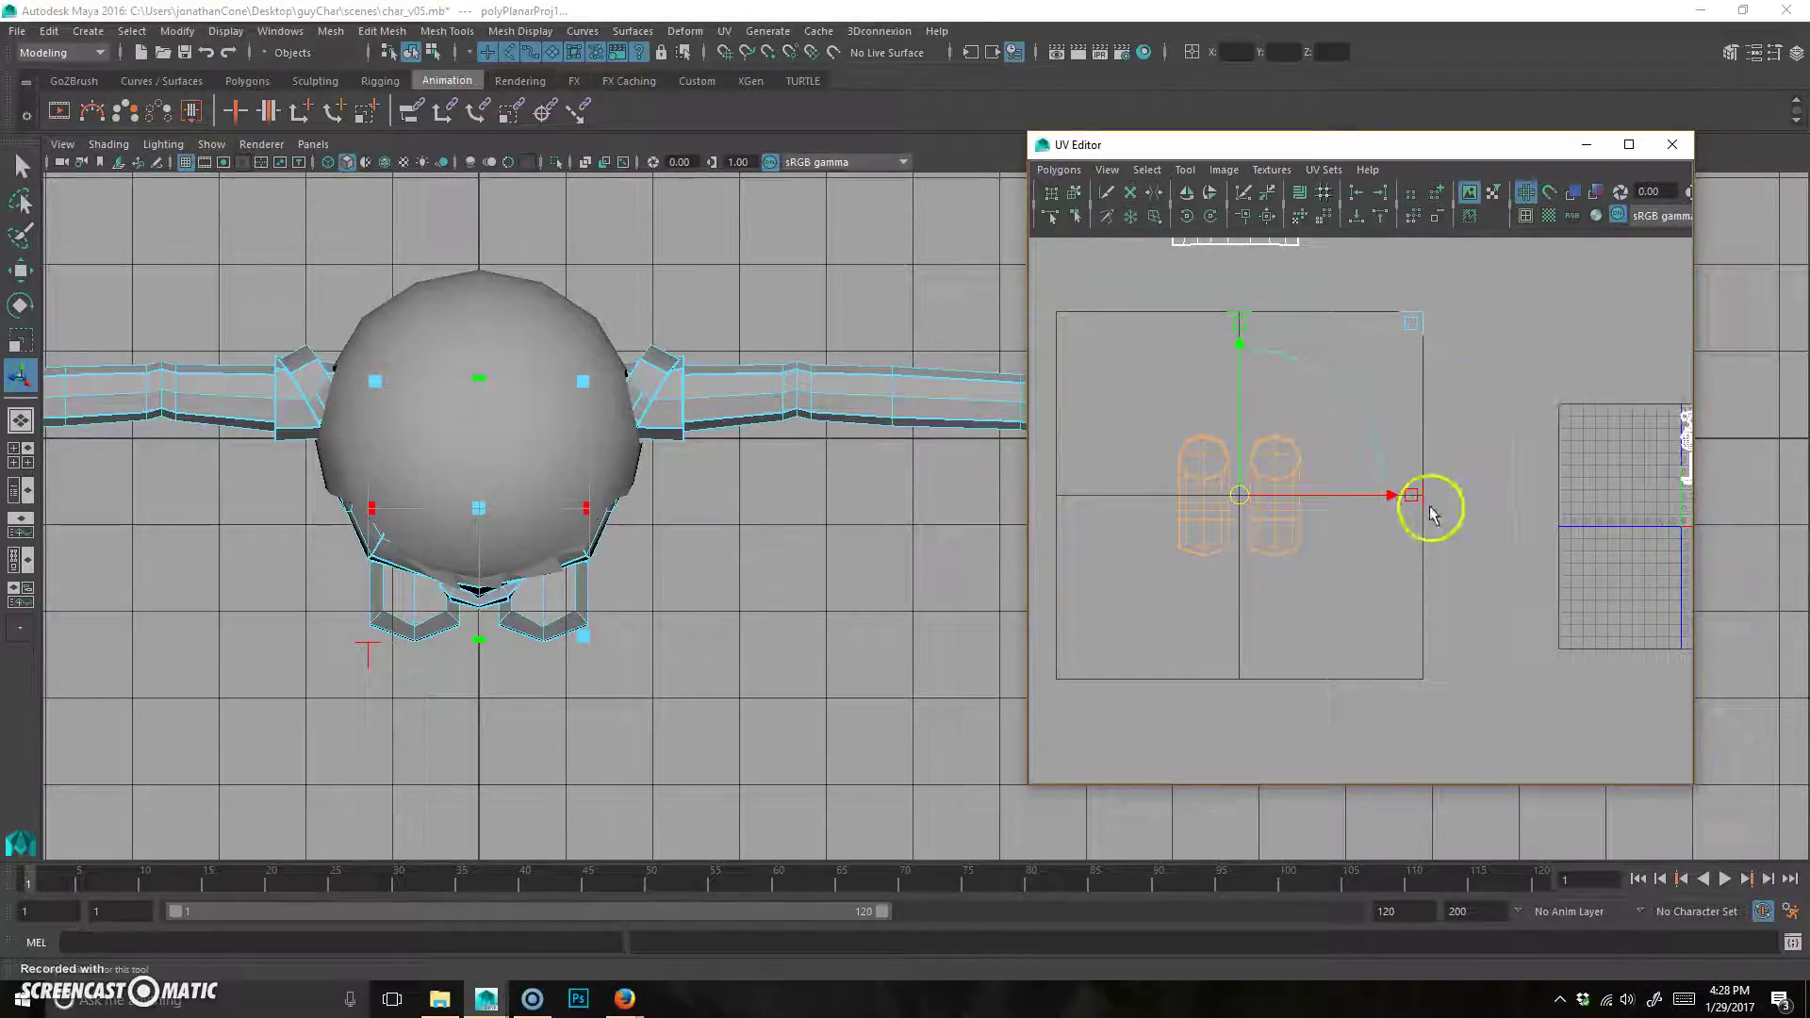
click(664, 602)
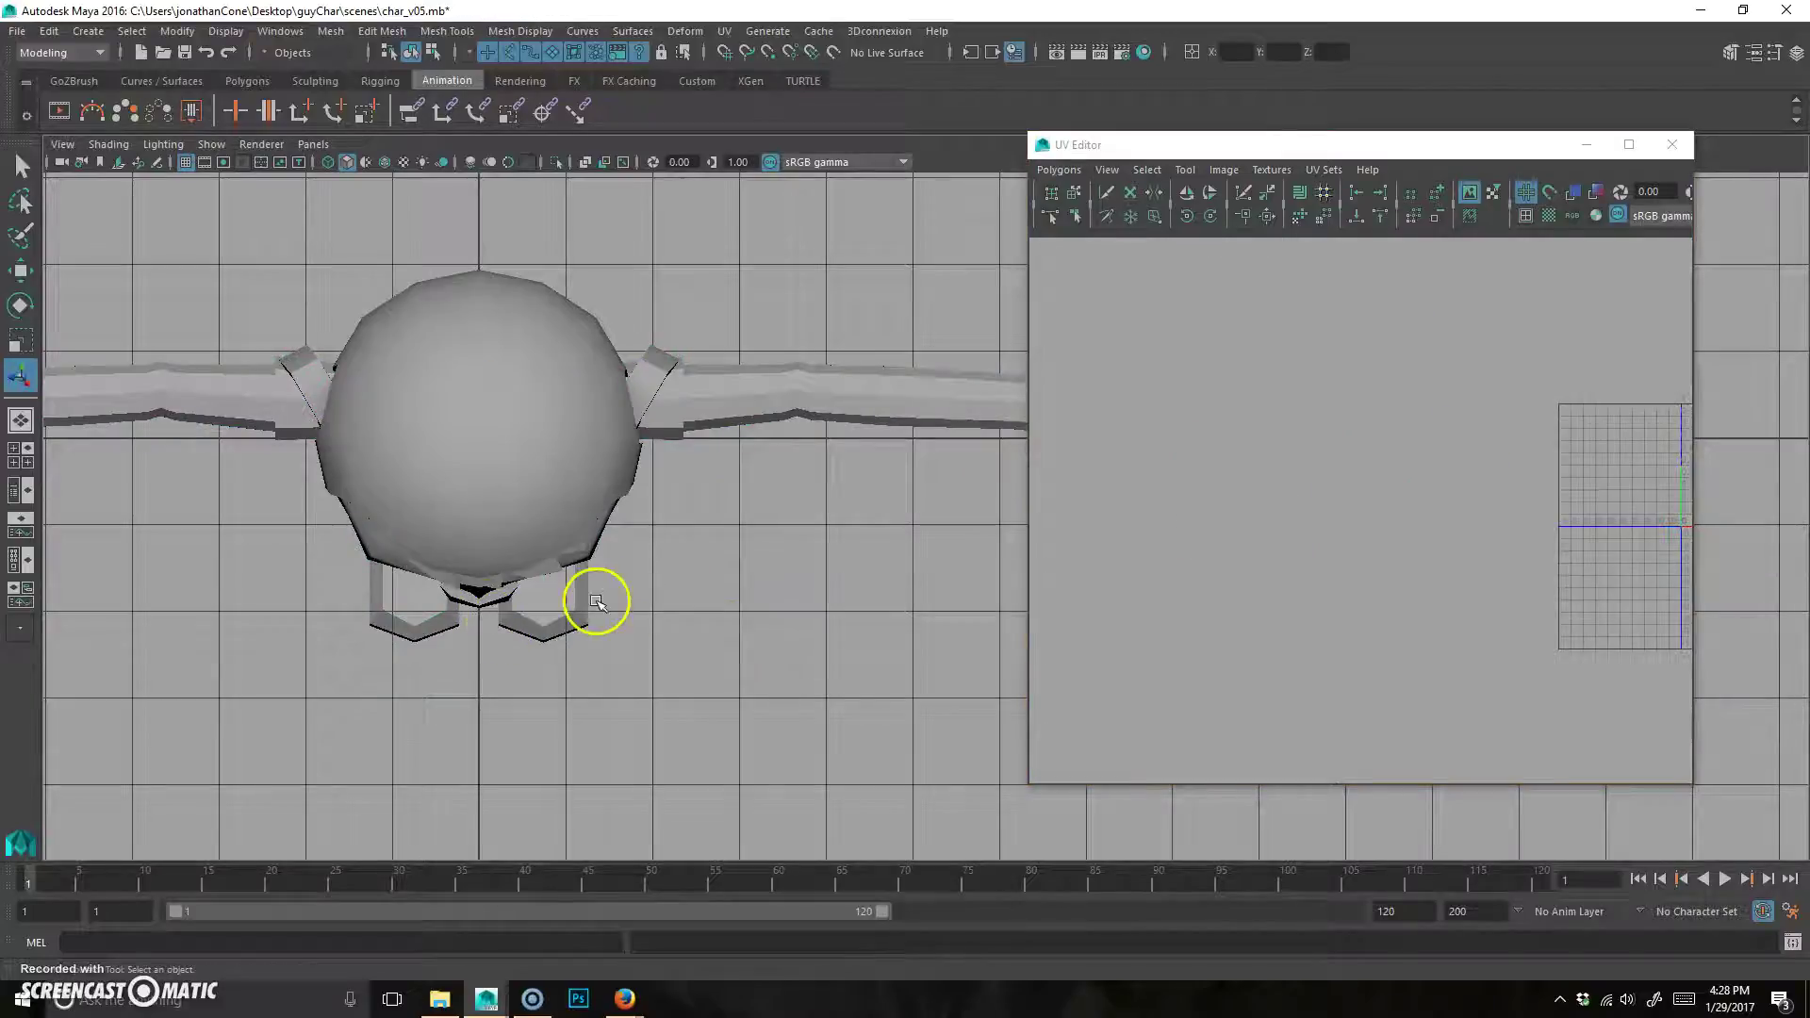
click(569, 619)
right_drag(1277, 473, 1293, 557)
drag(1108, 613, 1236, 396)
key(w)
drag(1202, 509, 1233, 824)
scroll(1276, 598, down, 4)
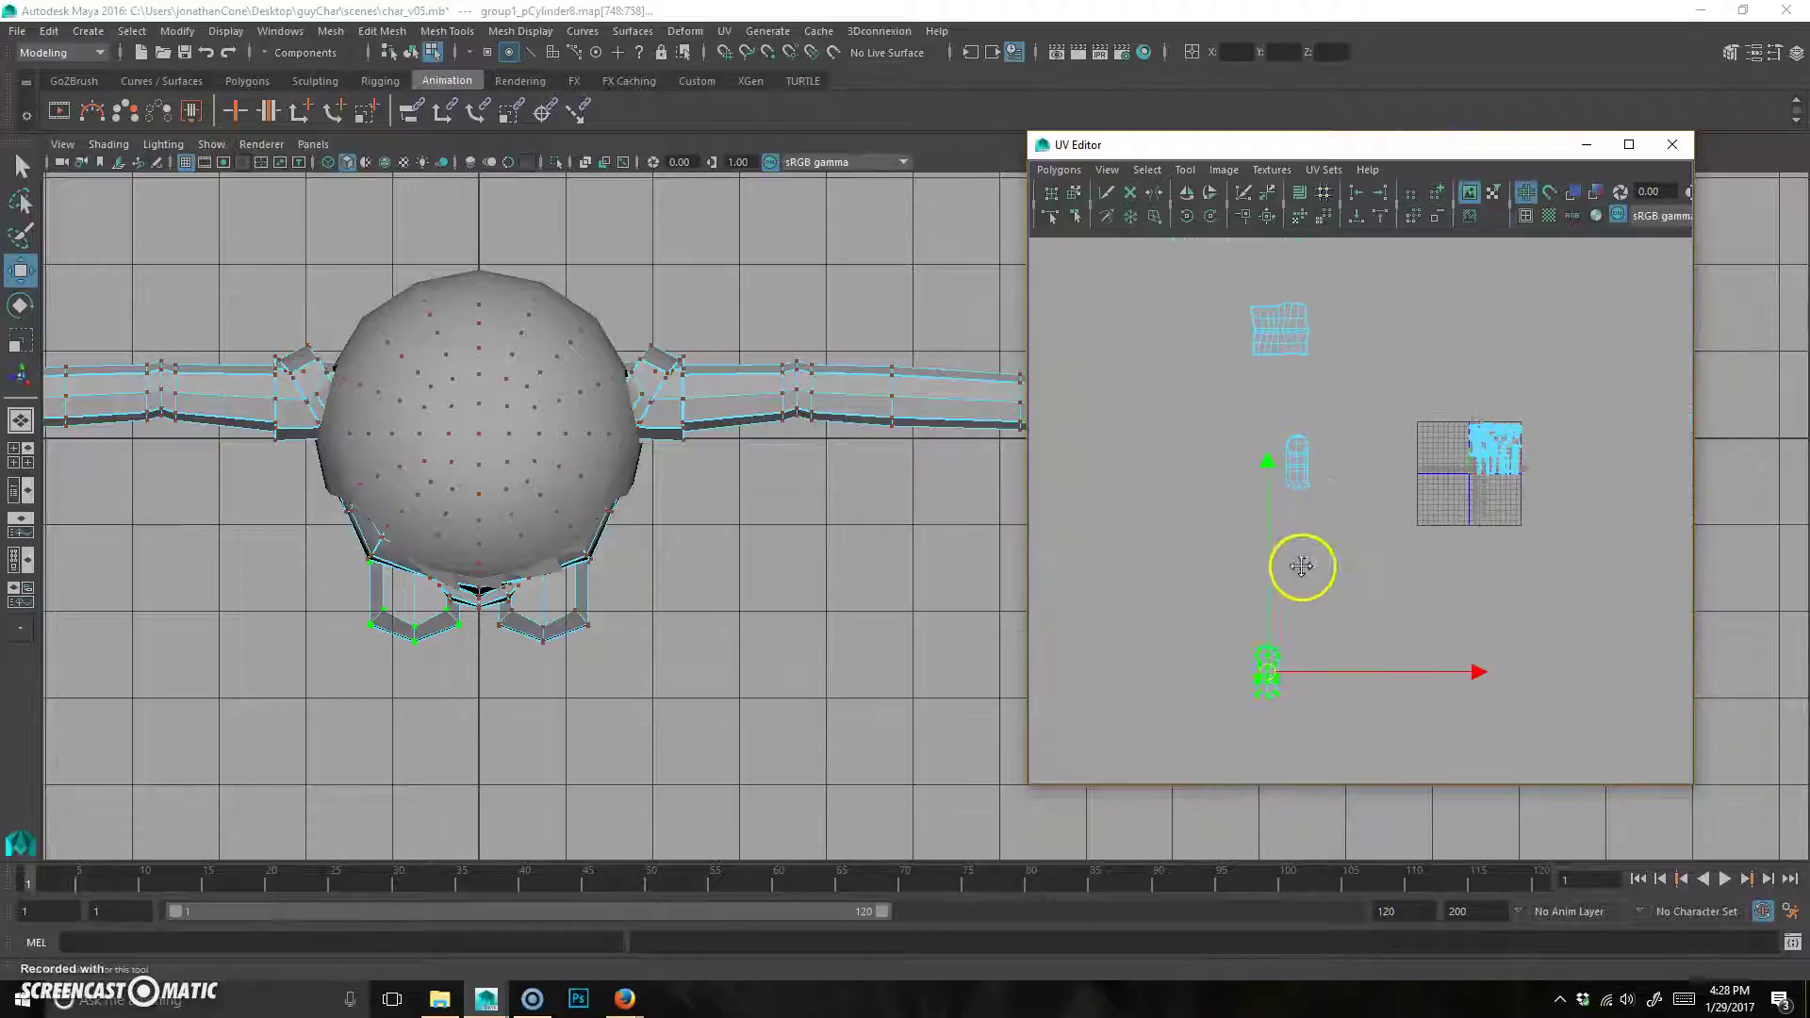
drag(1269, 670, 1561, 834)
Reposition the remaining foot's UV shell in open space and show the feet in the perspective view.
alt+right_drag(1215, 550, 1711, 428)
alt+middle_drag(1427, 411, 1627, 676)
click(1315, 566)
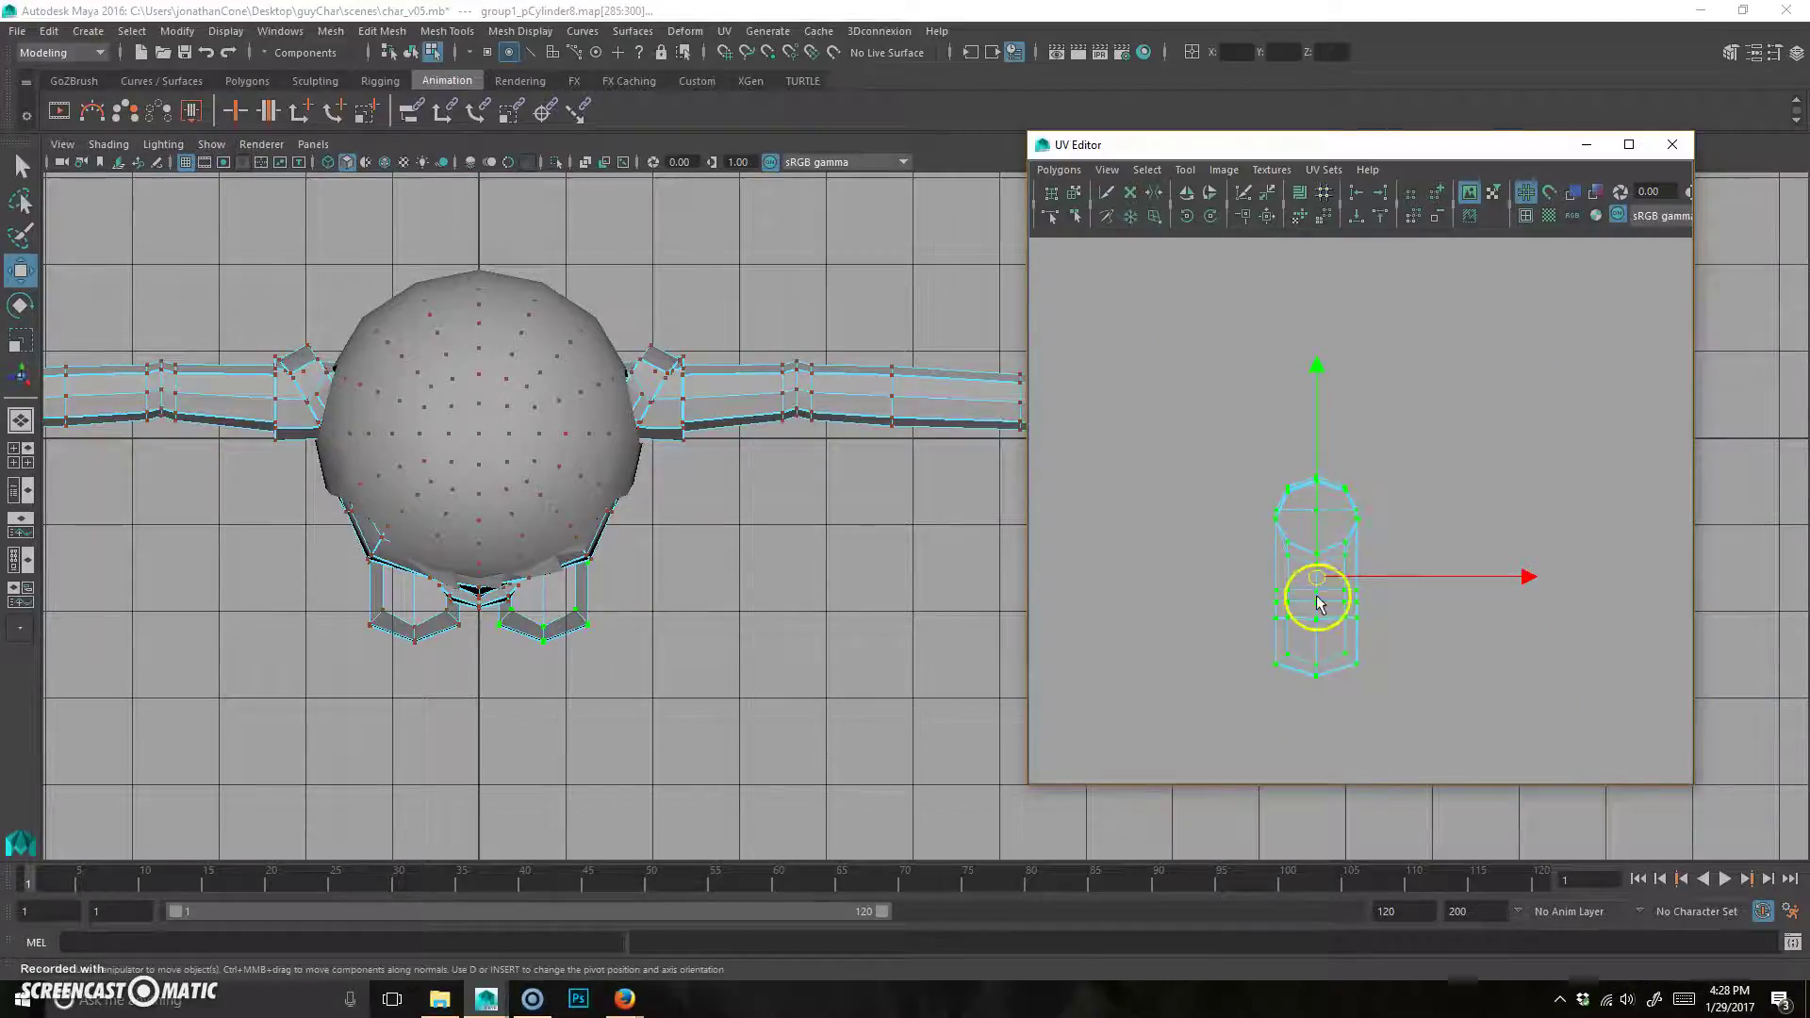
drag(1321, 566, 1344, 403)
key(space)
key(space)
alt+drag(880, 456, 699, 396)
scroll(1333, 437, up, 3)
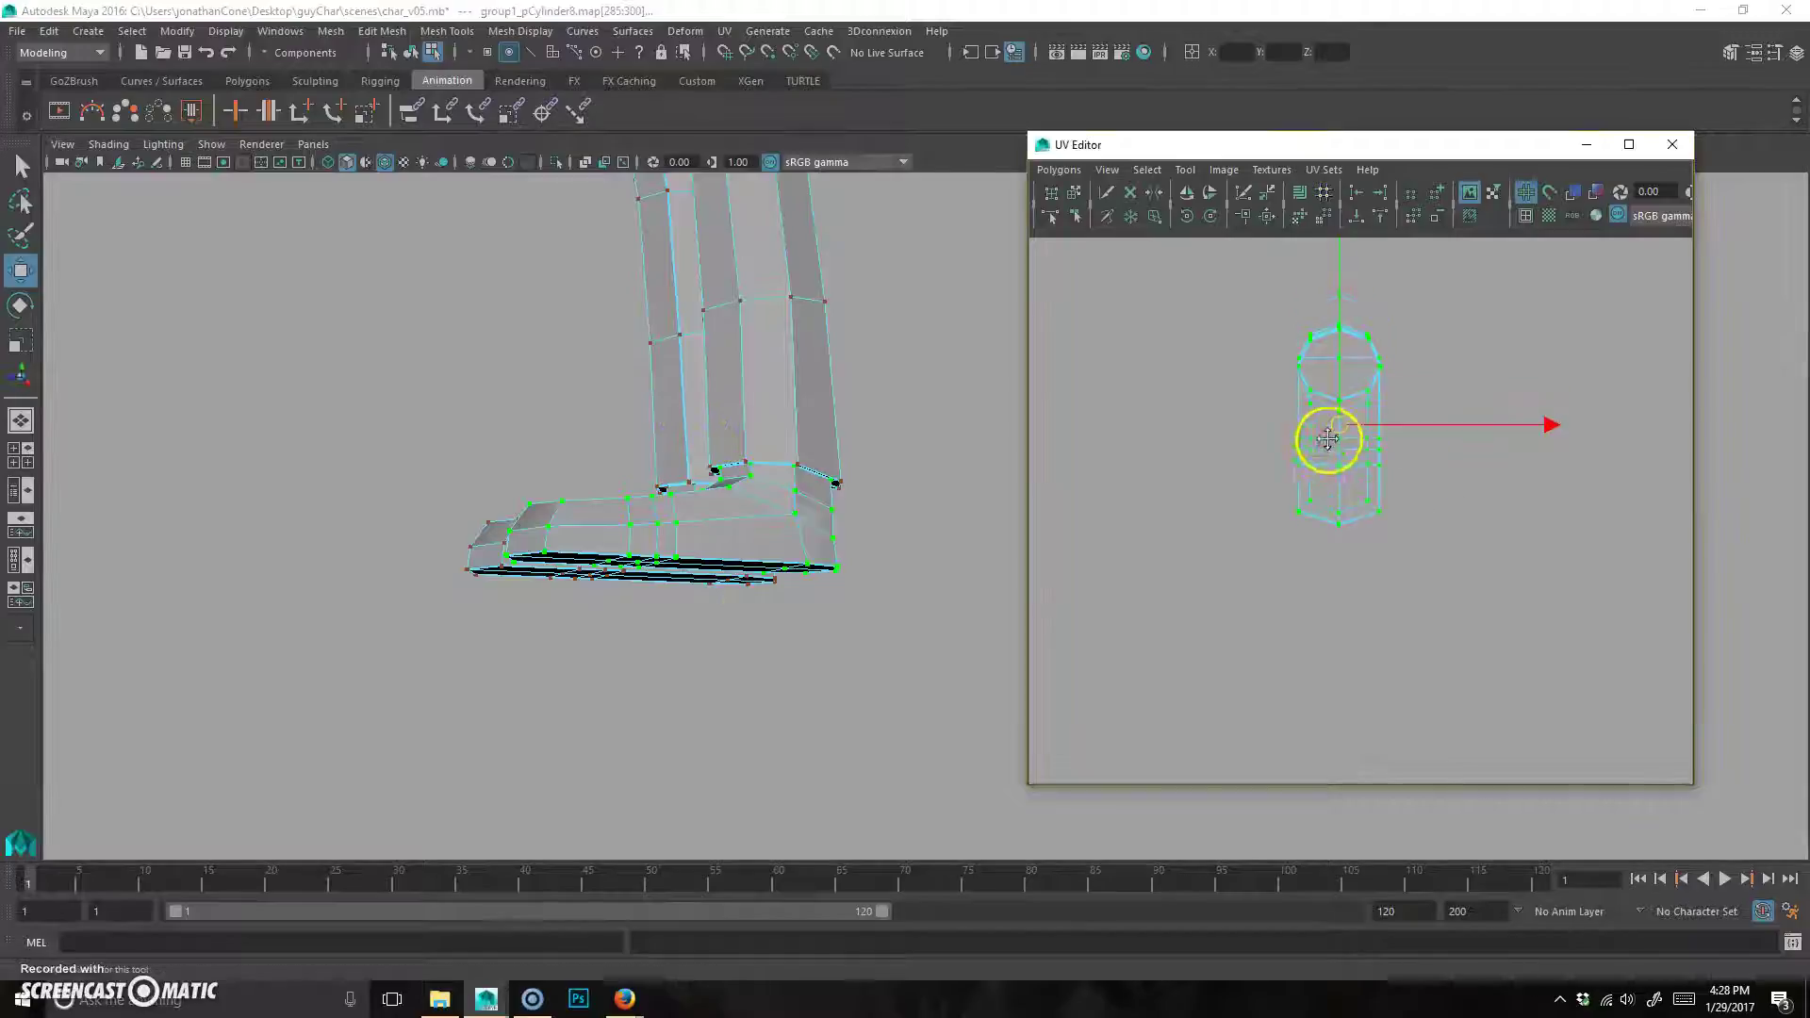
Select the border edges around the sole of the foot and cut their UVs to separate the sole.
alt+drag(667, 635, 408, 314)
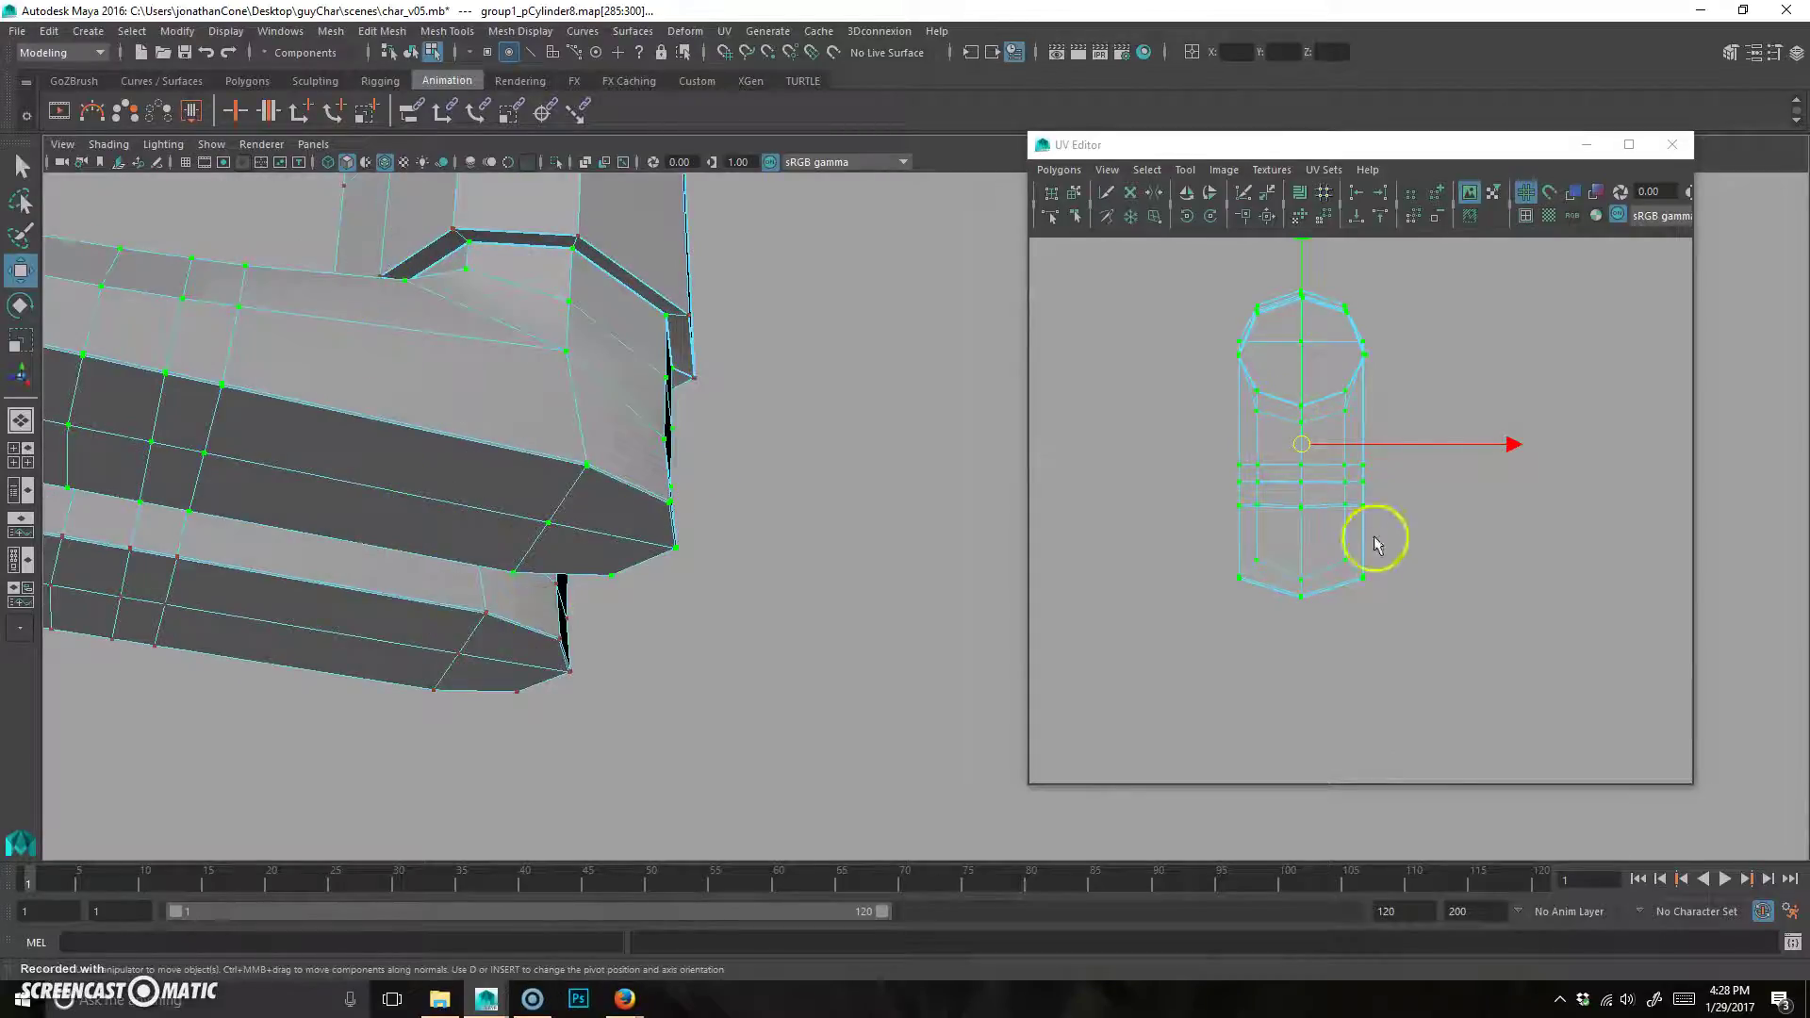
alt+drag(447, 589, 830, 545)
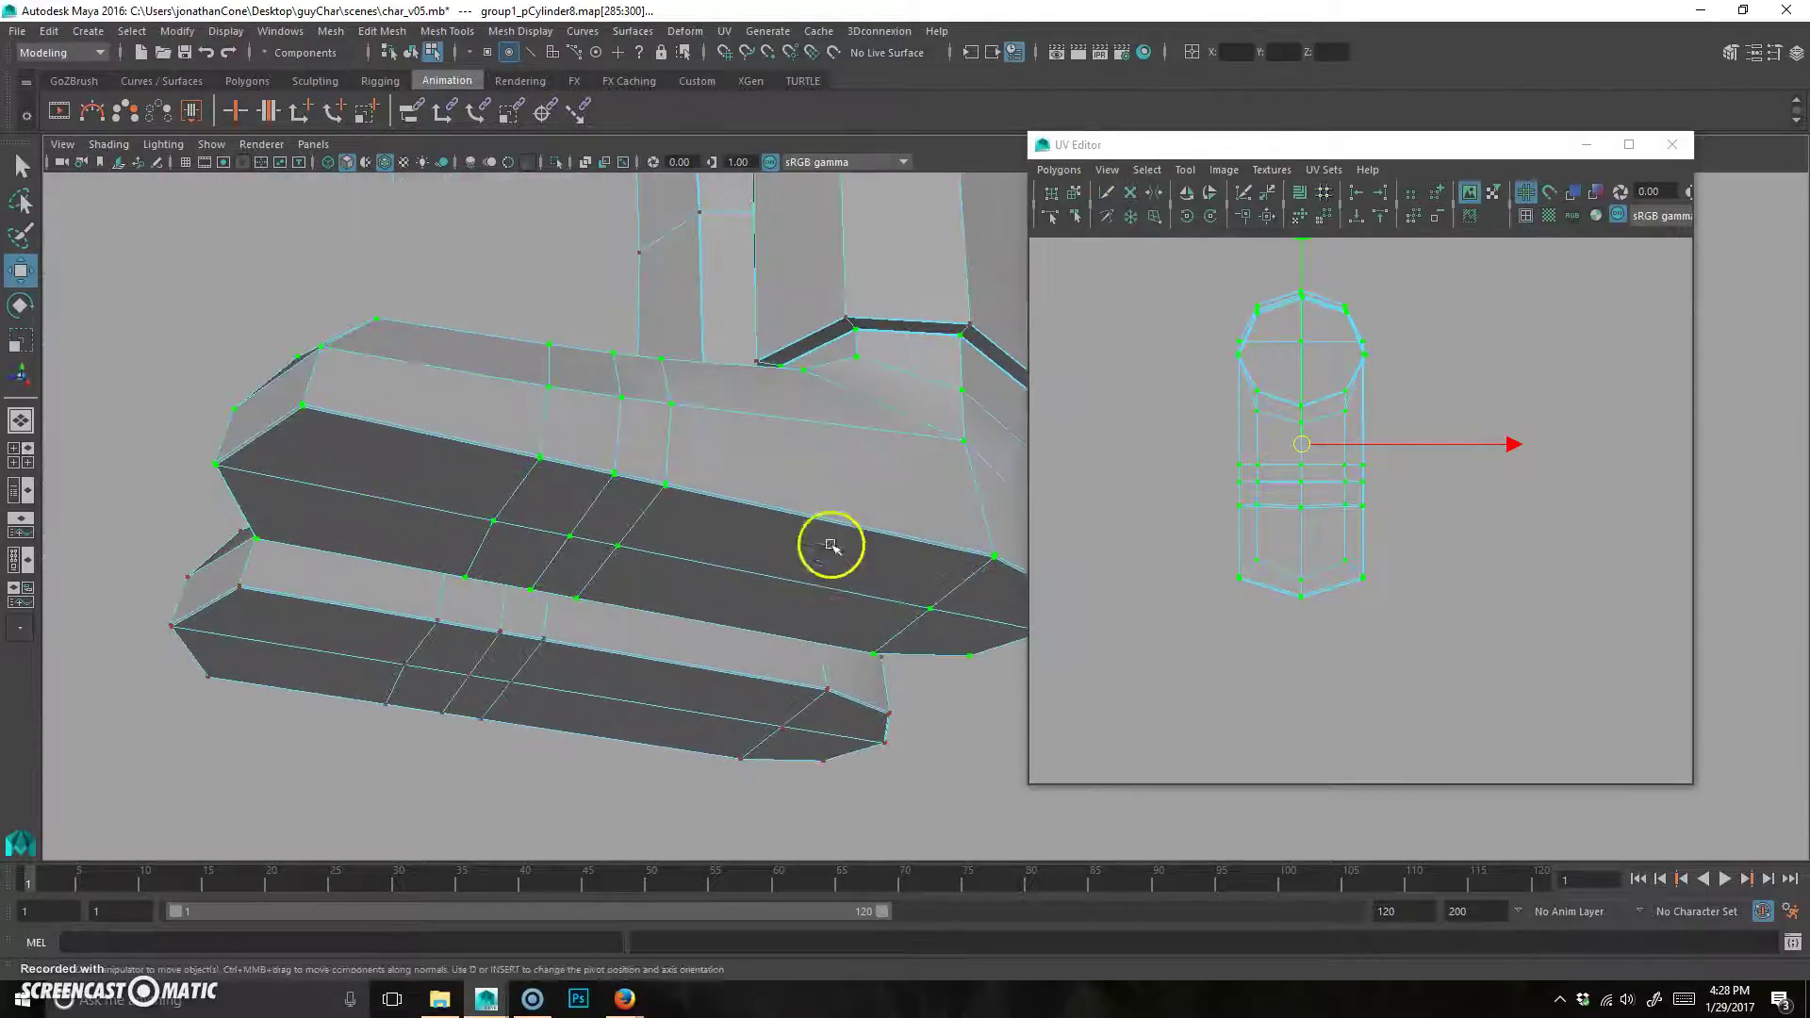
alt+drag(281, 524, 667, 457)
right_drag(667, 457, 659, 392)
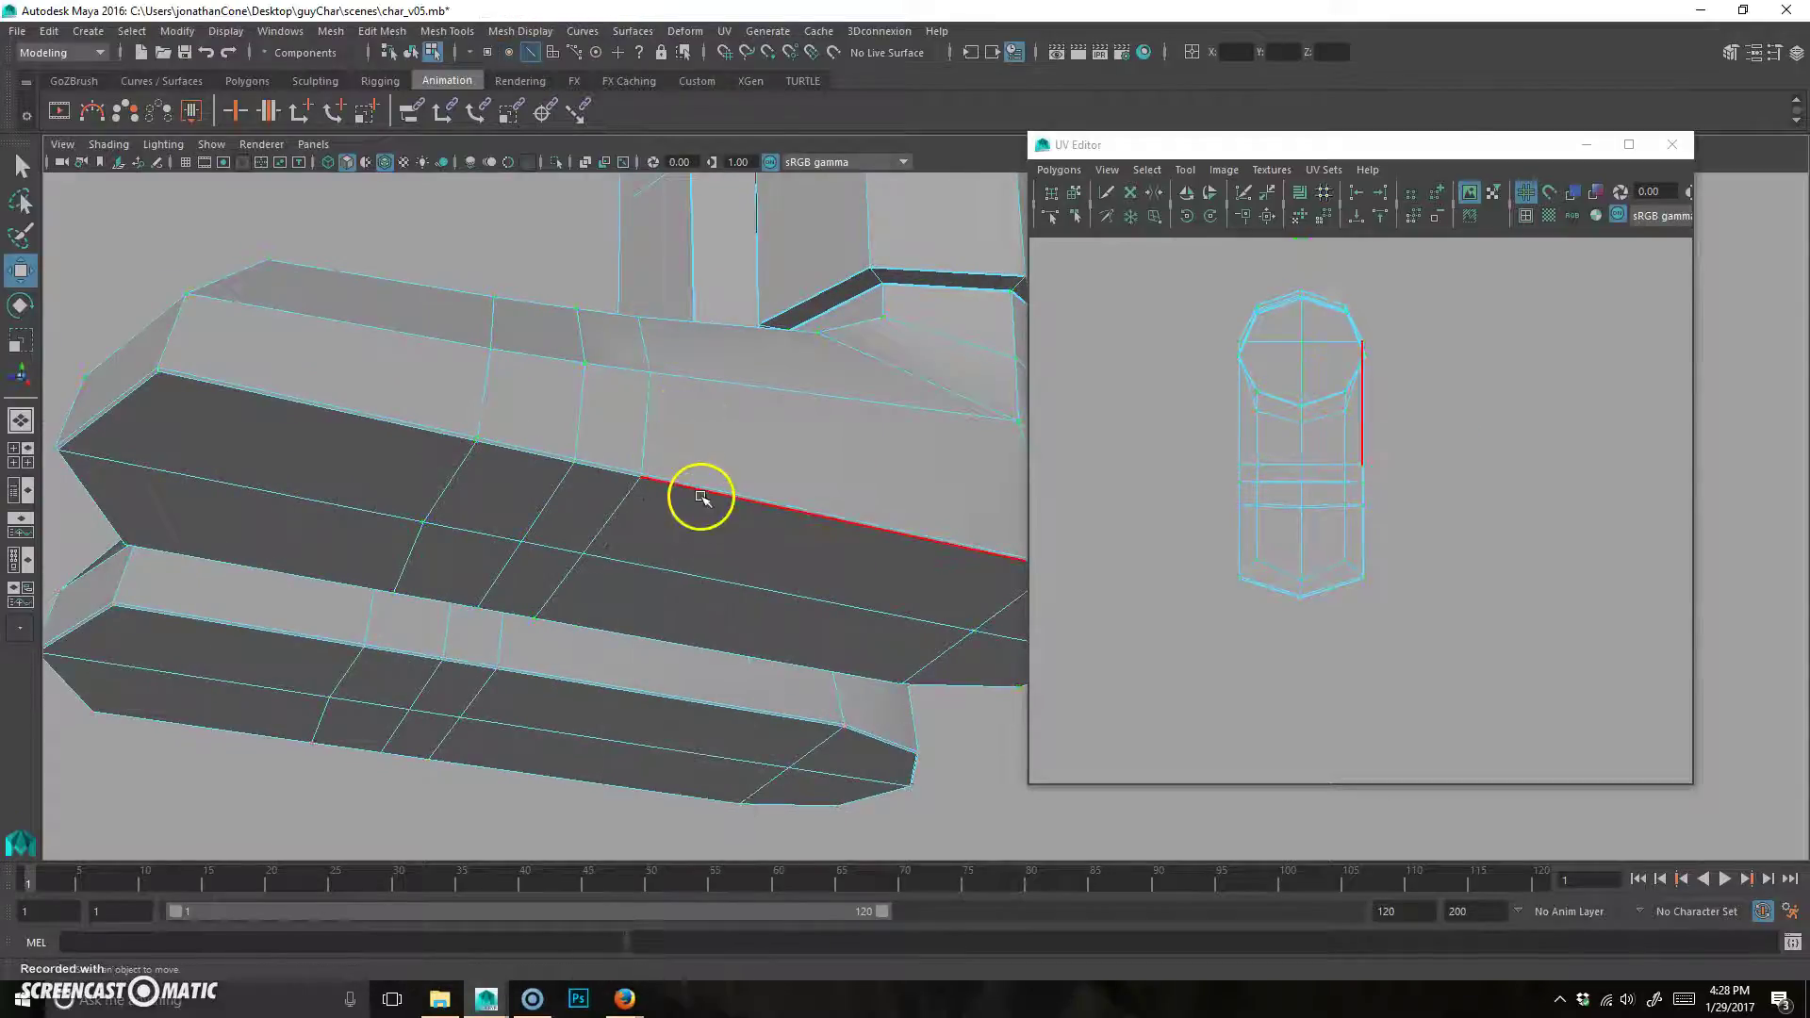
click(701, 497)
shift+click(142, 400)
shift+click(152, 563)
alt+drag(626, 675, 736, 620)
shift+click(736, 619)
alt+drag(840, 670, 806, 551)
drag(1155, 143, 1050, 136)
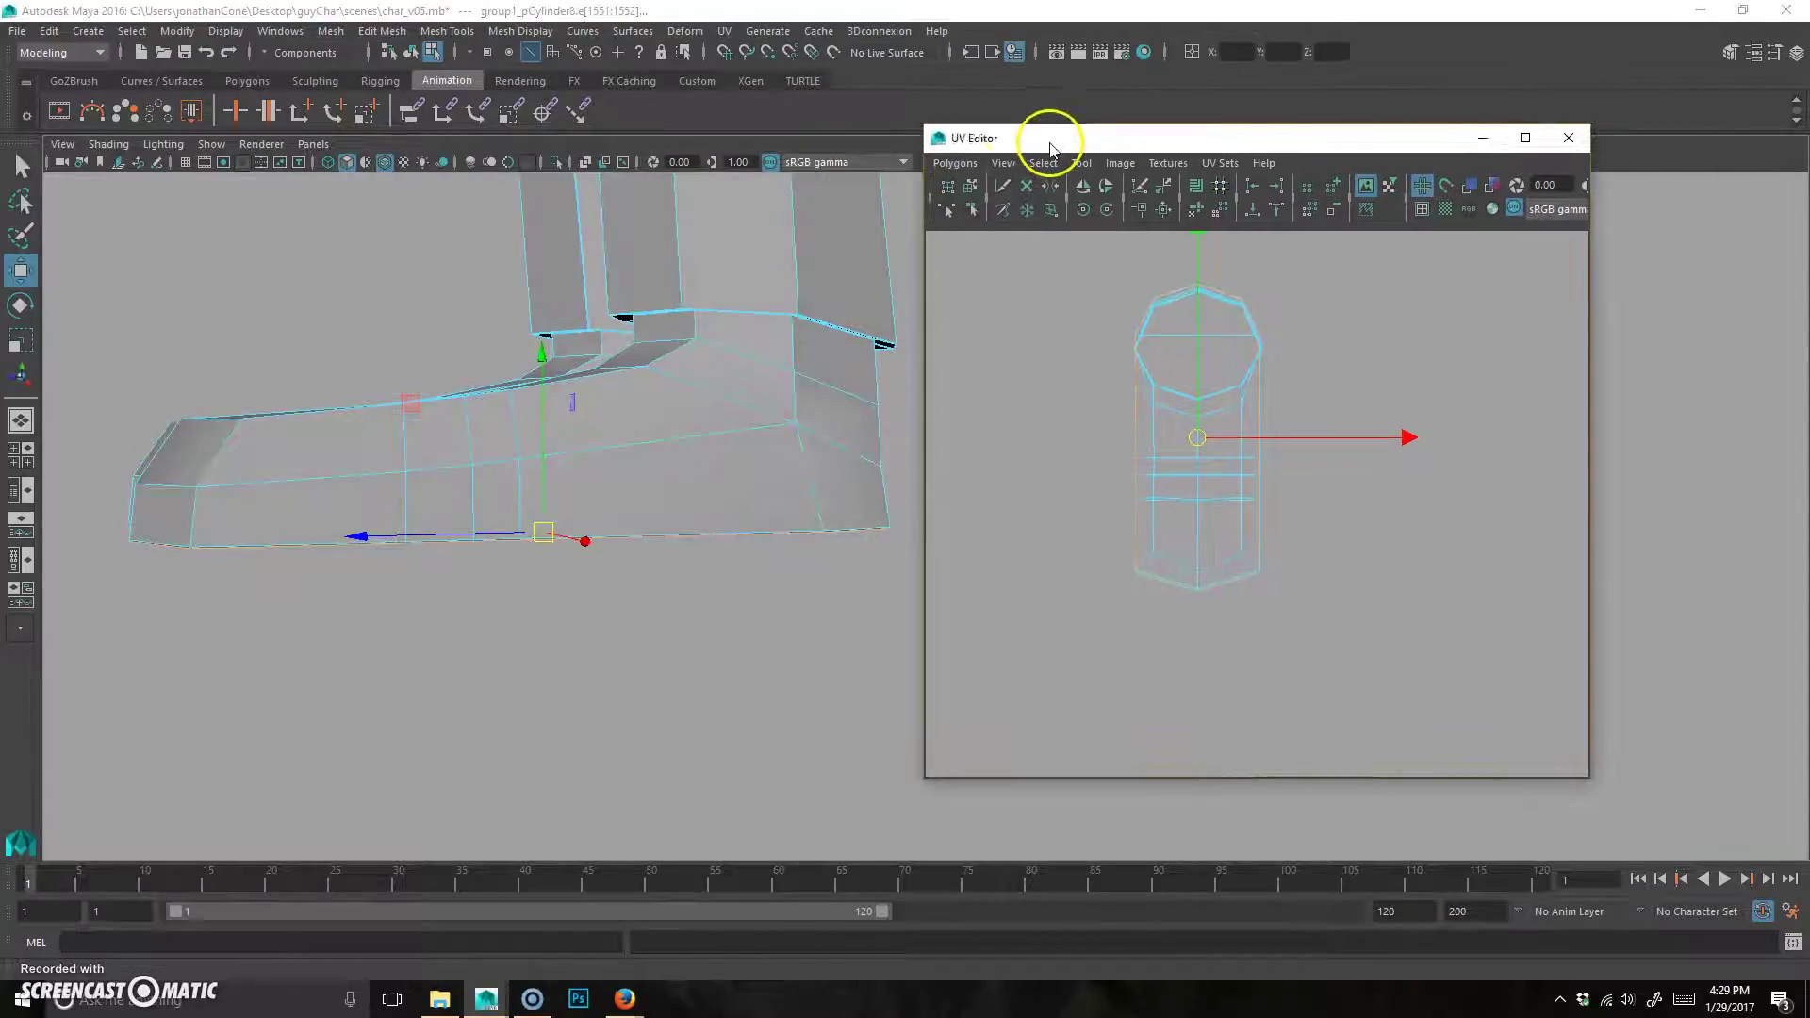
click(955, 164)
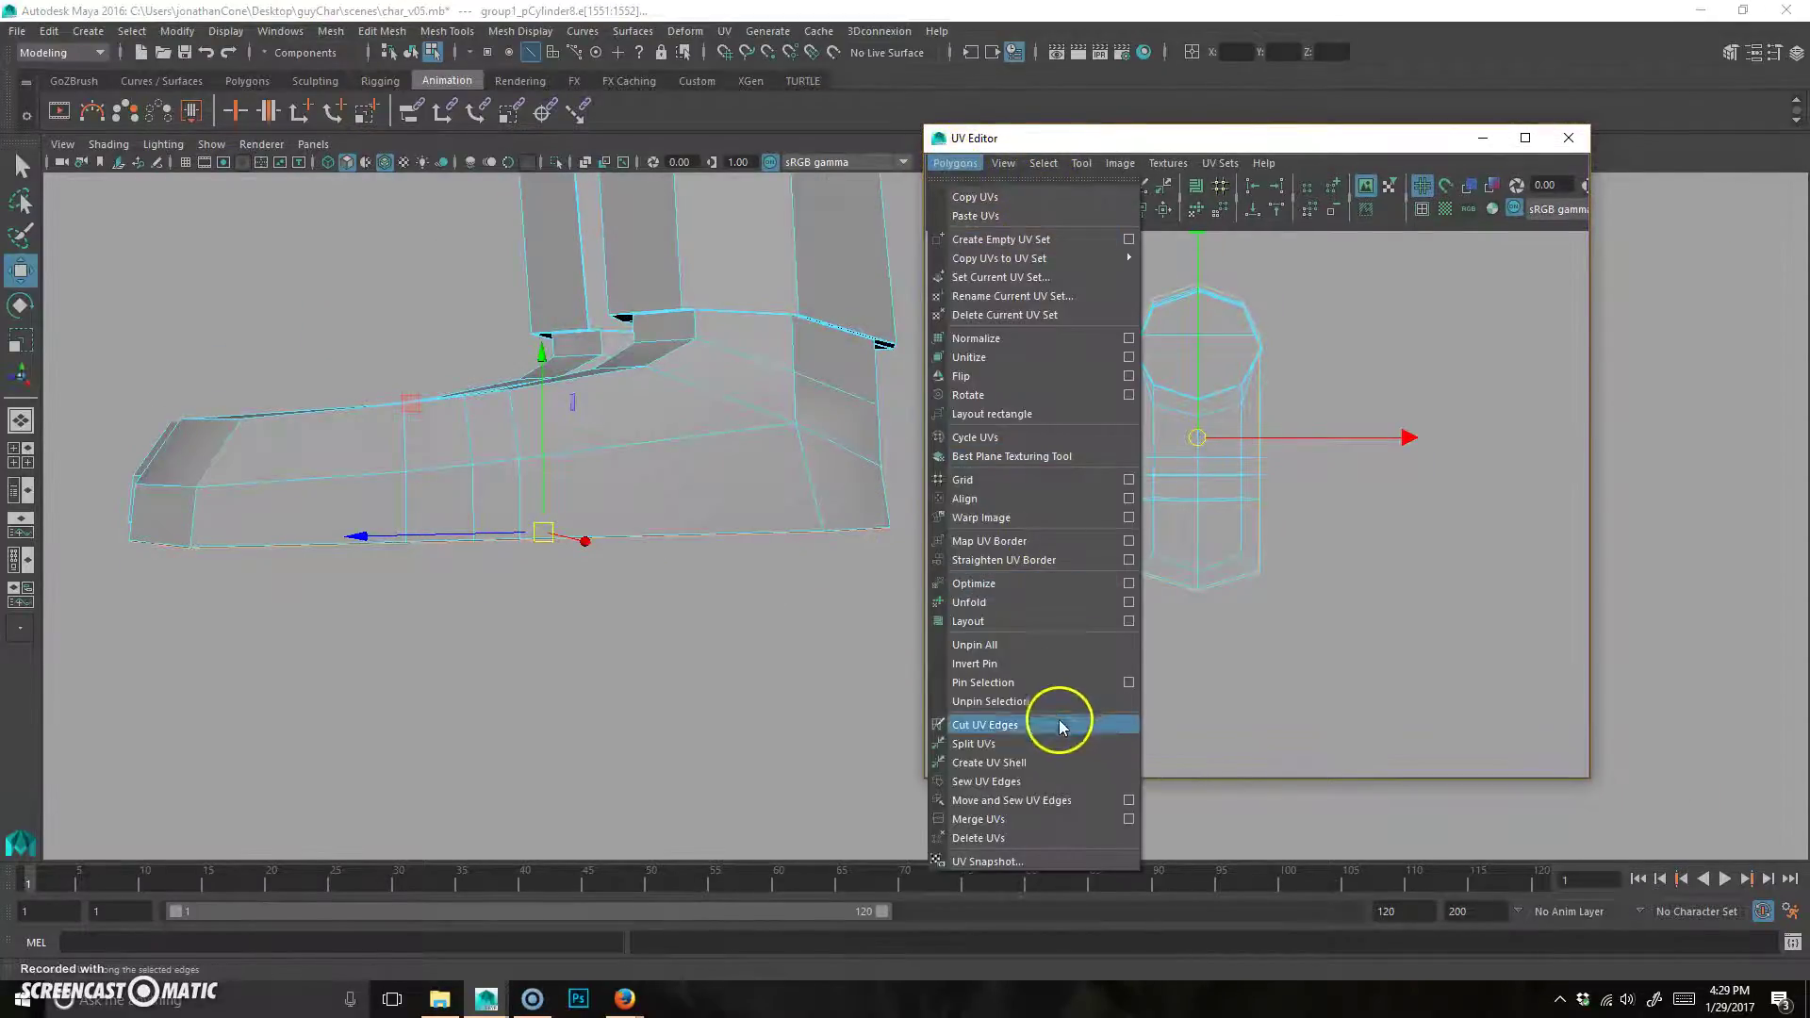
click(994, 725)
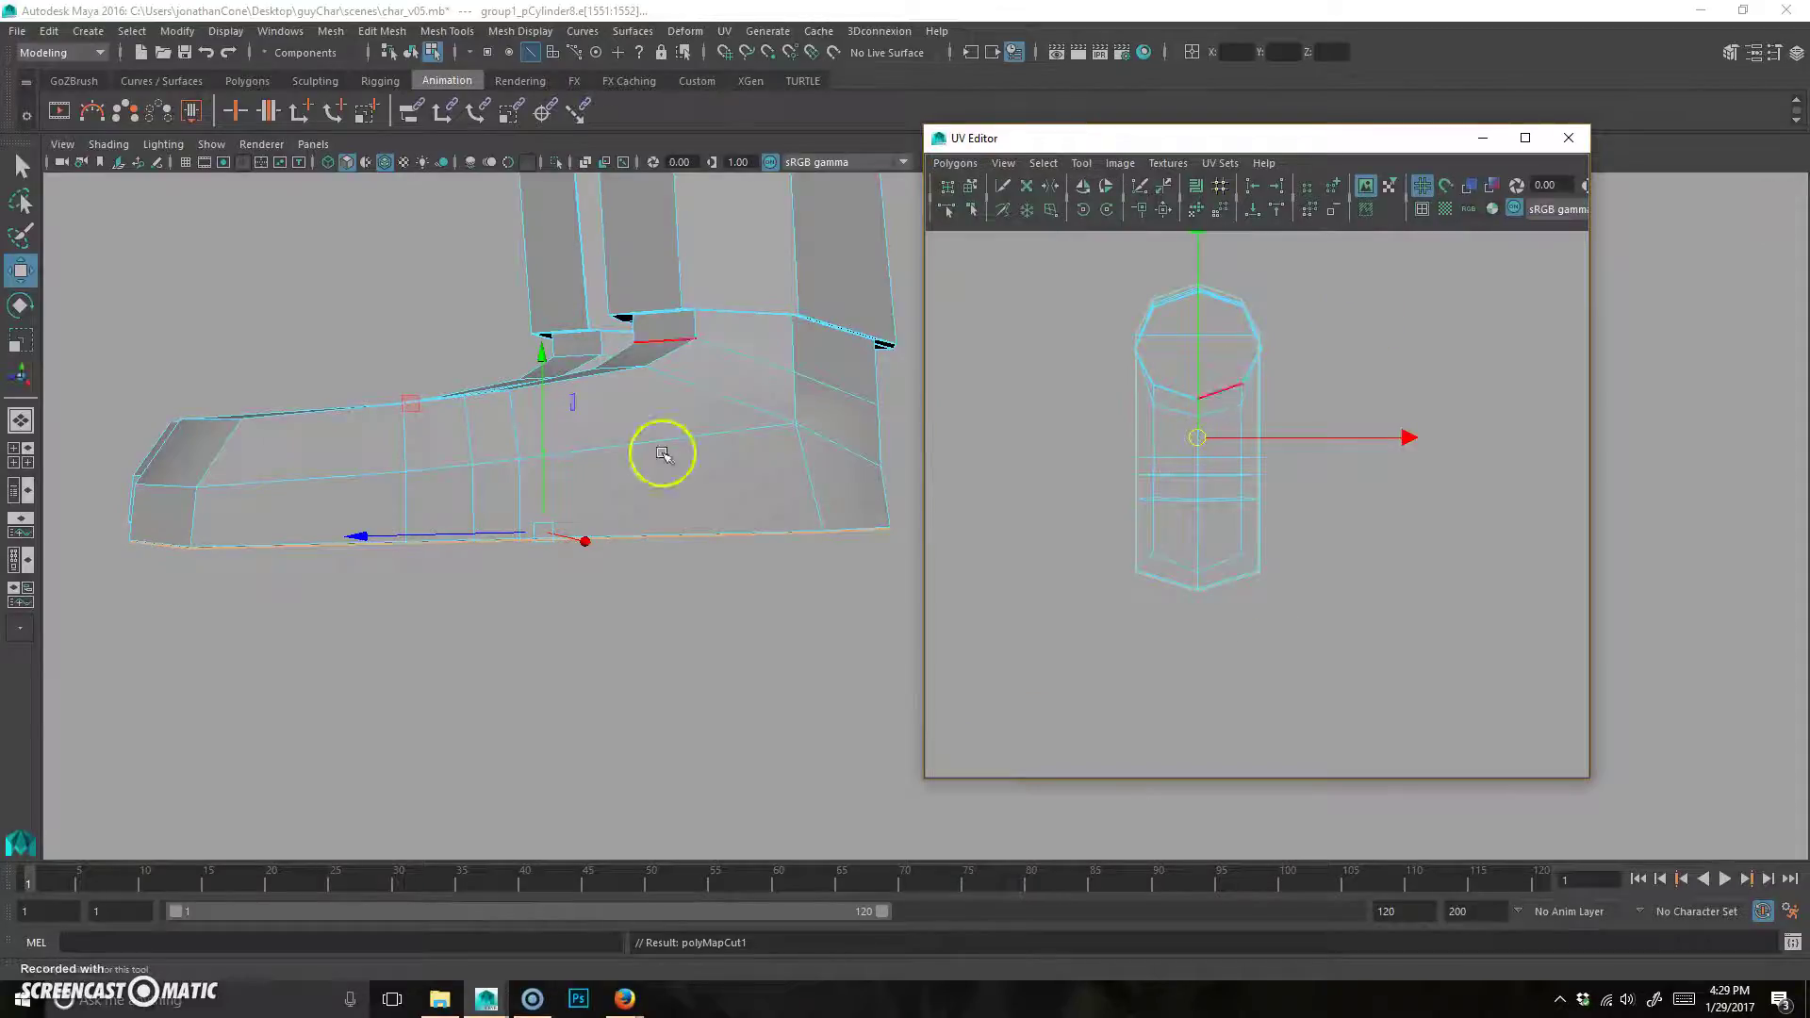
Move the sole's UV shell off the upper-foot shell and place it beside it with the Move UV Shell Tool.
alt+drag(576, 566, 585, 478)
right_click(653, 492)
mouse_move(724, 491)
click(809, 492)
click(490, 512)
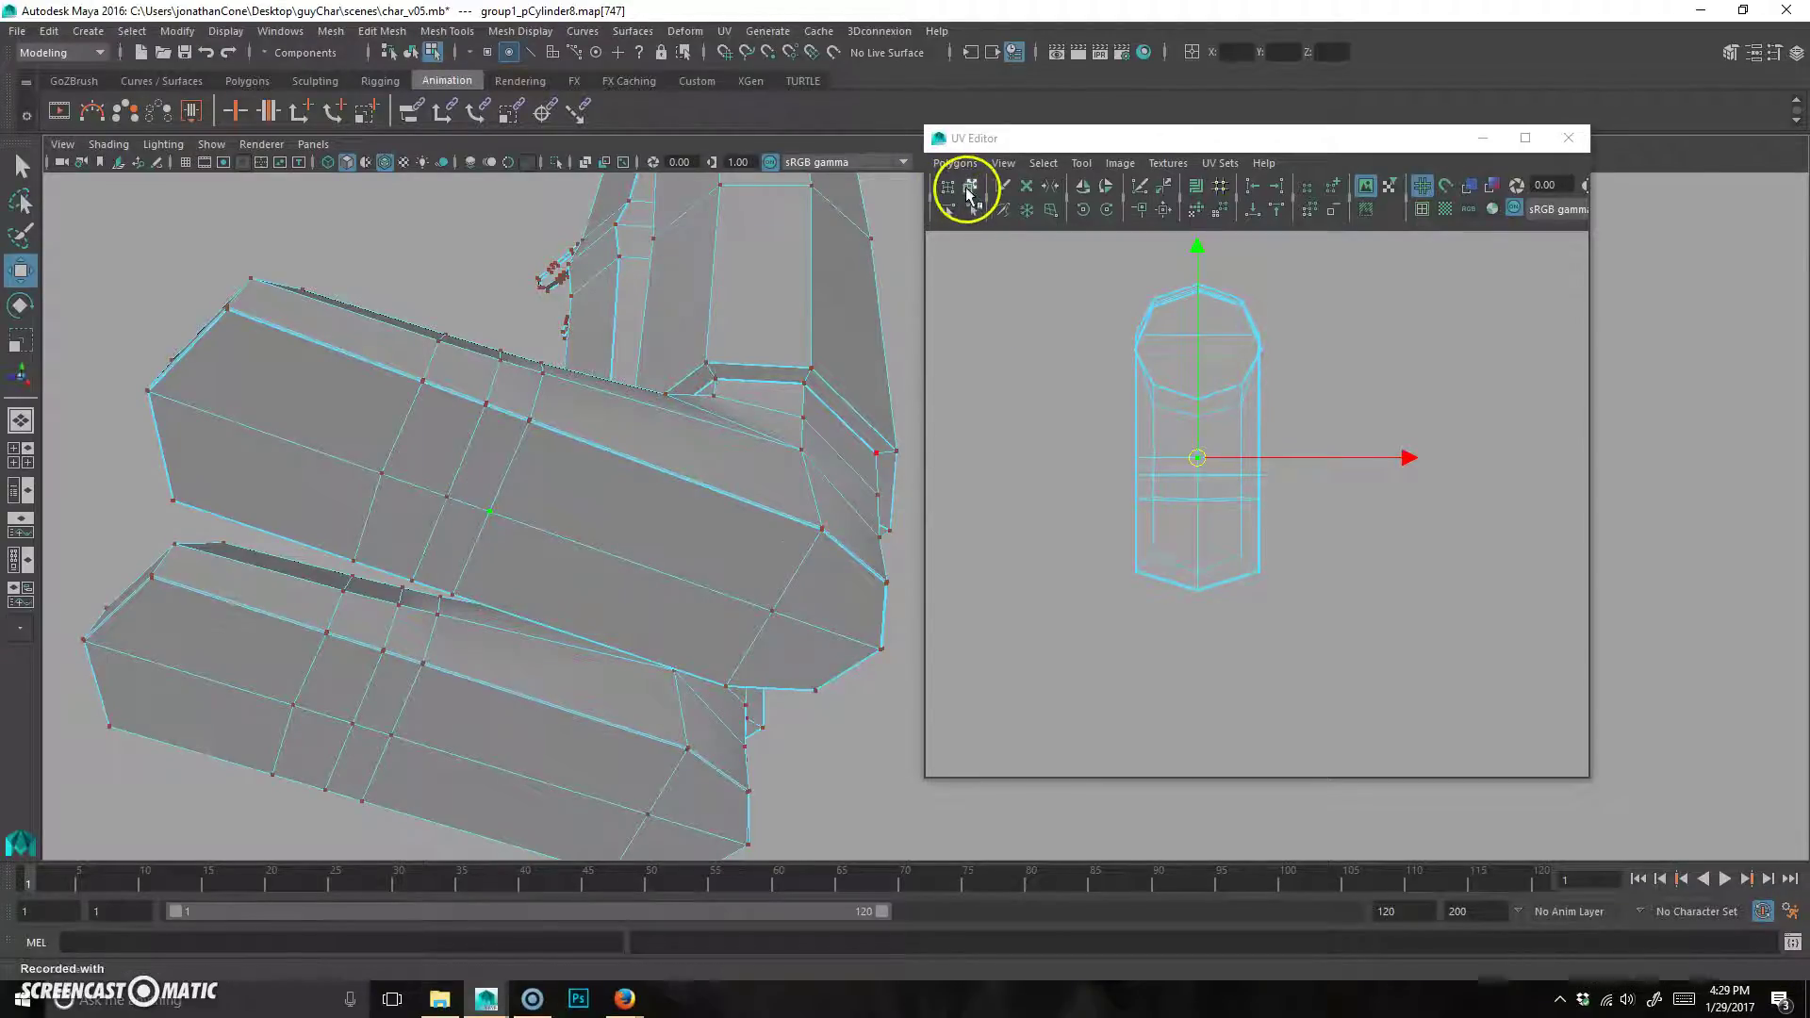
click(970, 190)
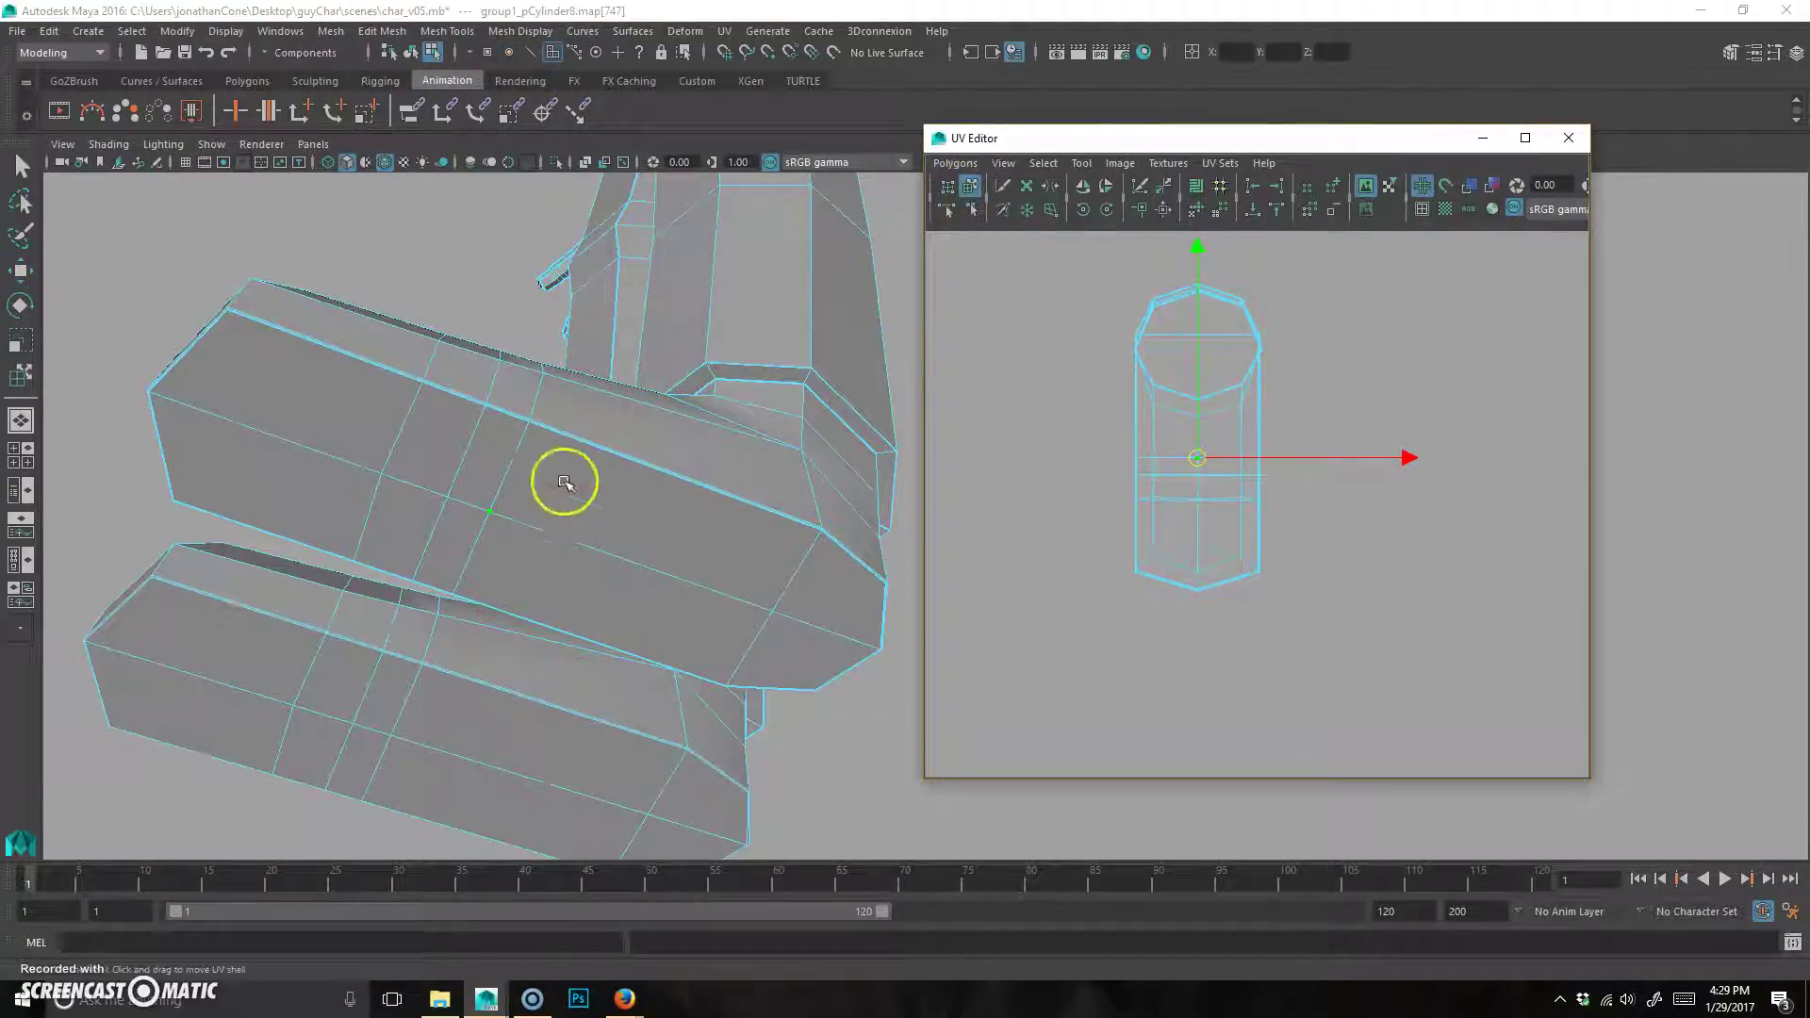
click(487, 509)
click(1169, 499)
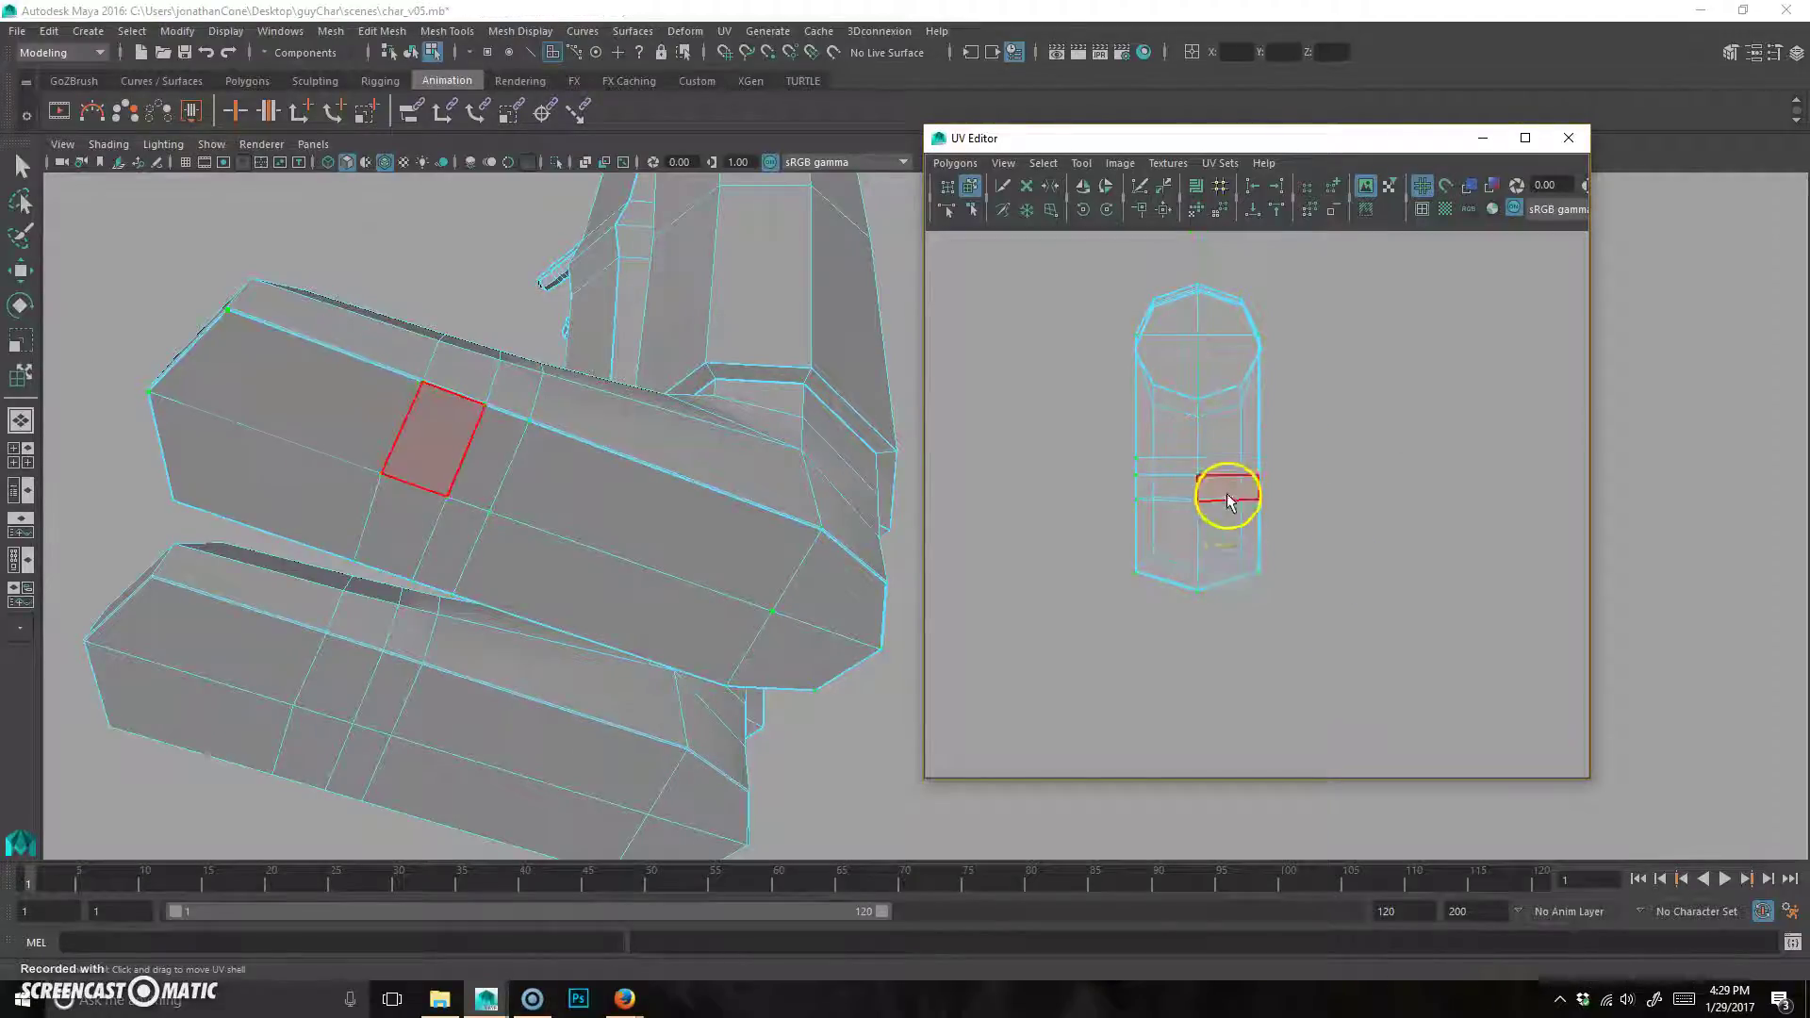
drag(1216, 459, 1410, 459)
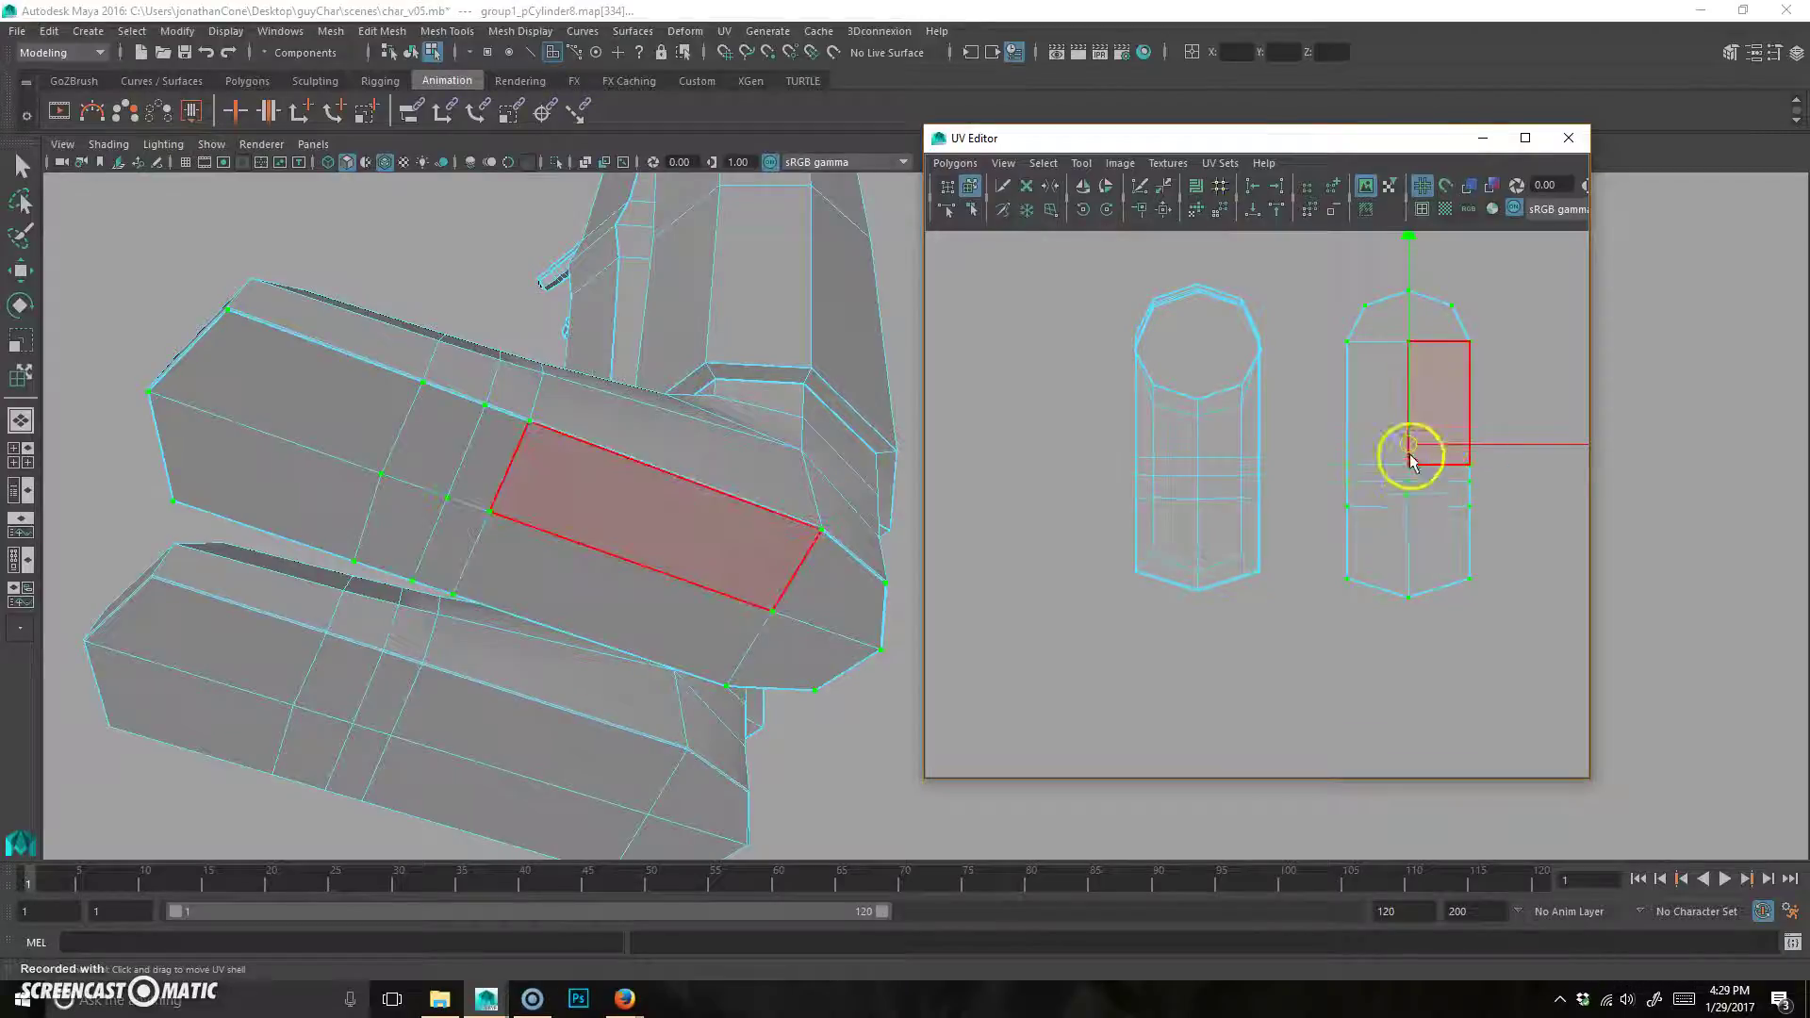
Flip the separated sole UV shell to correct its orientation, and clear the selection.
alt+drag(497, 491, 724, 585)
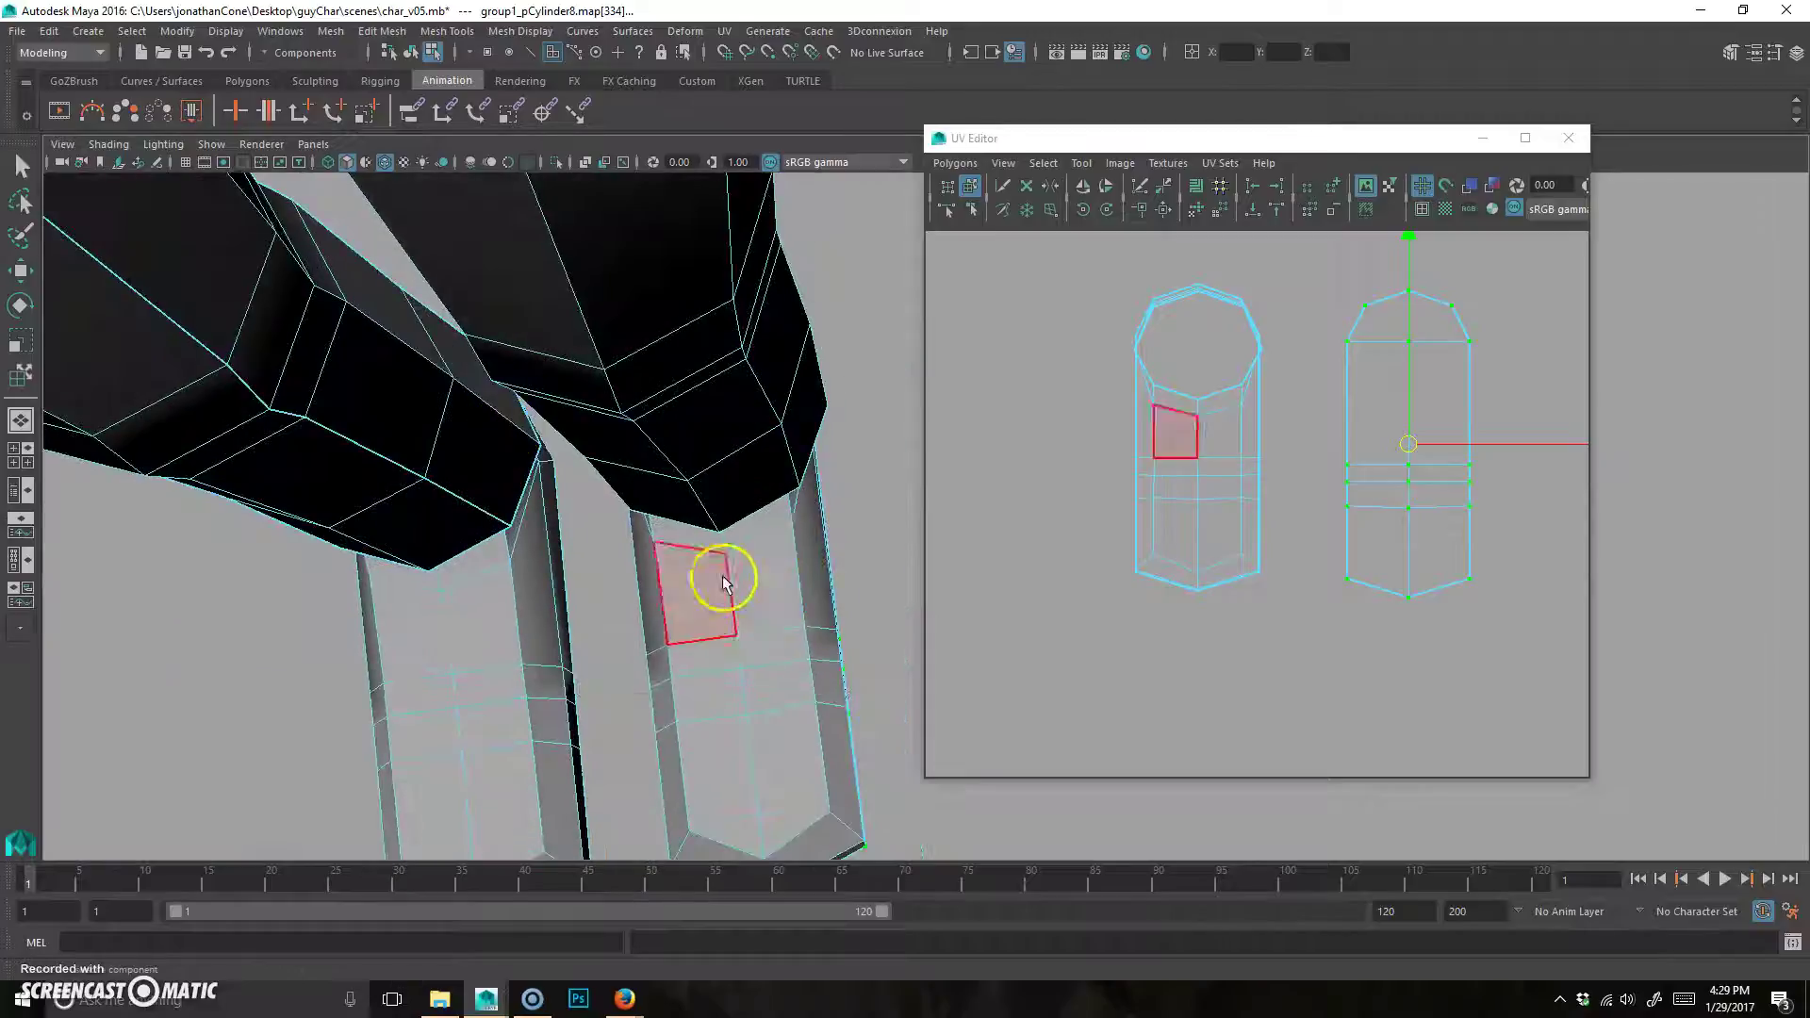
alt+middle_drag(1447, 484, 1314, 546)
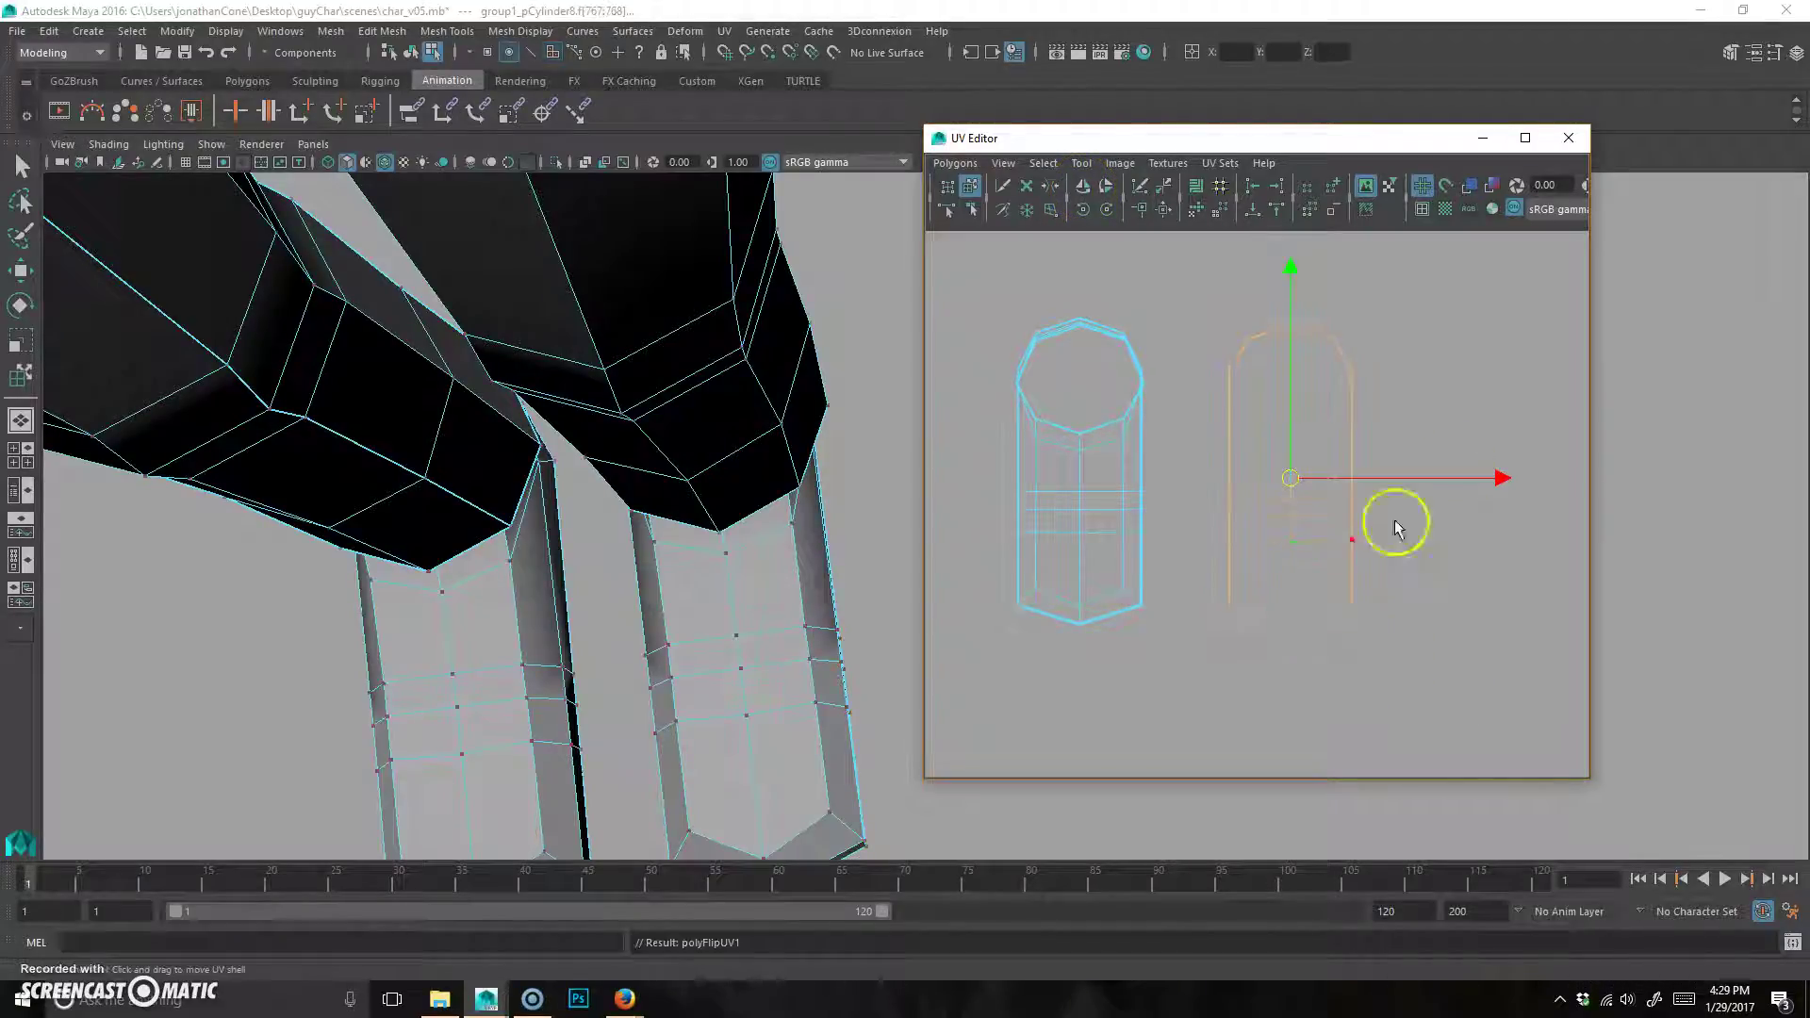
click(1358, 642)
mouse_move(1349, 655)
alt+middle_down()
mouse_move(1335, 622)
mouse_move(1245, 621)
alt+middle_up()
Display UV distortion and try flipping the sole's UV shell in both directions to check its orientation.
click(1490, 184)
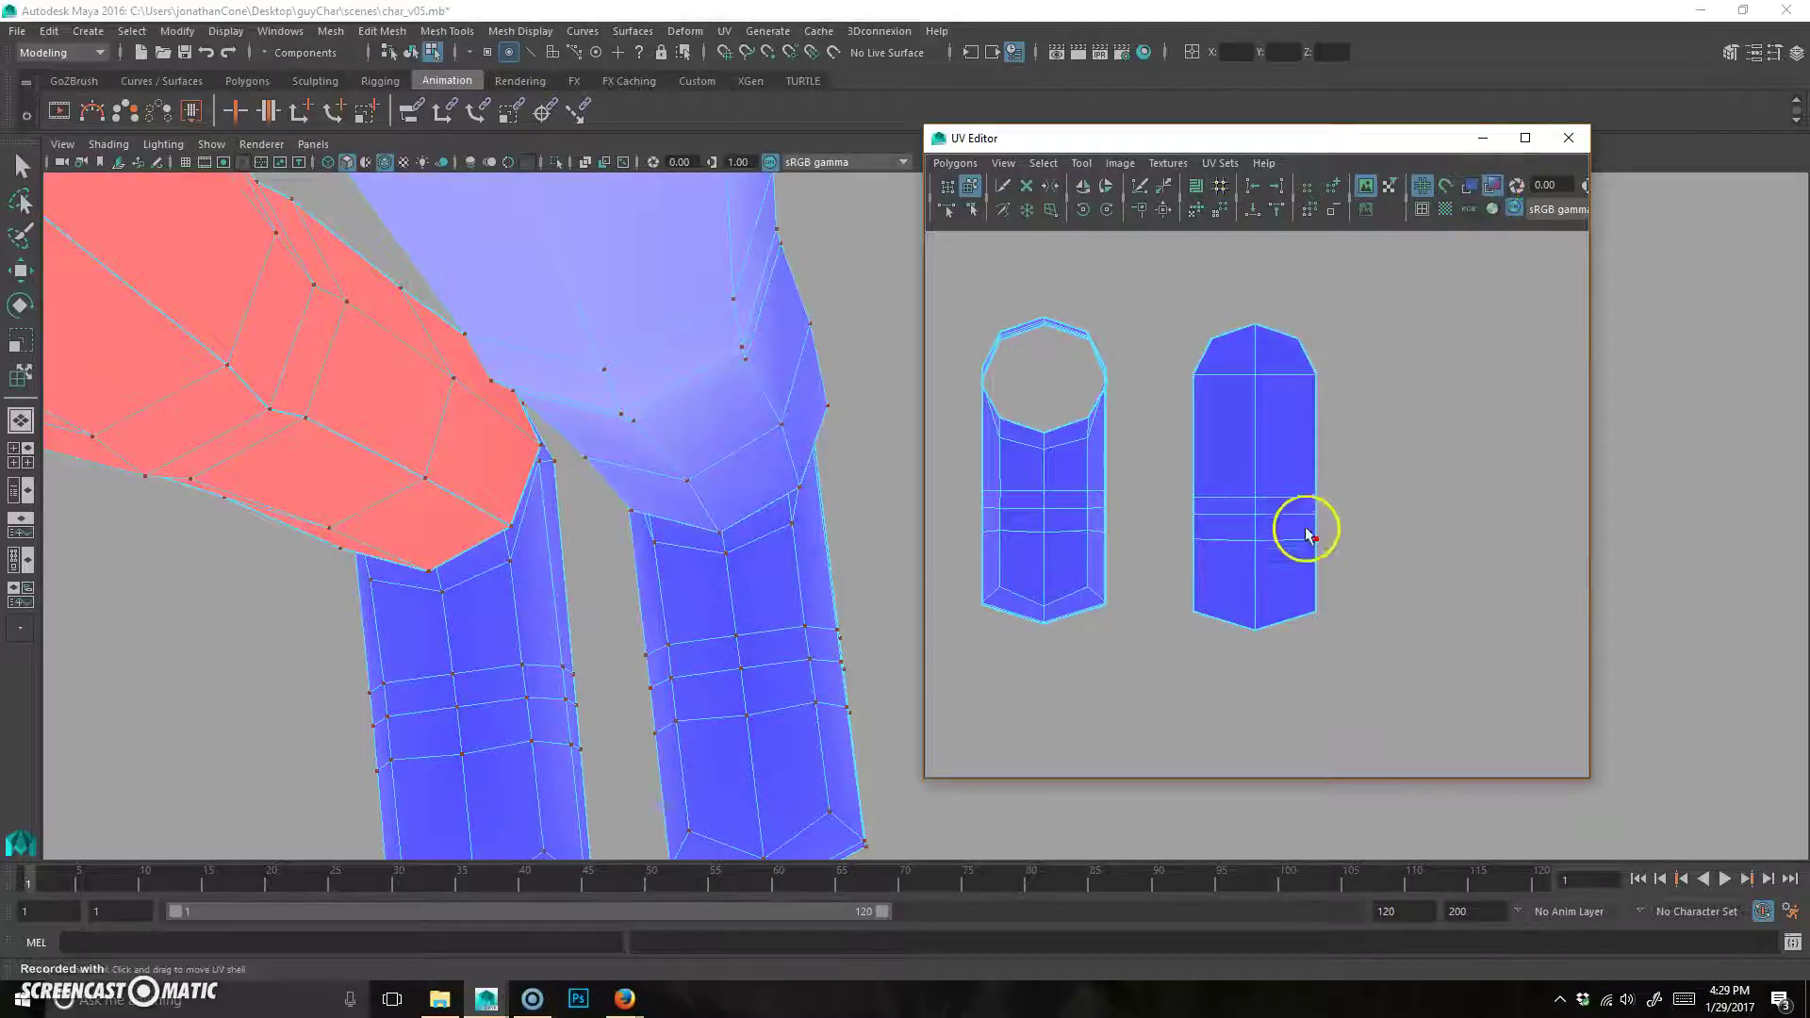
click(1332, 498)
click(1335, 509)
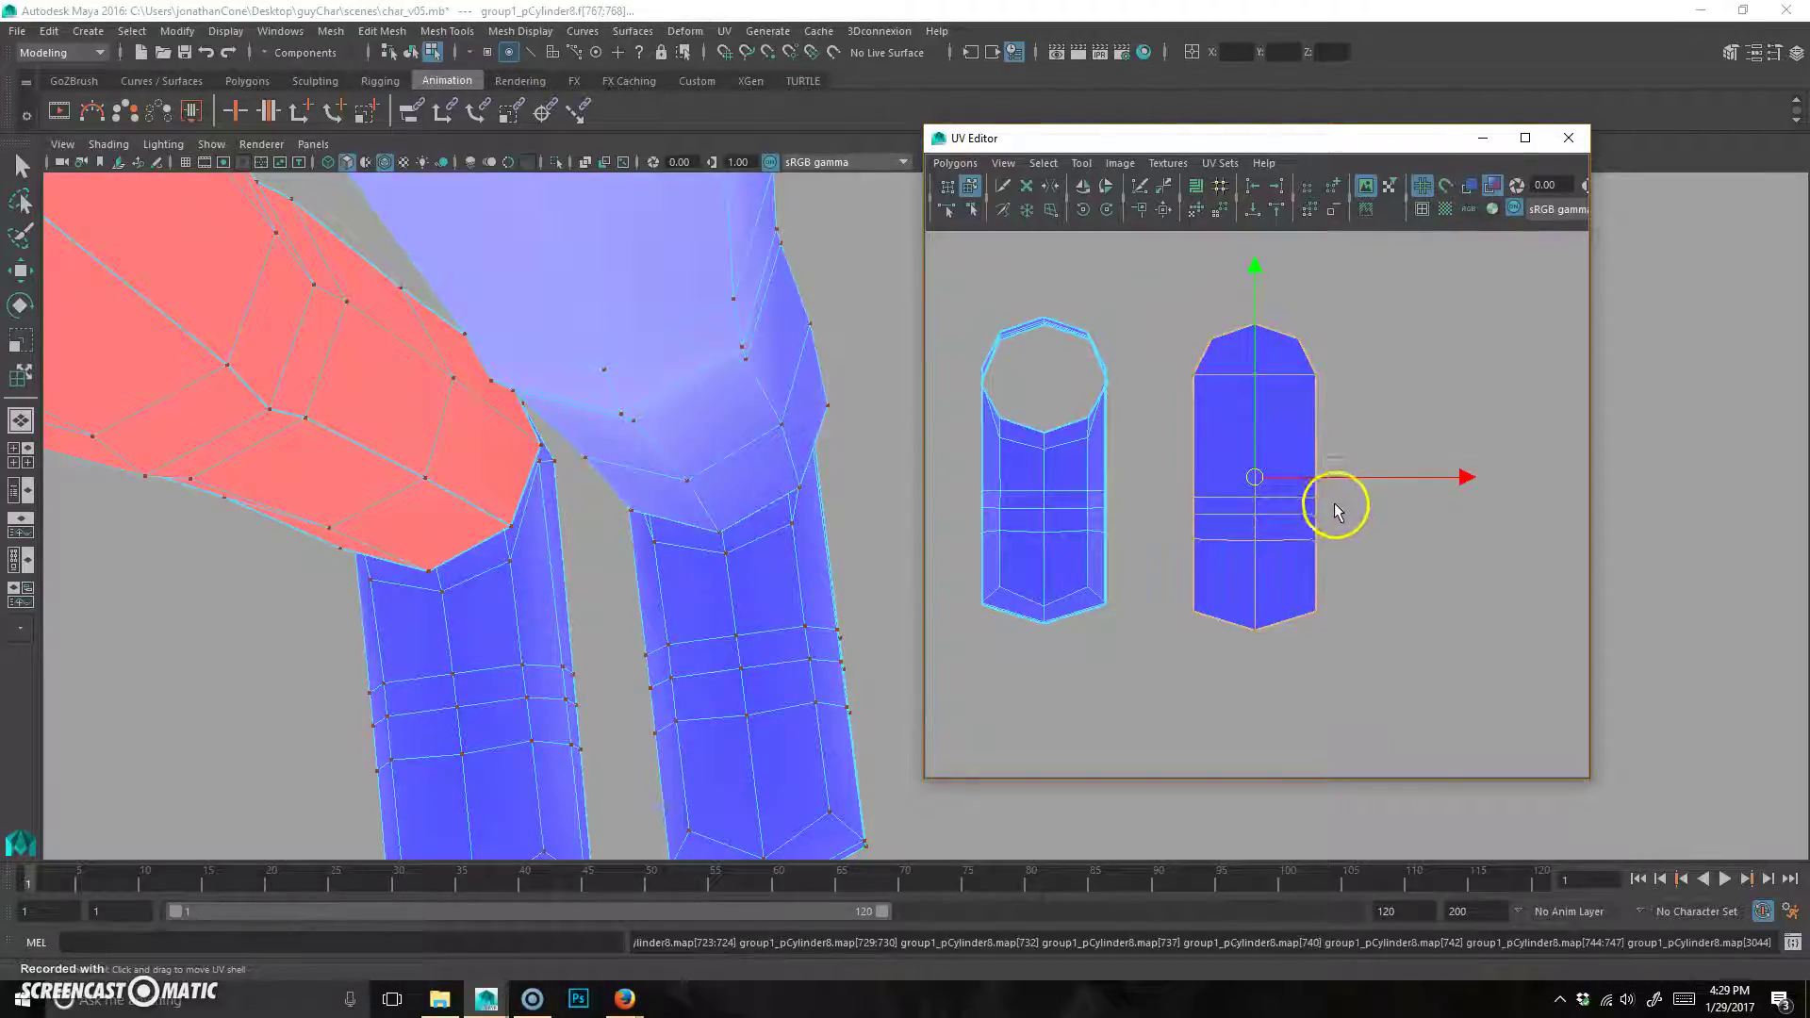
click(1198, 627)
drag(1176, 698, 1406, 258)
key(w)
click(1084, 184)
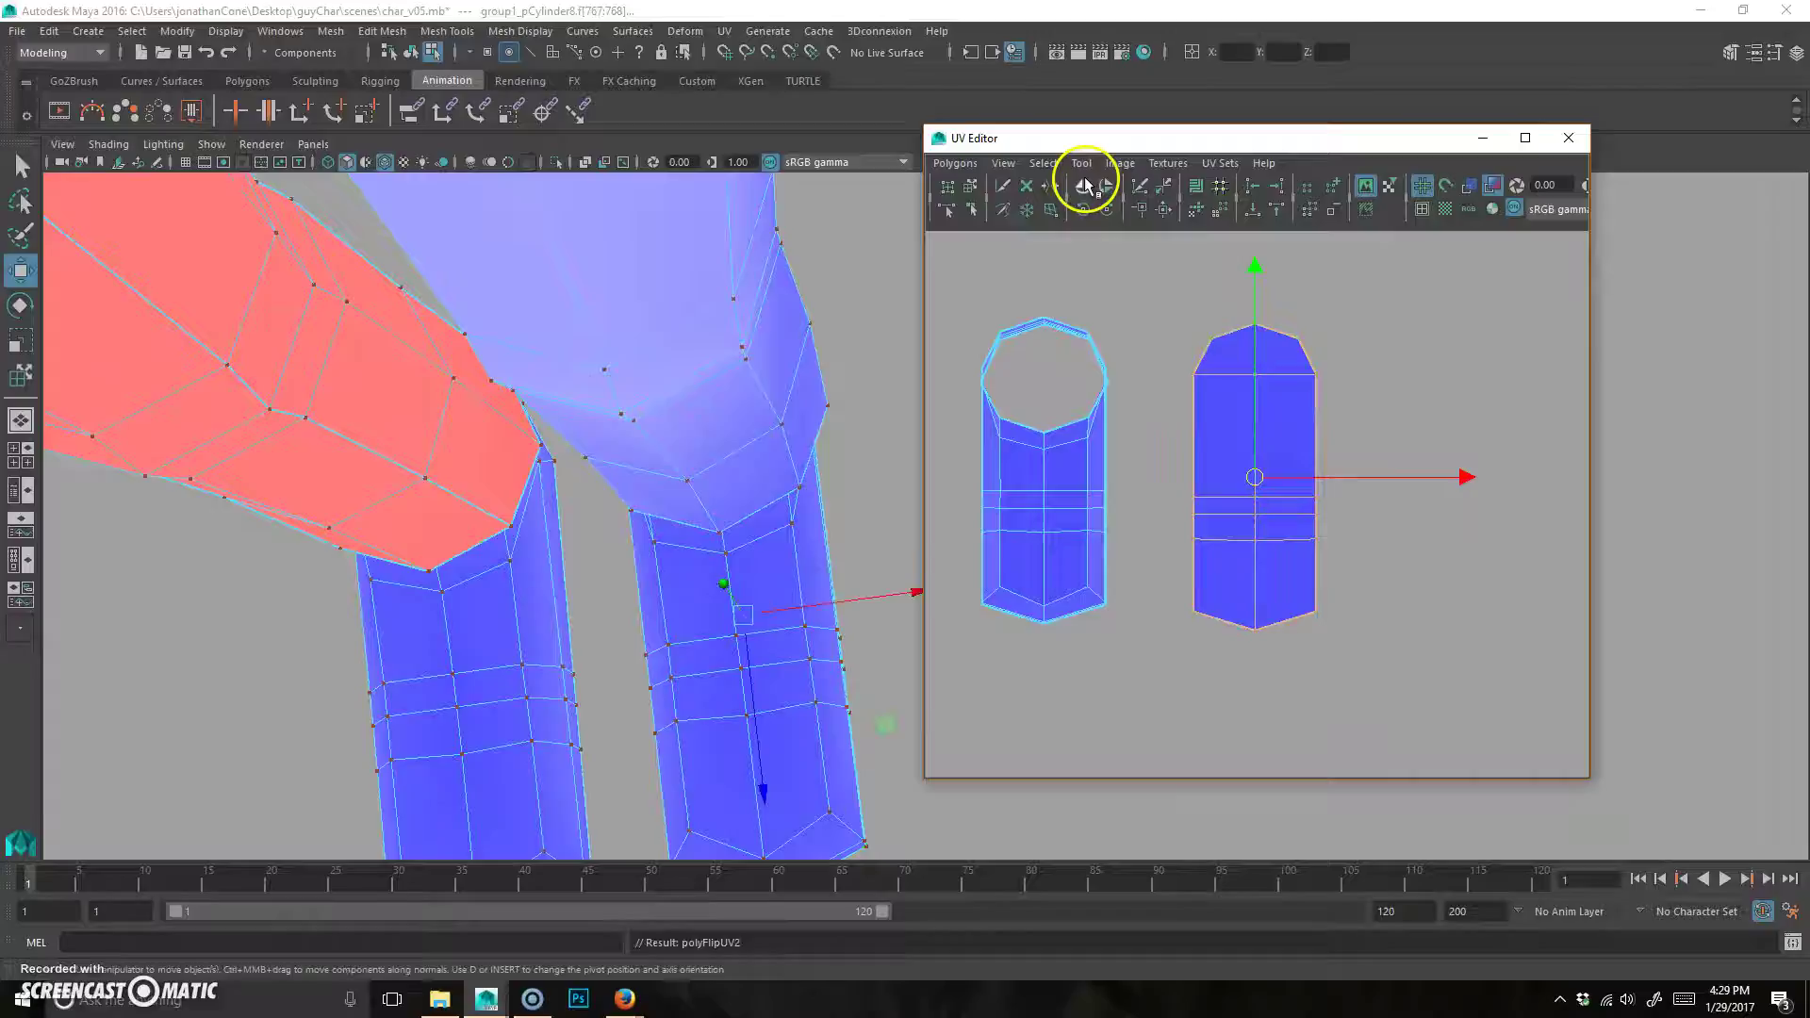
click(1109, 186)
click(1109, 186)
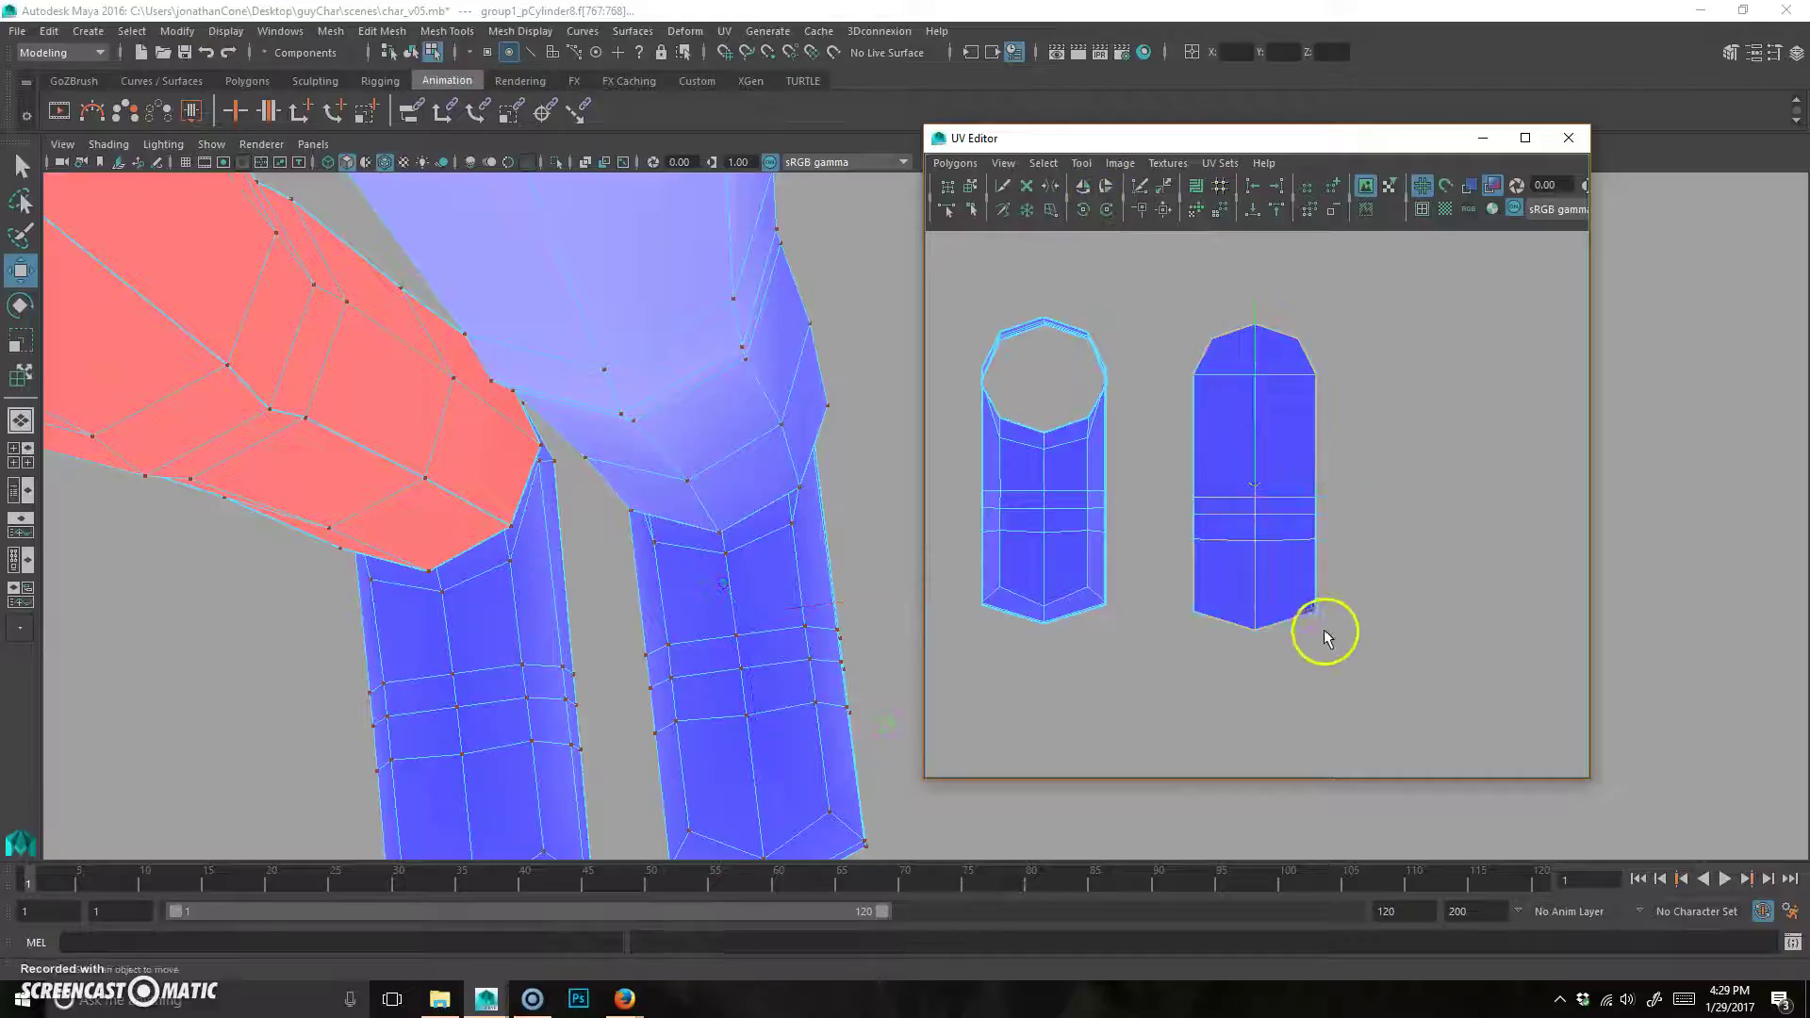
click(1263, 565)
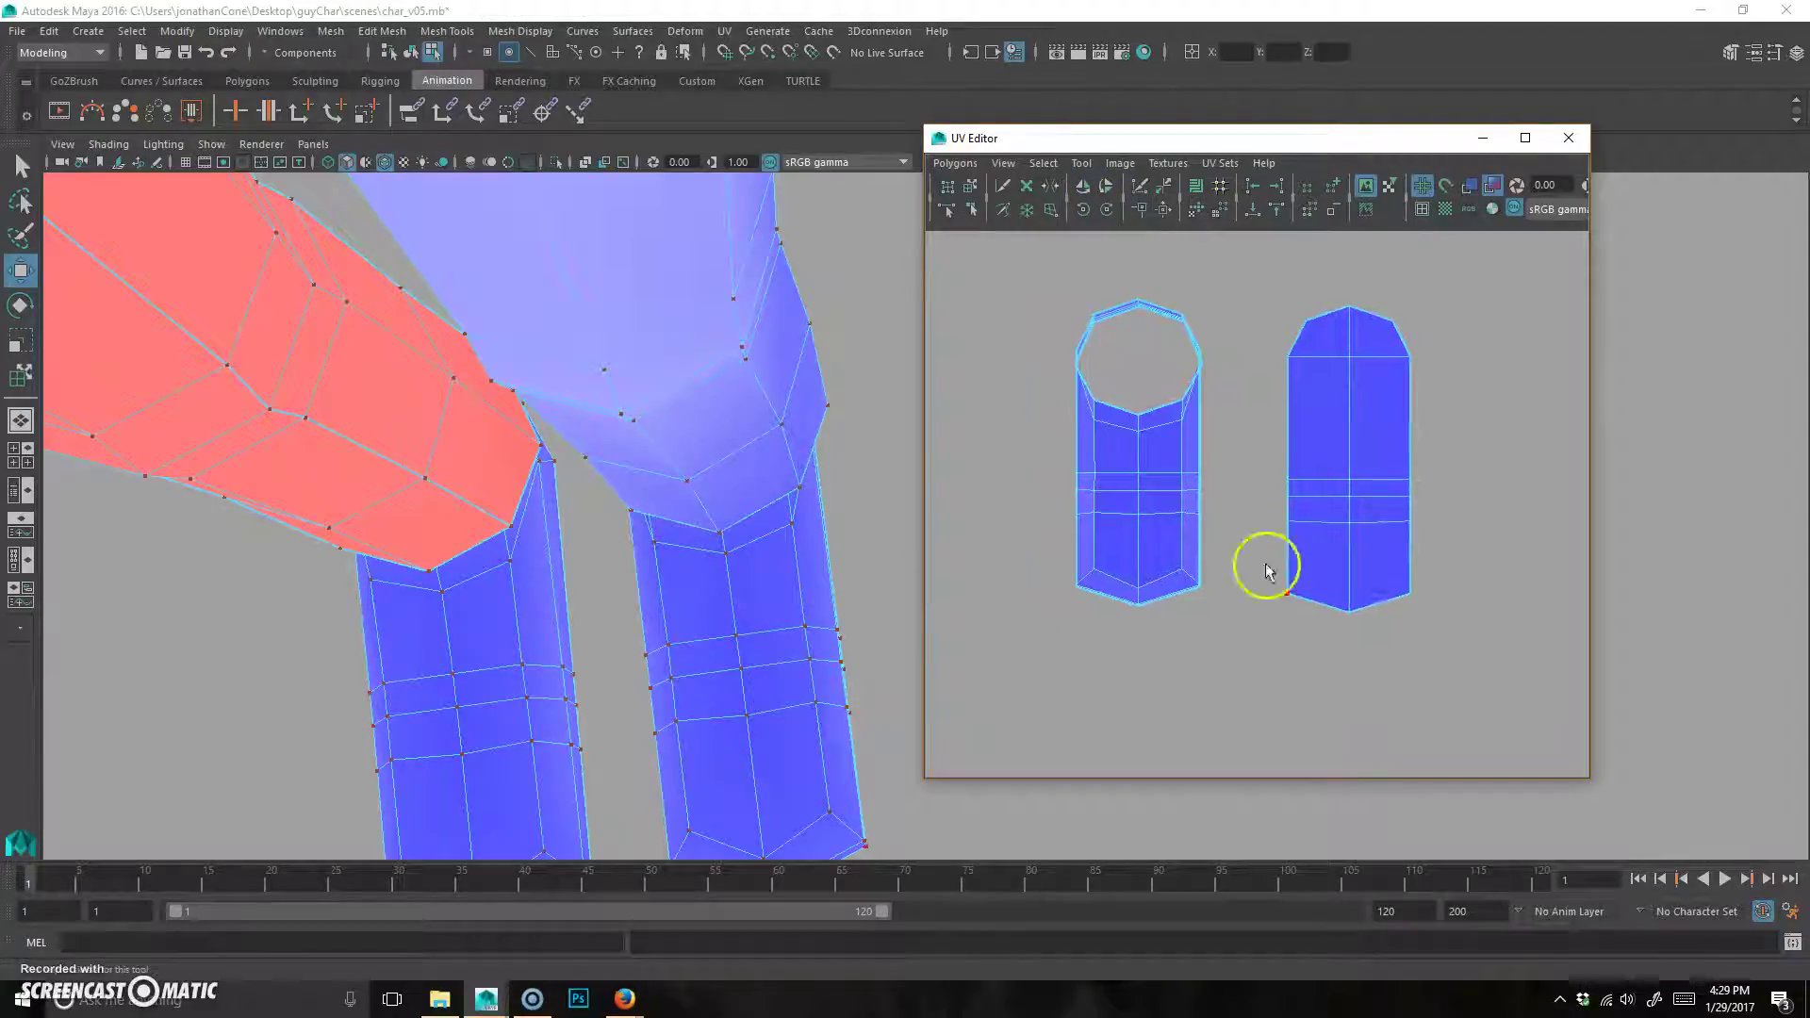
Replace the distortion display with shaded UV shells, and flip the sole shell and back to test its facing.
click(1493, 187)
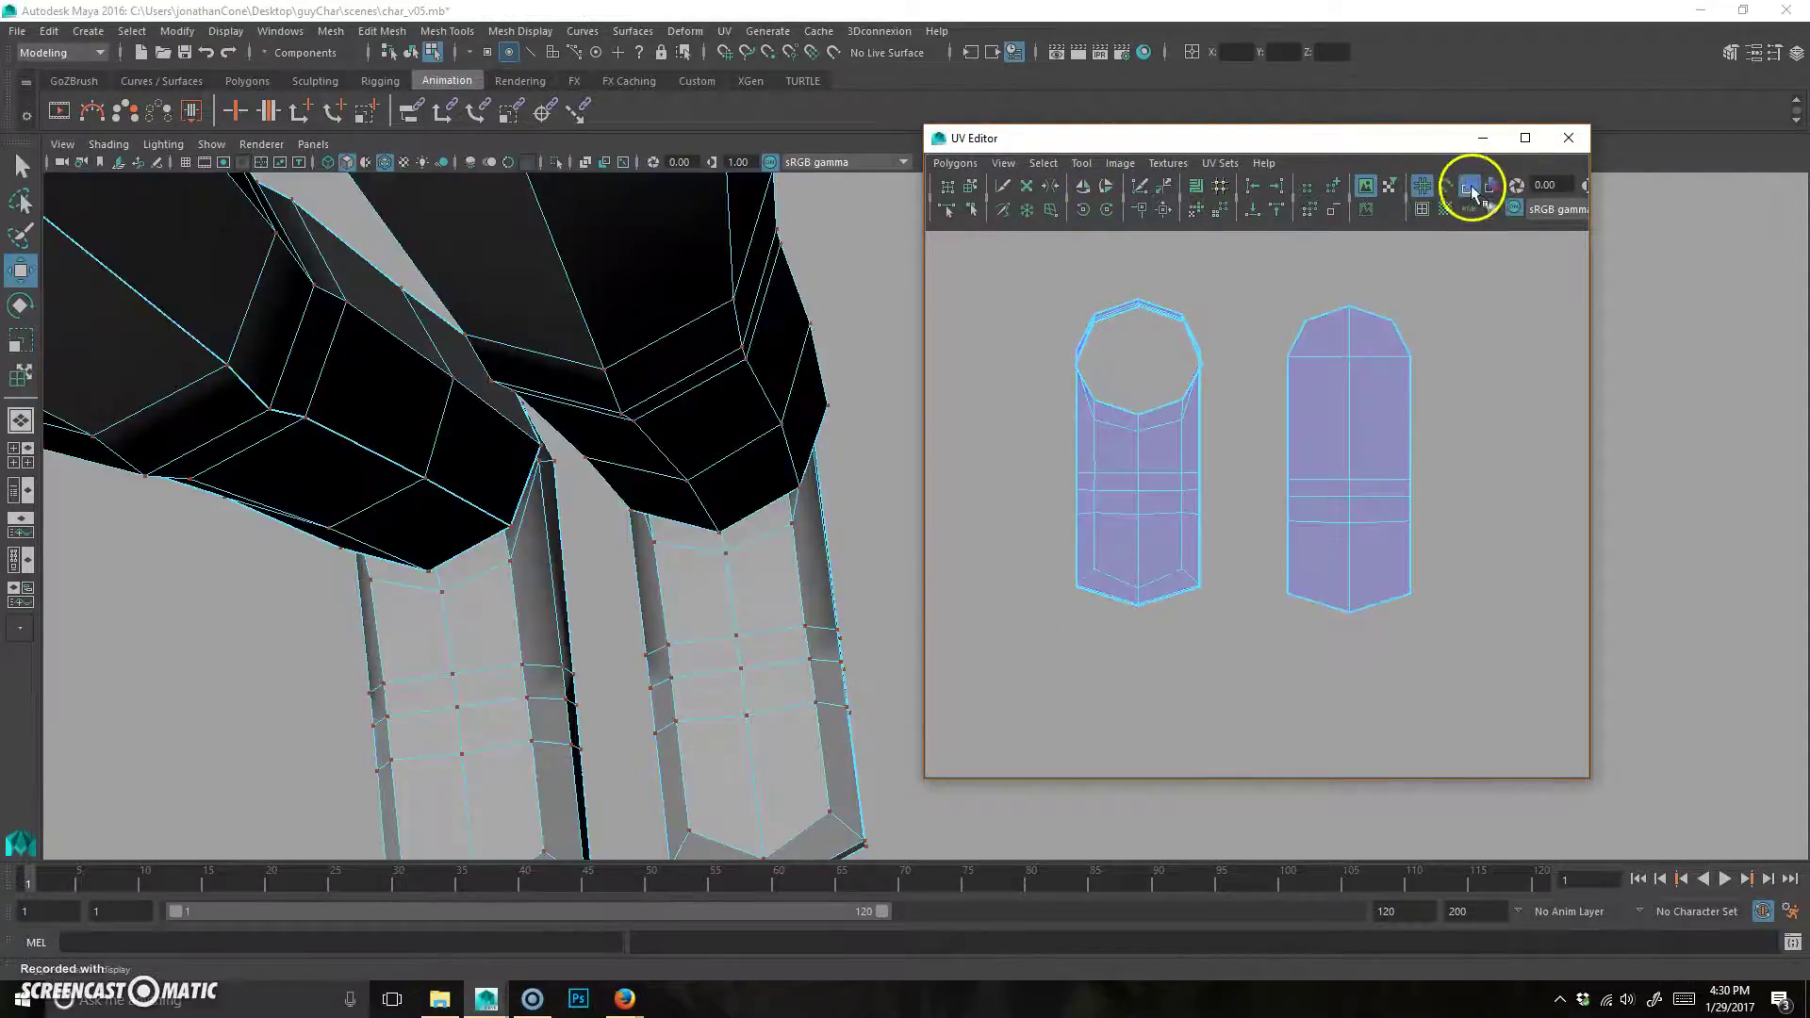
drag(1493, 274, 1489, 272)
click(1082, 186)
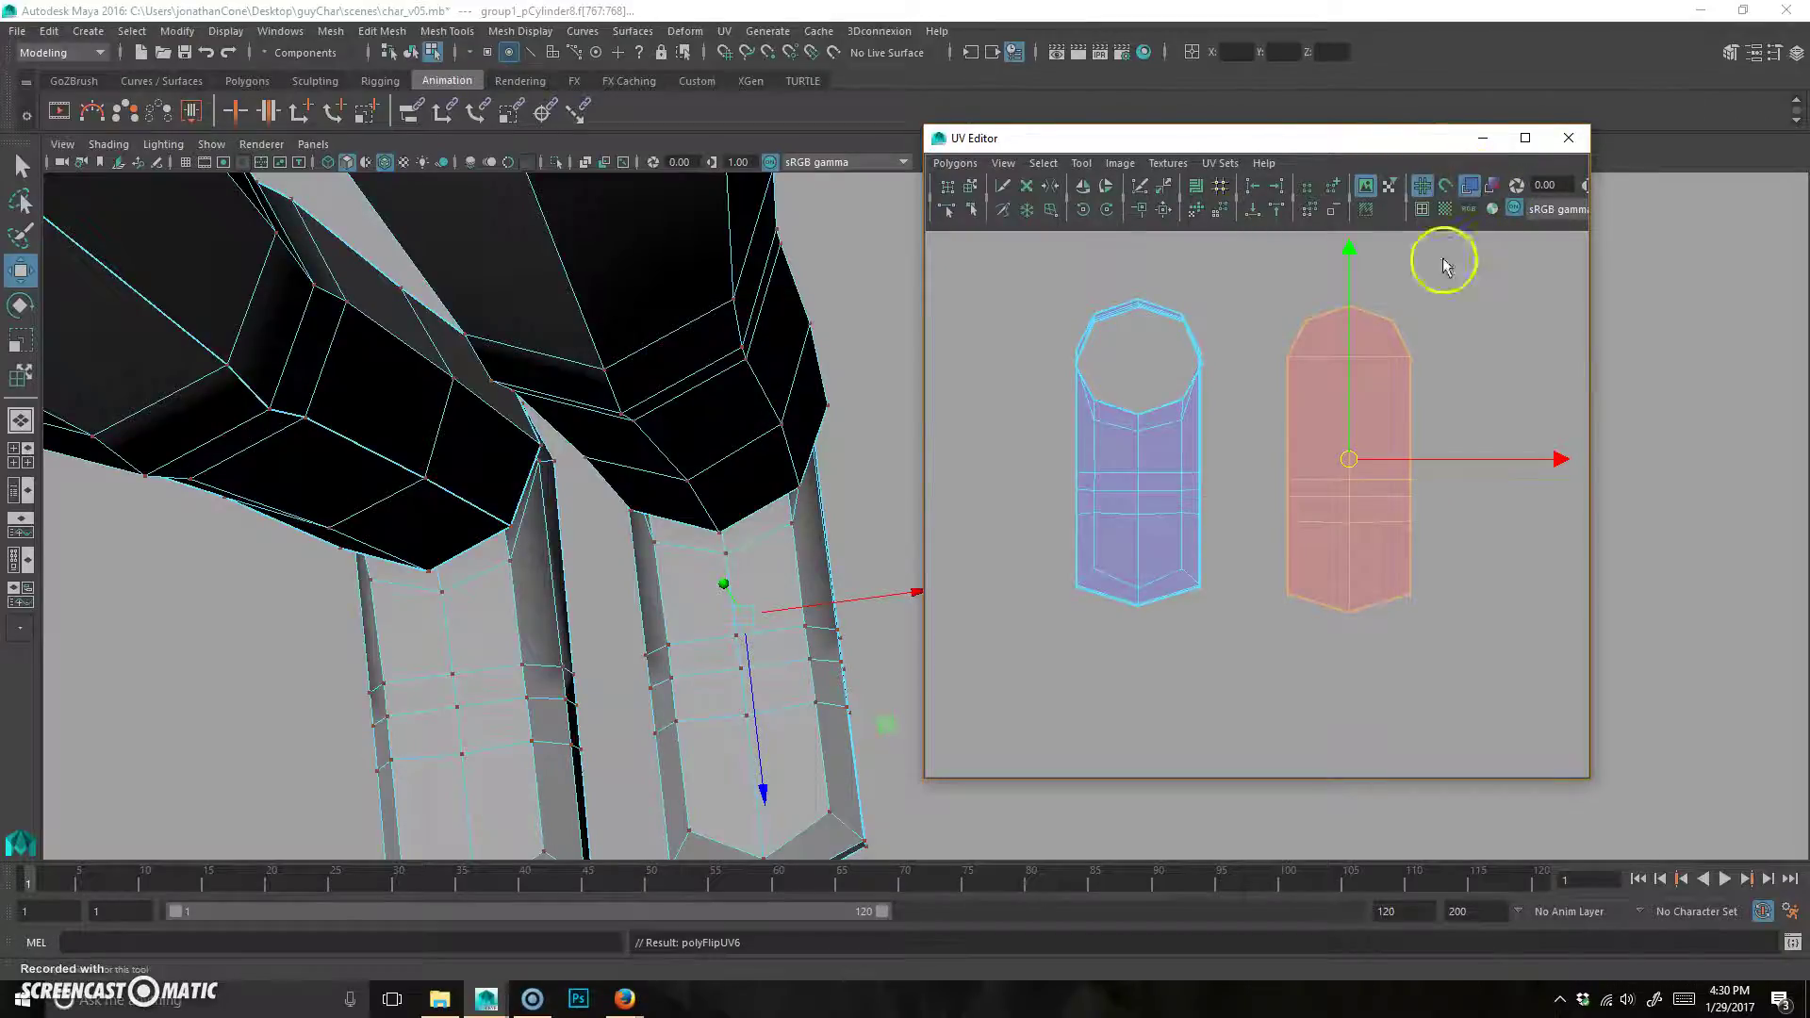
drag(1253, 664, 1495, 251)
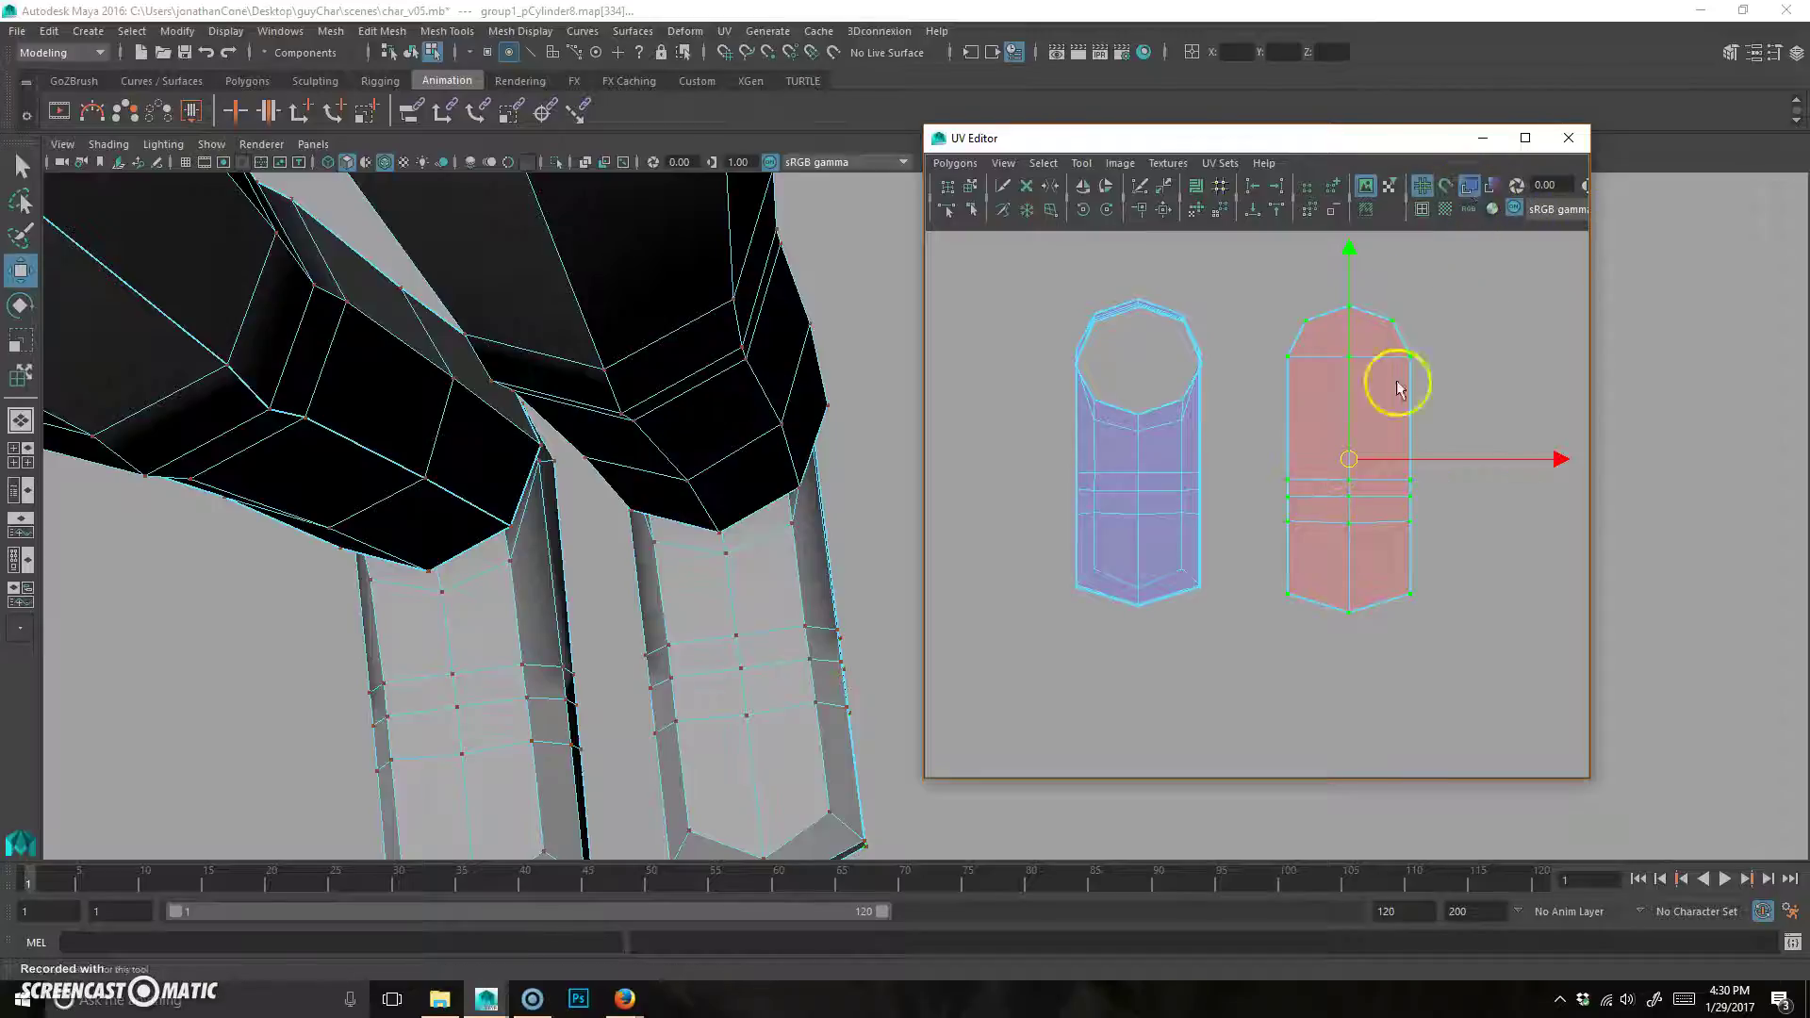
click(1083, 185)
click(1446, 315)
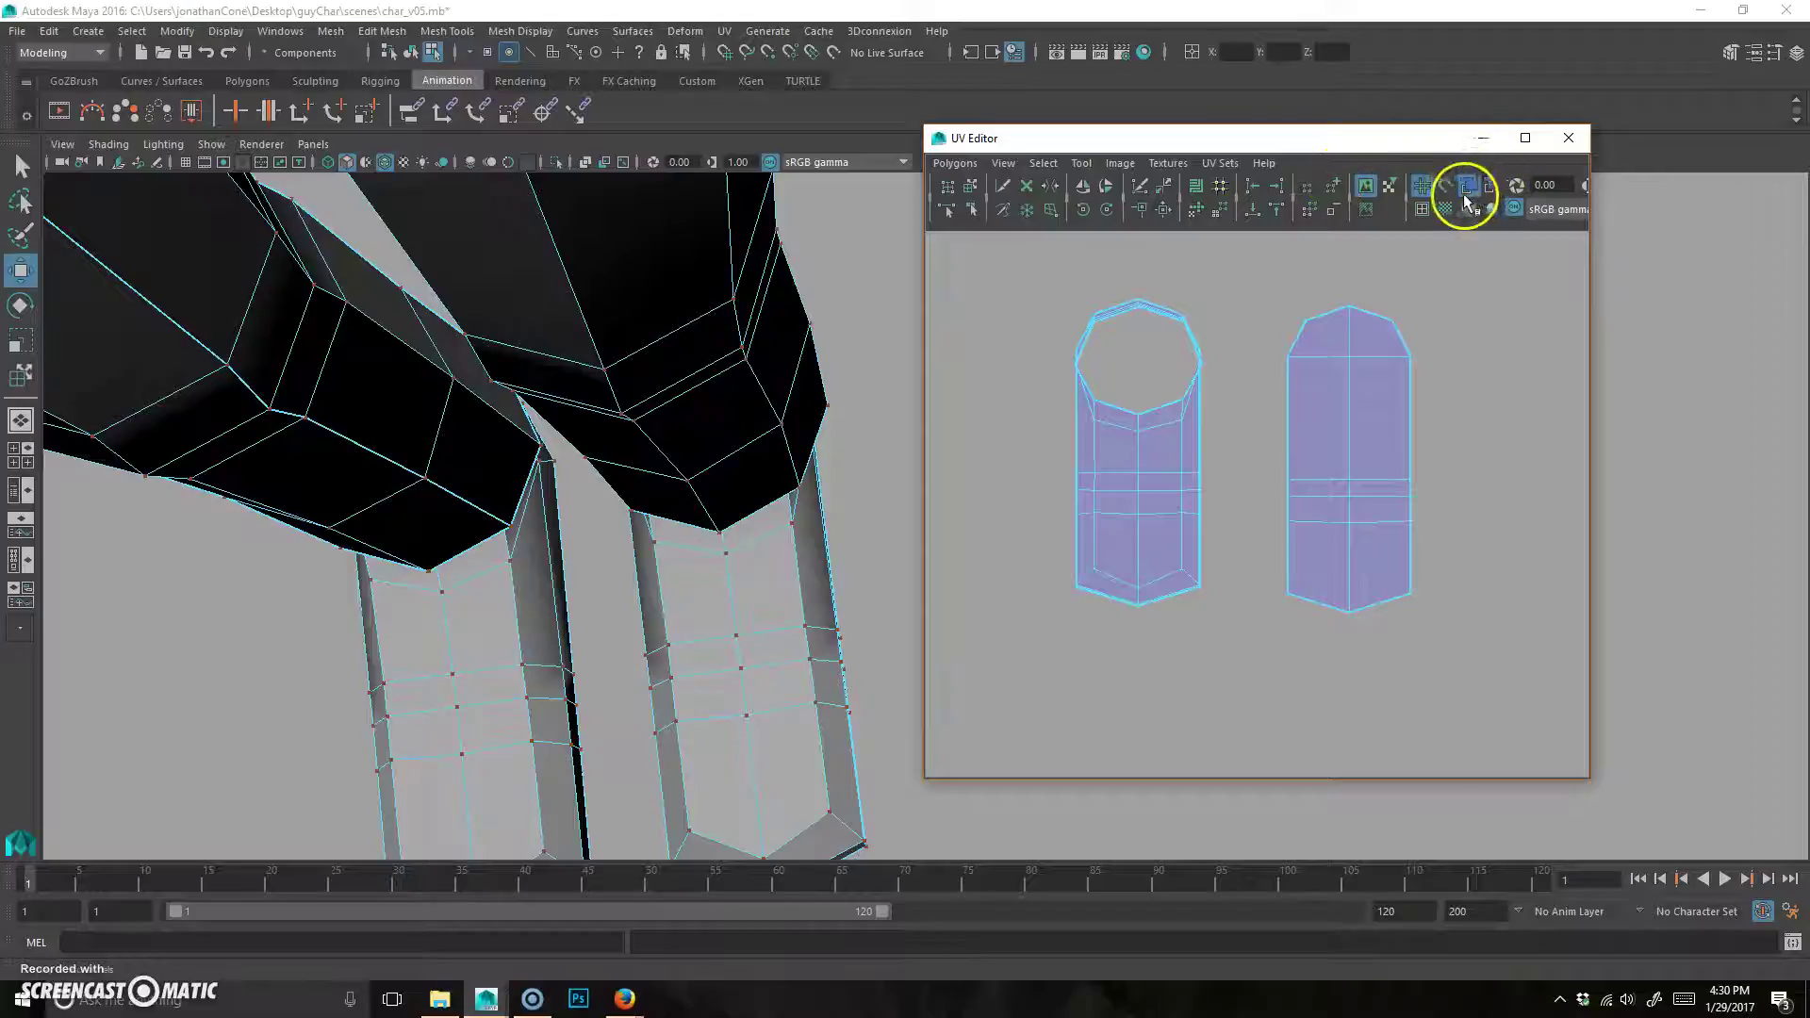
Select the UVs down the back centre line of the heel and cut the UV edges there.
scroll(1129, 347, up, 3)
alt+drag(693, 682, 635, 607)
alt+middle_drag(822, 522, 642, 582)
alt+drag(642, 582, 626, 556)
alt+middle_drag(679, 543, 766, 521)
alt+drag(765, 520, 773, 359)
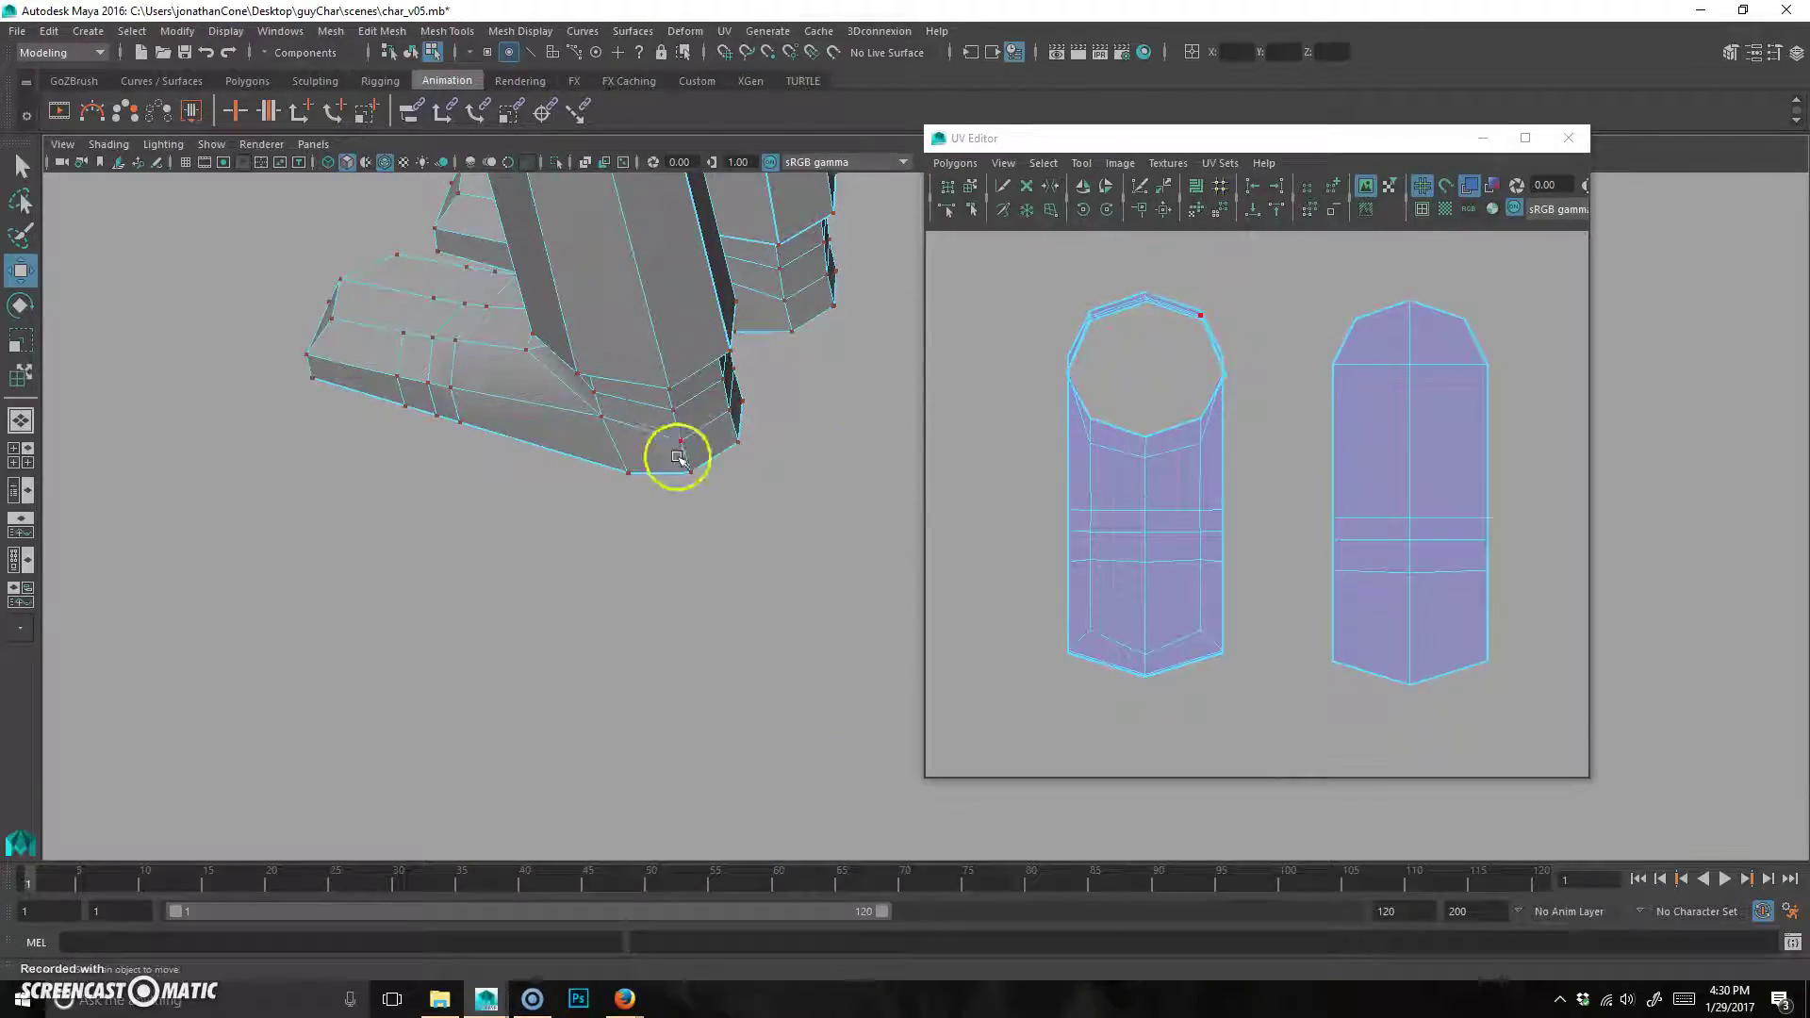
alt+drag(679, 459, 886, 378)
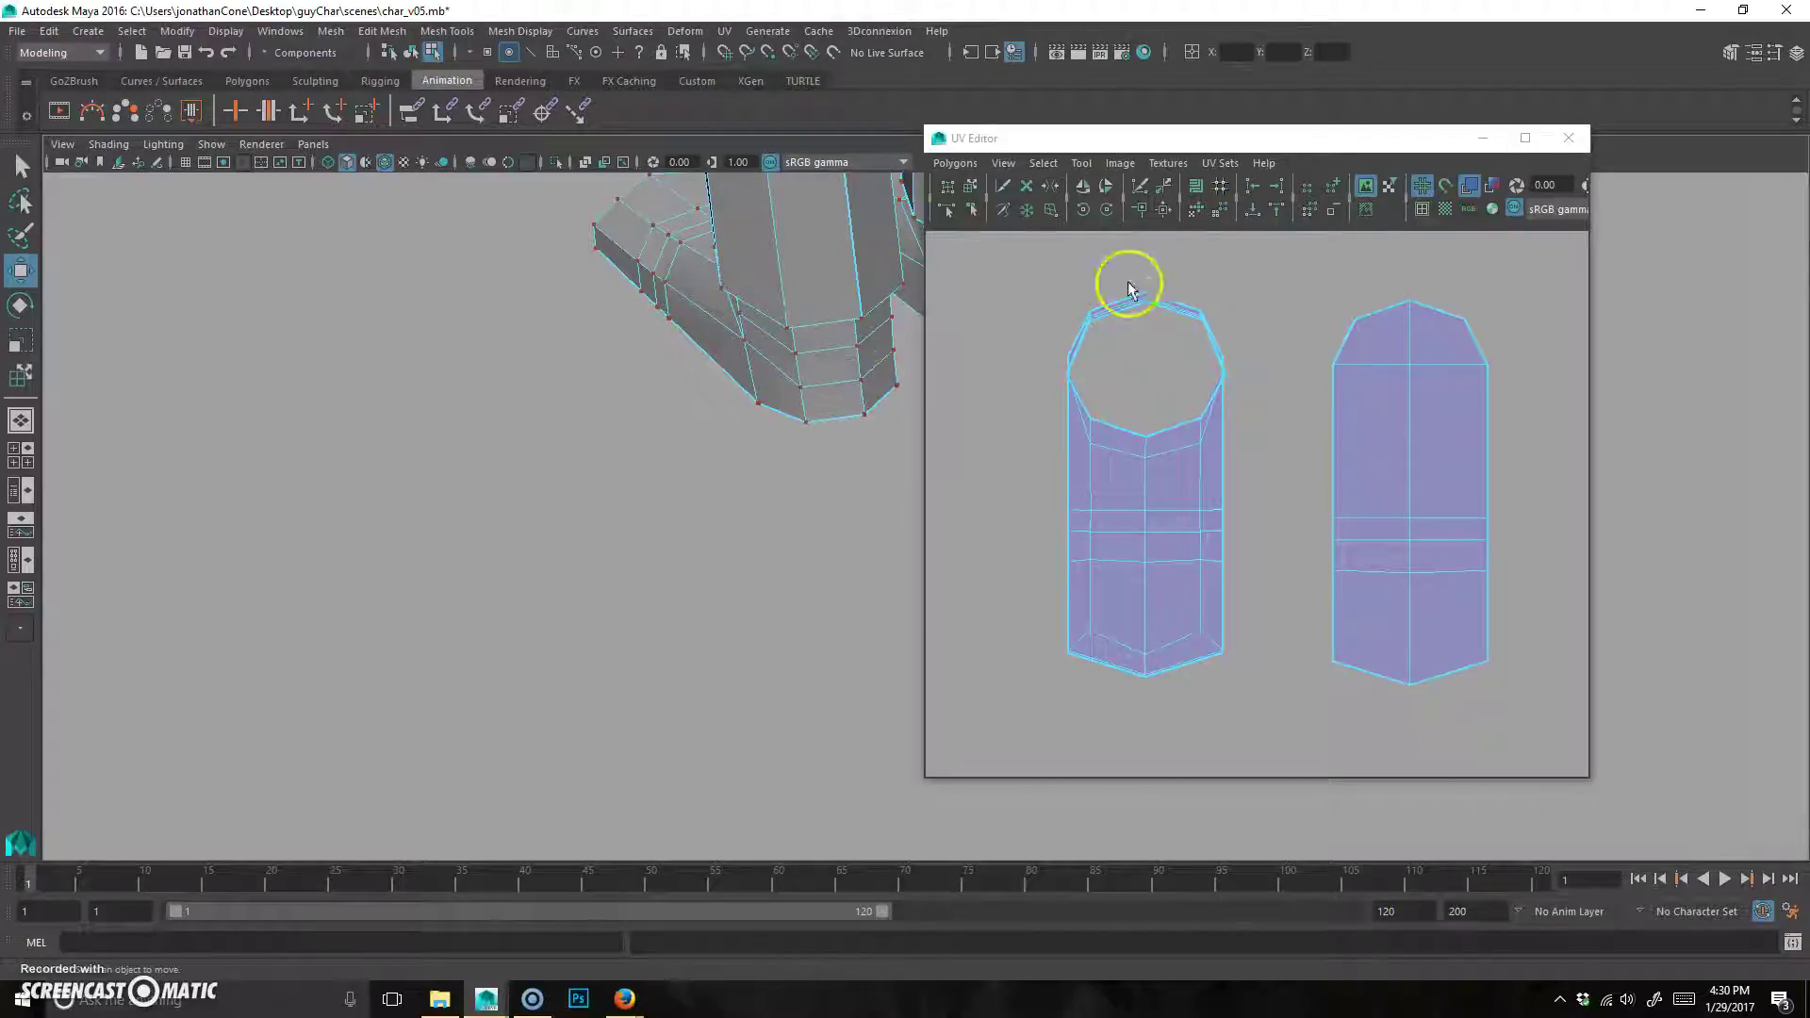
mouse_move(1120, 454)
alt+middle_down()
mouse_move(1172, 432)
mouse_move(1111, 457)
alt+middle_up()
drag(1111, 457, 1154, 347)
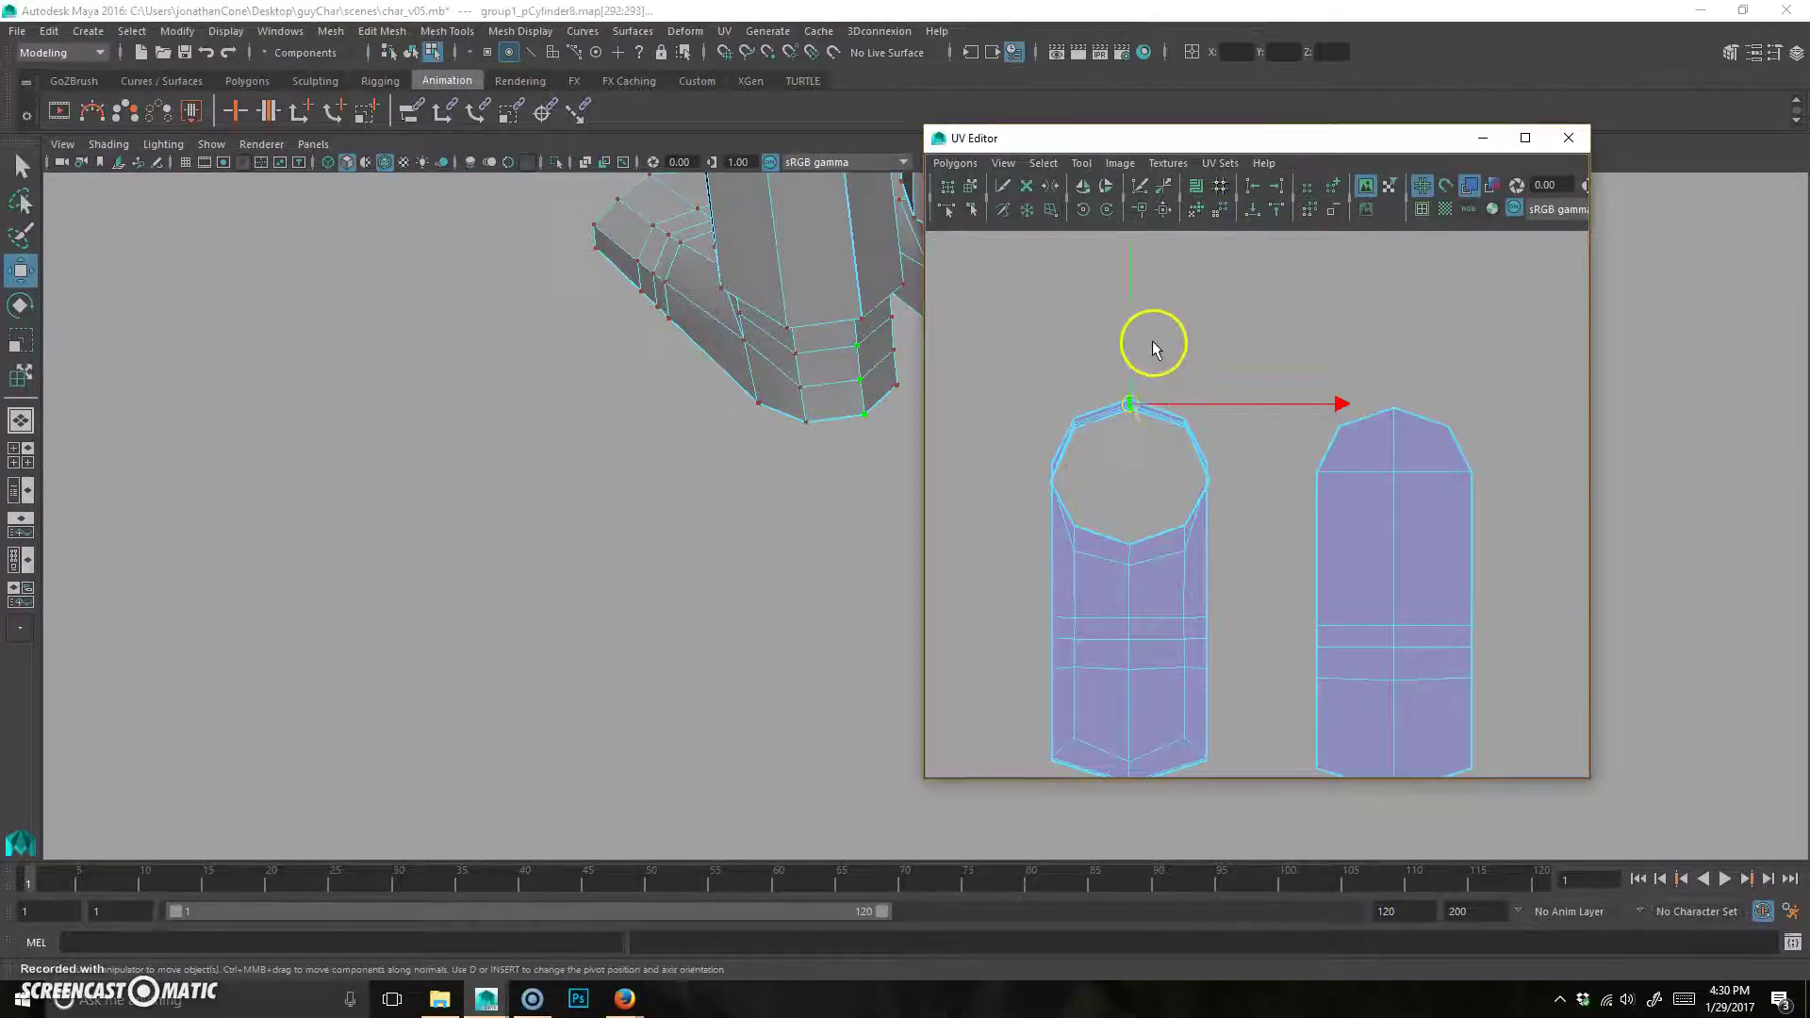
alt+right_drag(1044, 429, 1367, 476)
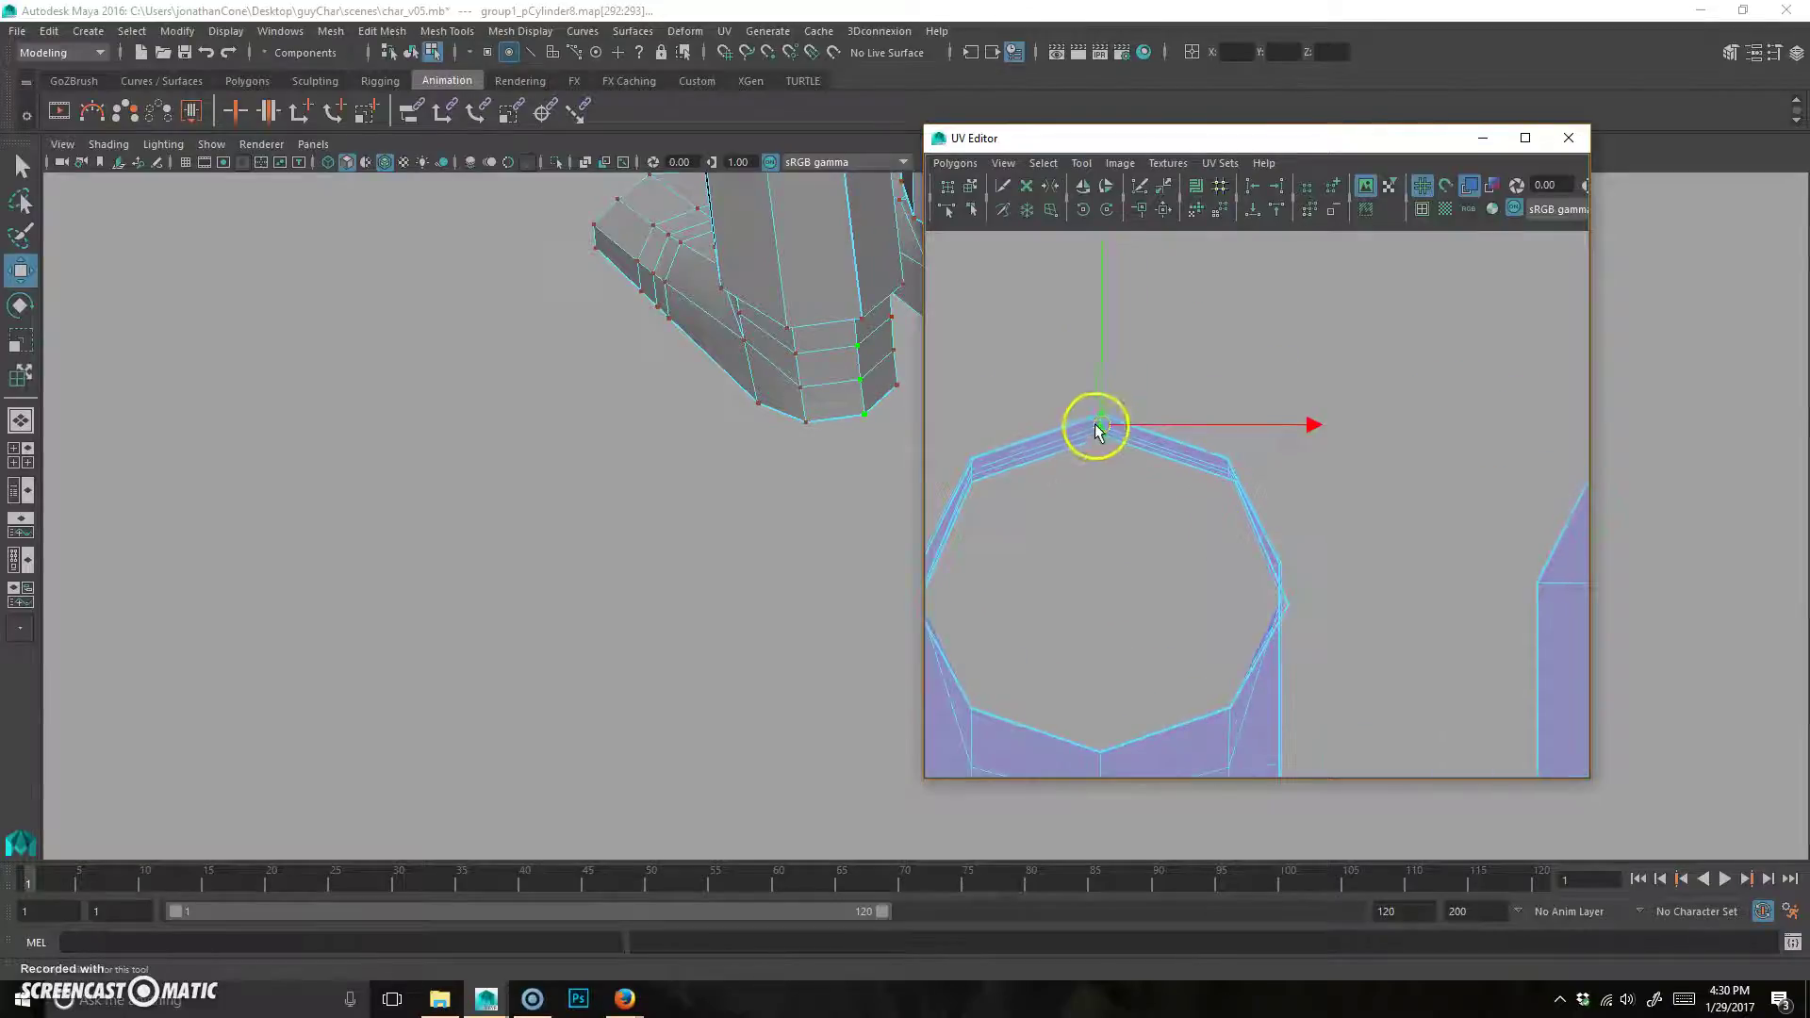
alt+right_drag(1112, 461, 981, 436)
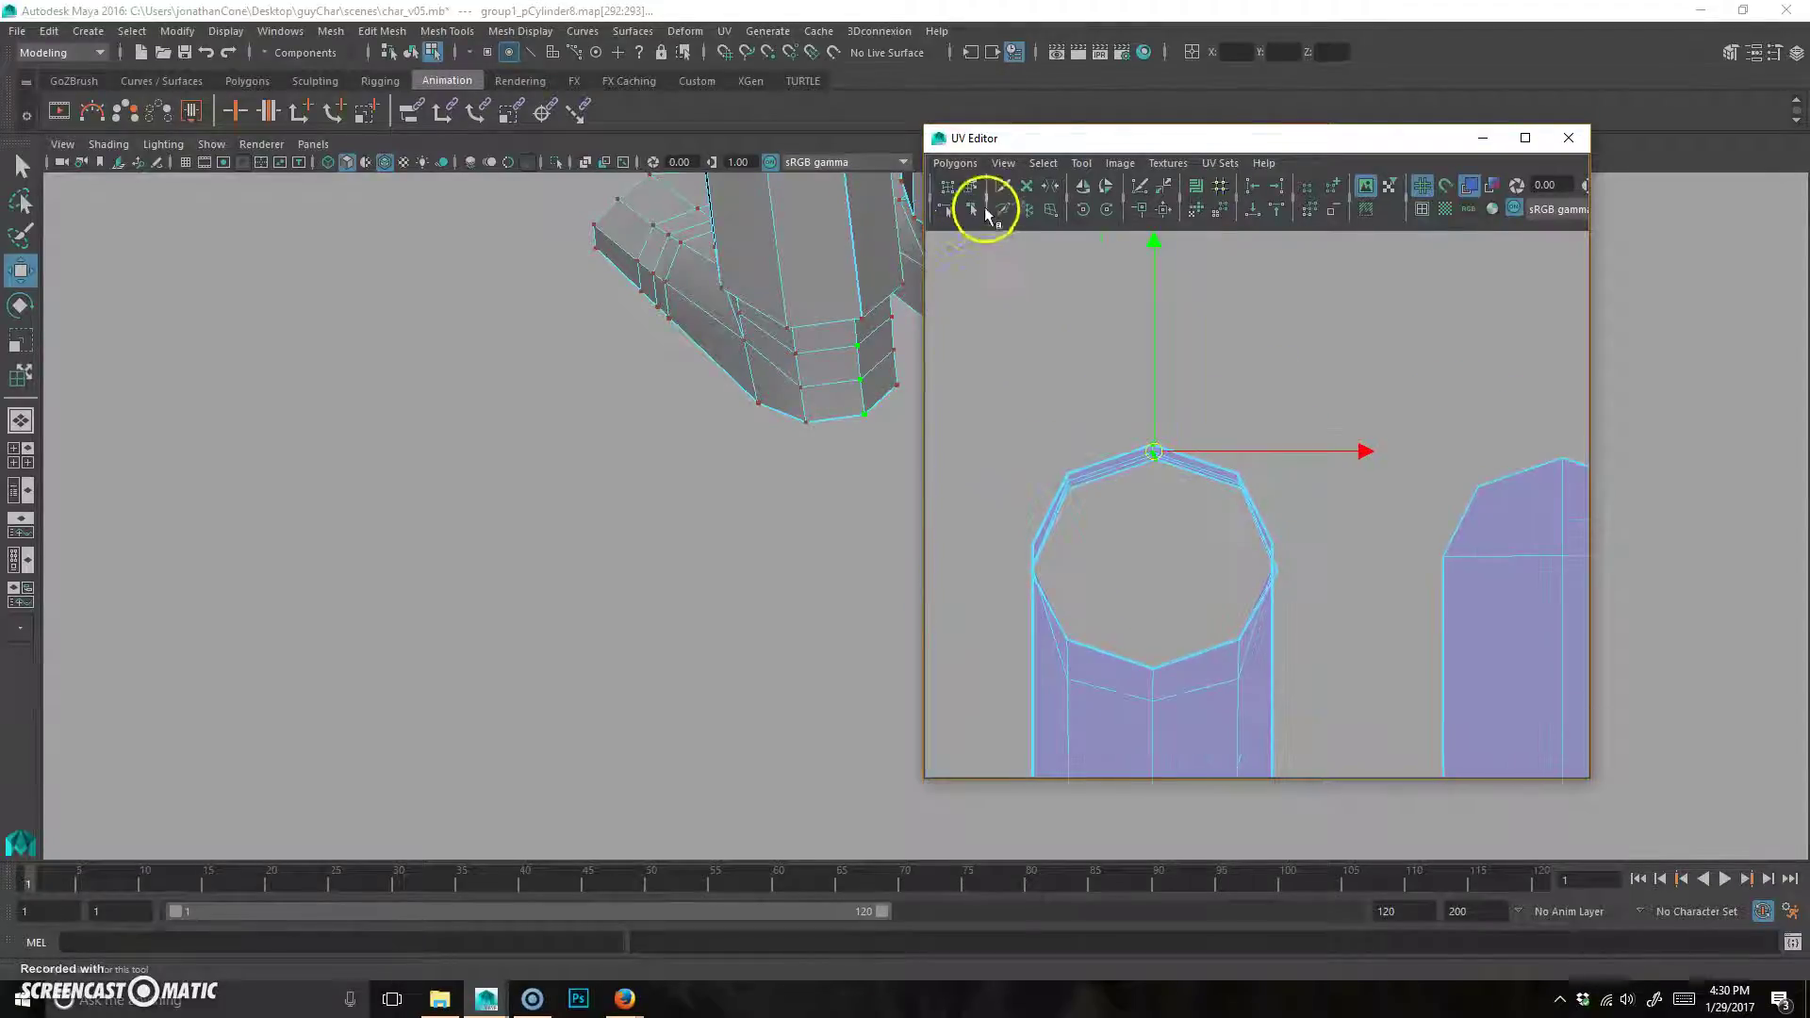
click(955, 163)
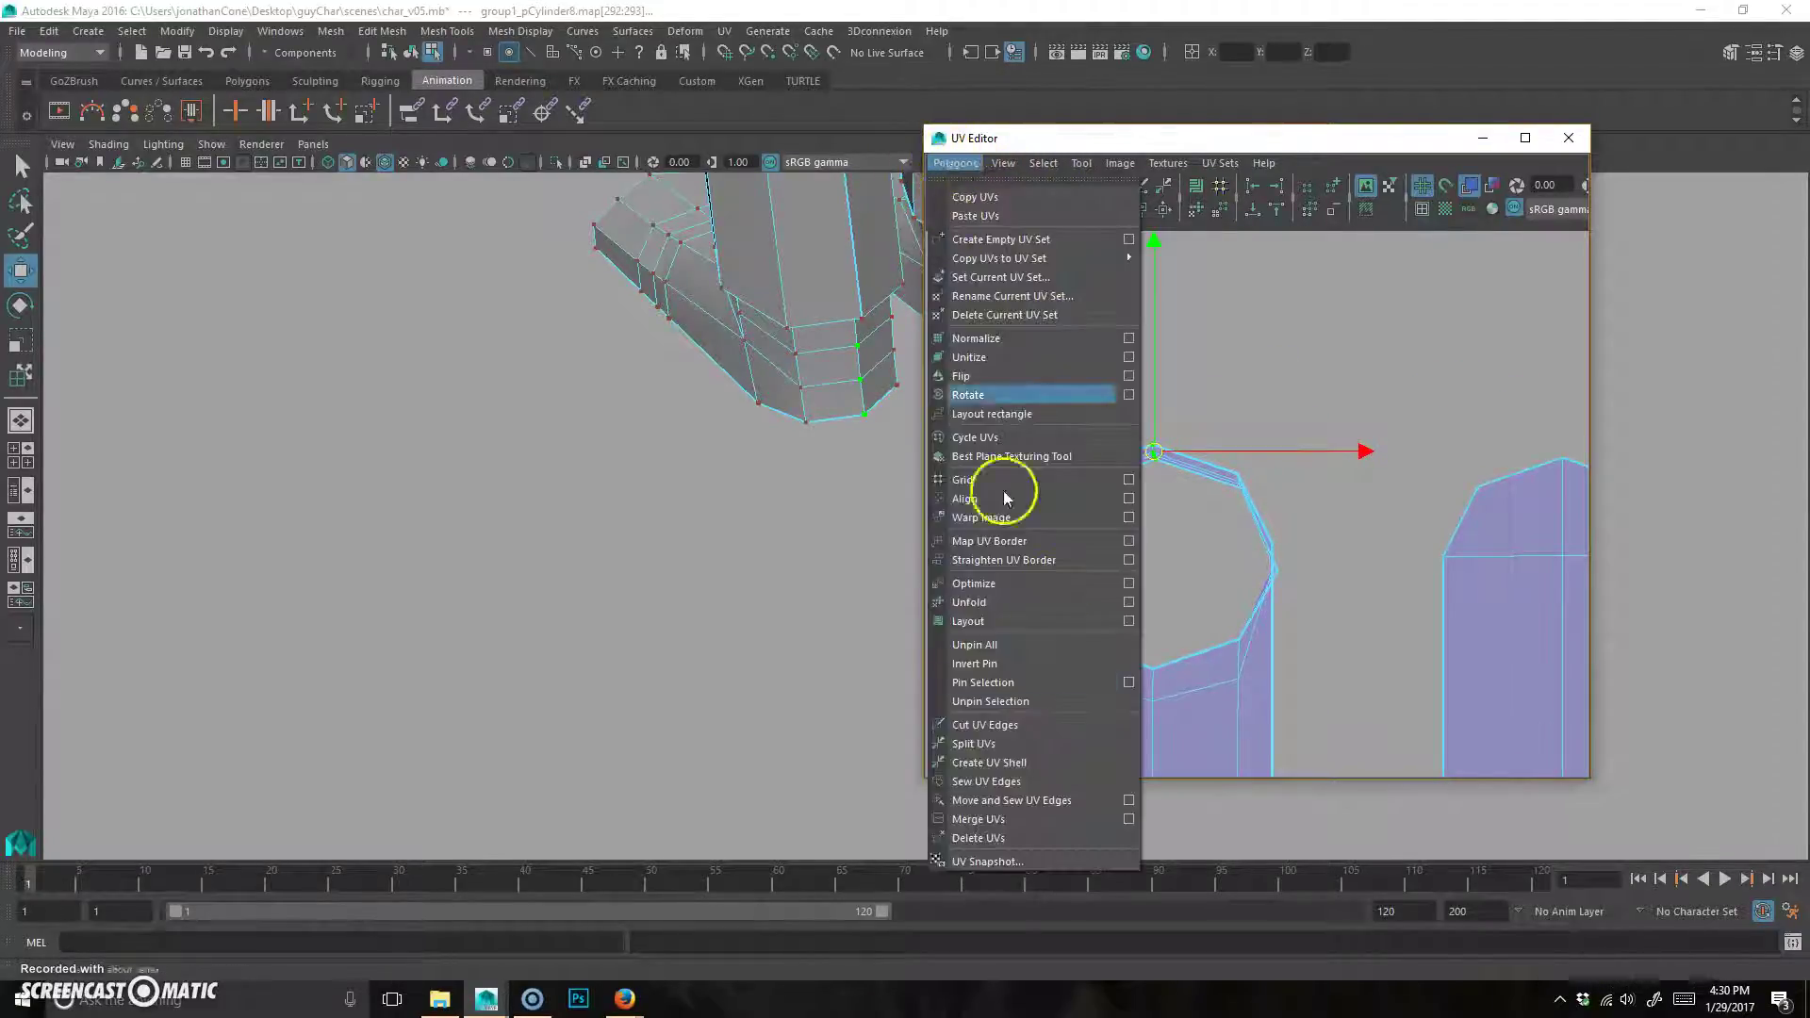
click(1010, 727)
Select the foot's upper UV shell and unfold and relax it with the Smooth UV Tool until it spreads open at the heel.
alt+right_drag(1414, 518, 1071, 541)
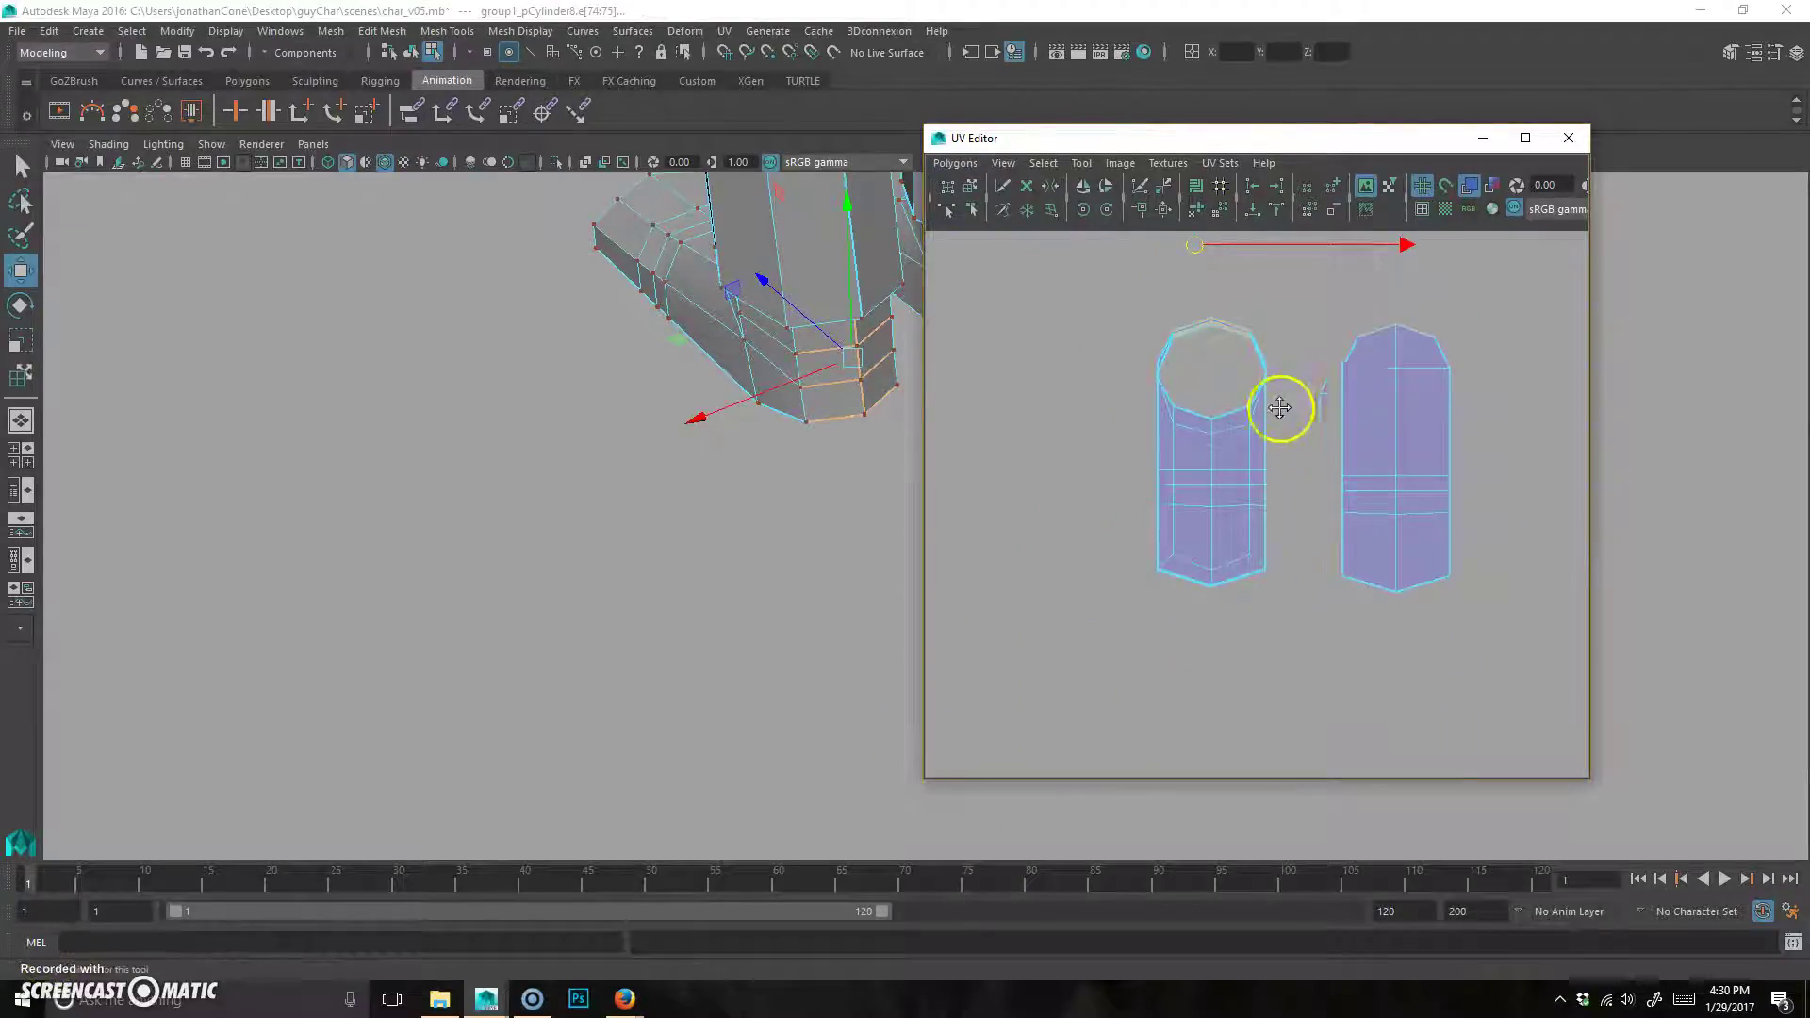
alt+middle_drag(1286, 409, 1195, 476)
drag(1002, 712, 1210, 344)
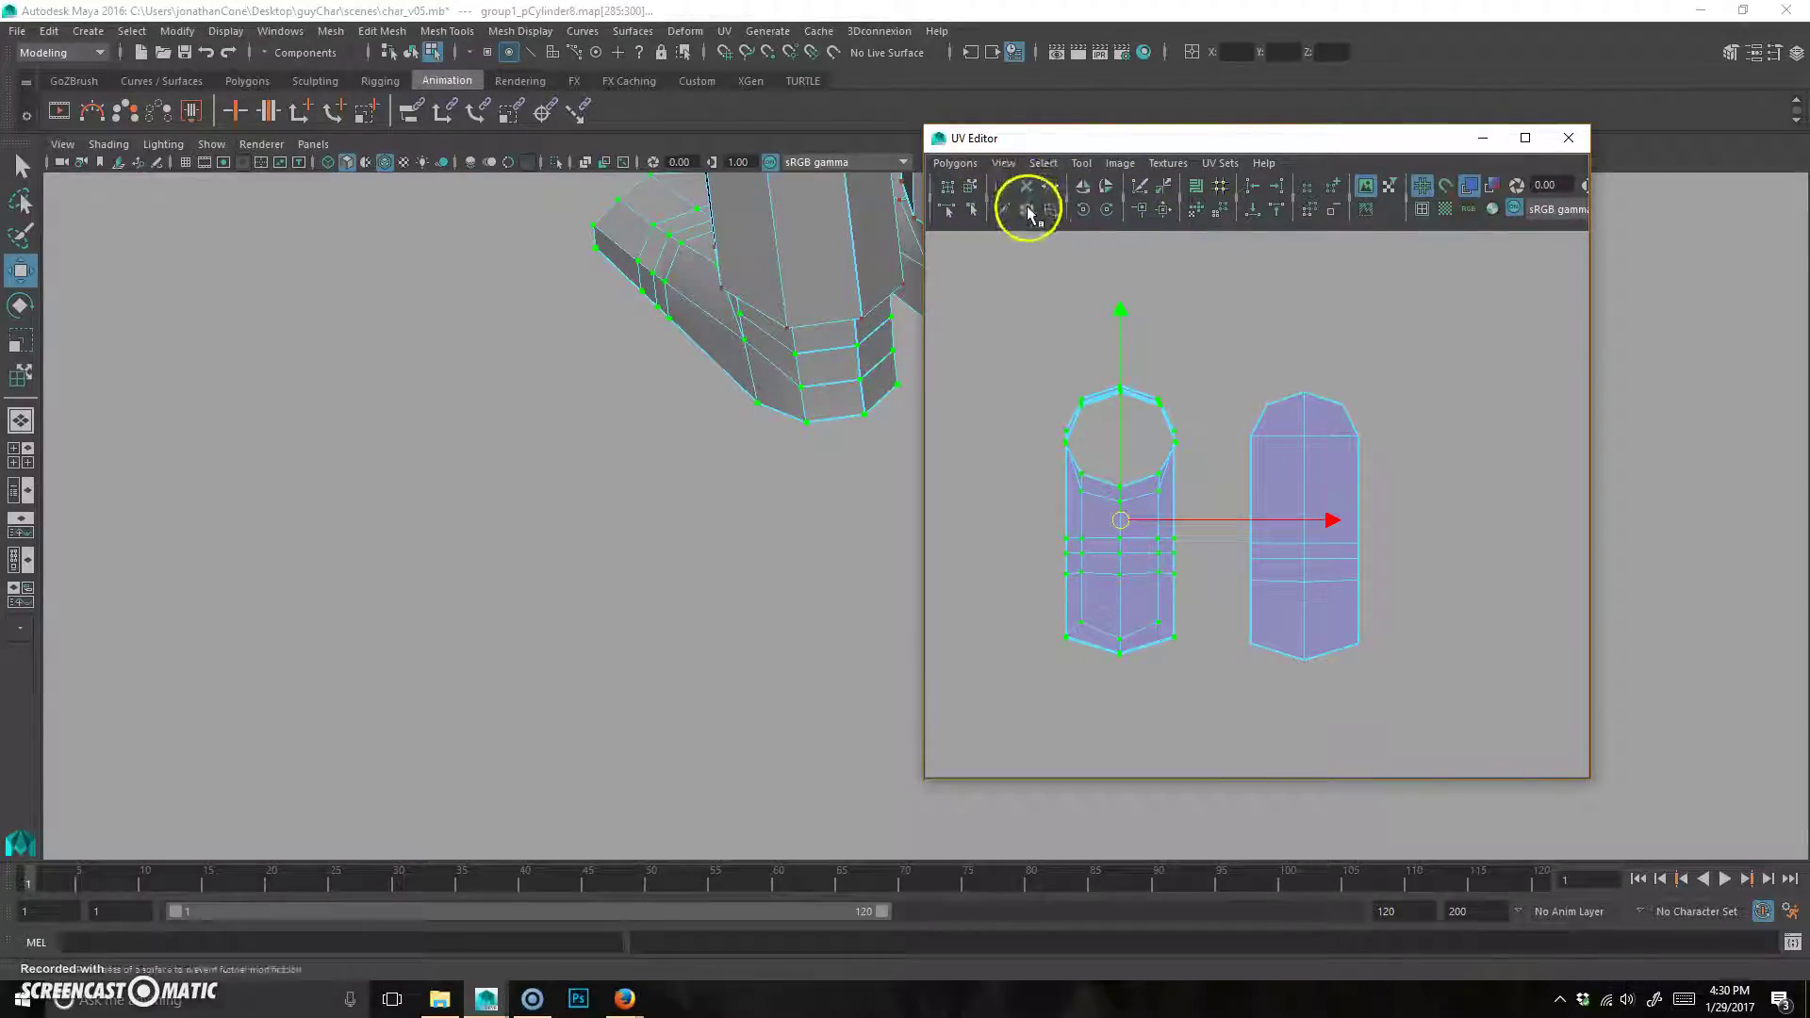
click(1058, 168)
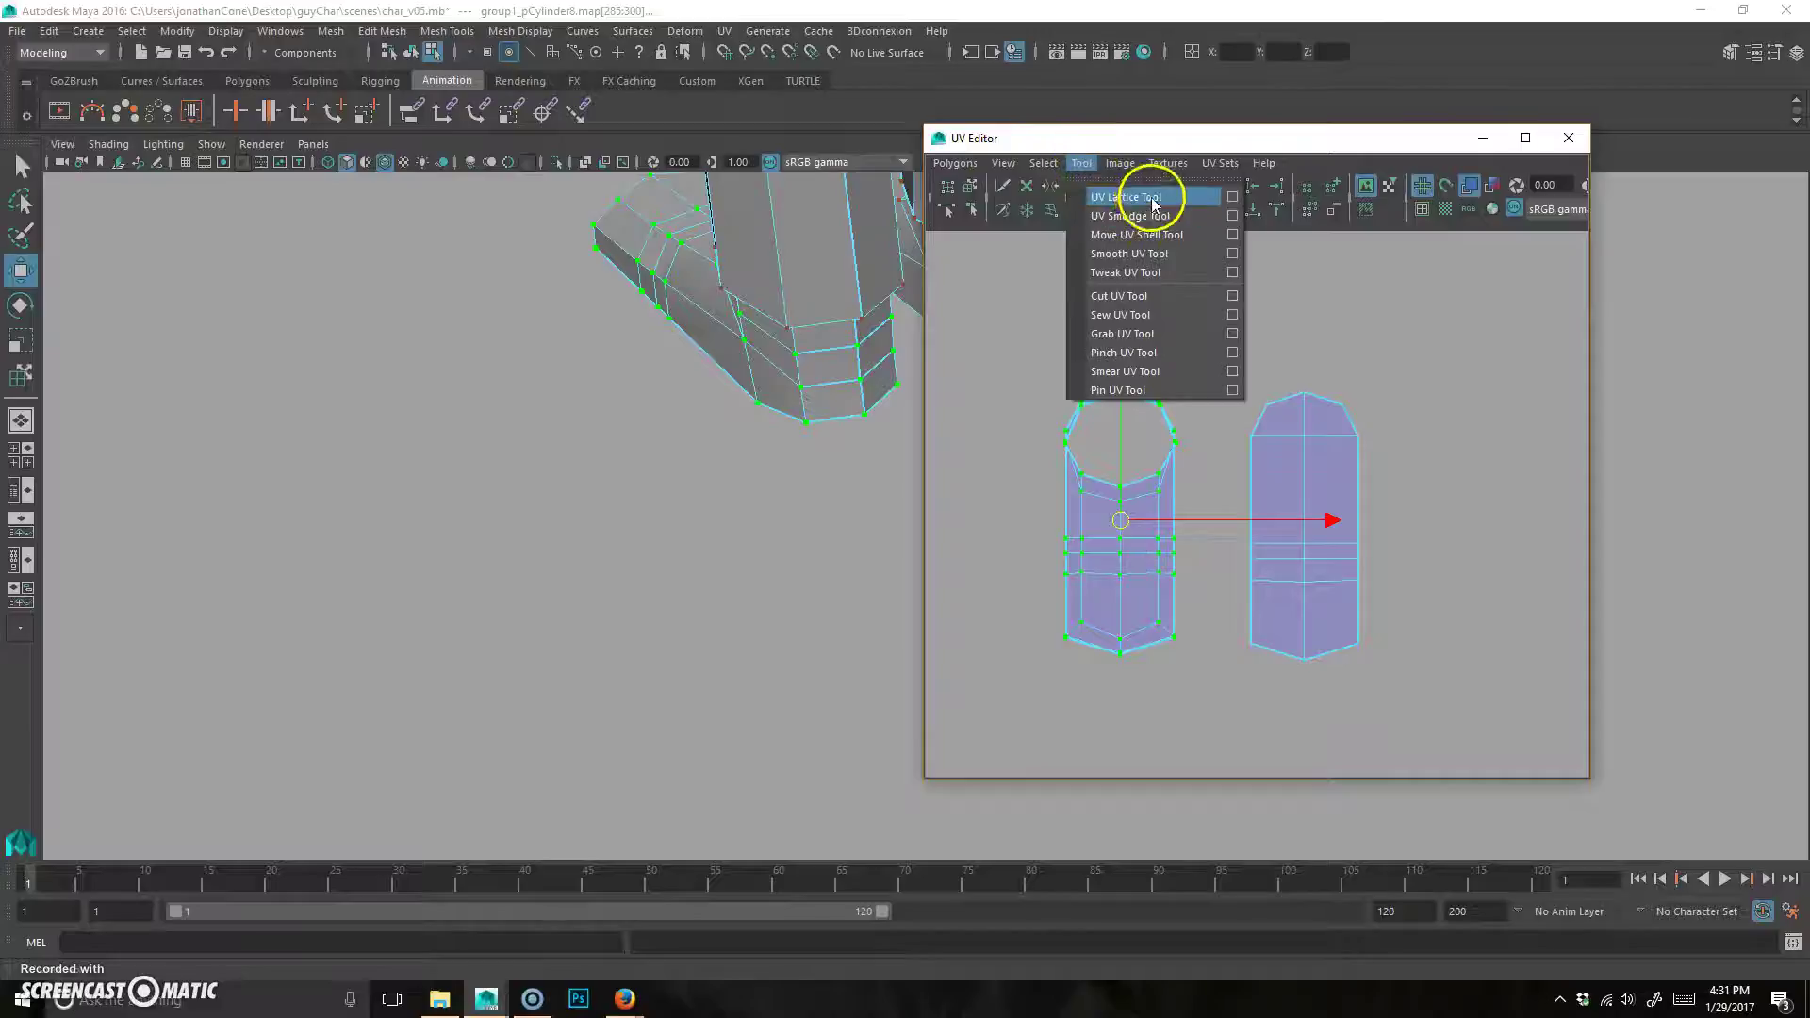
click(1165, 254)
drag(1041, 663, 1680, 638)
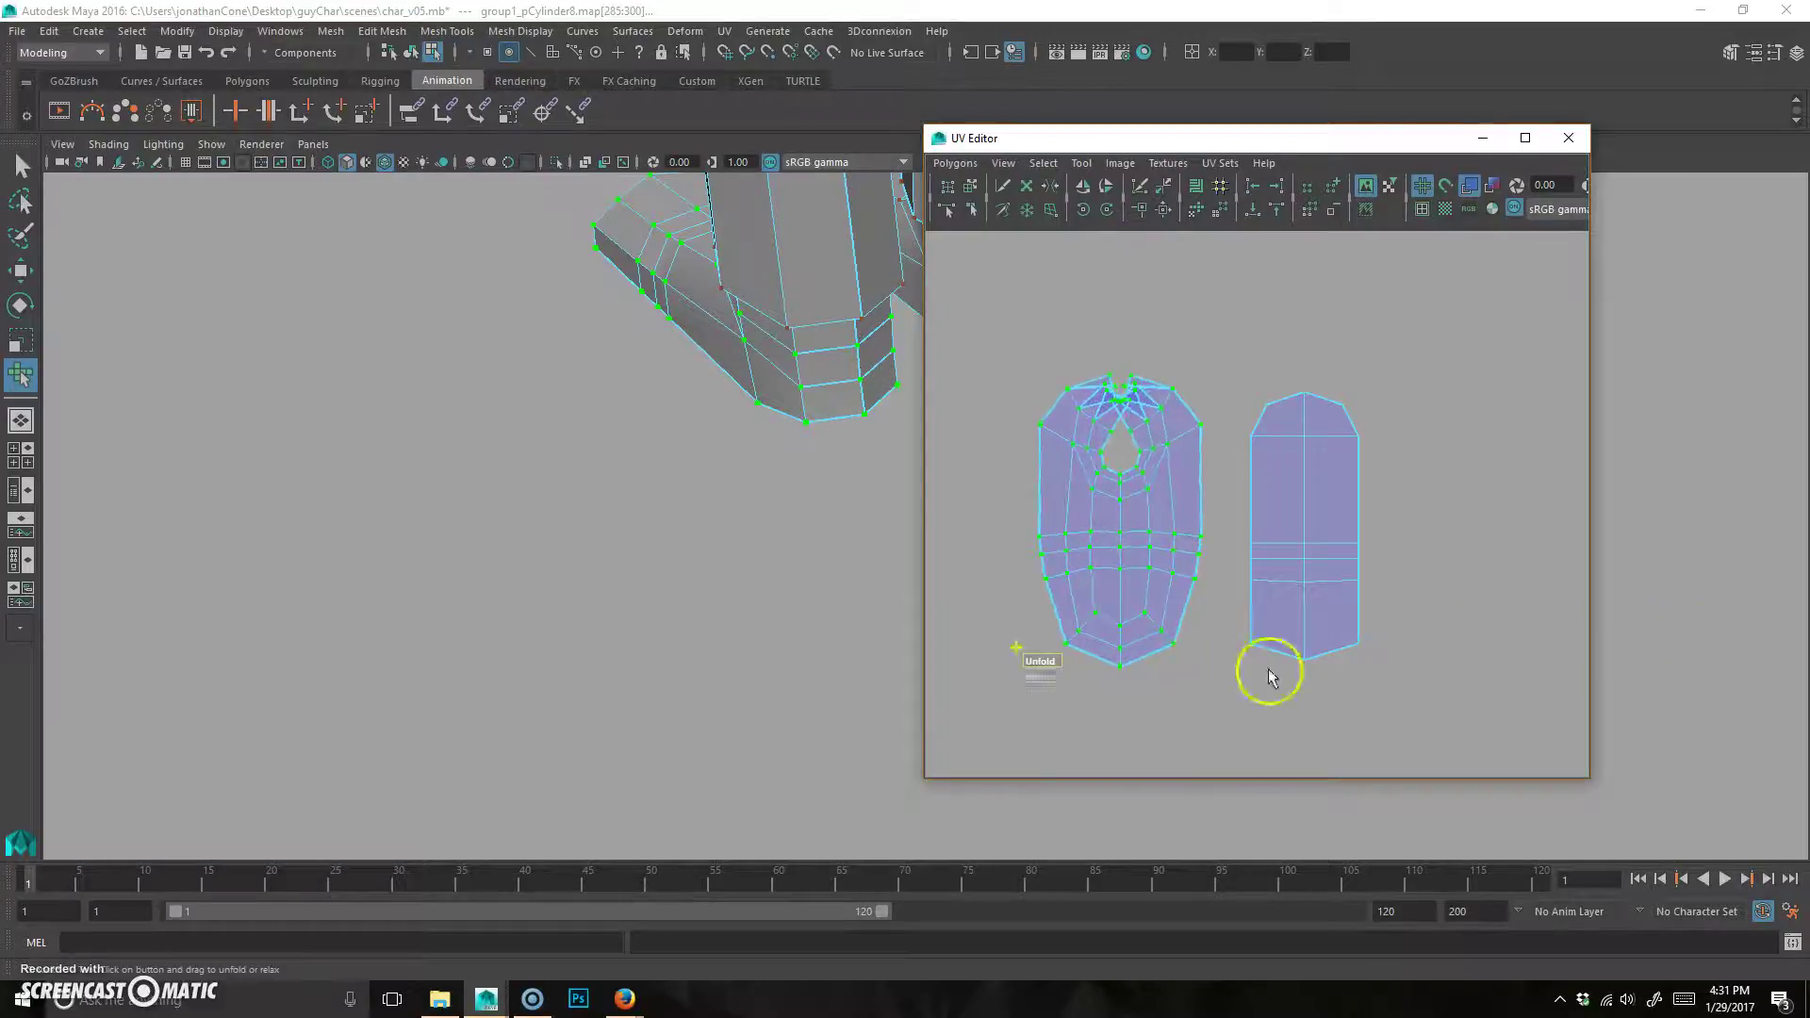
drag(1042, 661, 1752, 684)
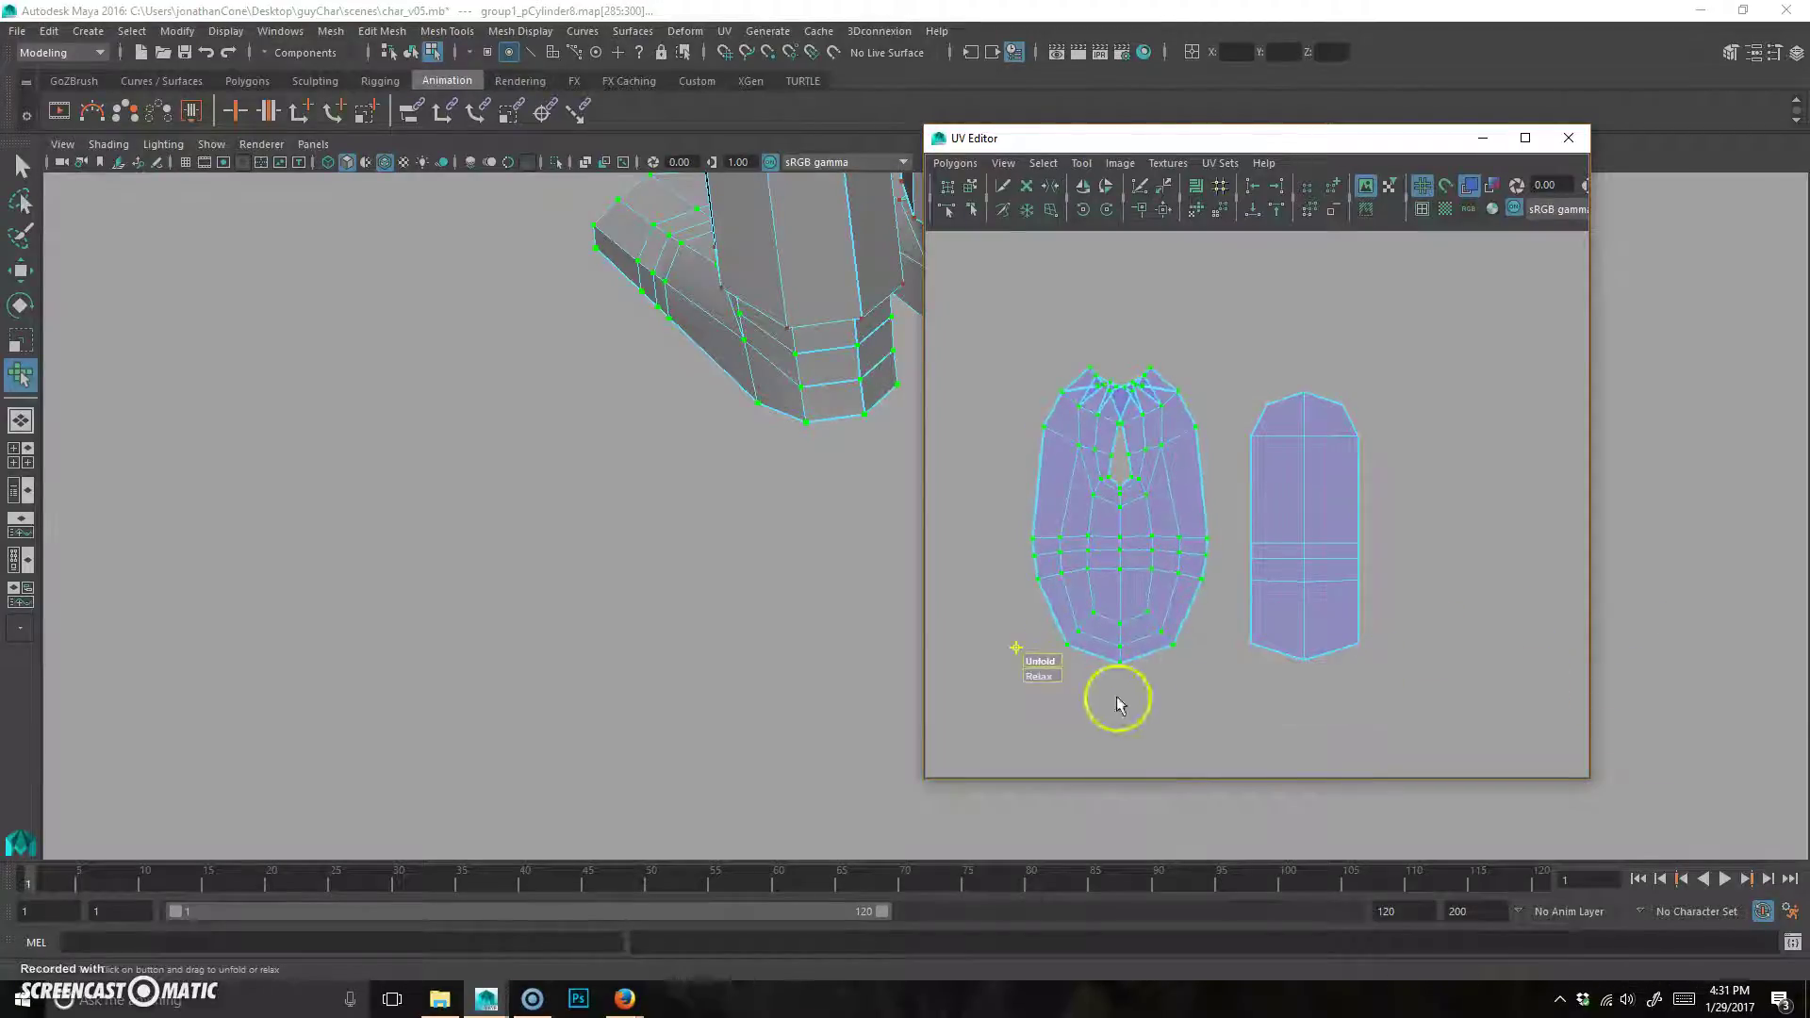
drag(1043, 663, 1402, 679)
mouse_move(1077, 558)
alt+right_down()
mouse_move(1111, 550)
mouse_move(1112, 457)
alt+right_up()
mouse_move(1088, 446)
alt+middle_down()
mouse_move(1220, 490)
mouse_move(1168, 469)
alt+middle_up()
key(w)
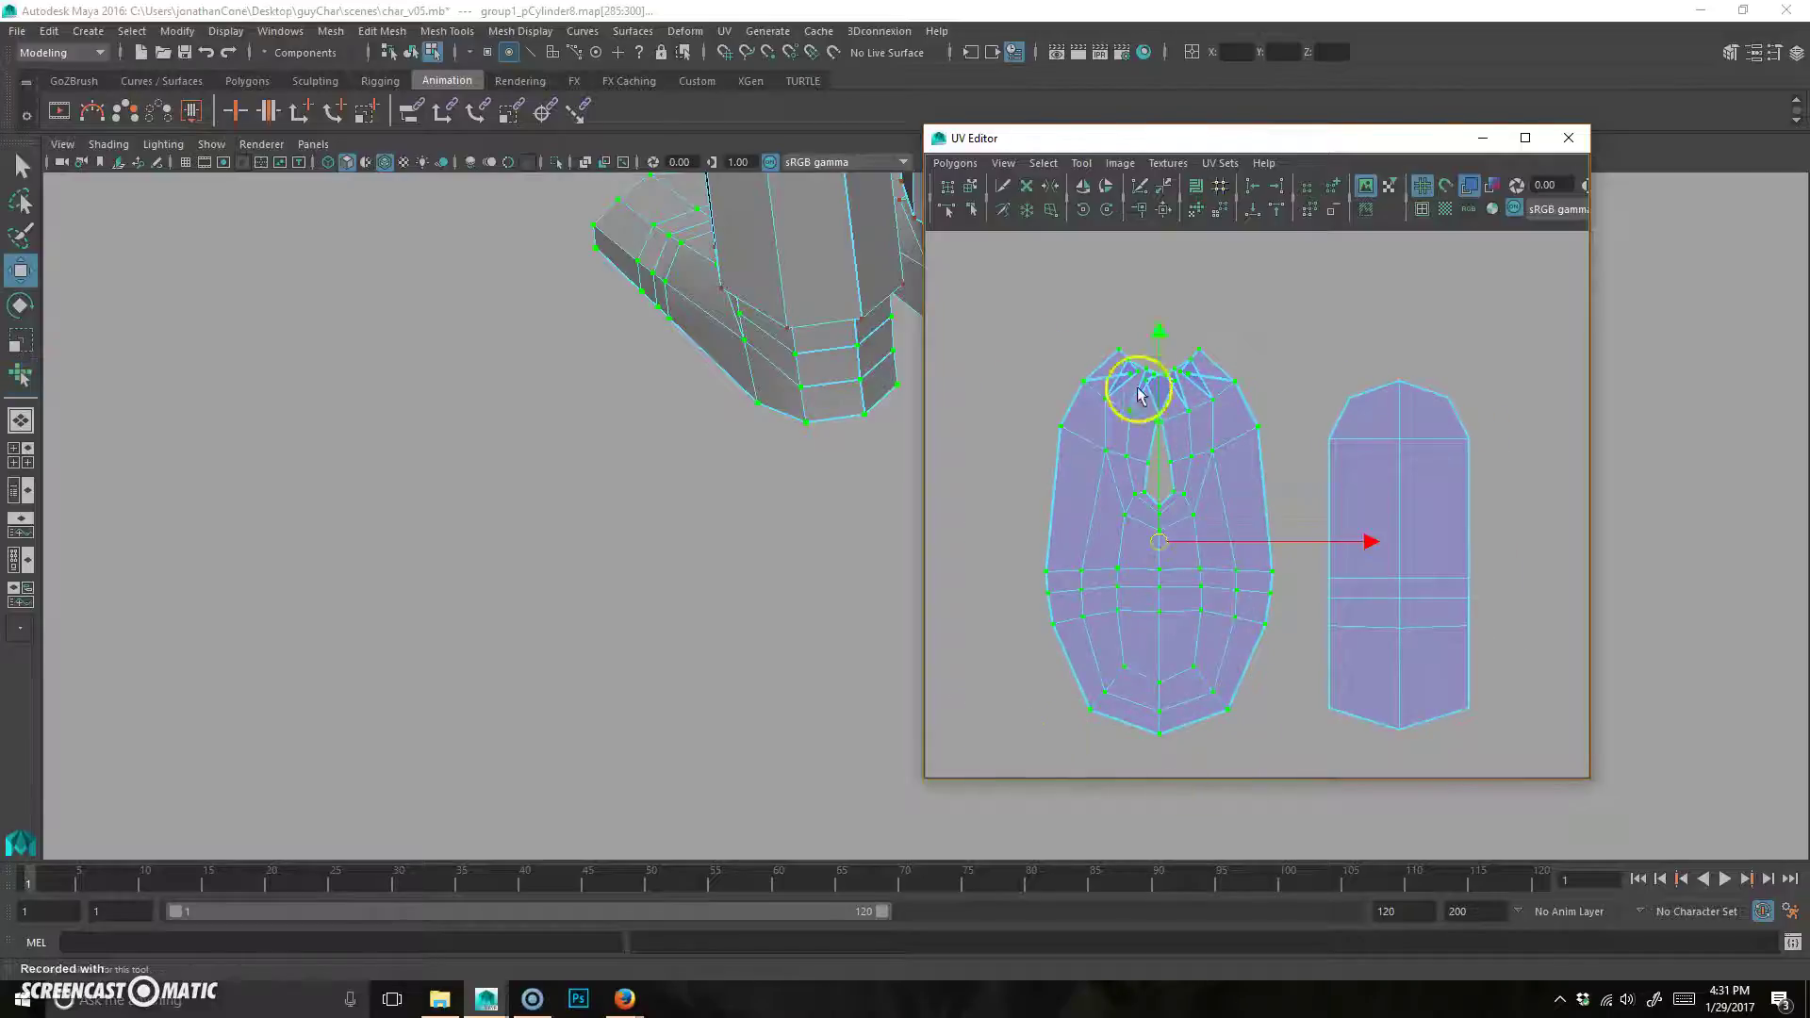
Select both foot UV shells and move them outside the UV grid beside the previously mapped shell.
scroll(1170, 557, down, 5)
drag(1117, 666, 1359, 434)
drag(1261, 533, 1353, 337)
alt+middle_drag(1327, 588, 885, 566)
alt+middle_drag(1056, 598, 1124, 532)
alt+right_drag(1125, 532, 1329, 531)
alt+middle_drag(1200, 544, 1238, 524)
Examine the torso from the front, side and below, including where it meets the arms, neck and legs.
alt+drag(669, 476, 865, 638)
click(858, 643)
alt+right_drag(820, 376, 550, 380)
alt+middle_drag(714, 297, 500, 612)
alt+right_drag(651, 479, 412, 481)
alt+middle_drag(722, 401, 445, 578)
alt+right_drag(444, 578, 608, 564)
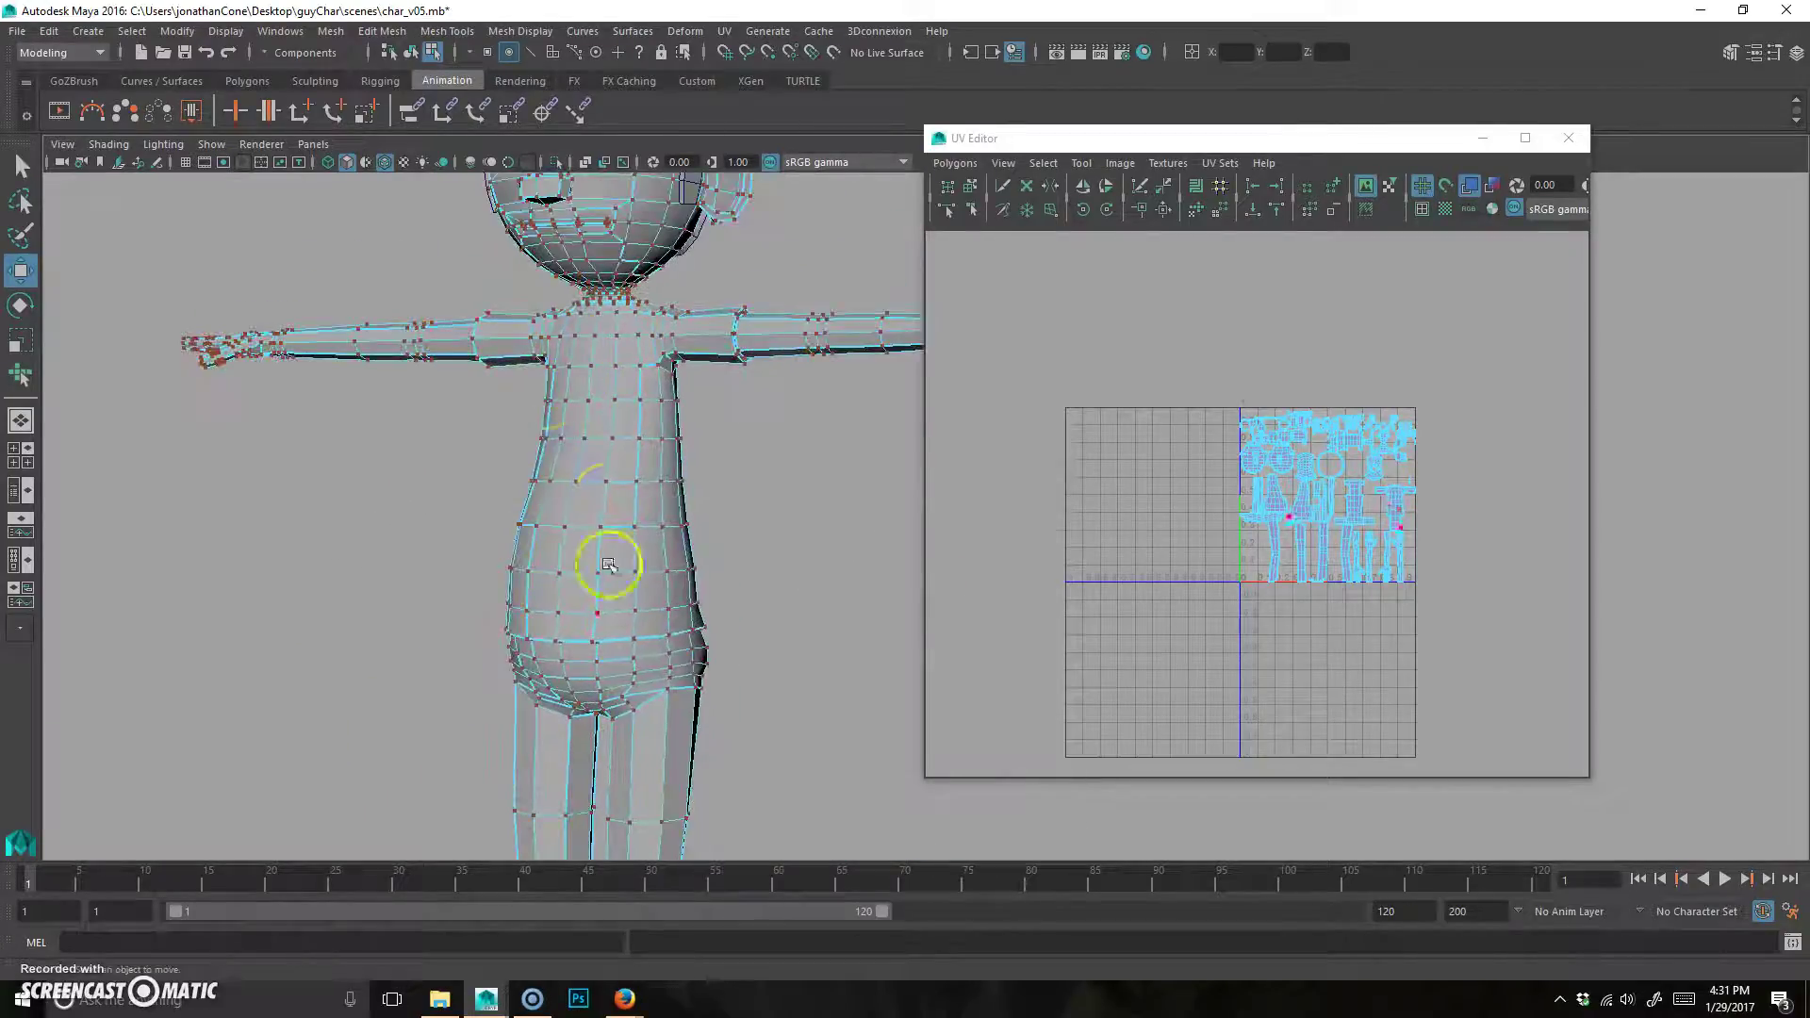
alt+right_drag(695, 601, 885, 287)
alt+drag(883, 476, 731, 597)
alt+right_drag(731, 598, 550, 552)
alt+drag(549, 553, 681, 452)
alt+drag(597, 596, 693, 626)
alt+drag(563, 256, 704, 372)
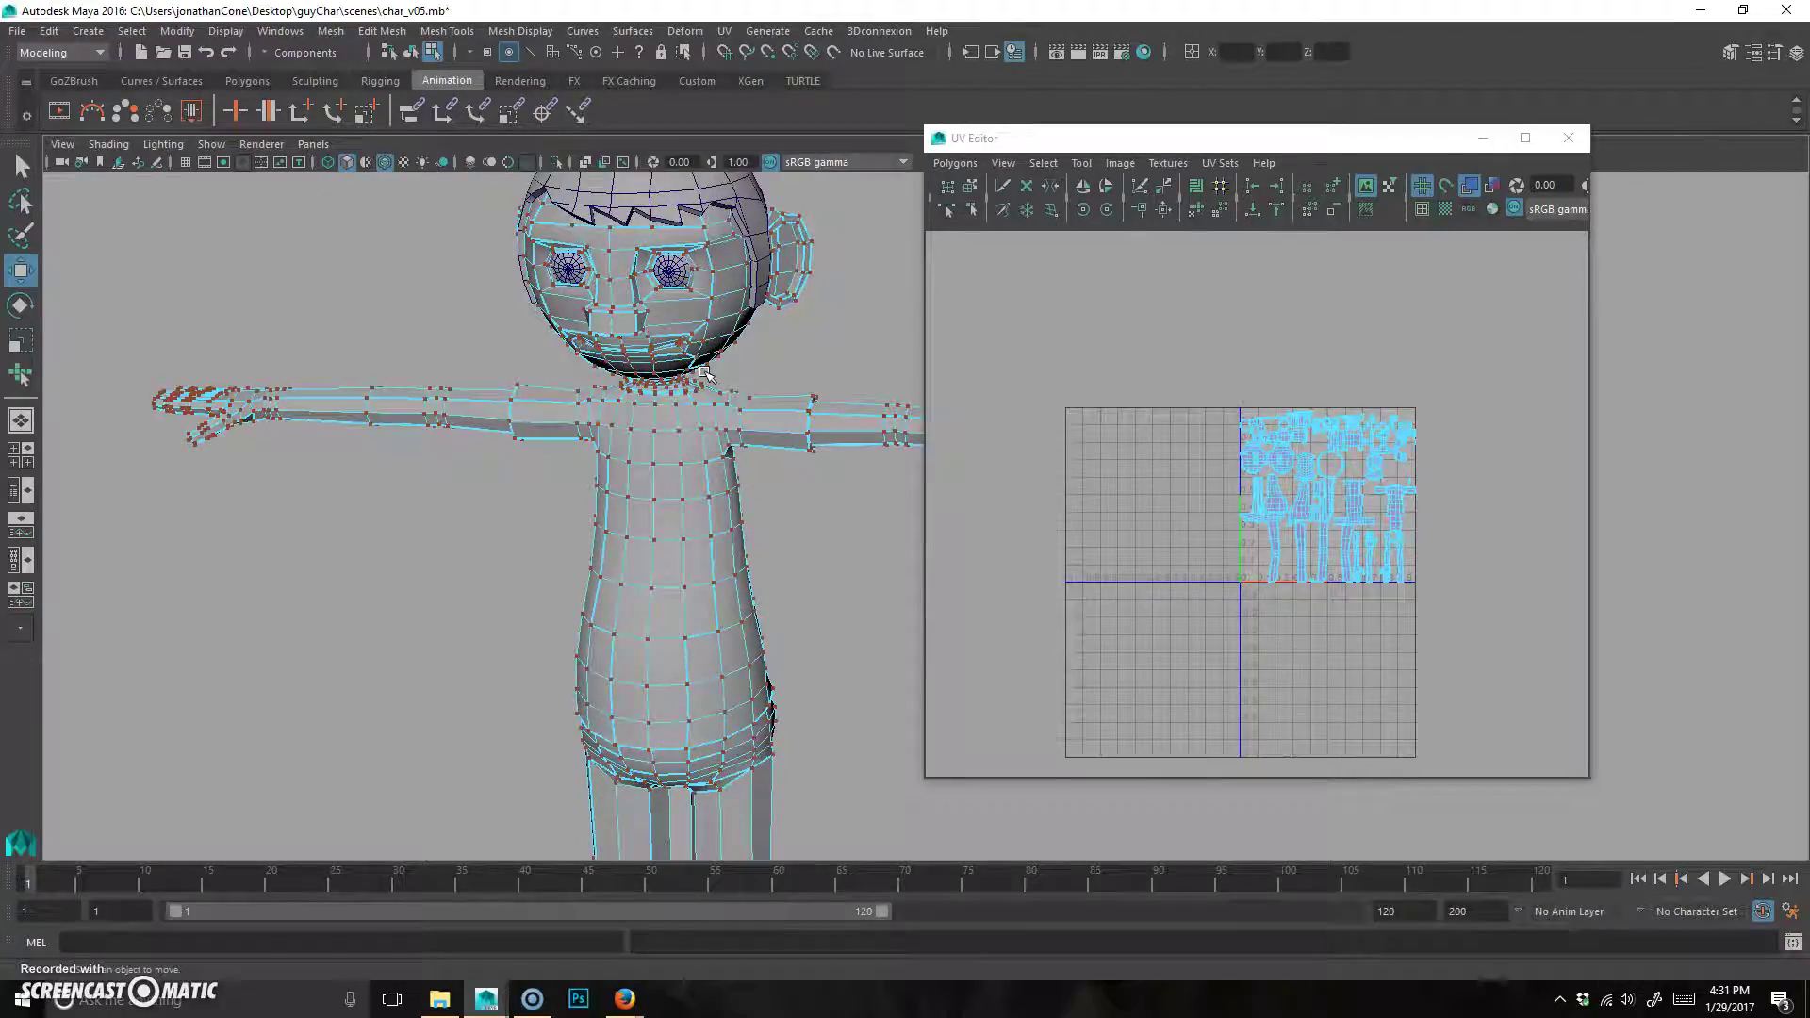
alt+drag(711, 386, 688, 601)
alt+drag(760, 530, 654, 434)
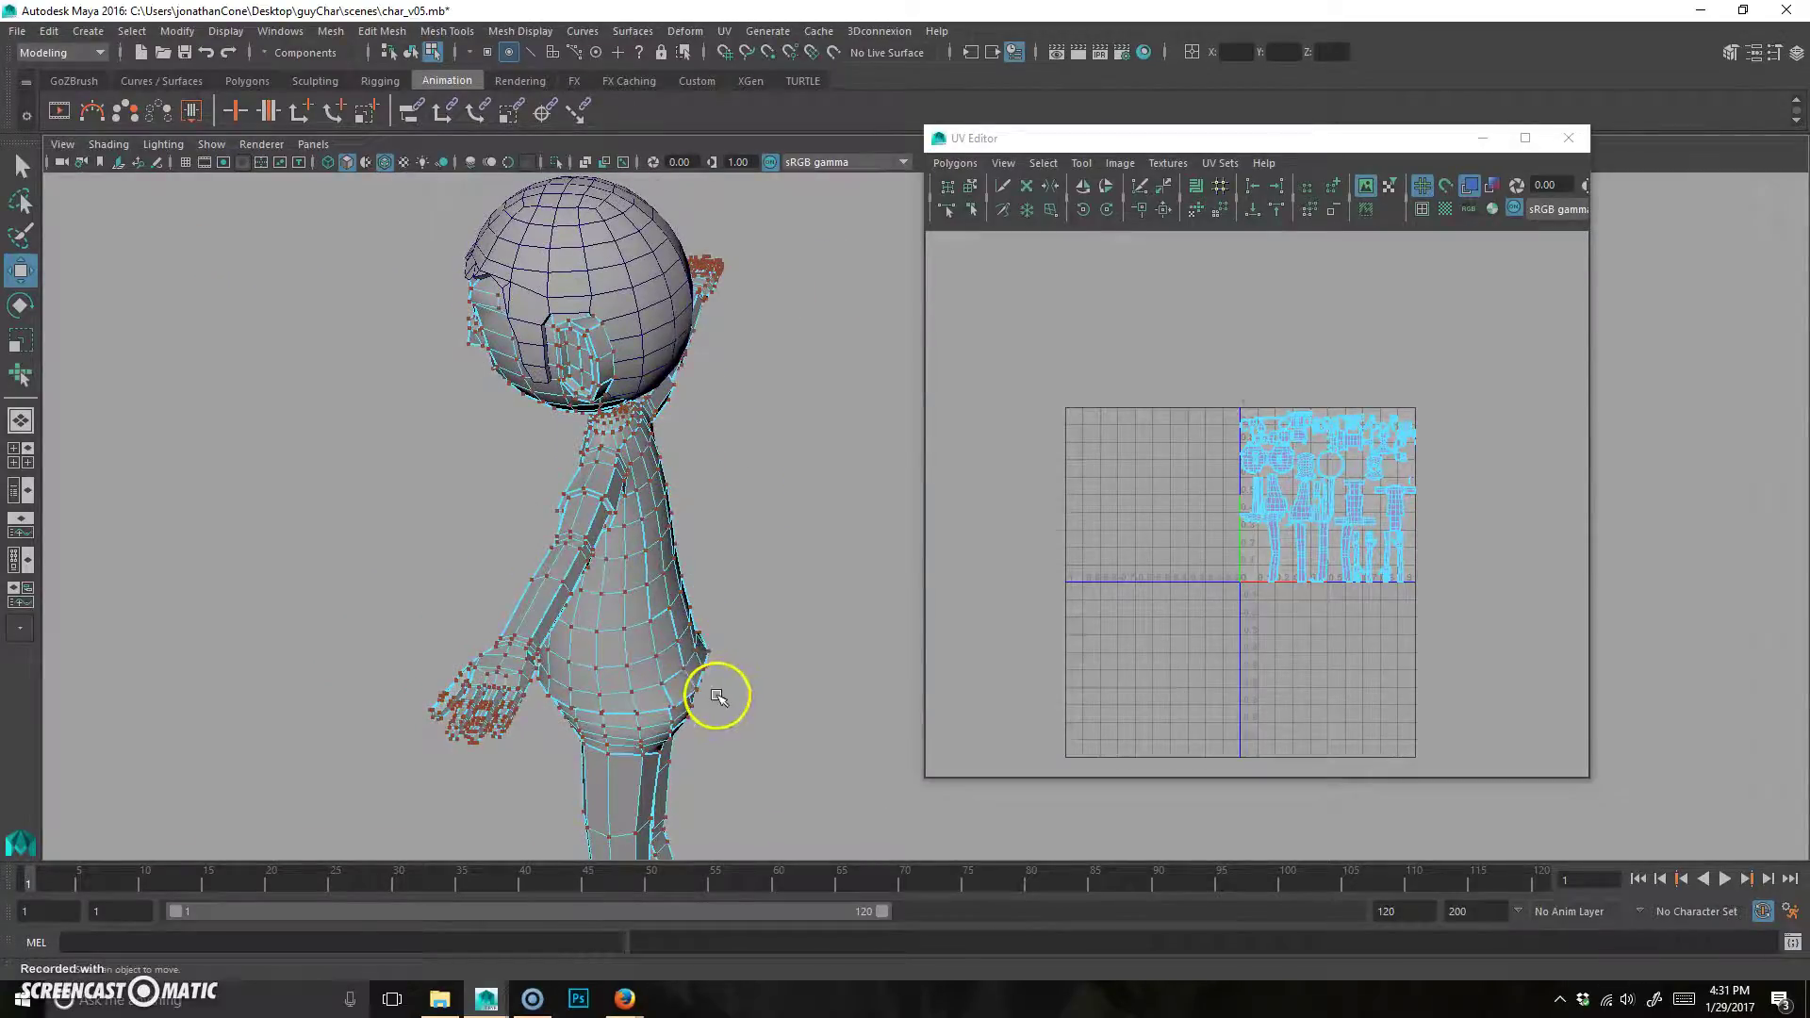
alt+drag(679, 594, 722, 640)
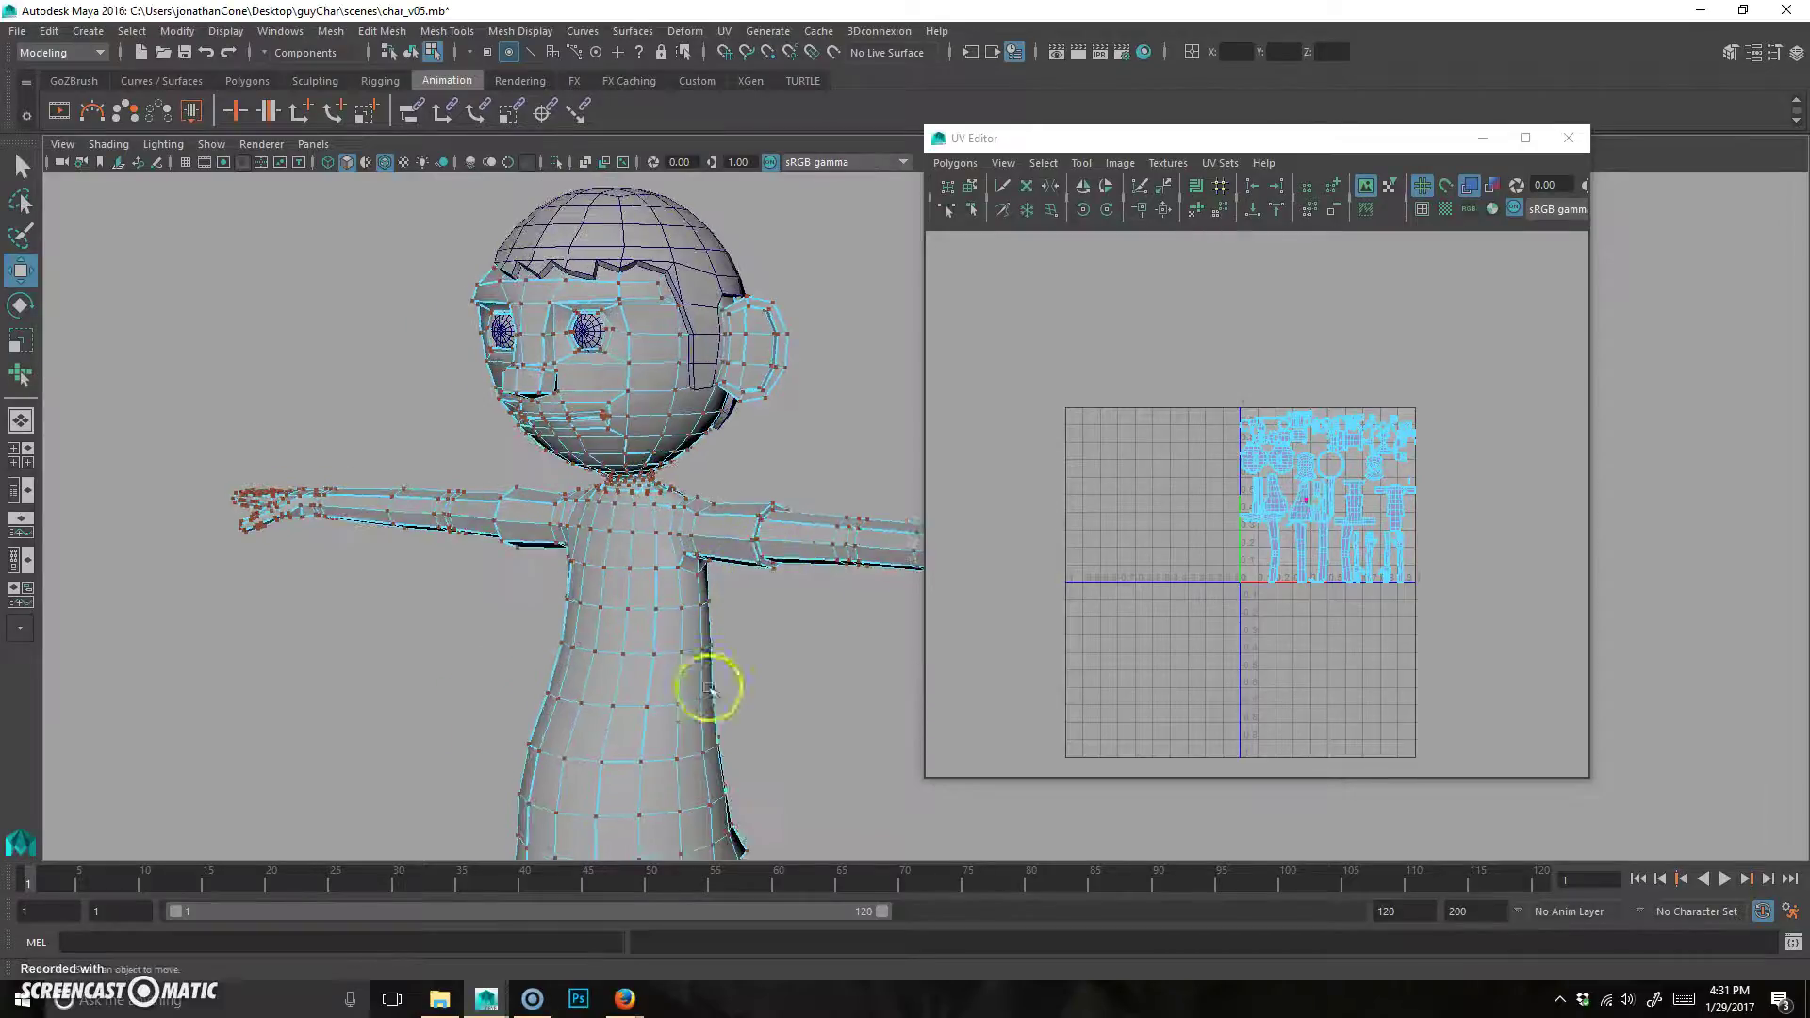
alt+drag(609, 714, 748, 655)
alt+drag(768, 816, 714, 615)
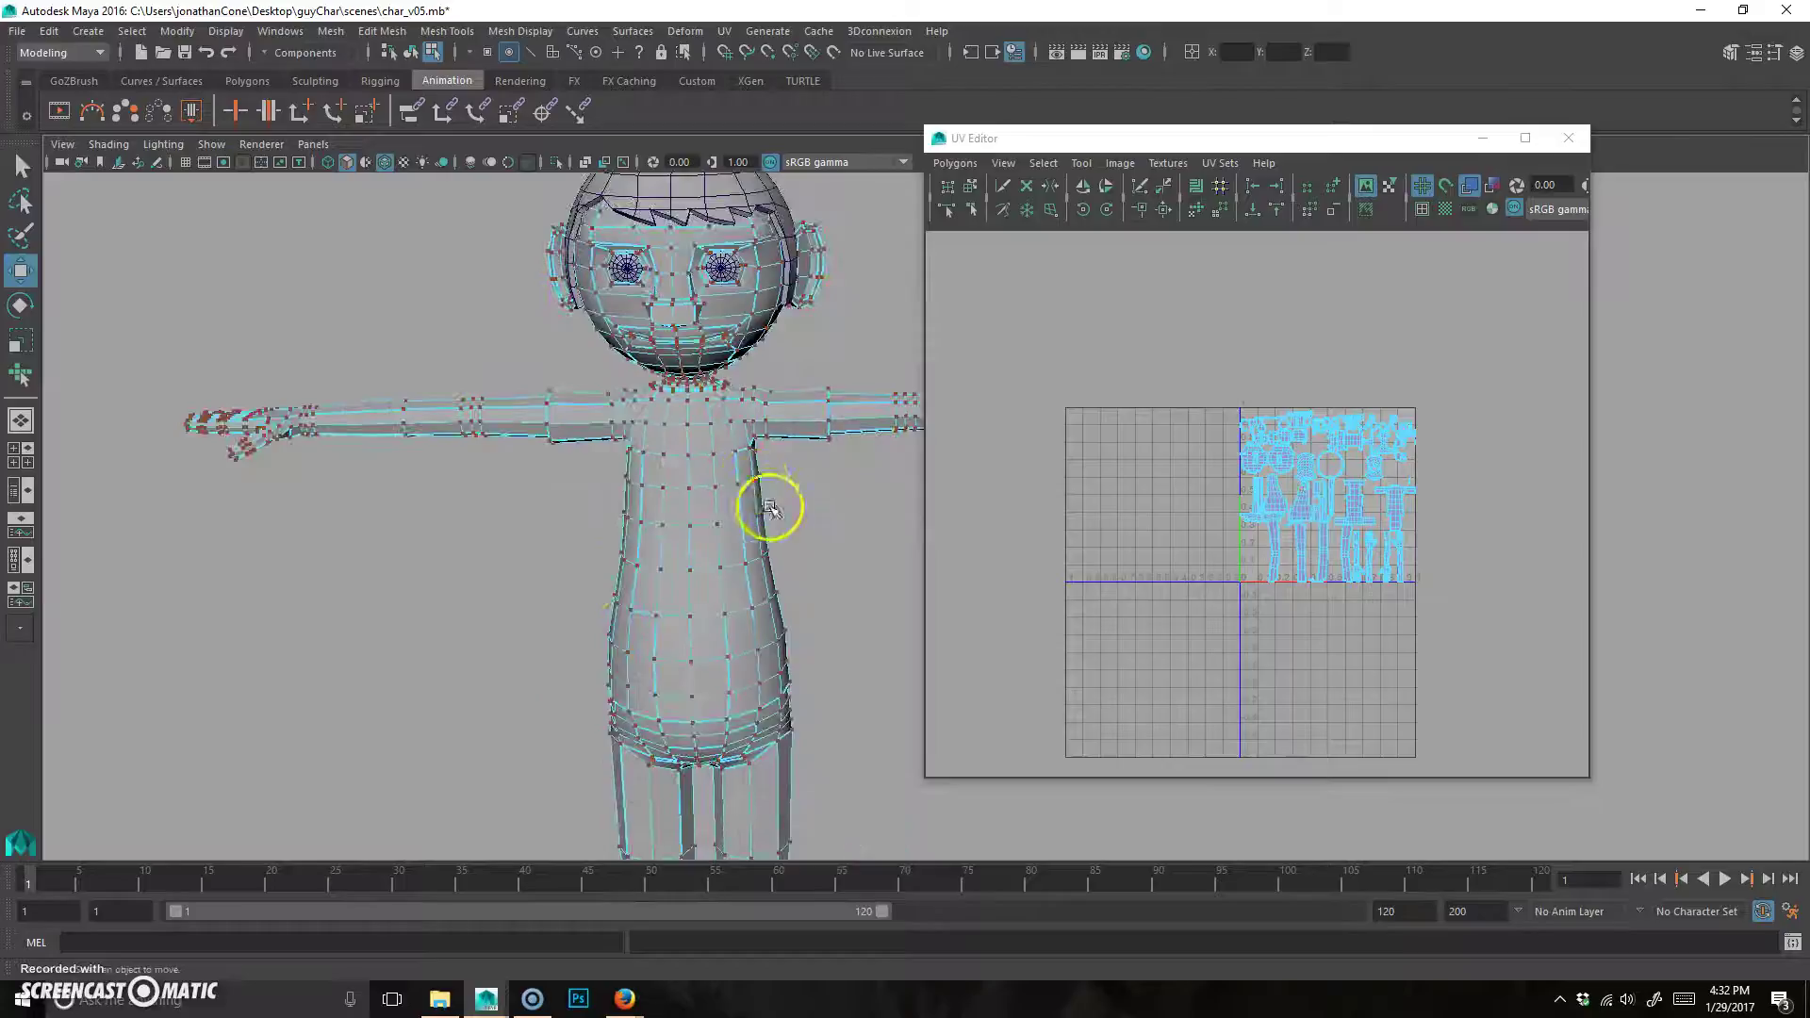
alt+drag(759, 544, 813, 300)
alt+drag(694, 557, 719, 477)
alt+right_drag(719, 477, 756, 513)
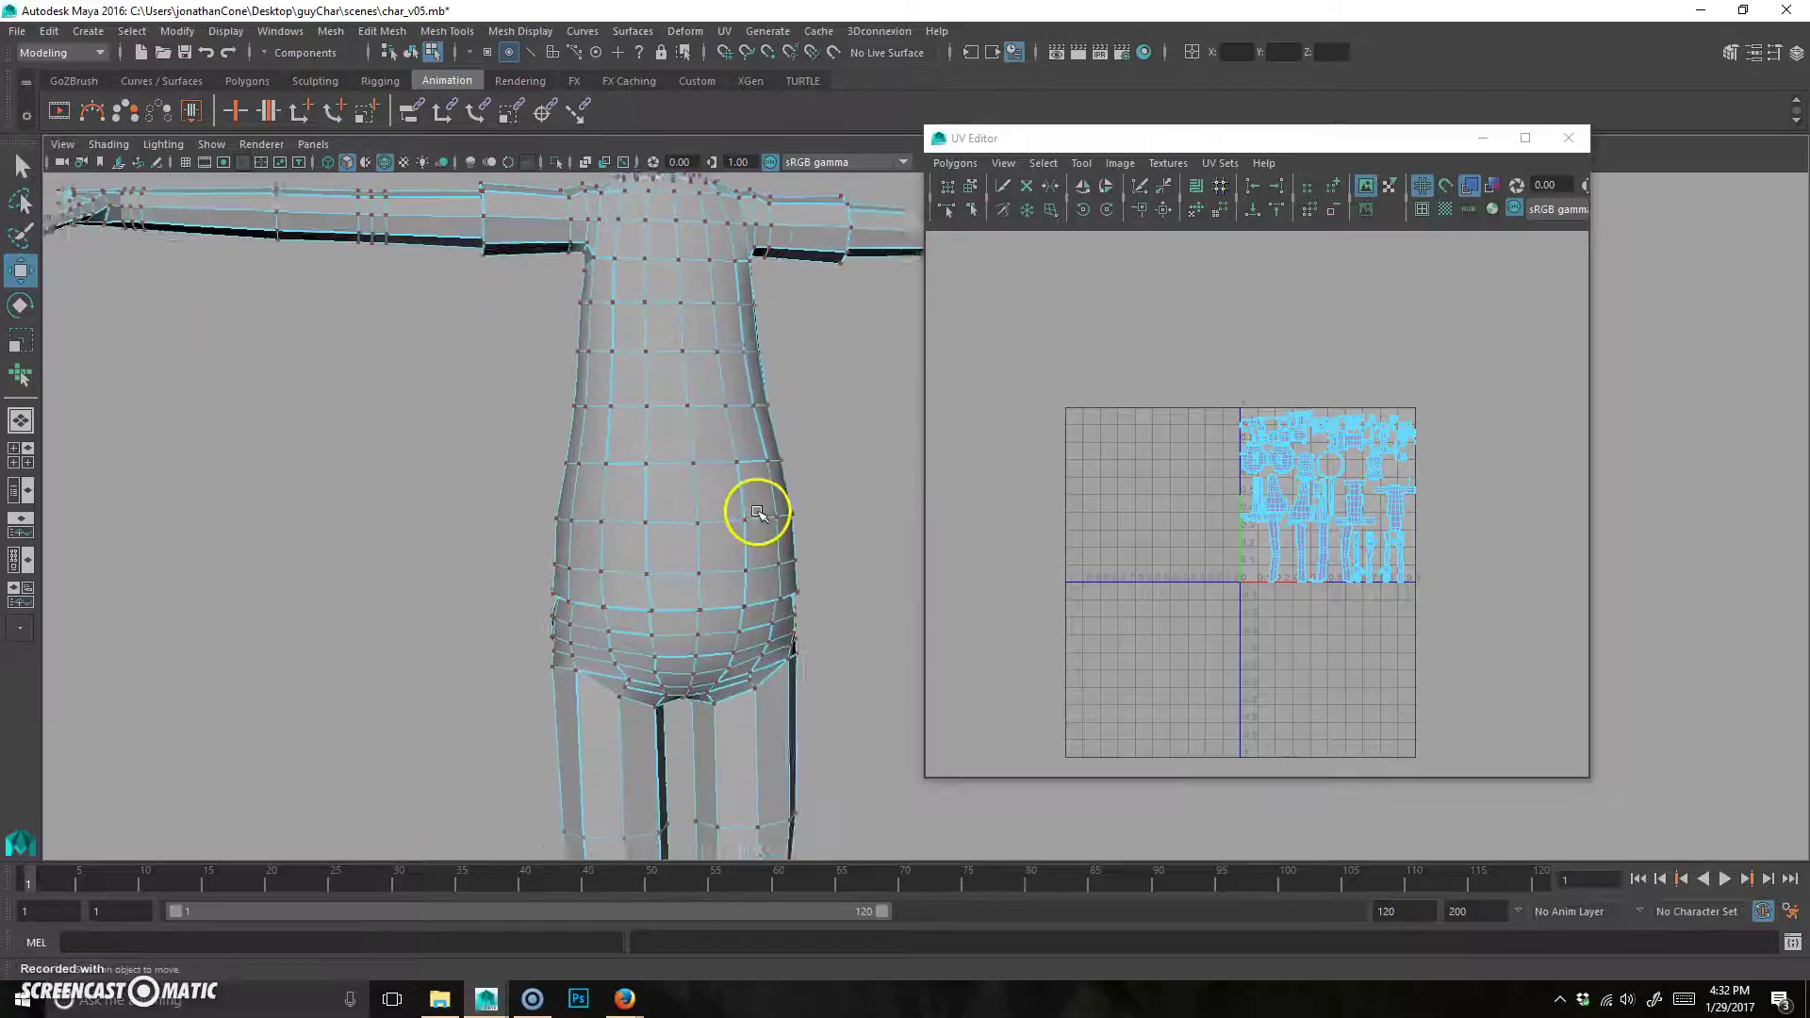
alt+drag(756, 513, 716, 549)
Select a band of faces around the lower torso and grow the selection up and down the body.
mouse_move(586, 560)
alt+mouse_down()
mouse_move(655, 529)
mouse_move(619, 619)
mouse_move(601, 549)
alt+mouse_up()
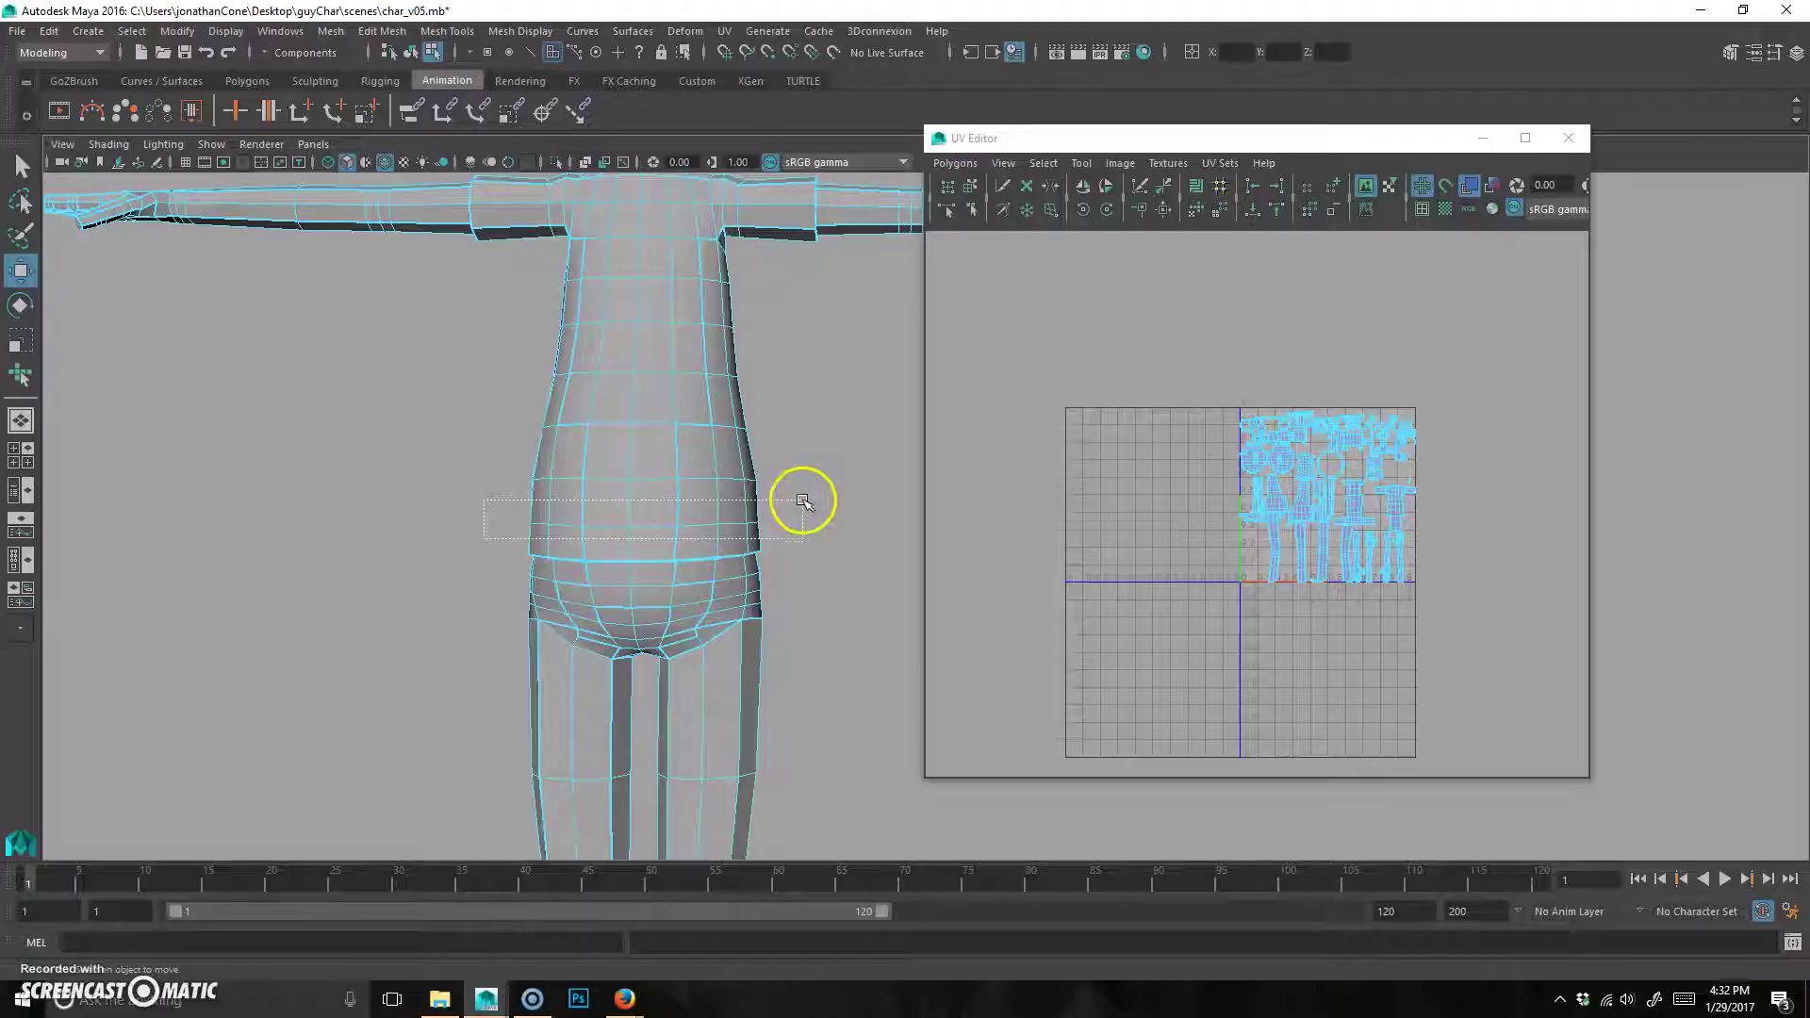
drag(803, 500, 698, 558)
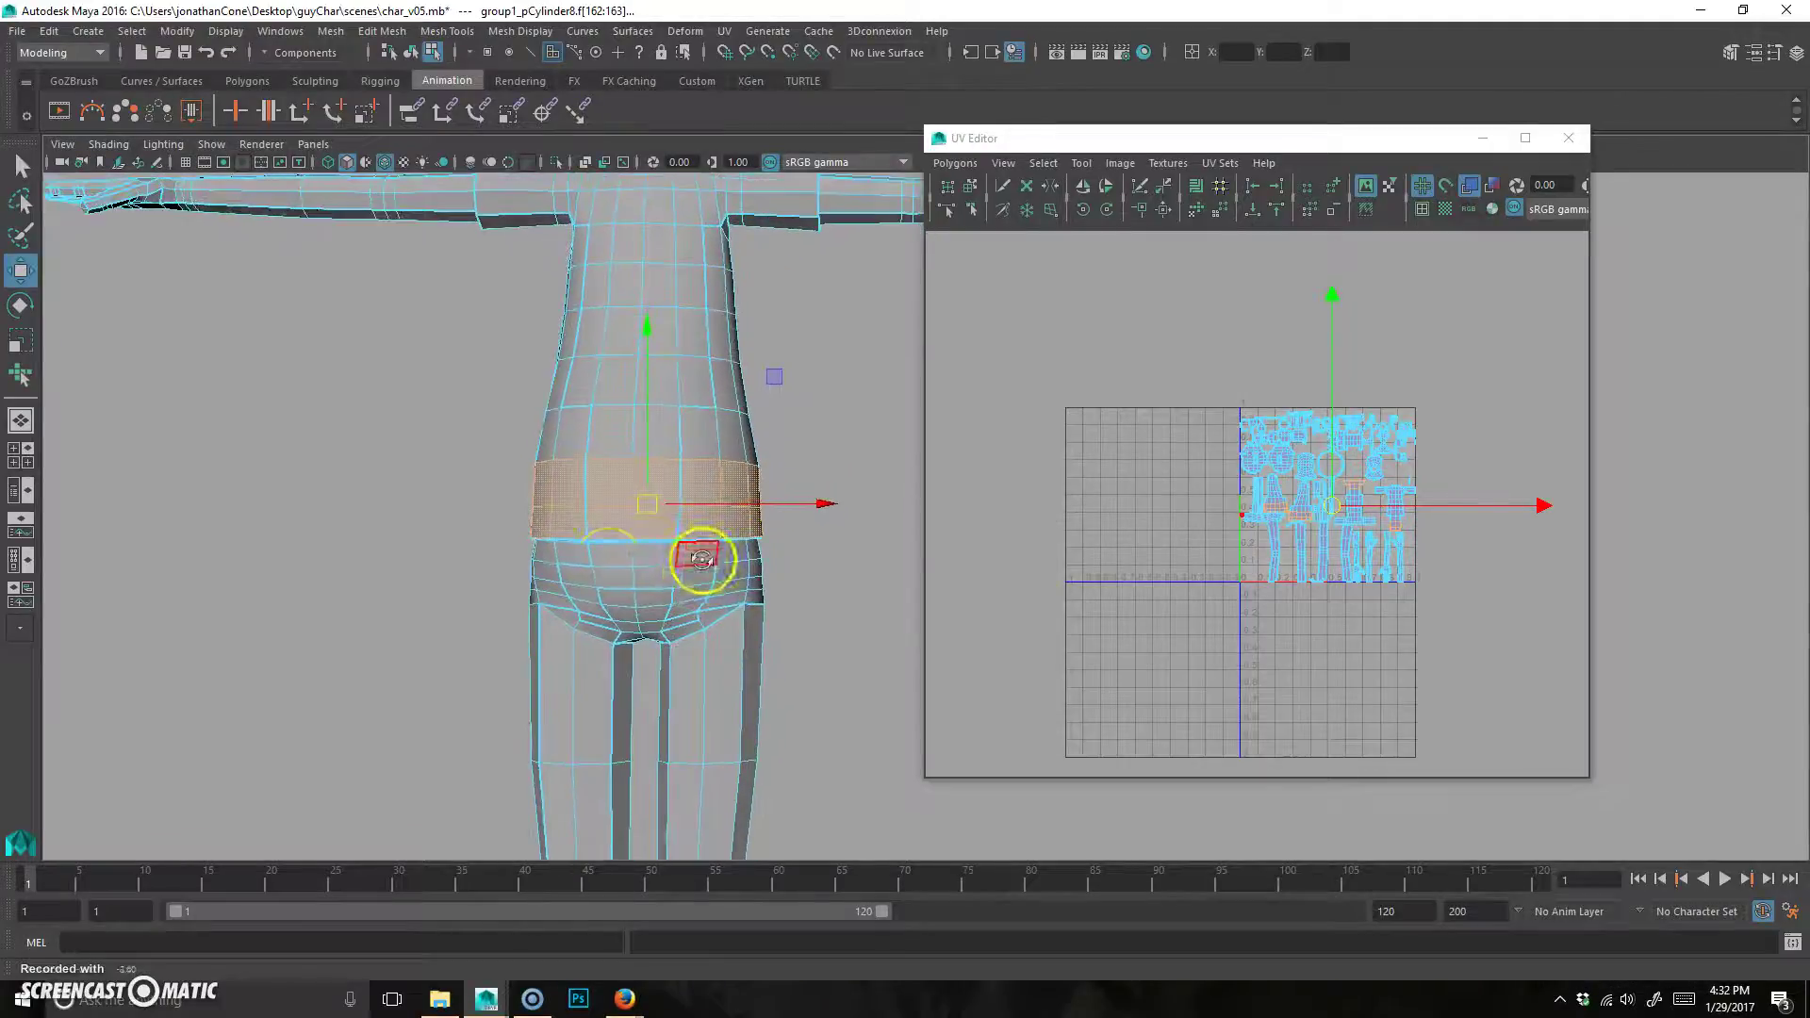
drag(521, 547, 825, 495)
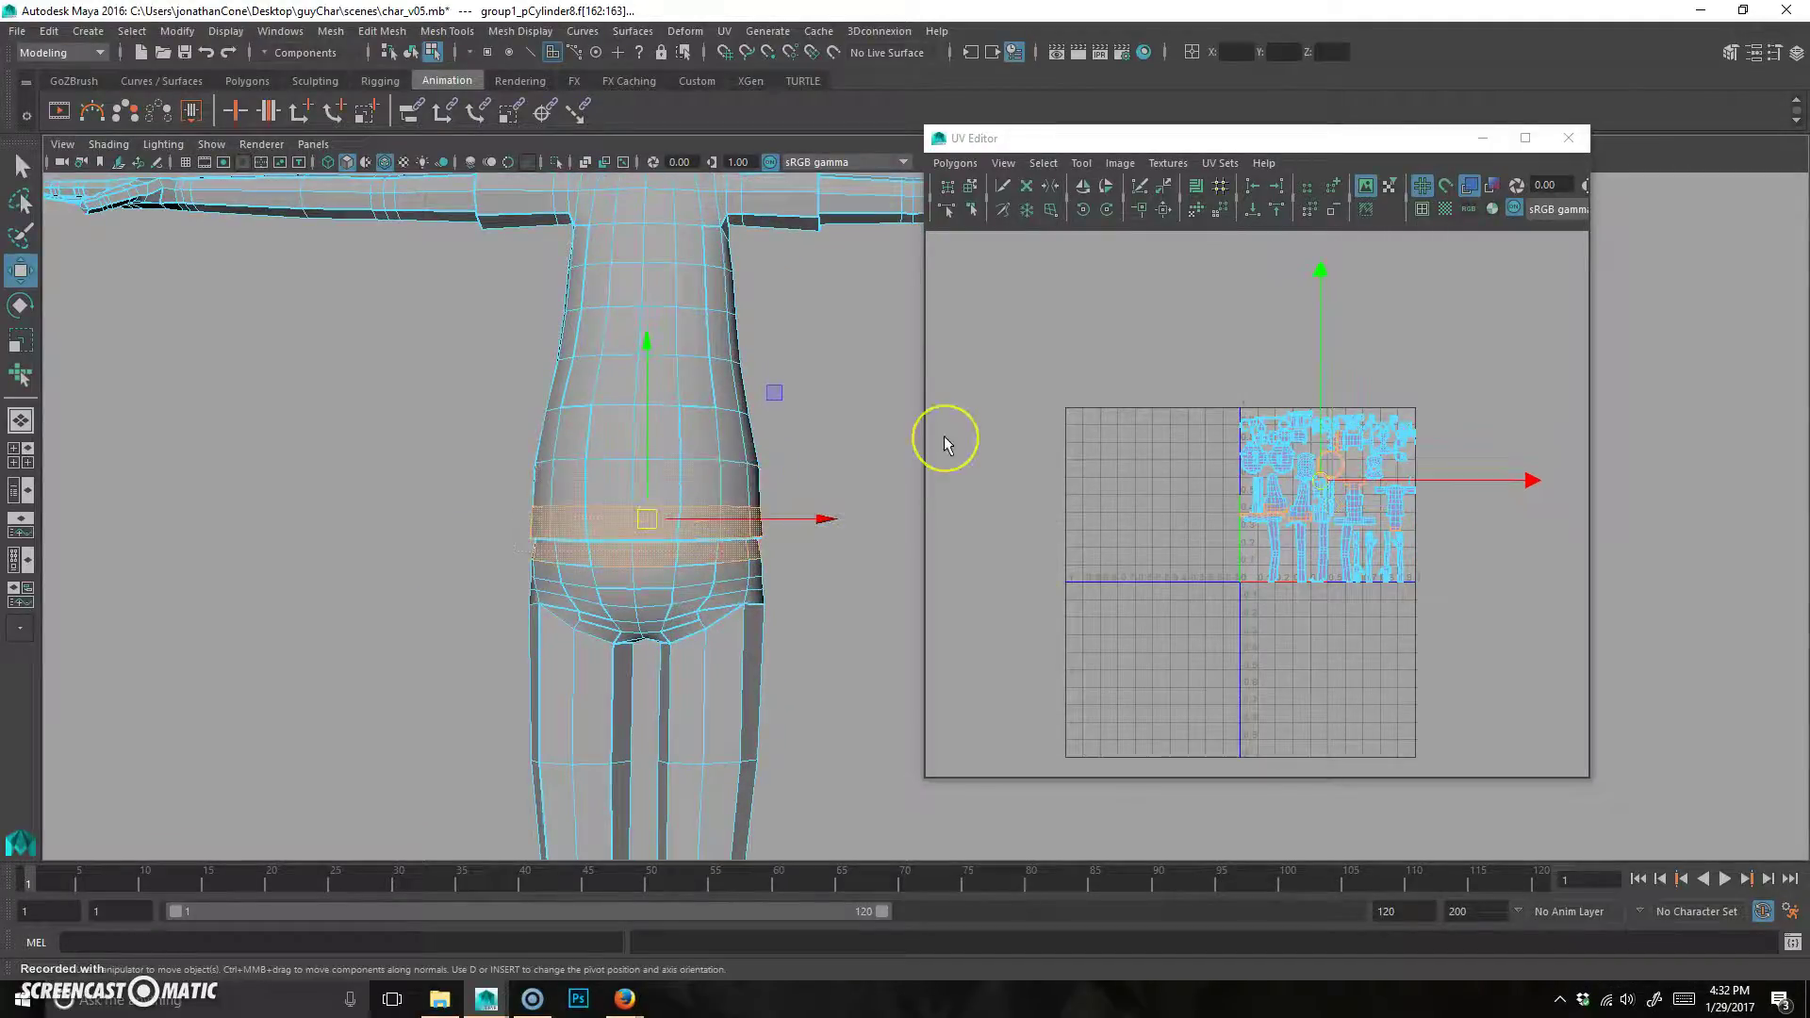
key(shift+period)
key(shift+period)
key(shift+period)
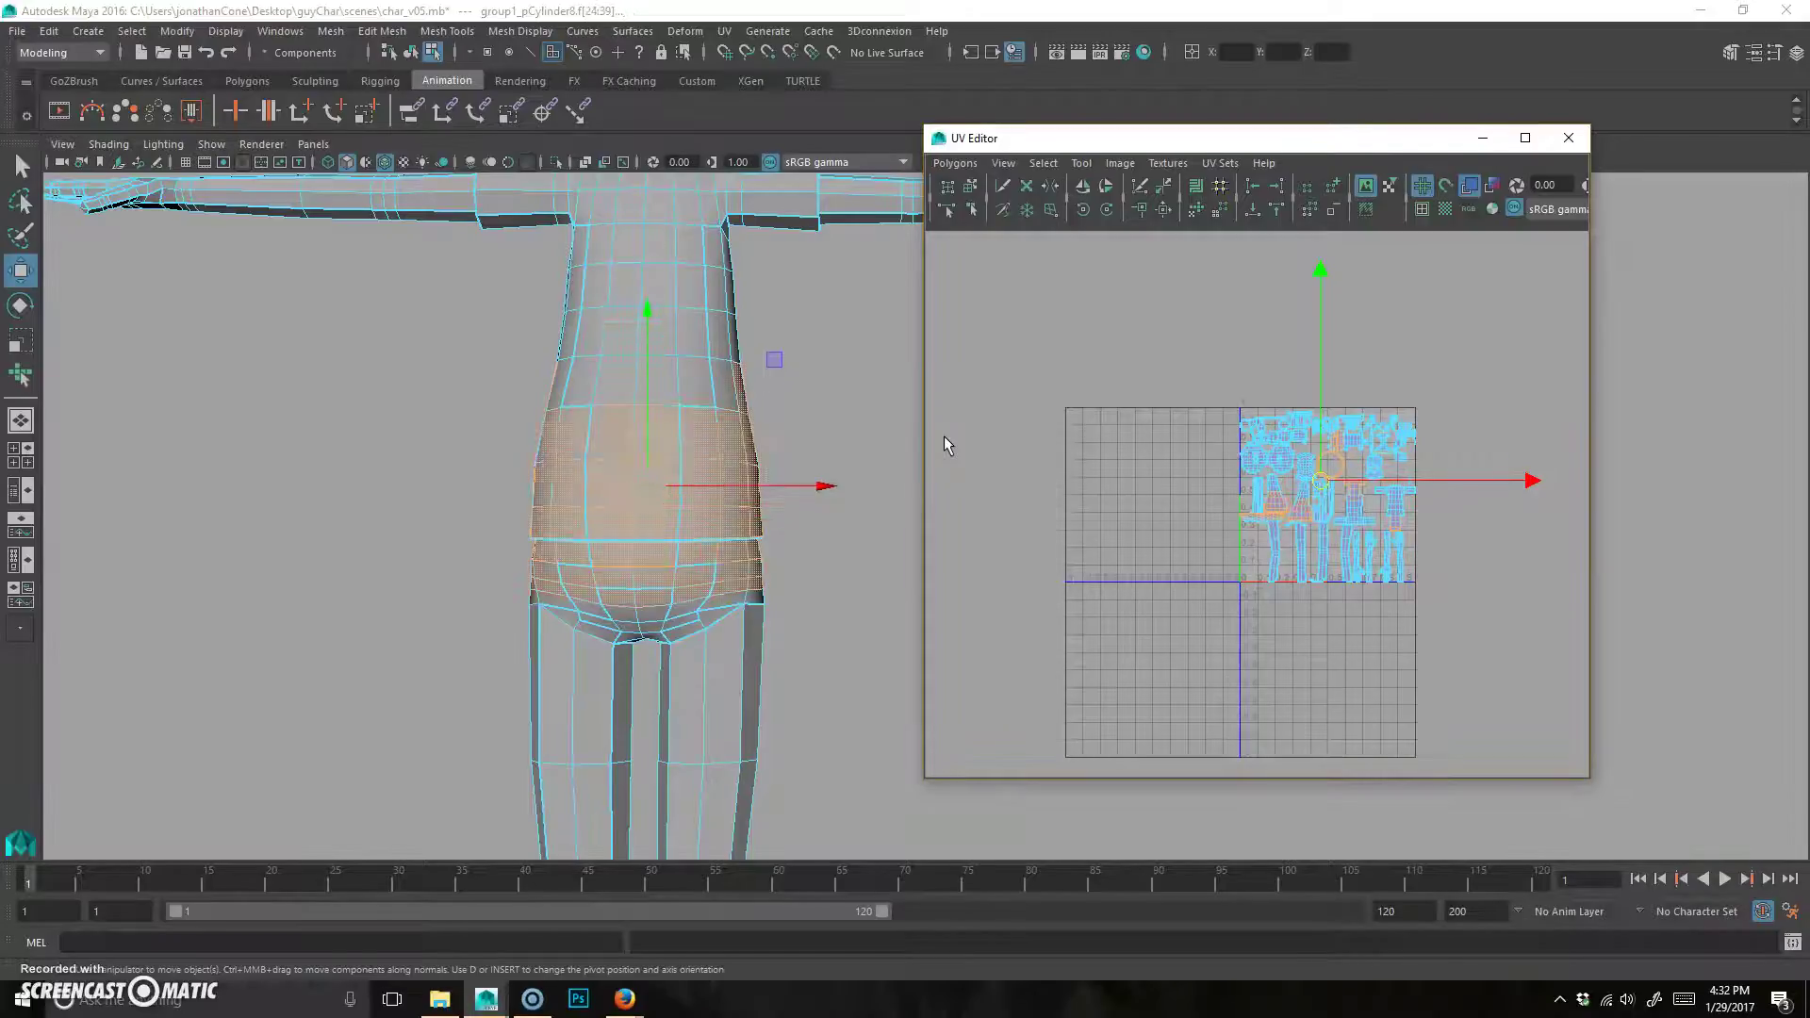
key(shift+period)
key(shift+comma)
click(947, 355)
Refine the torso face selection around the hips and crotch where the body meets the legs.
alt+right_drag(601, 619, 727, 606)
mouse_move(727, 606)
alt+mouse_down()
mouse_move(675, 581)
mouse_move(817, 473)
mouse_move(610, 529)
mouse_move(598, 590)
mouse_move(565, 519)
mouse_move(598, 602)
mouse_move(472, 505)
mouse_move(406, 487)
alt+mouse_up()
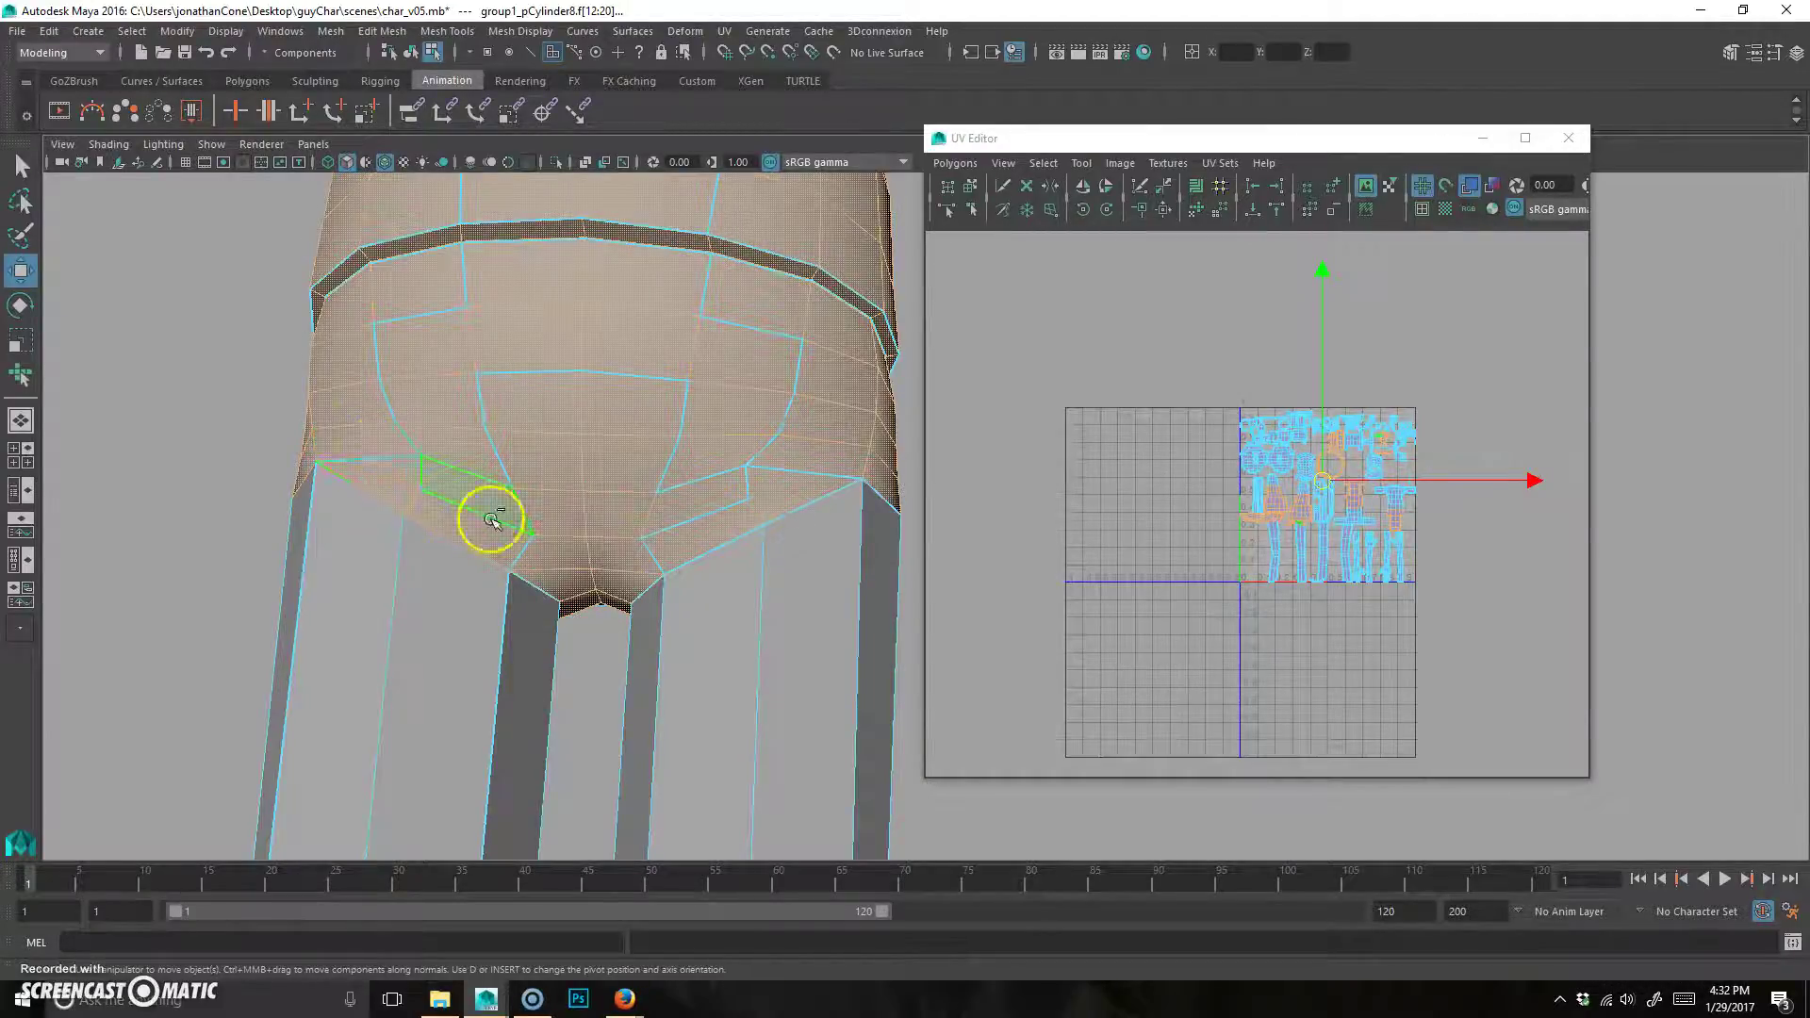
alt+drag(501, 727, 767, 740)
mouse_move(797, 645)
mouse_down()
mouse_move(660, 670)
mouse_move(688, 639)
mouse_move(497, 658)
mouse_up()
alt+drag(808, 658, 834, 440)
Add the upper back, shoulder and lower neck faces to the torso selection.
alt+middle_drag(644, 479, 635, 615)
alt+right_drag(634, 614, 995, 550)
alt+middle_drag(488, 583, 517, 578)
drag(531, 571, 479, 617)
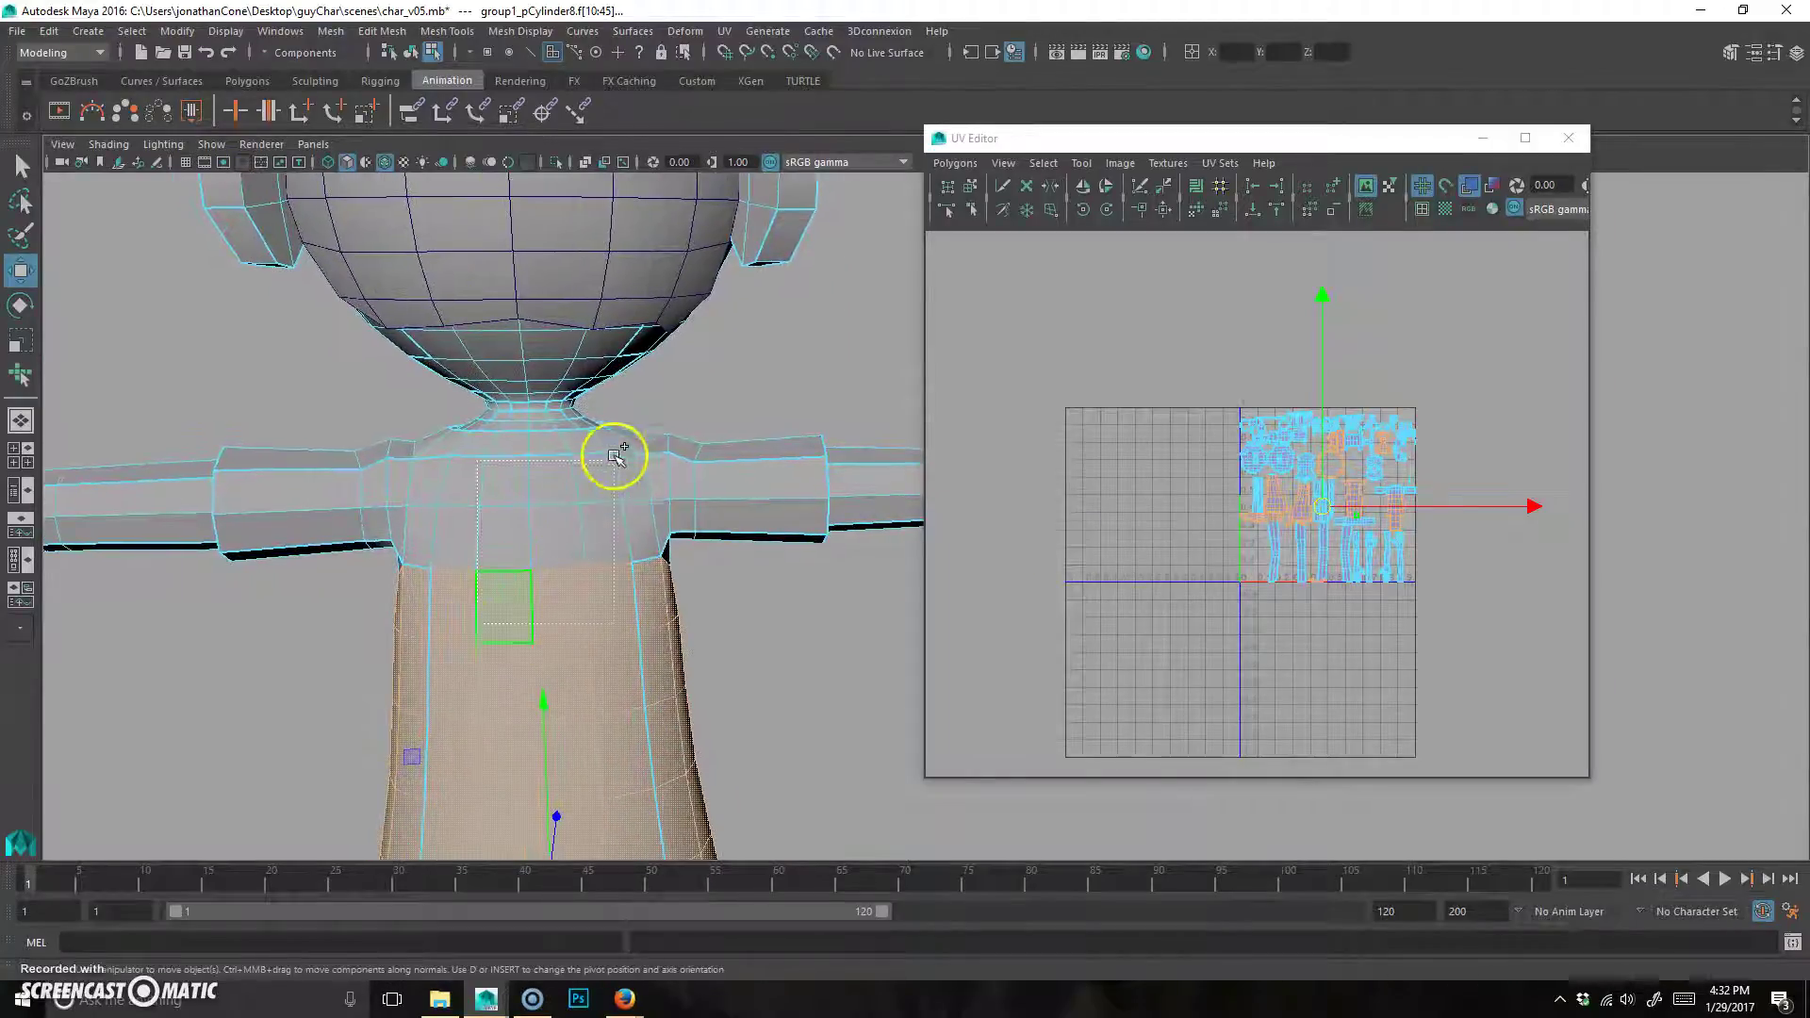
shift+drag(611, 403, 507, 421)
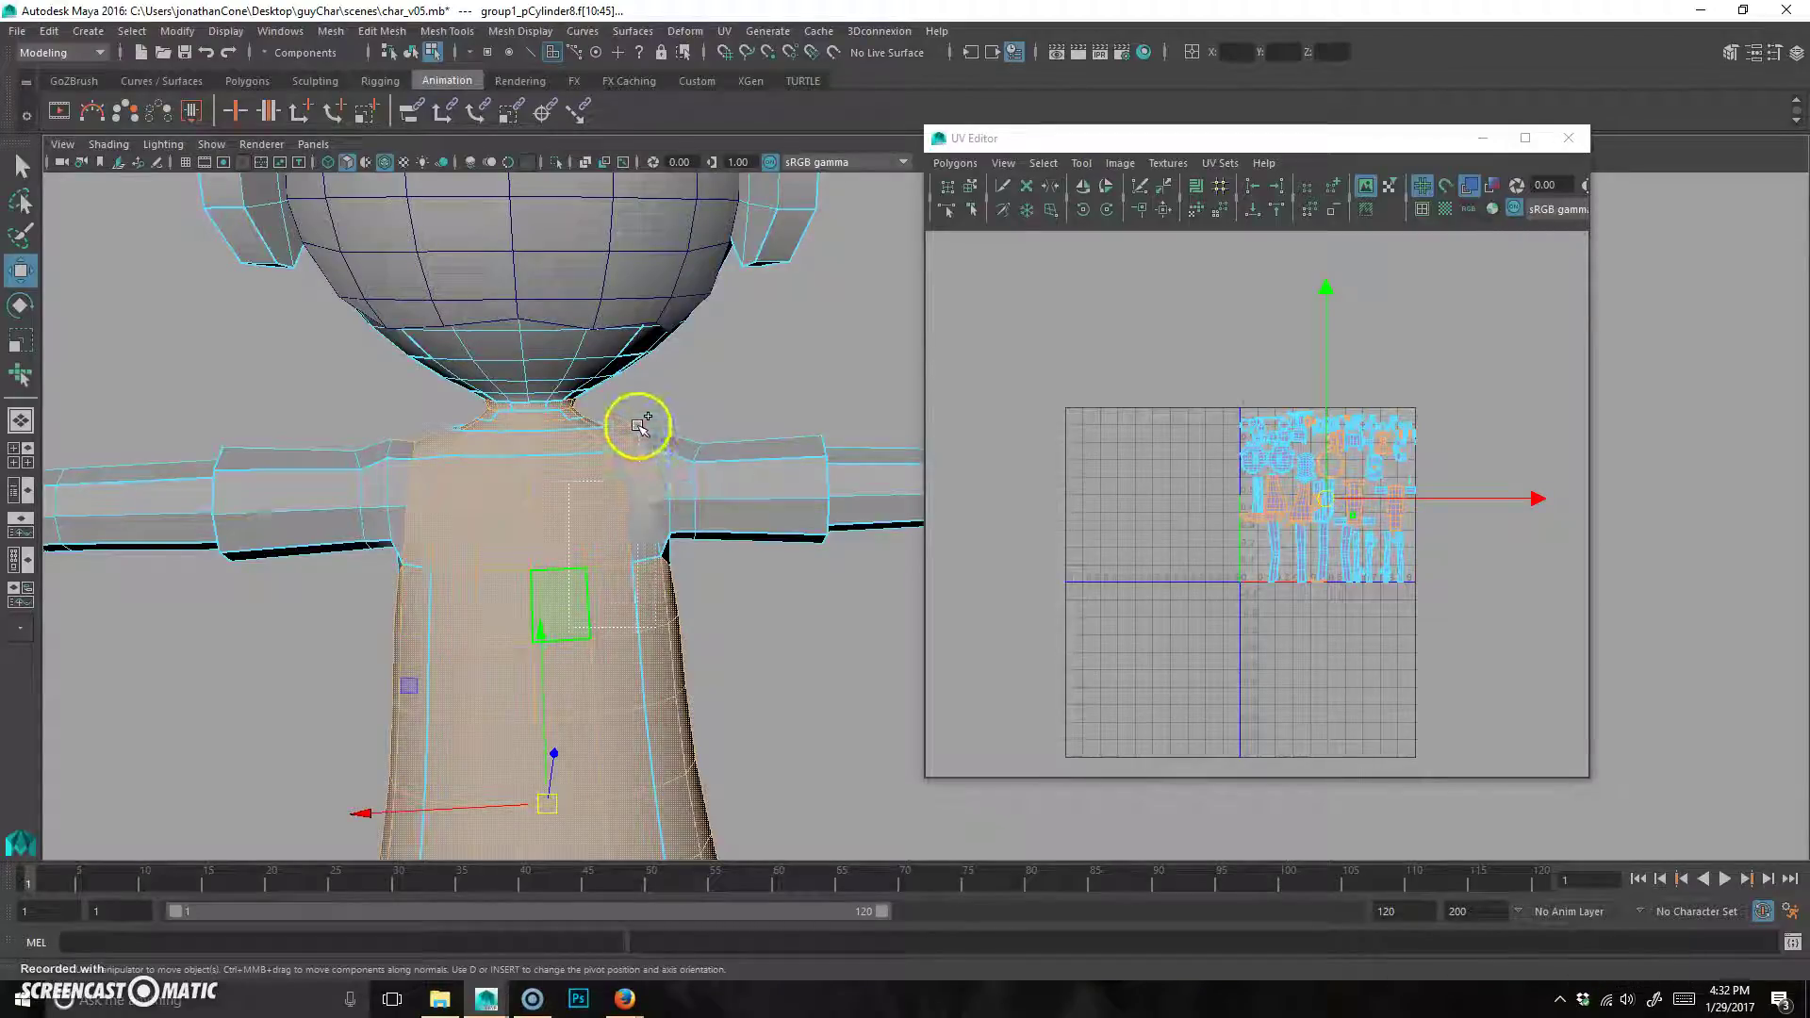
Refine the torso face selection around both armpits, the shoulder joints and the neck ring below the head.
alt+drag(441, 659, 497, 707)
alt+drag(721, 580, 799, 505)
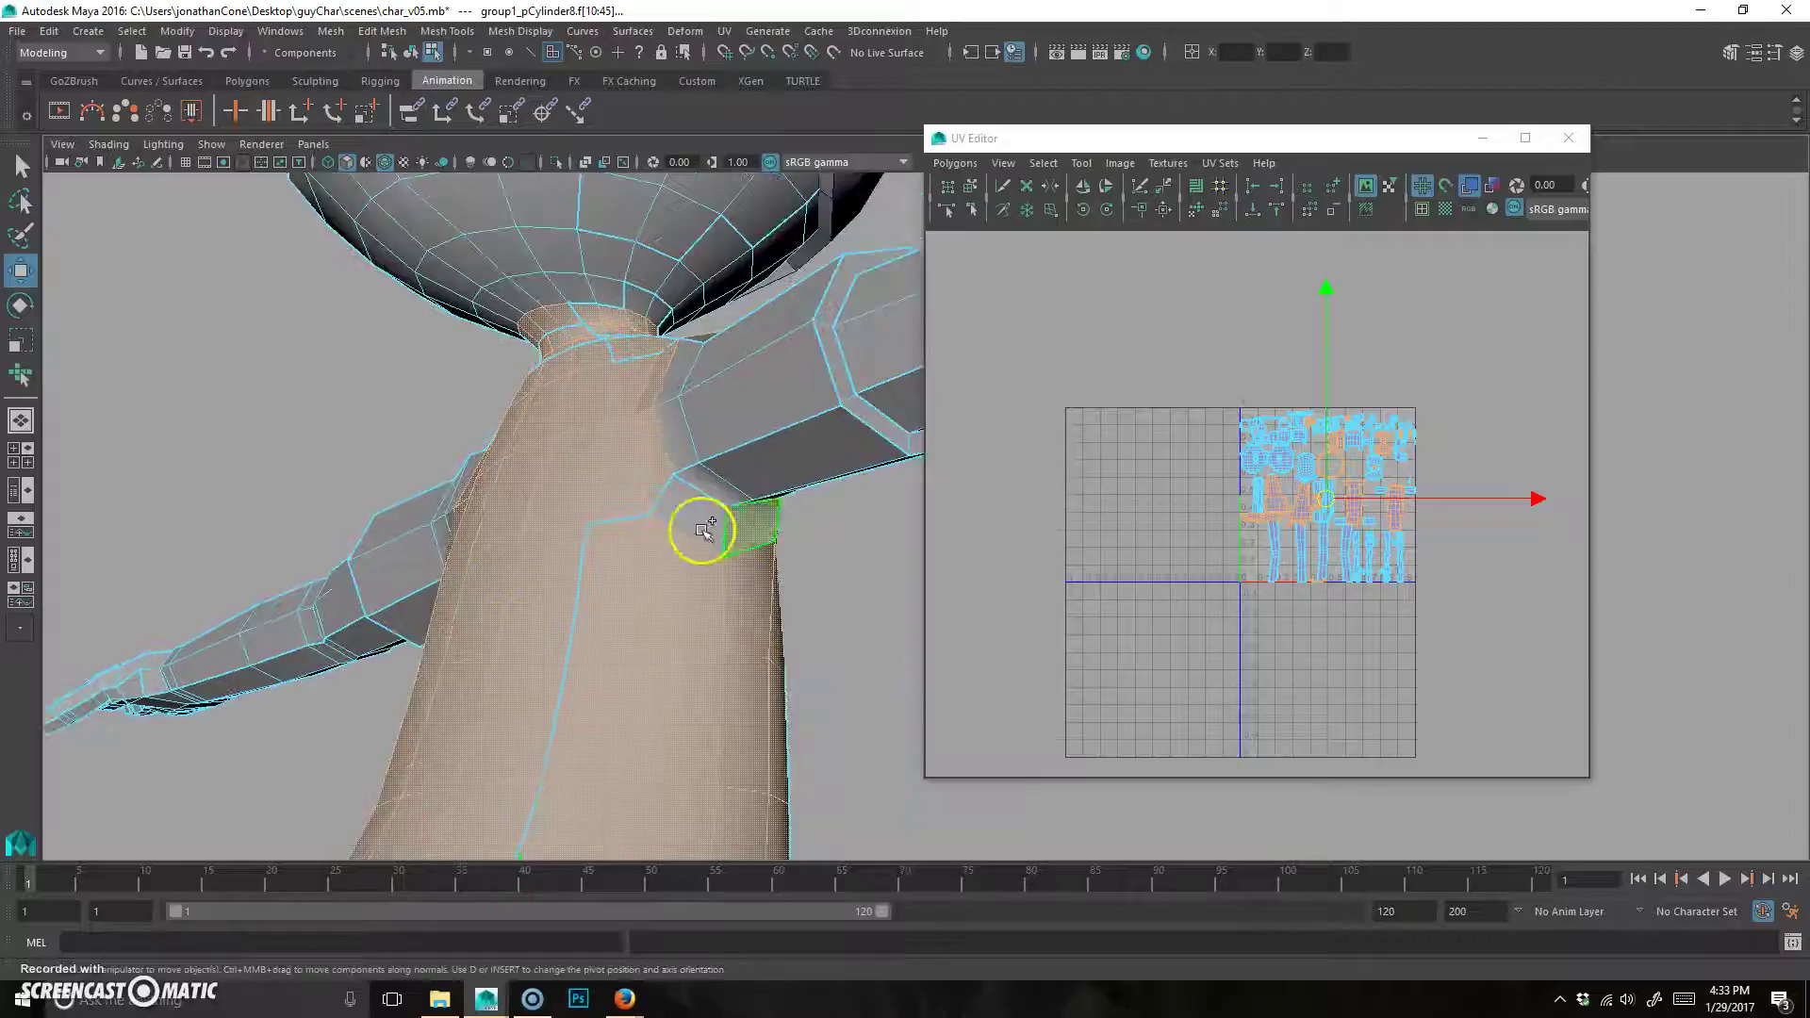
alt+drag(754, 650, 660, 584)
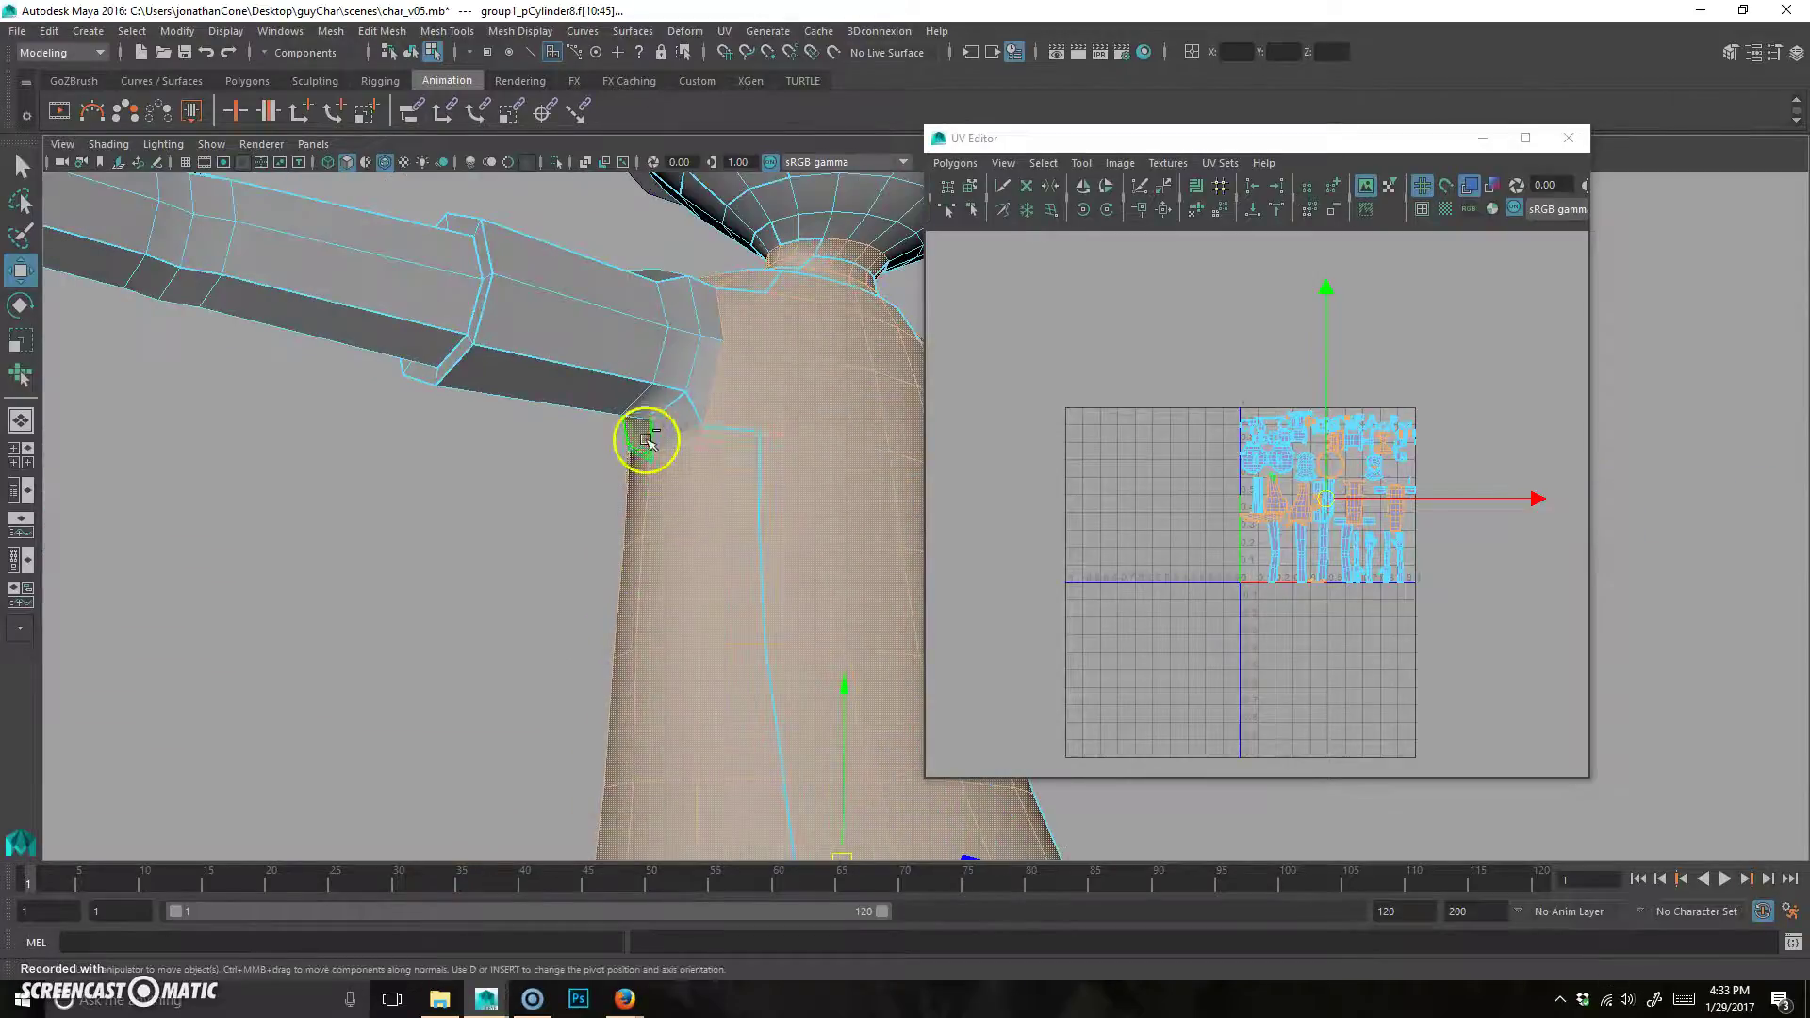
scroll(645, 438, down, 5)
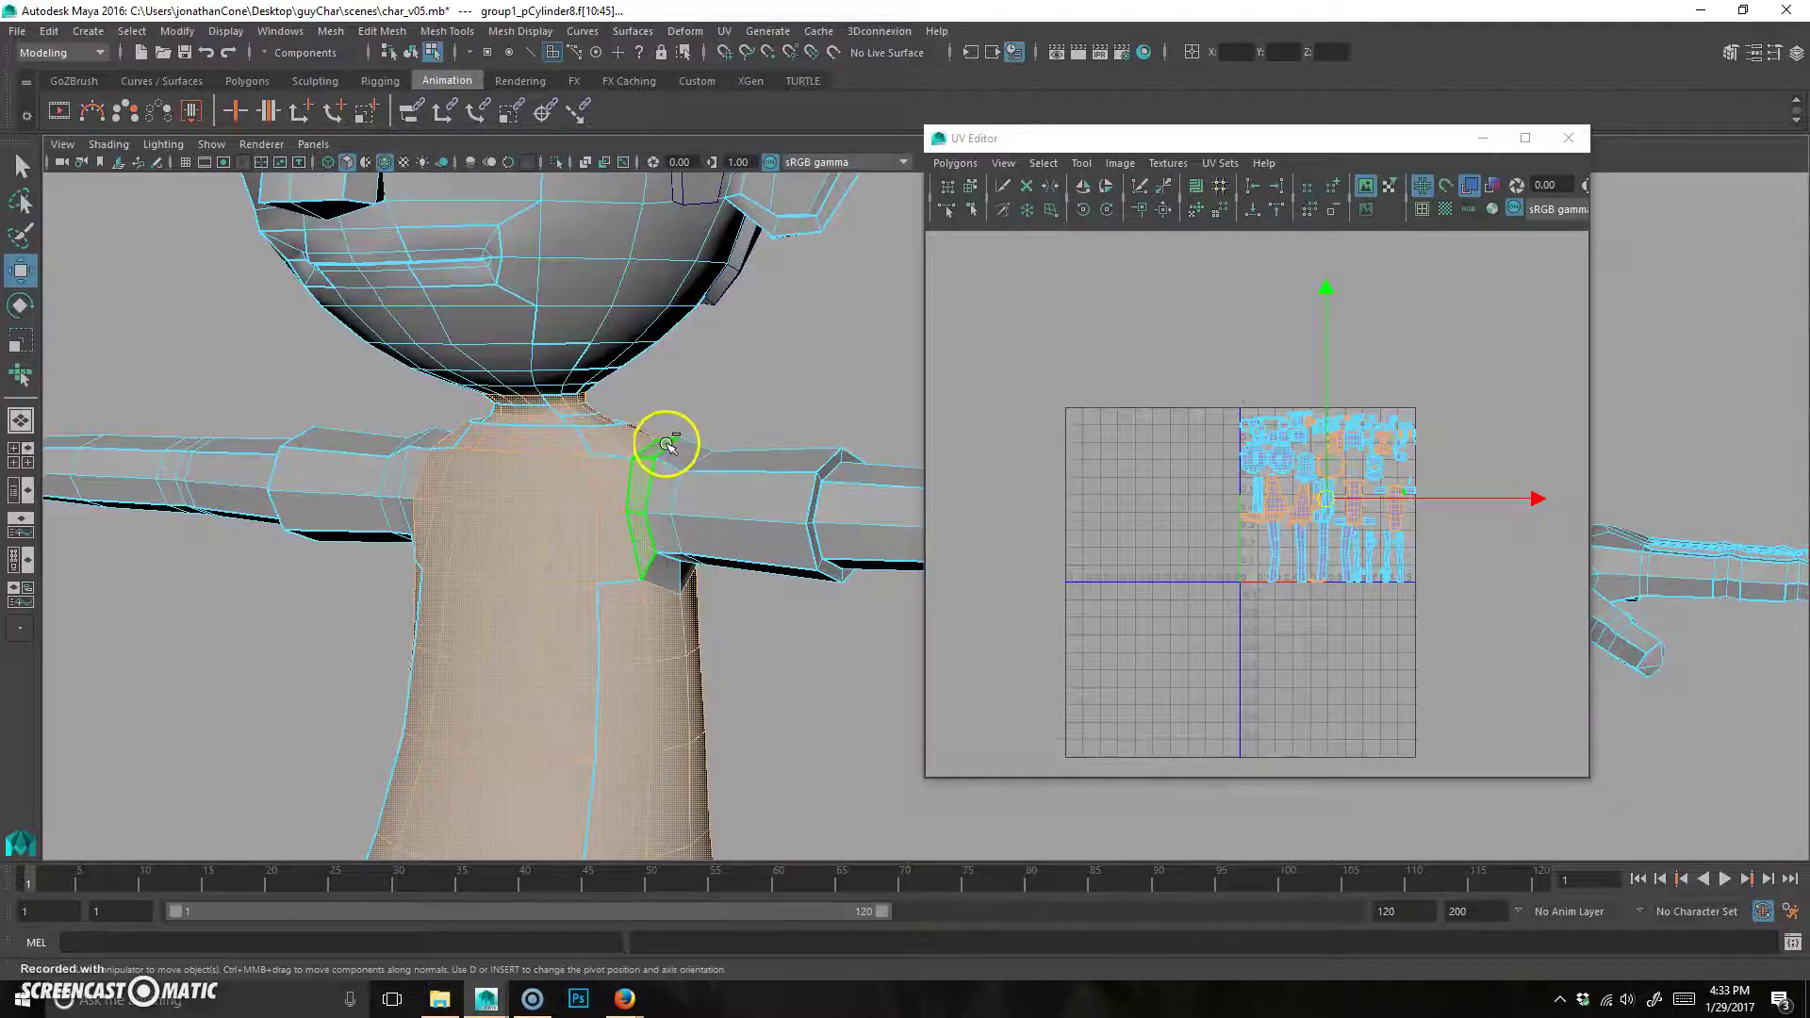
alt+drag(733, 544, 437, 533)
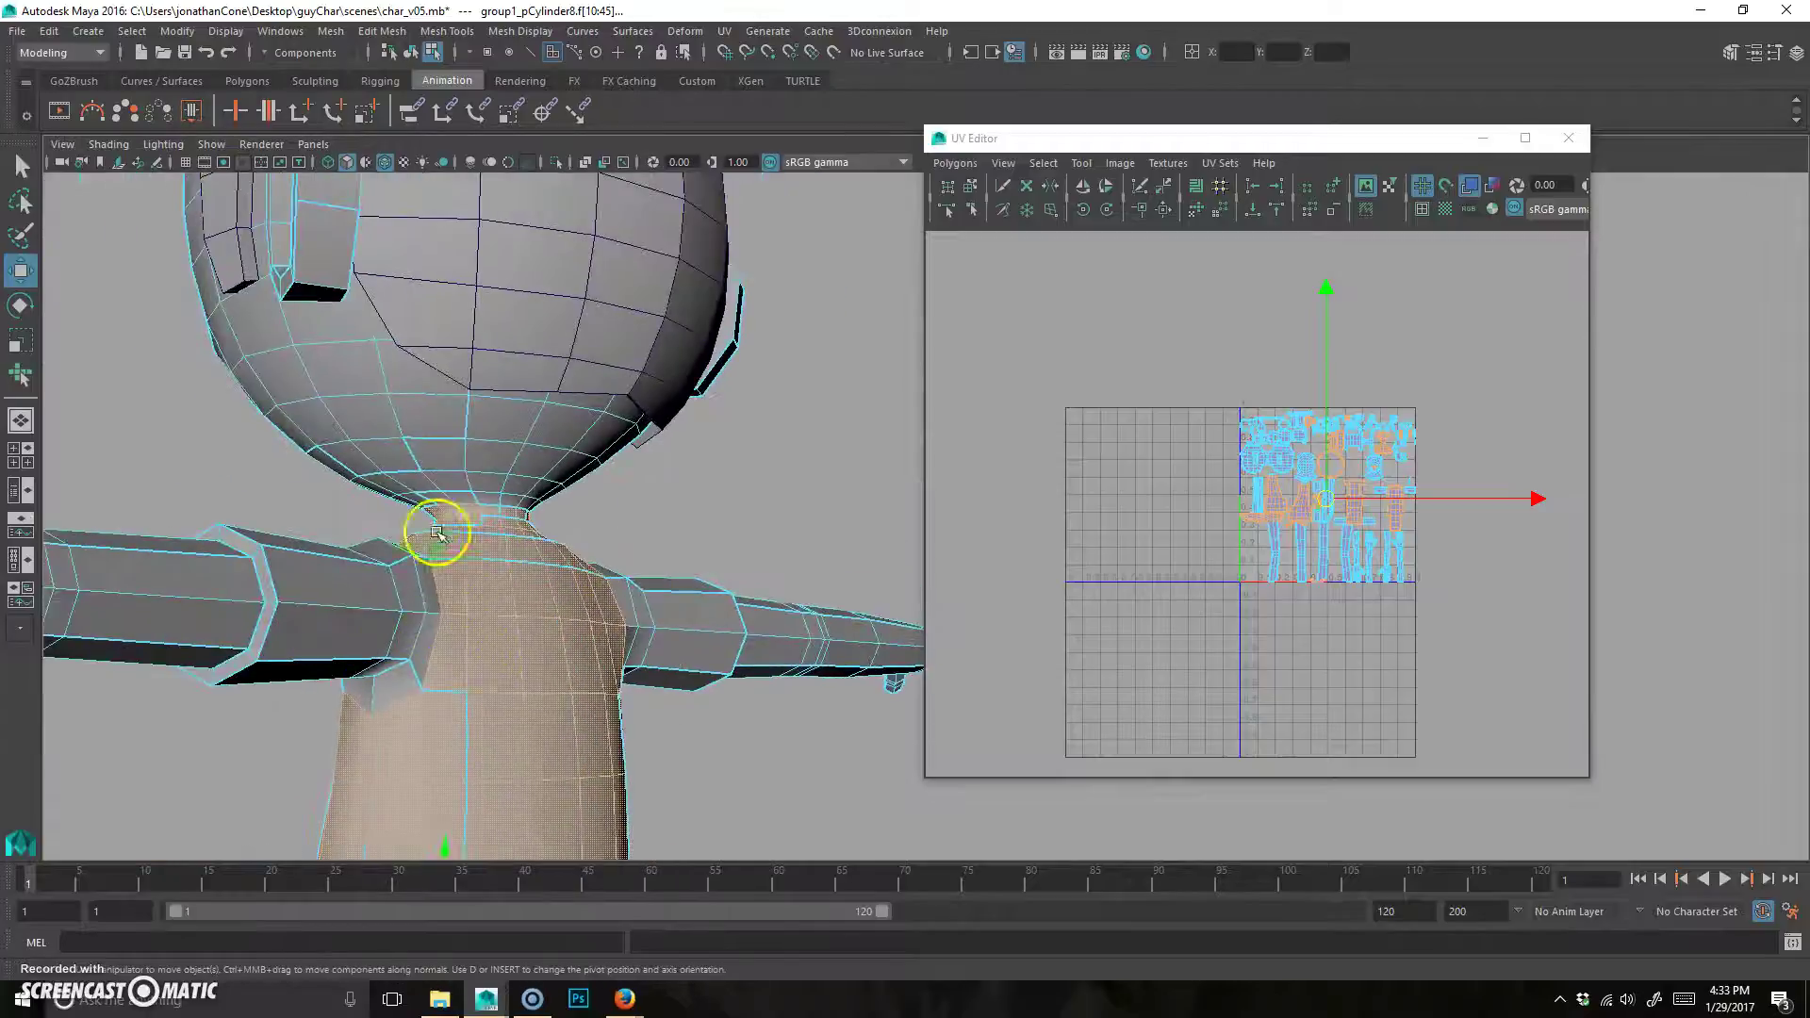
alt+drag(491, 671, 509, 523)
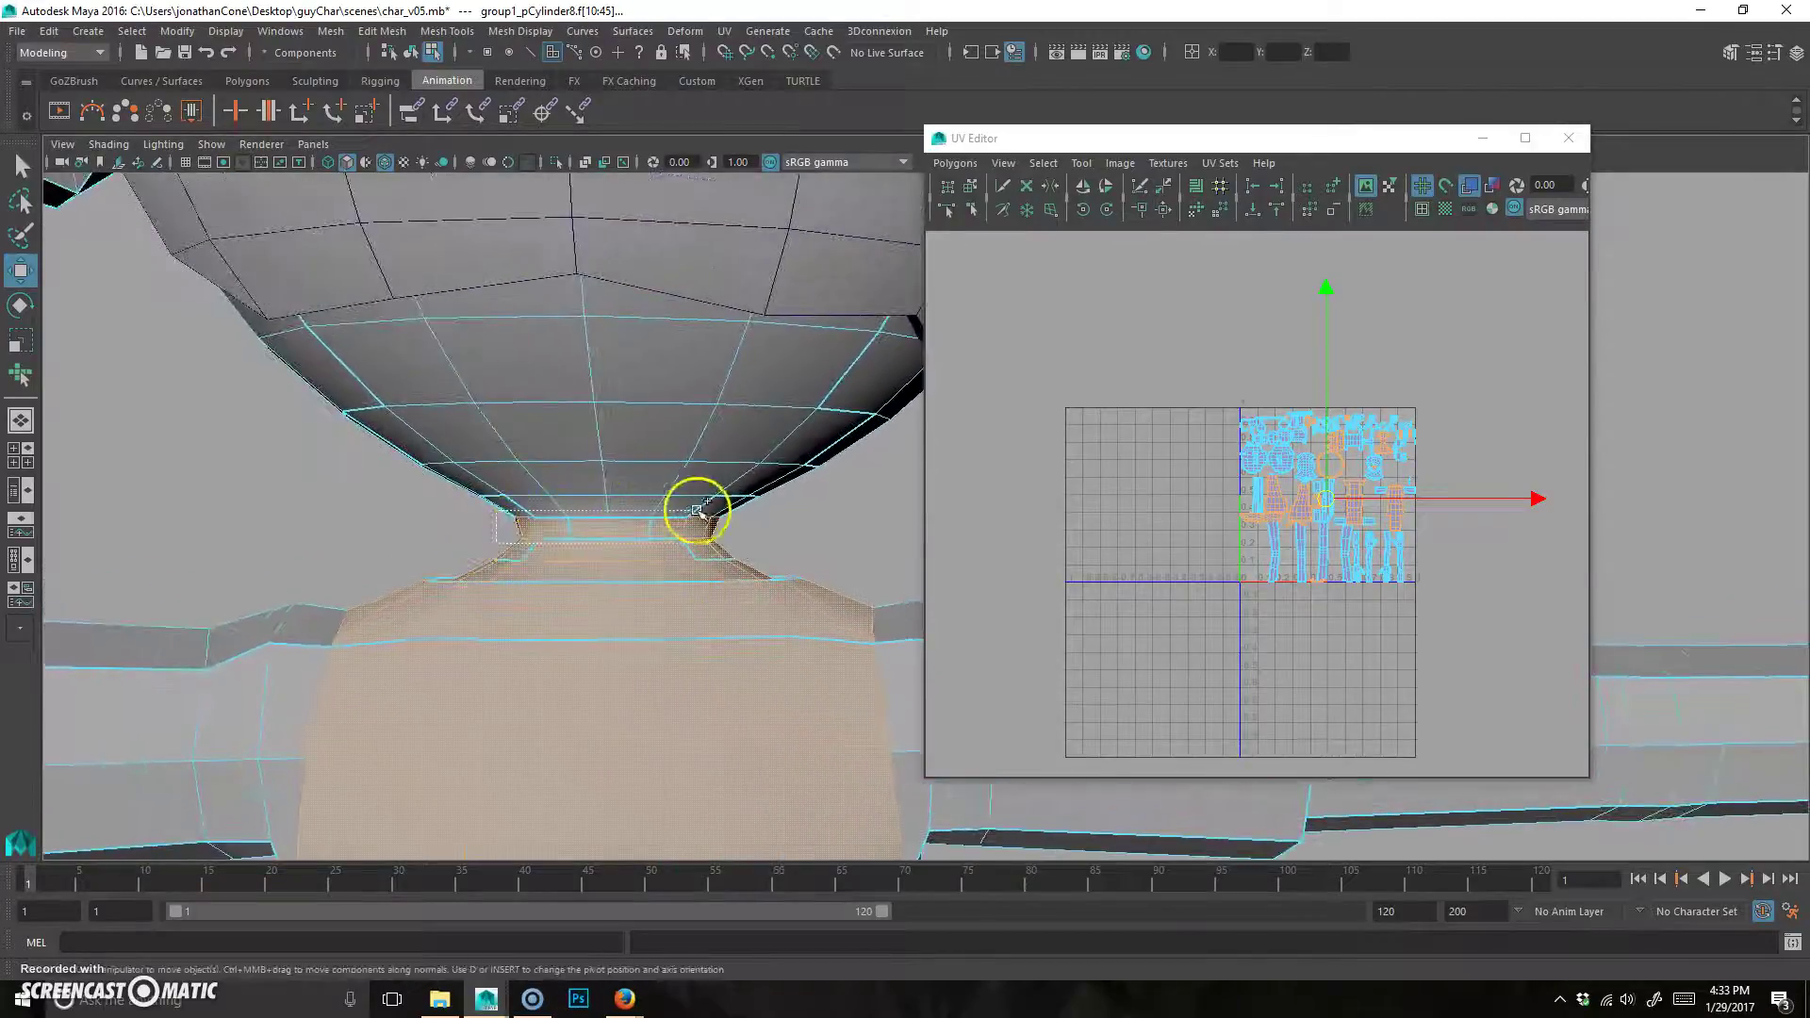
alt+drag(638, 555, 732, 726)
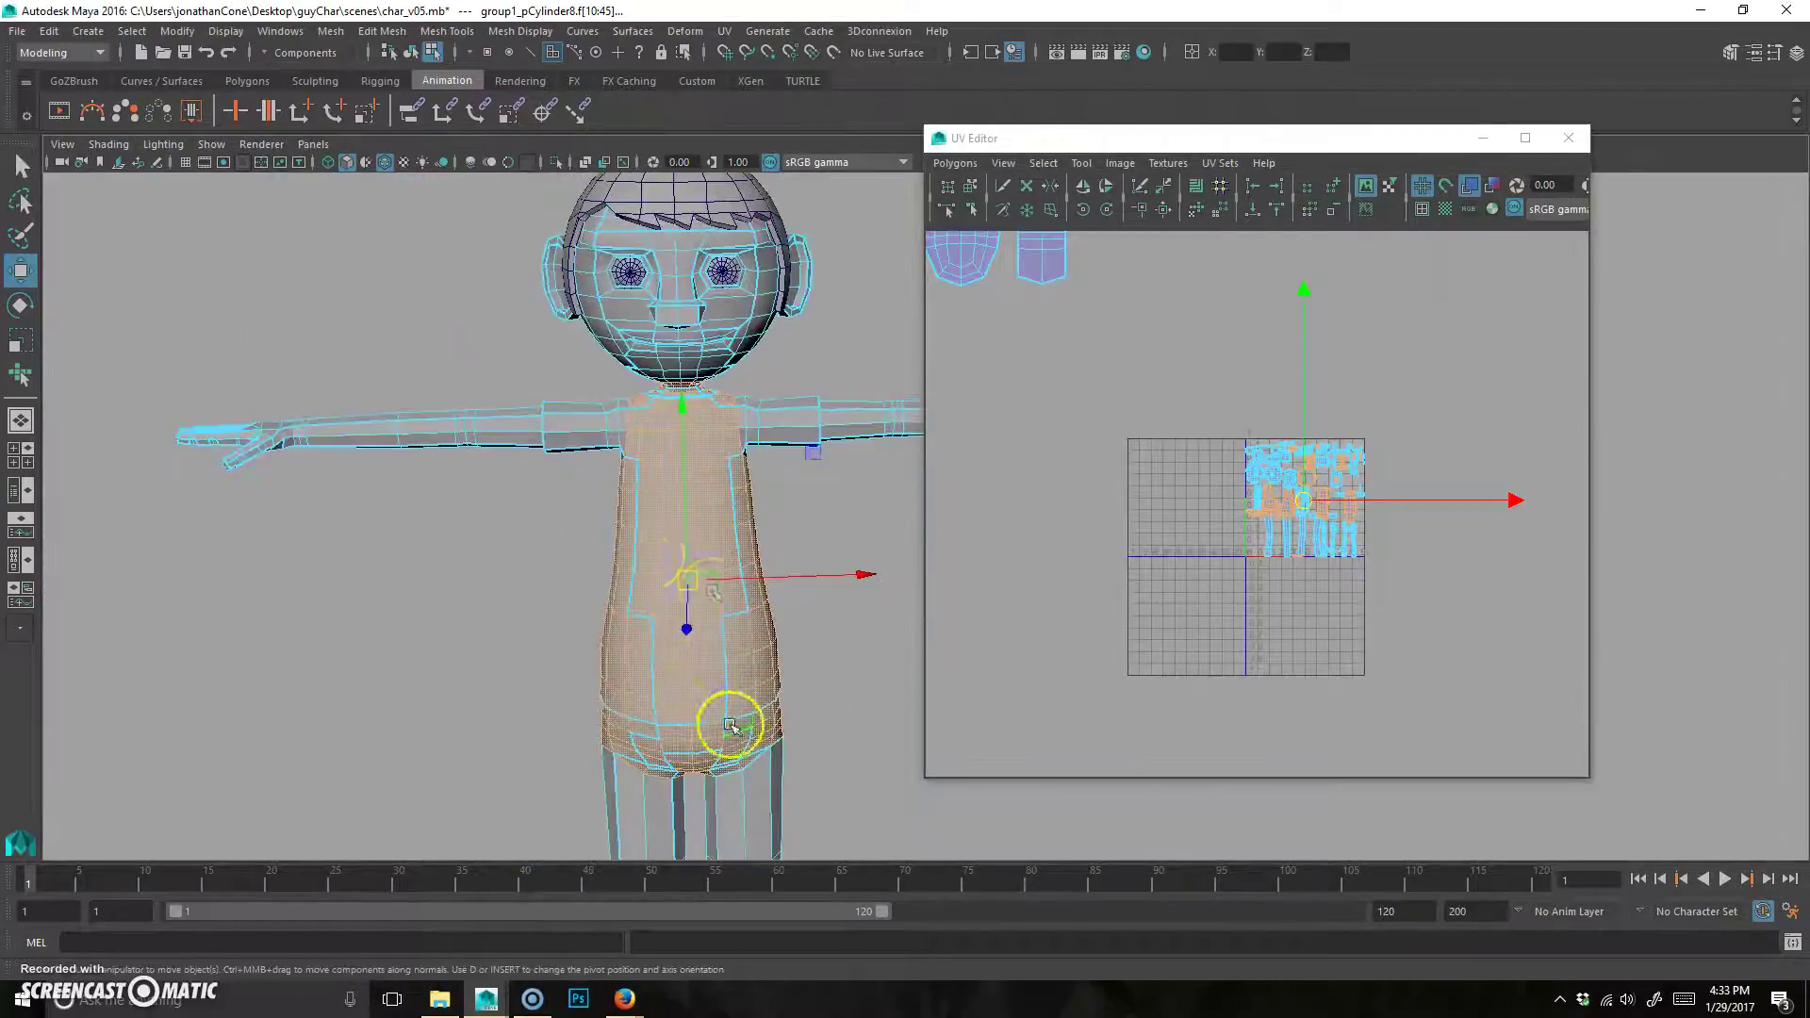
alt+middle_drag(779, 698, 687, 597)
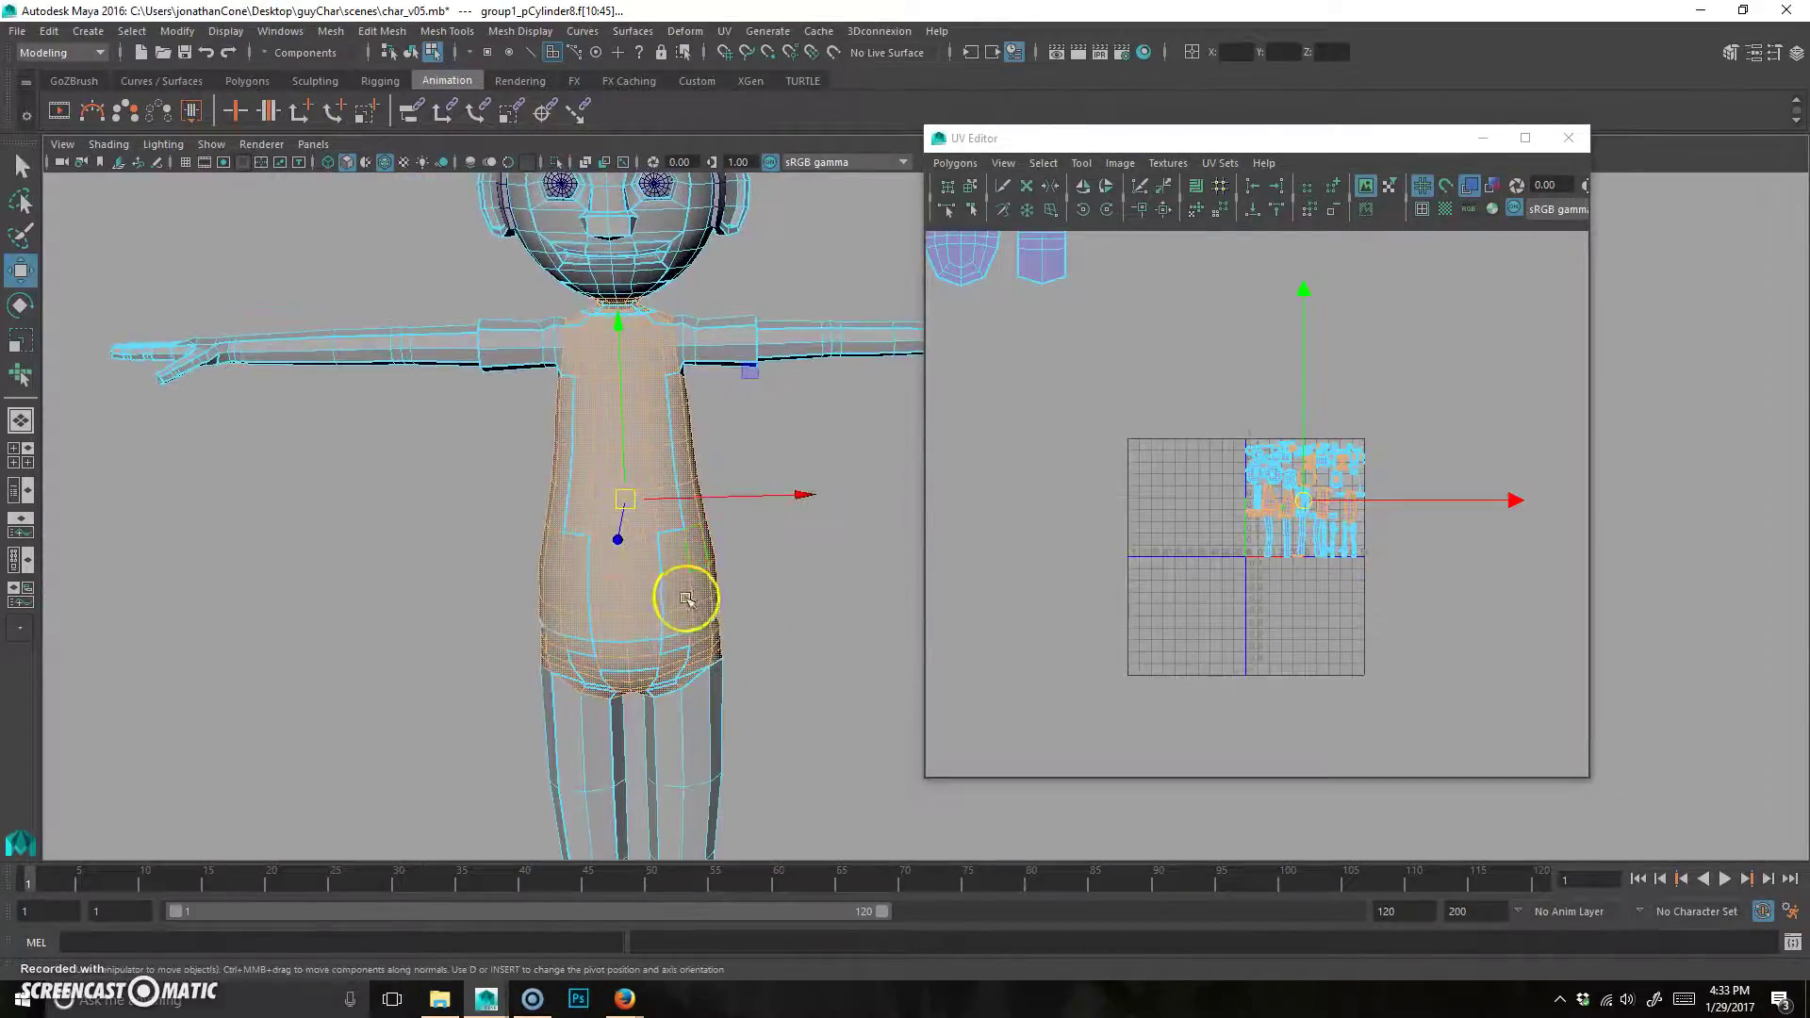
Apply a cylindrical UV projection to the selected torso faces and move the resulting shell off the UV grid.
click(724, 31)
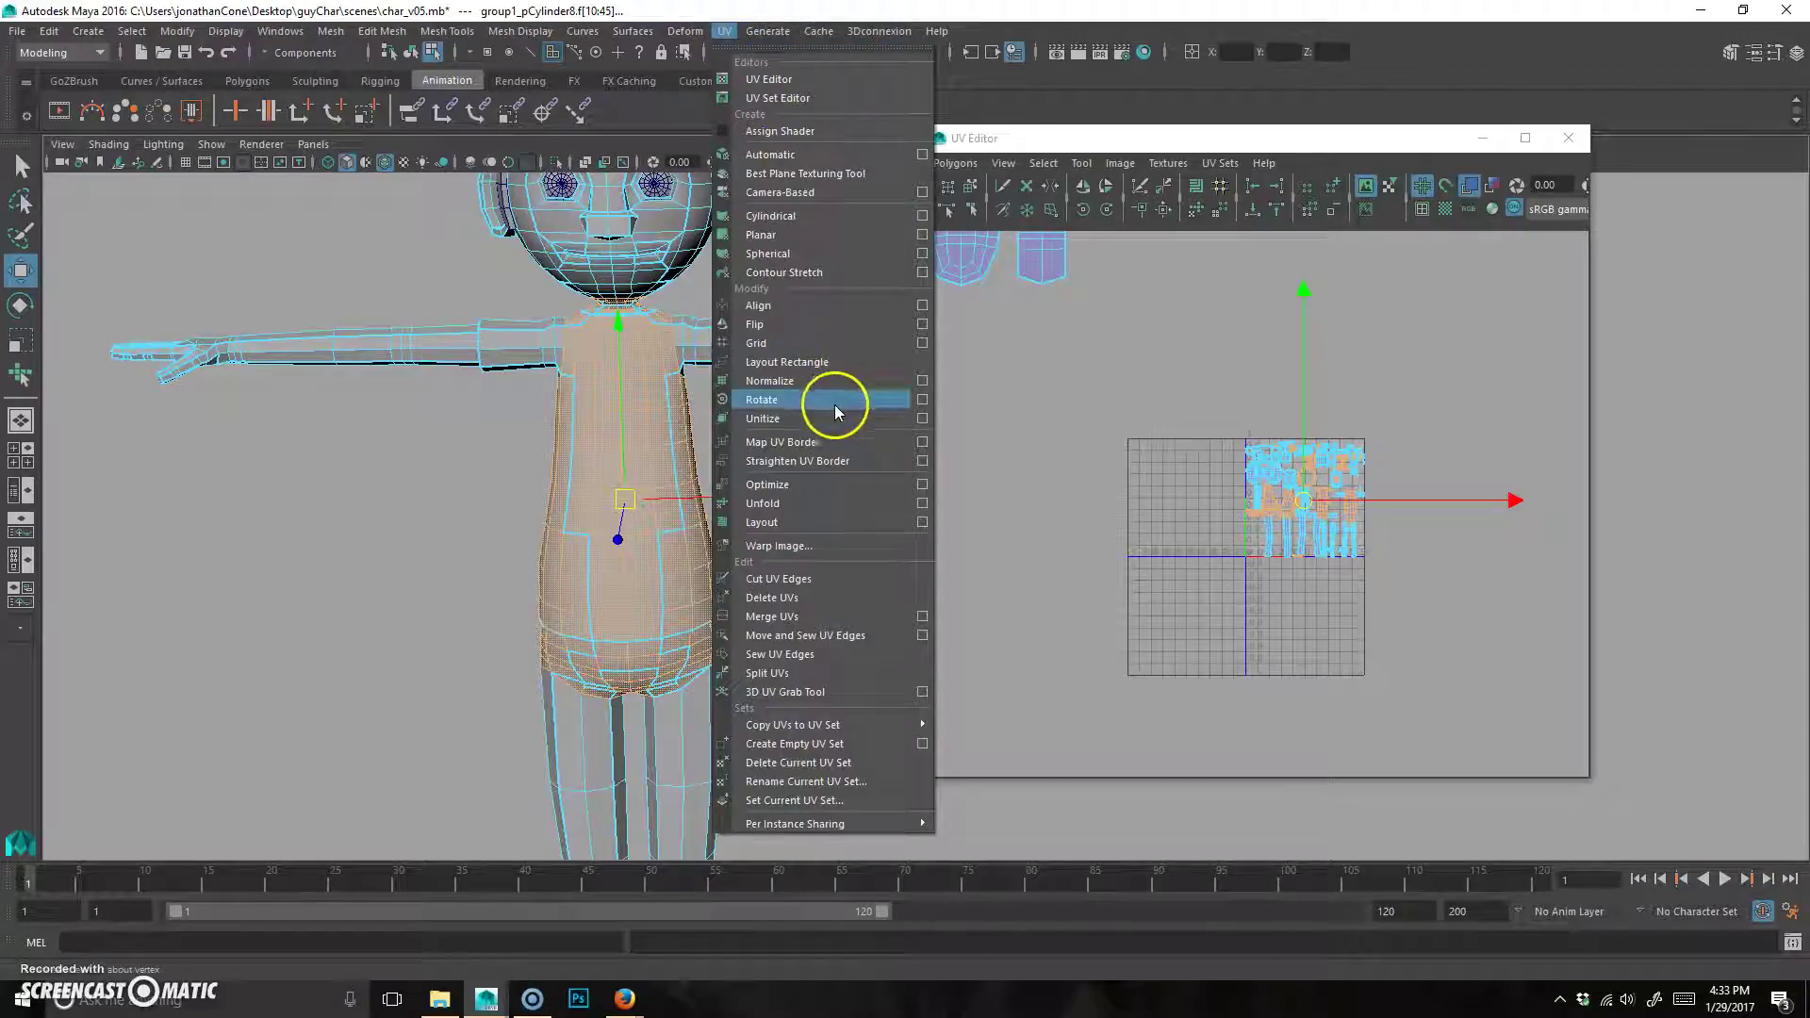
click(809, 224)
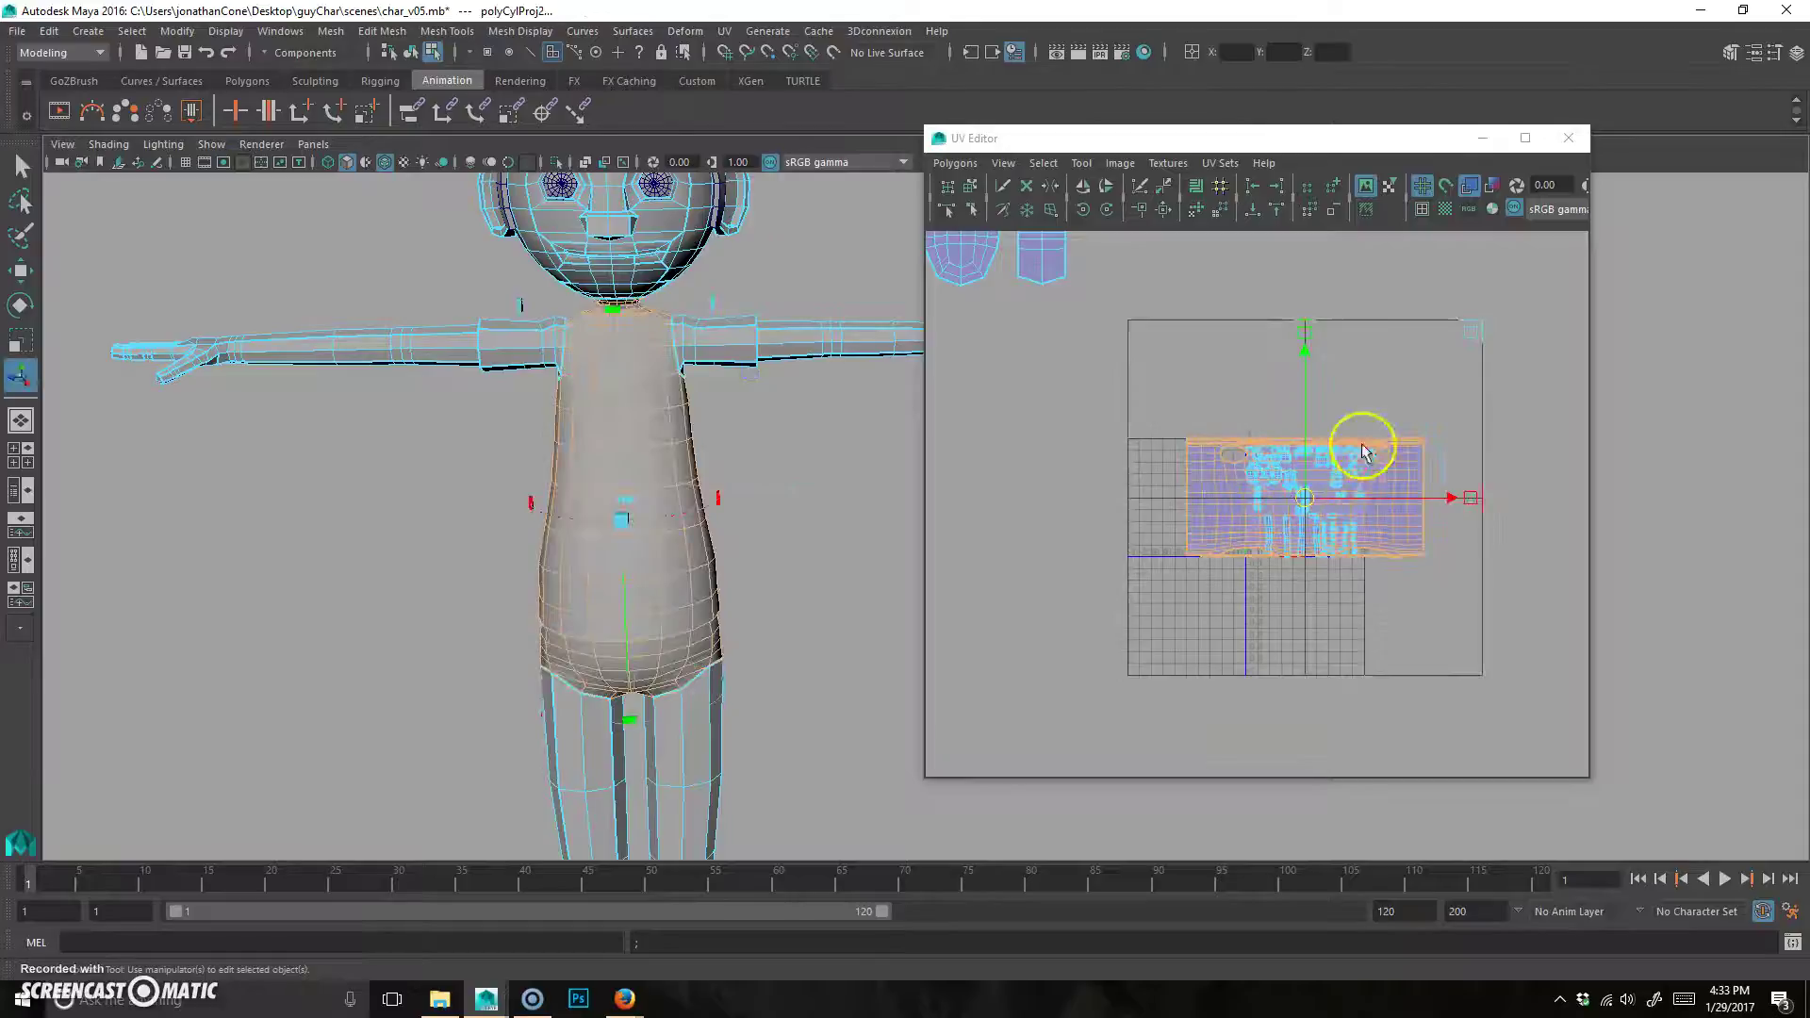
drag(1315, 497, 1059, 578)
scroll(1293, 600, up, 2)
key(f)
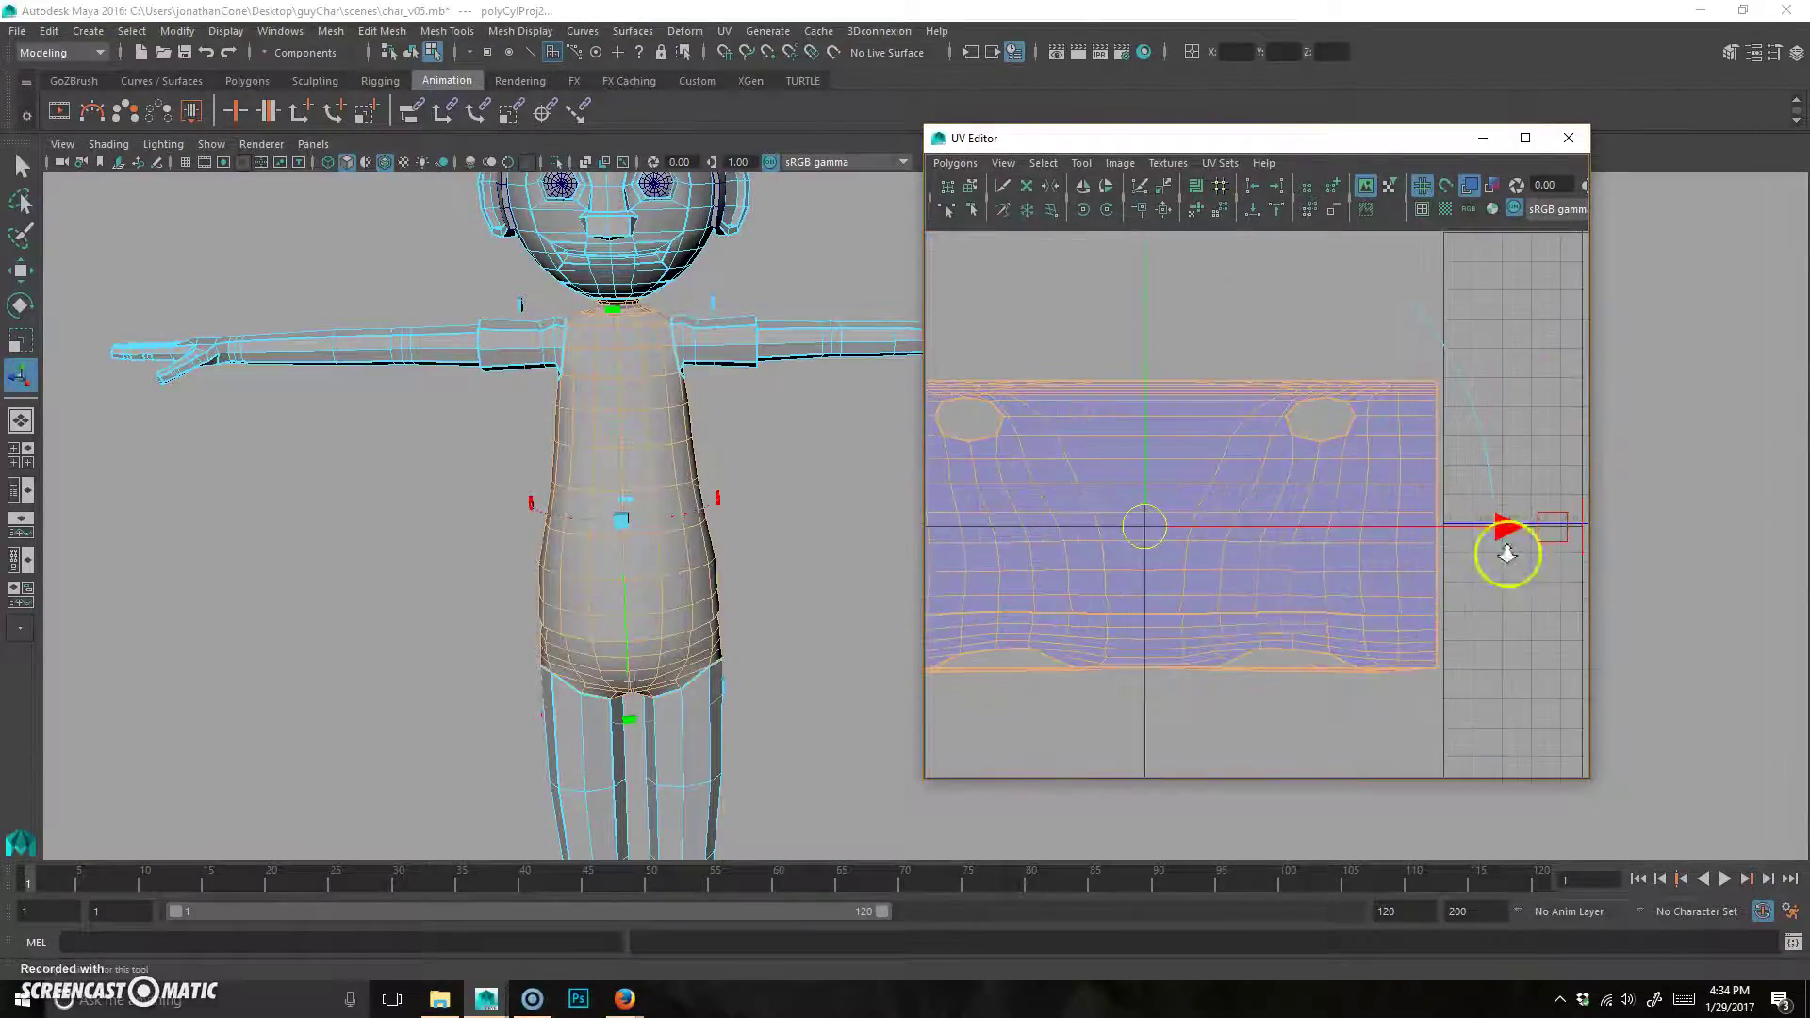
Wrap the cylindrical projection fully around the torso so its edges meet at the back, and place the shell beside the other mapped shells.
alt+drag(695, 472, 493, 524)
alt+middle_drag(494, 524, 251, 501)
alt+right_drag(251, 501, 577, 465)
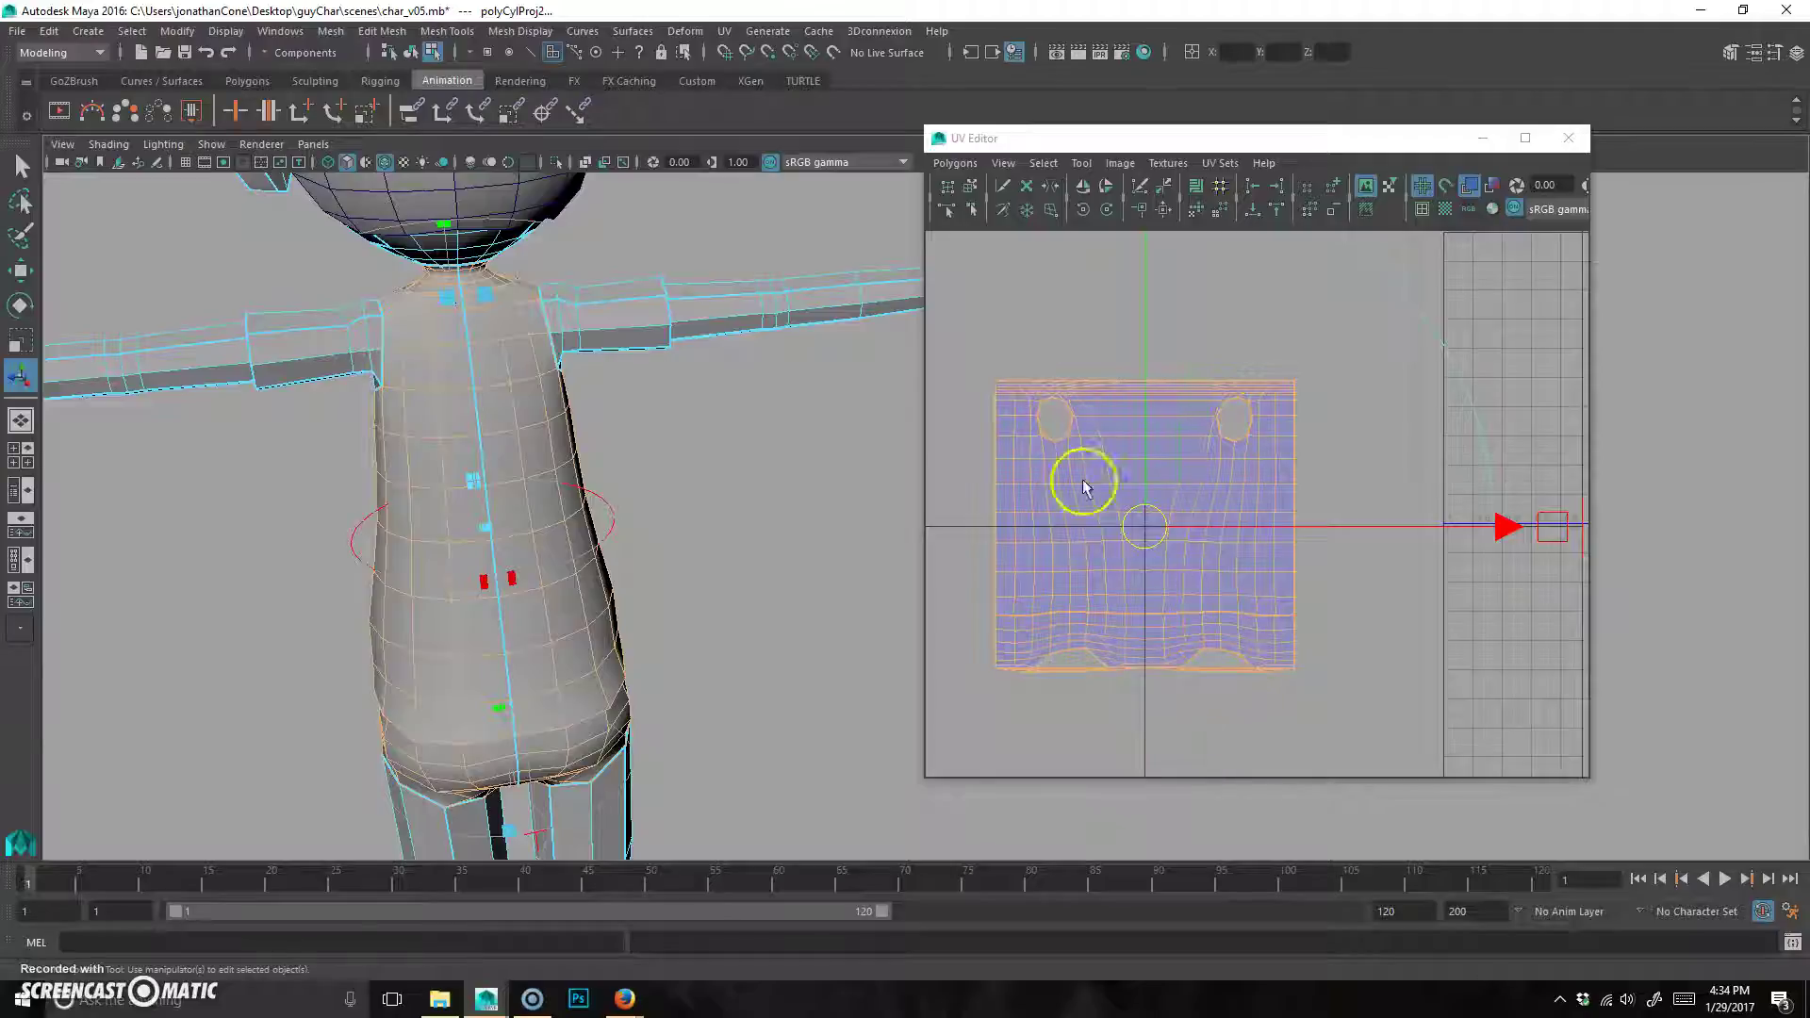
alt+right_drag(1264, 554, 1023, 562)
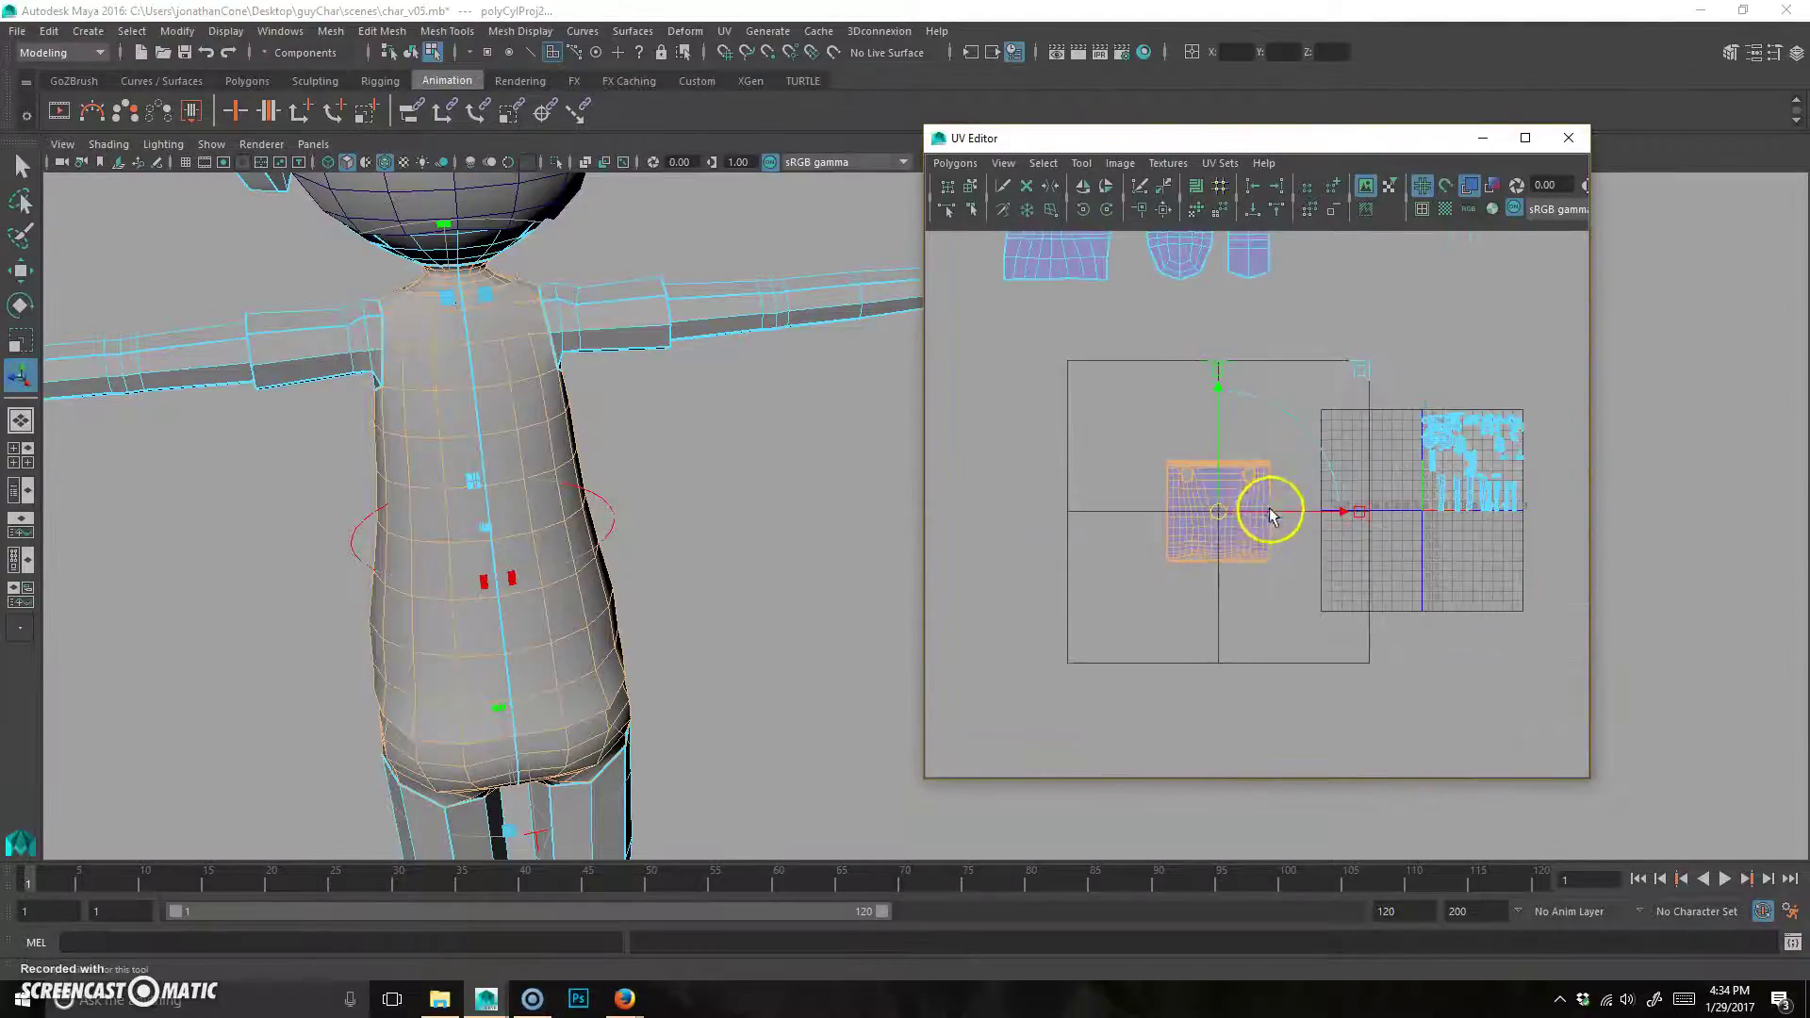
alt+right_drag(1270, 514, 1132, 659)
drag(1276, 614, 1028, 405)
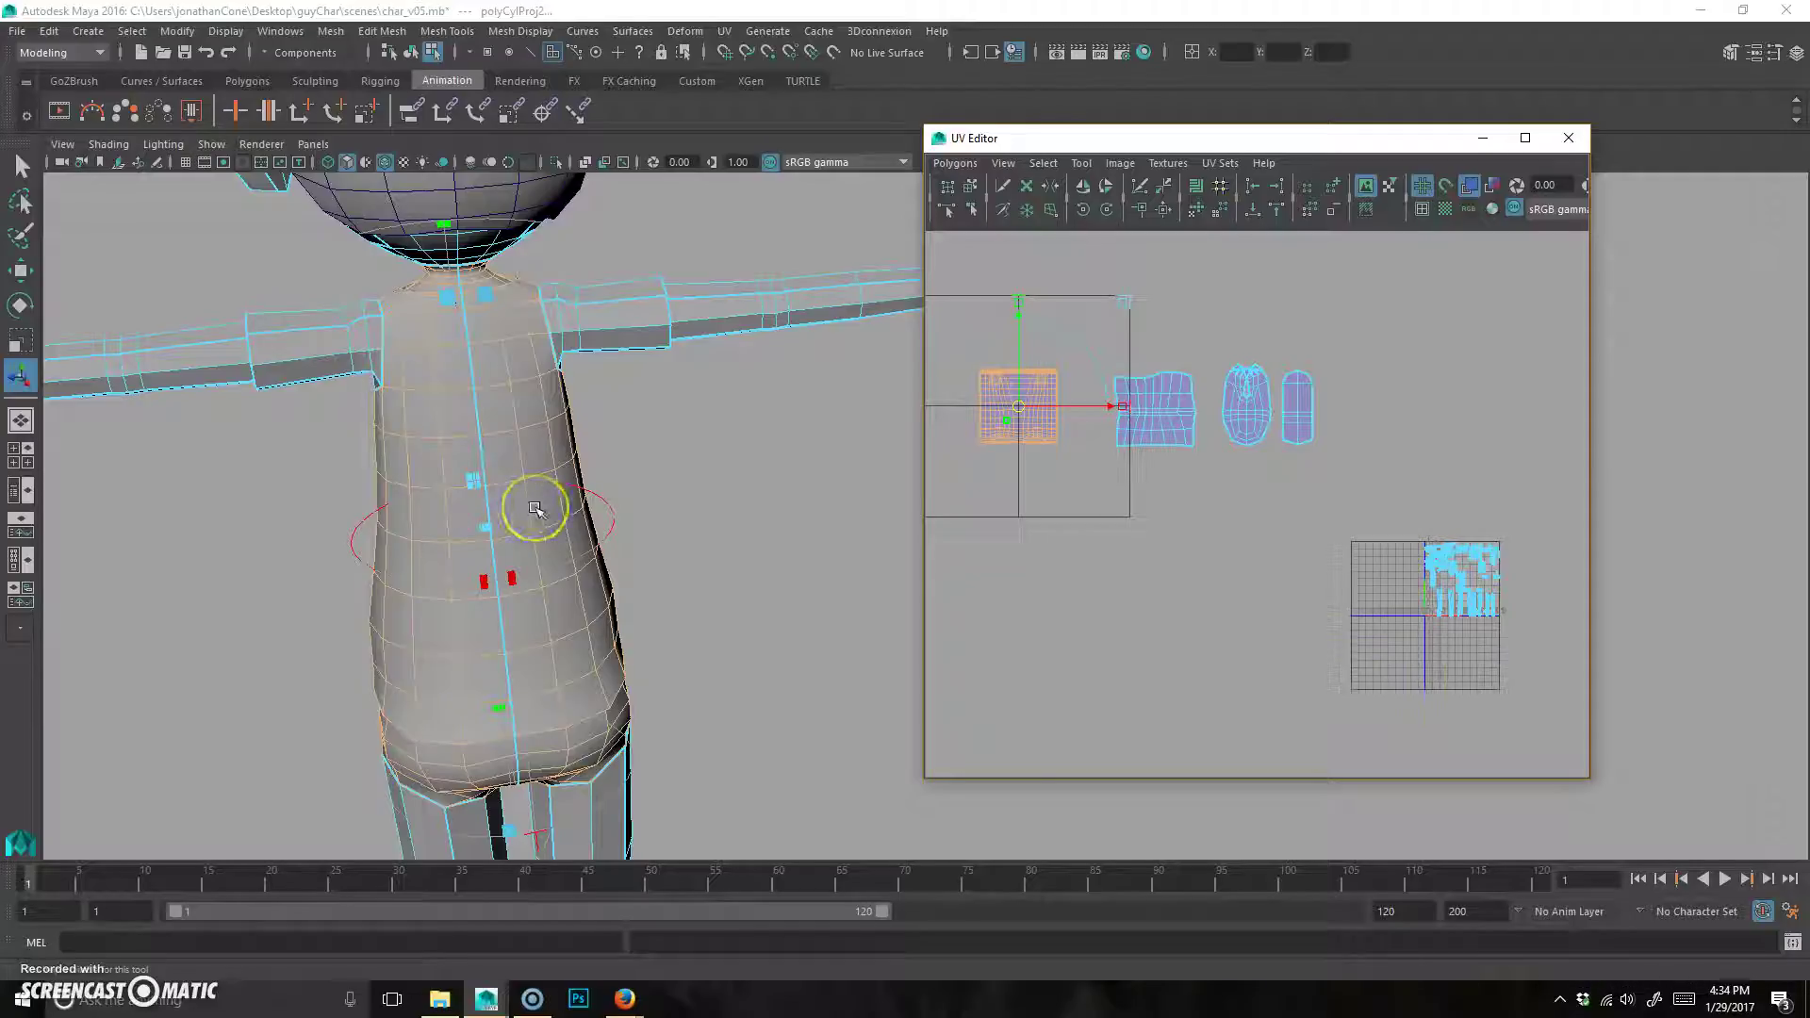
Select the faces of one arm from the shoulder to the wrist and inspect the selection along its length.
alt+drag(398, 498, 600, 301)
alt+drag(627, 538, 468, 471)
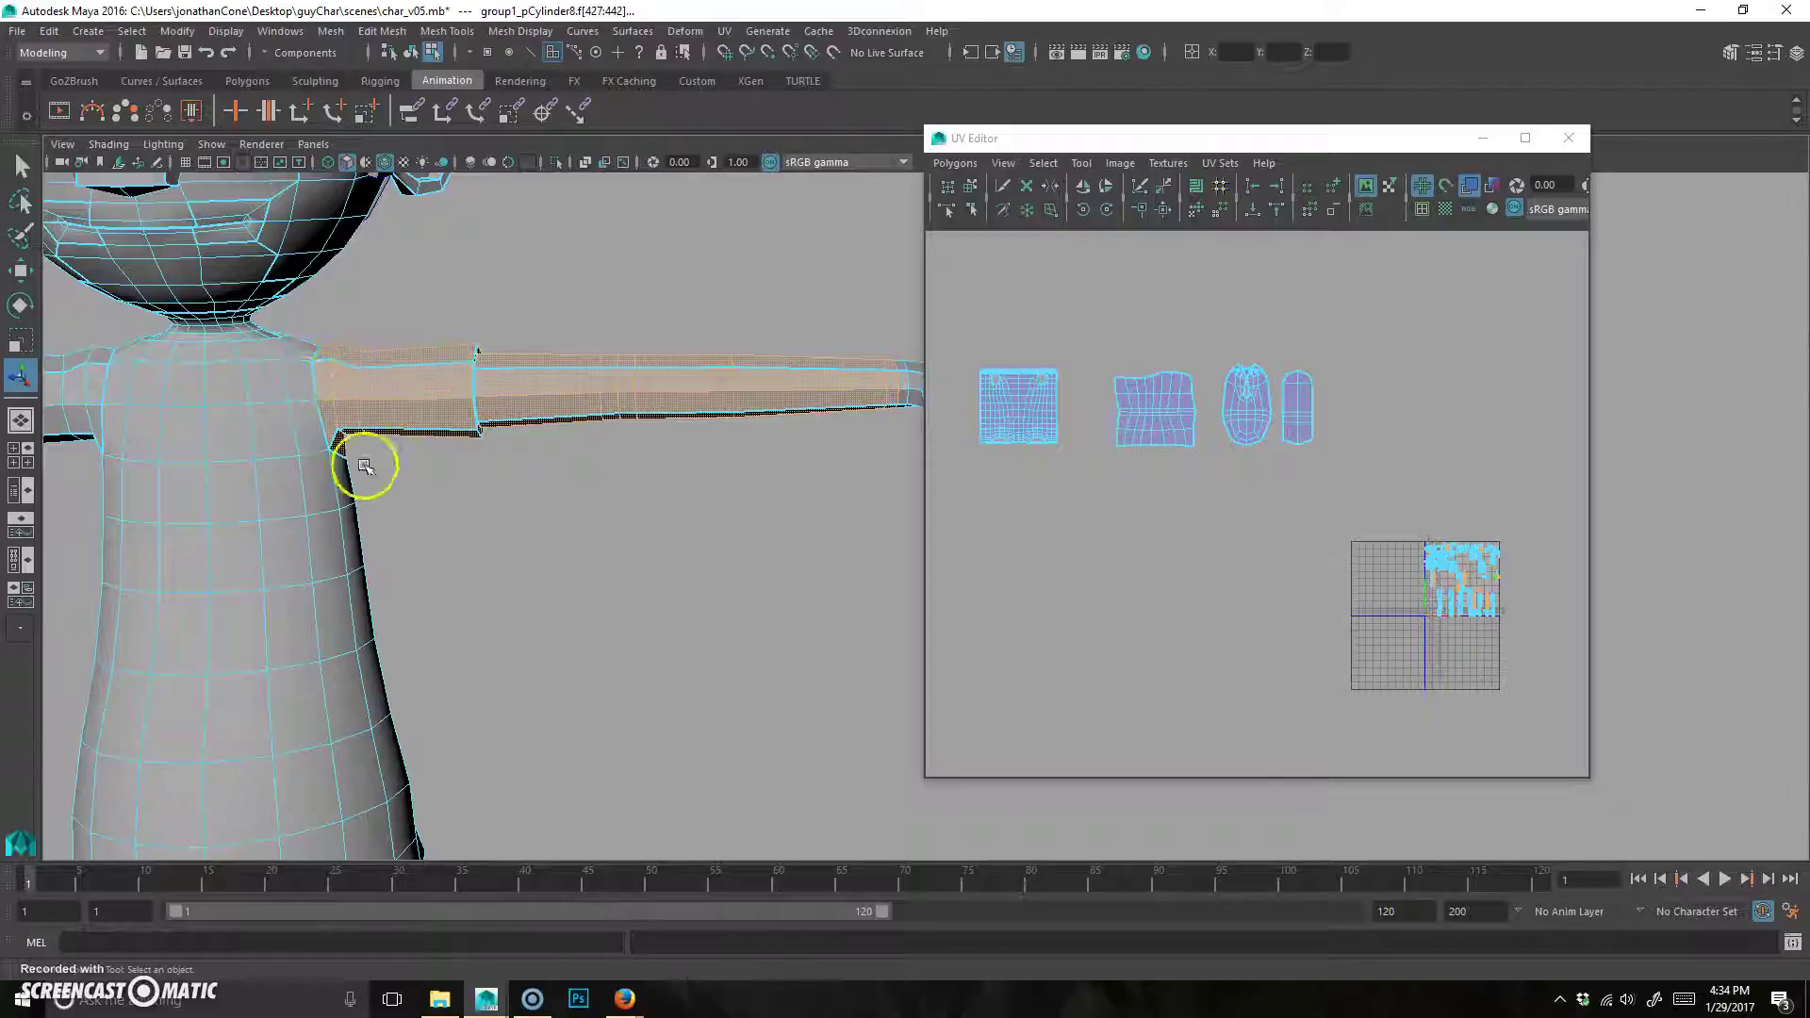
alt+middle_drag(526, 563, 328, 606)
alt+right_drag(327, 606, 659, 533)
alt+middle_drag(577, 530, 760, 518)
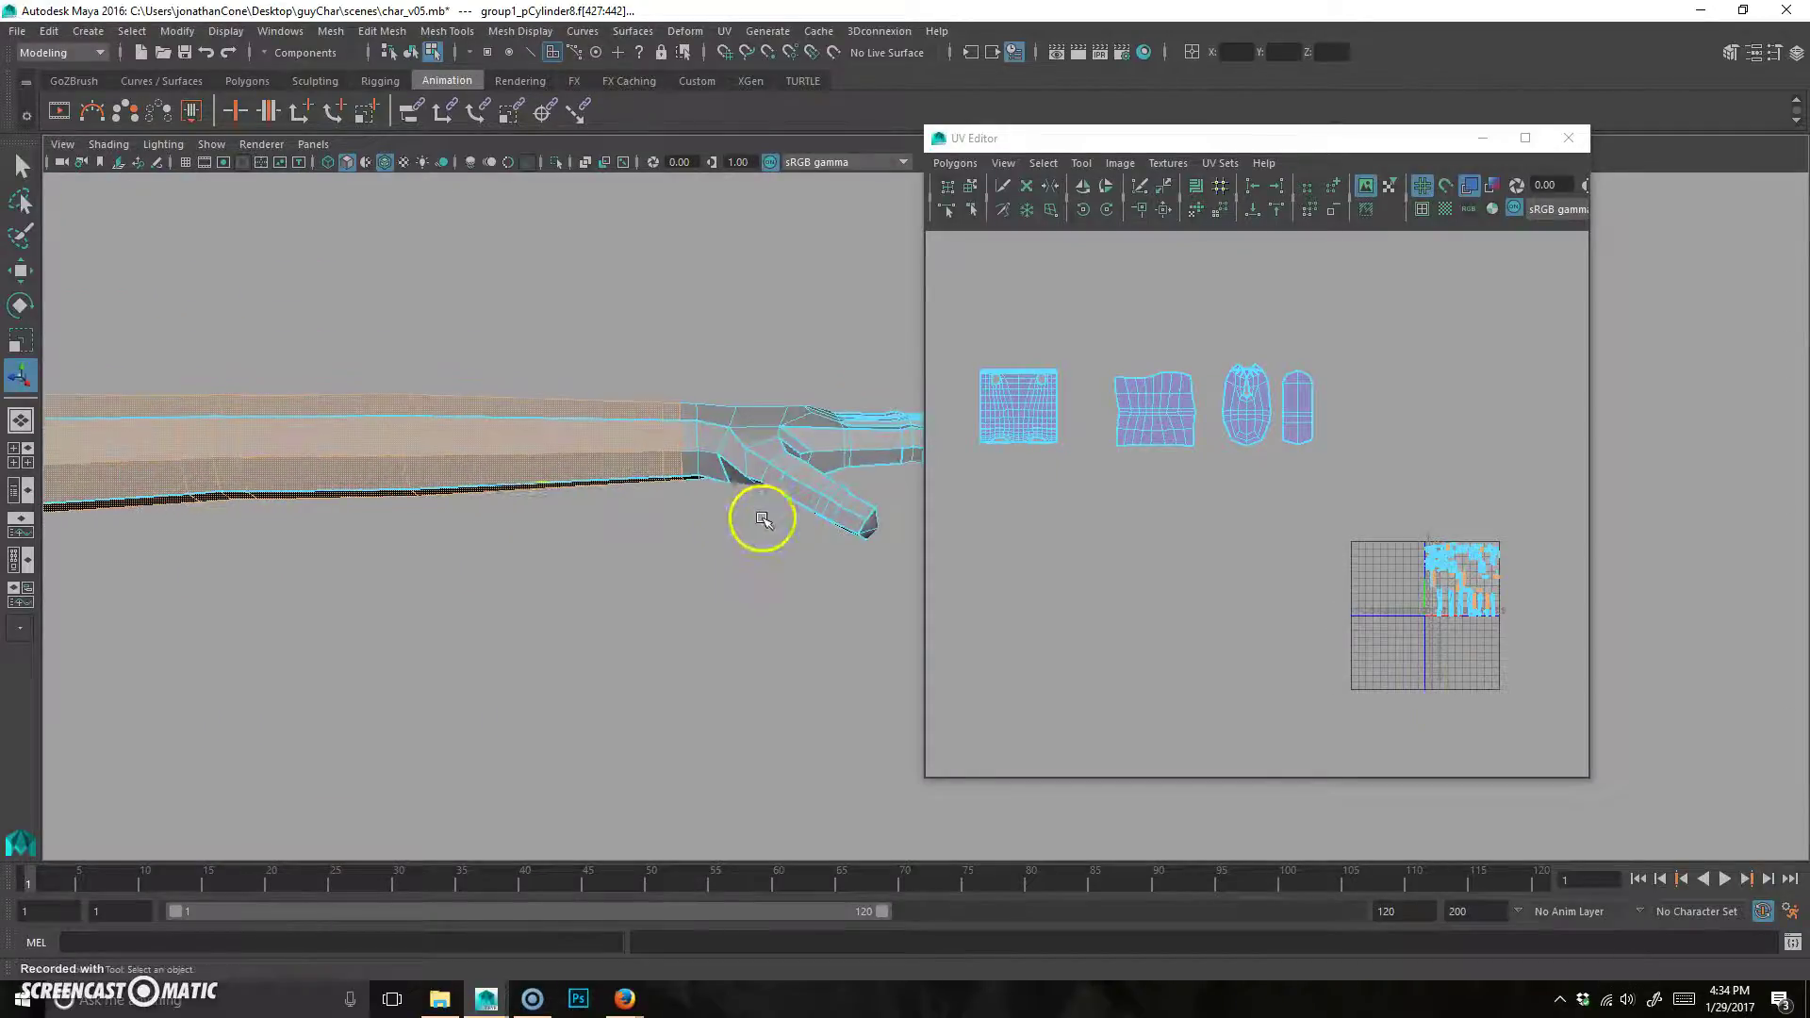
alt+right_drag(516, 524, 768, 483)
alt+drag(768, 483, 756, 553)
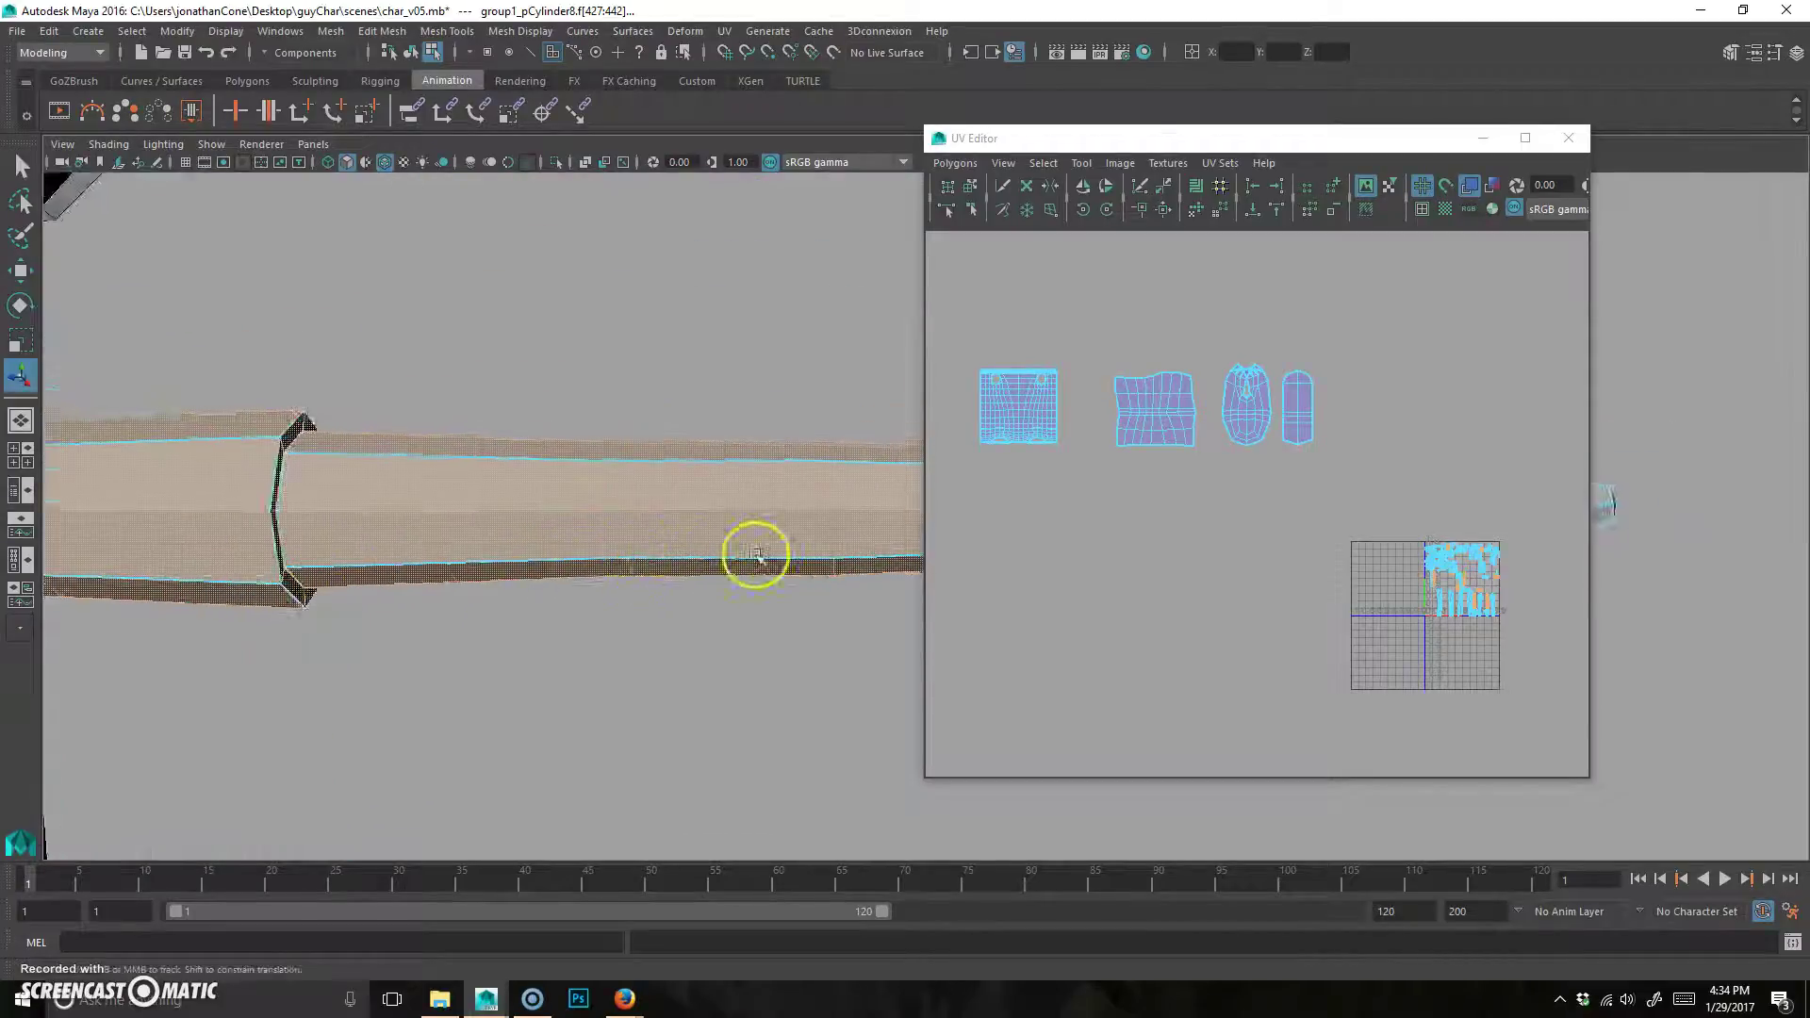
Check the selected arm faces between the shoulder and the wrist from several angles and from above.
alt+middle_drag(755, 554, 274, 589)
alt+drag(273, 590, 632, 683)
key(space)
key(space)
alt+middle_drag(585, 404, 275, 529)
scroll(353, 554, up, 3)
scroll(311, 479, up, 2)
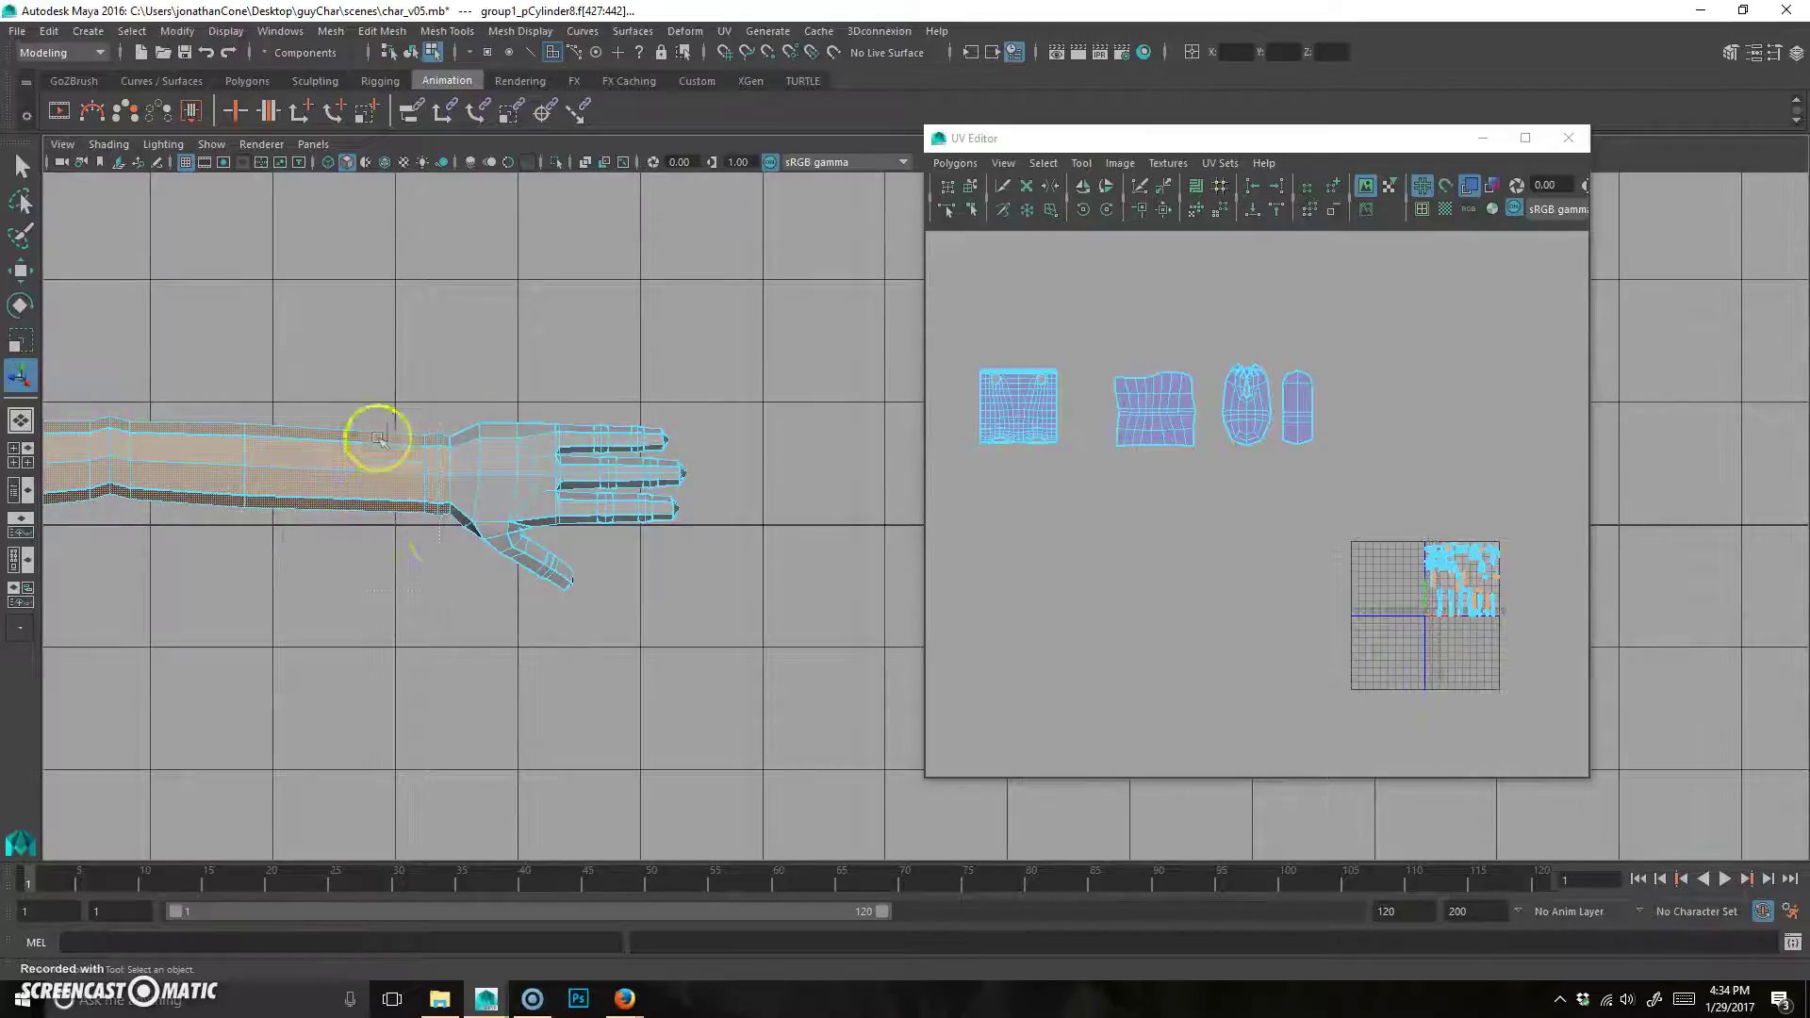
alt+middle_drag(378, 437, 506, 538)
scroll(635, 444, up, 3)
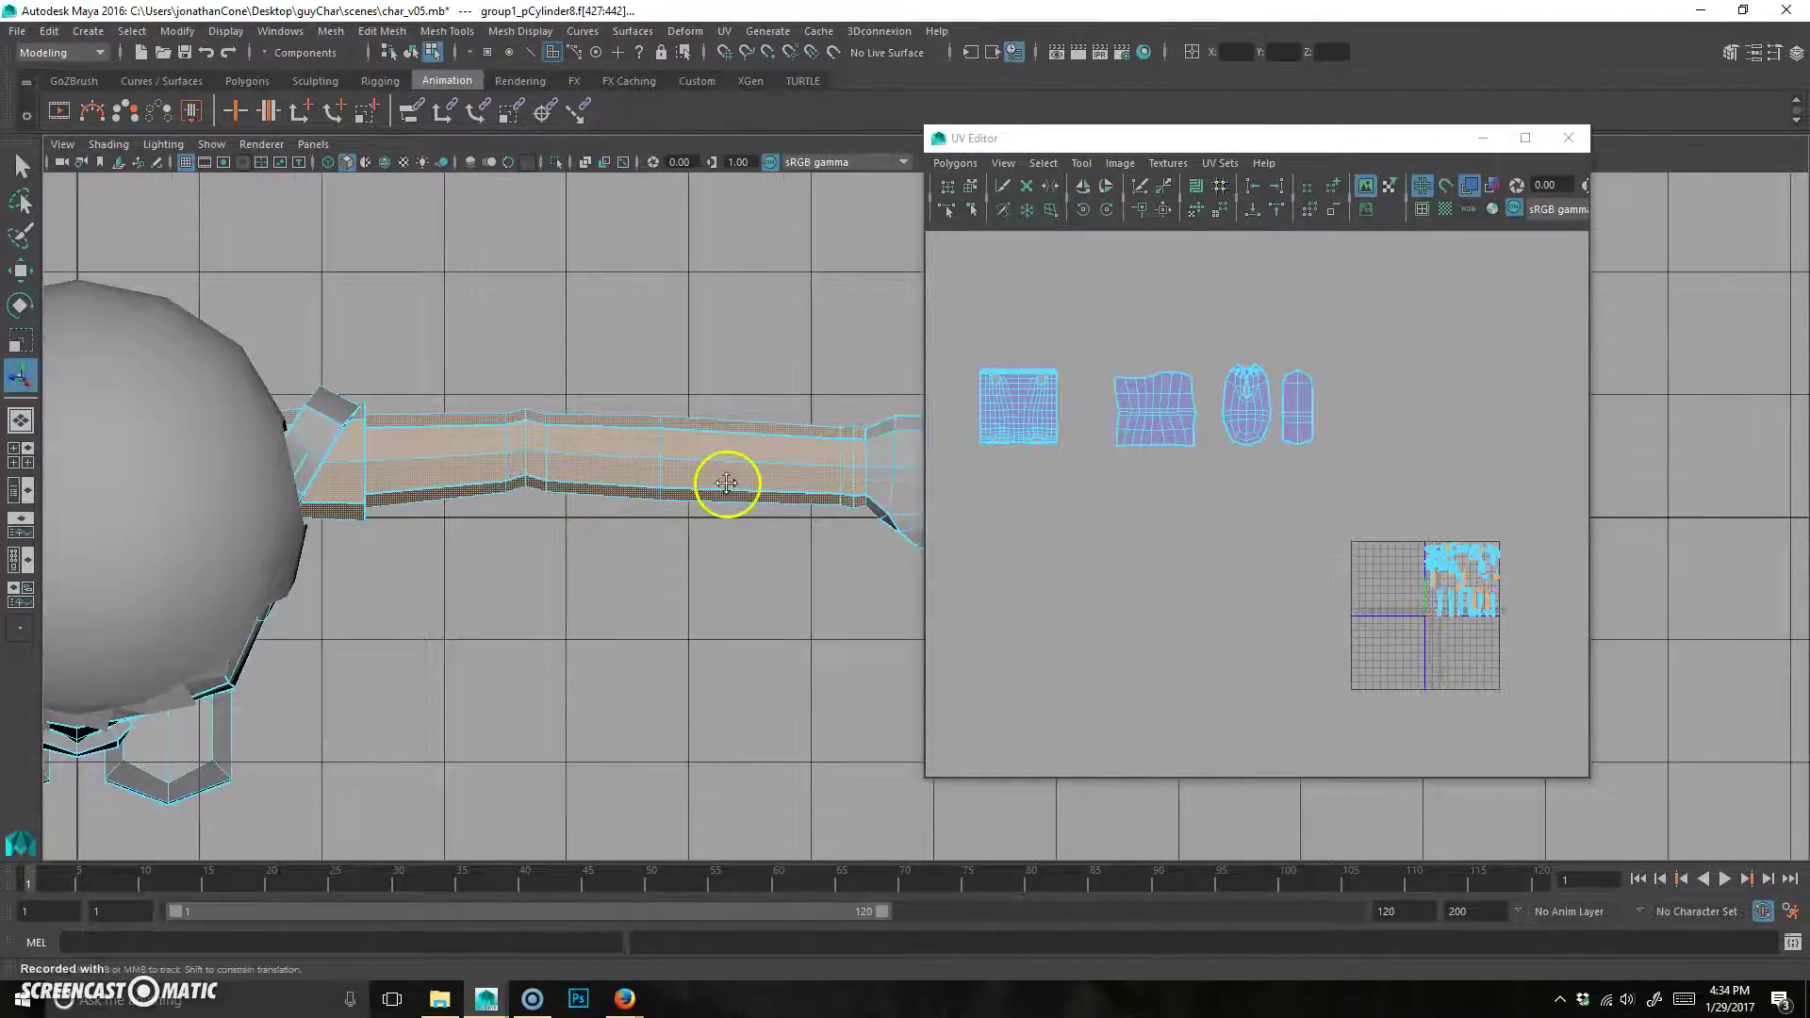
alt+middle_drag(726, 484, 607, 364)
key(space)
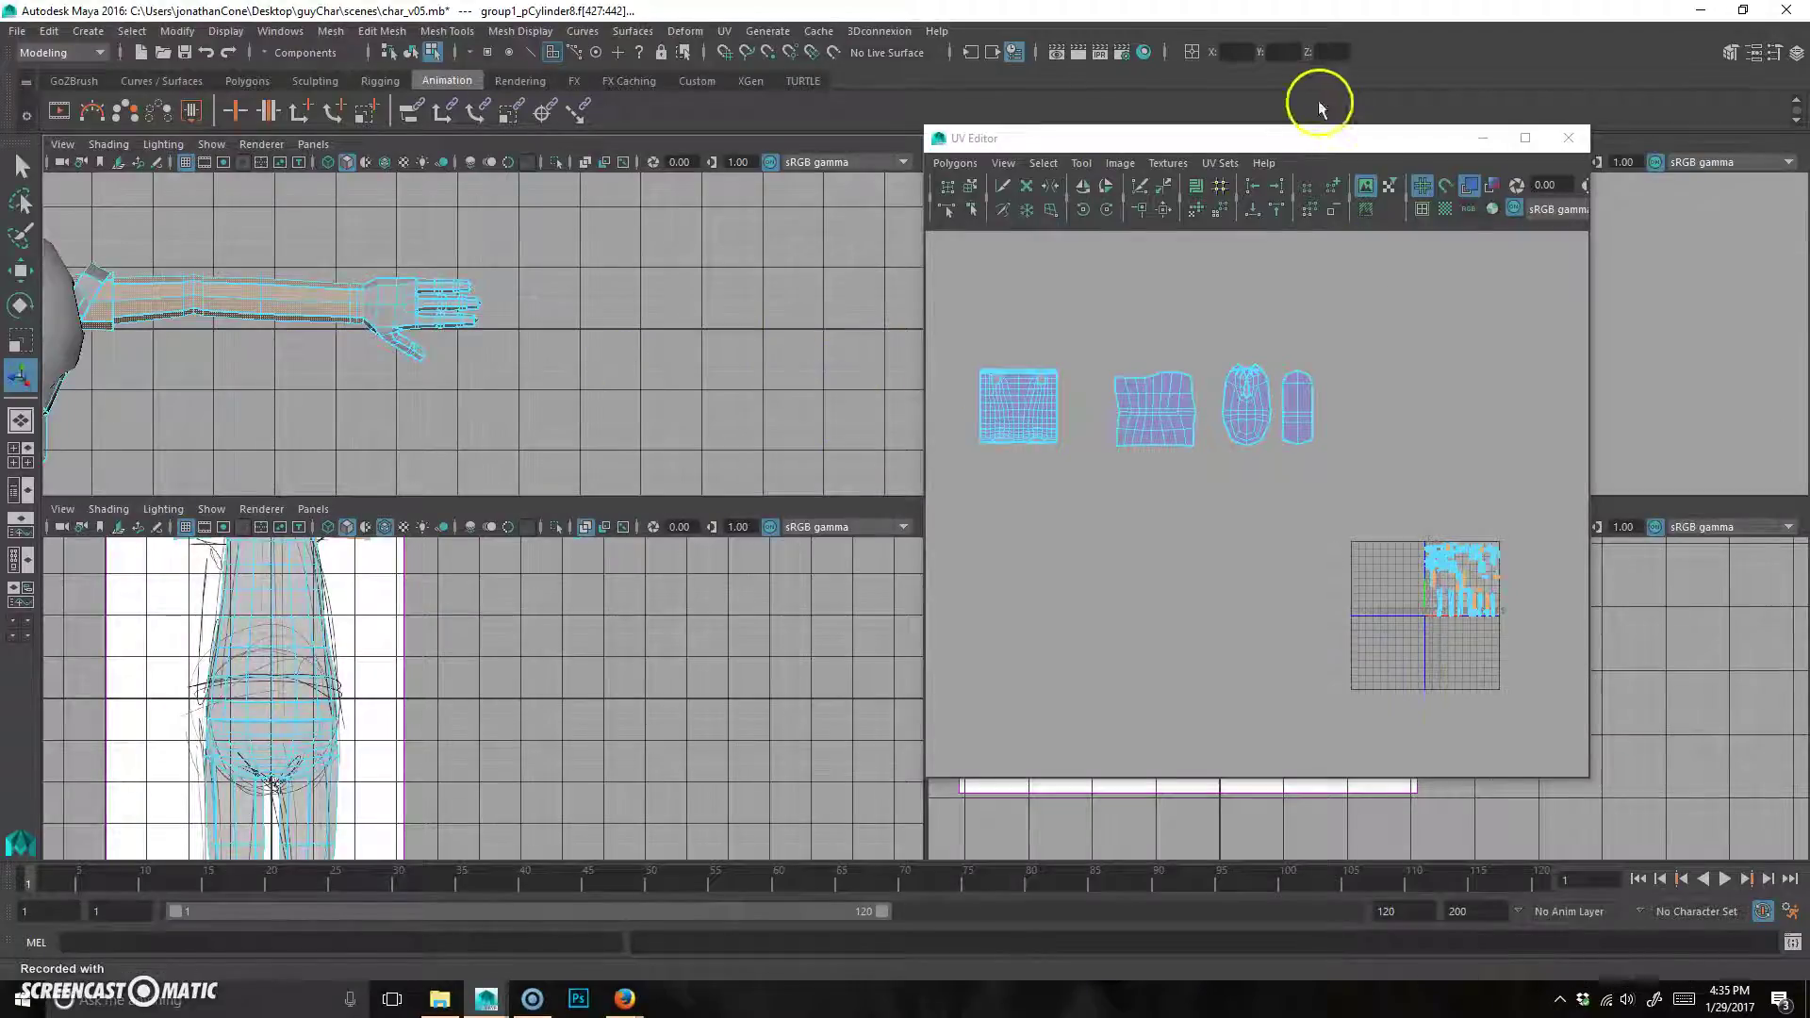
Apply a cylindrical UV projection to the selected arm faces and move the resulting shell off the UV grid.
drag(1061, 126, 1058, 219)
key(space)
alt+drag(747, 465, 473, 550)
click(723, 31)
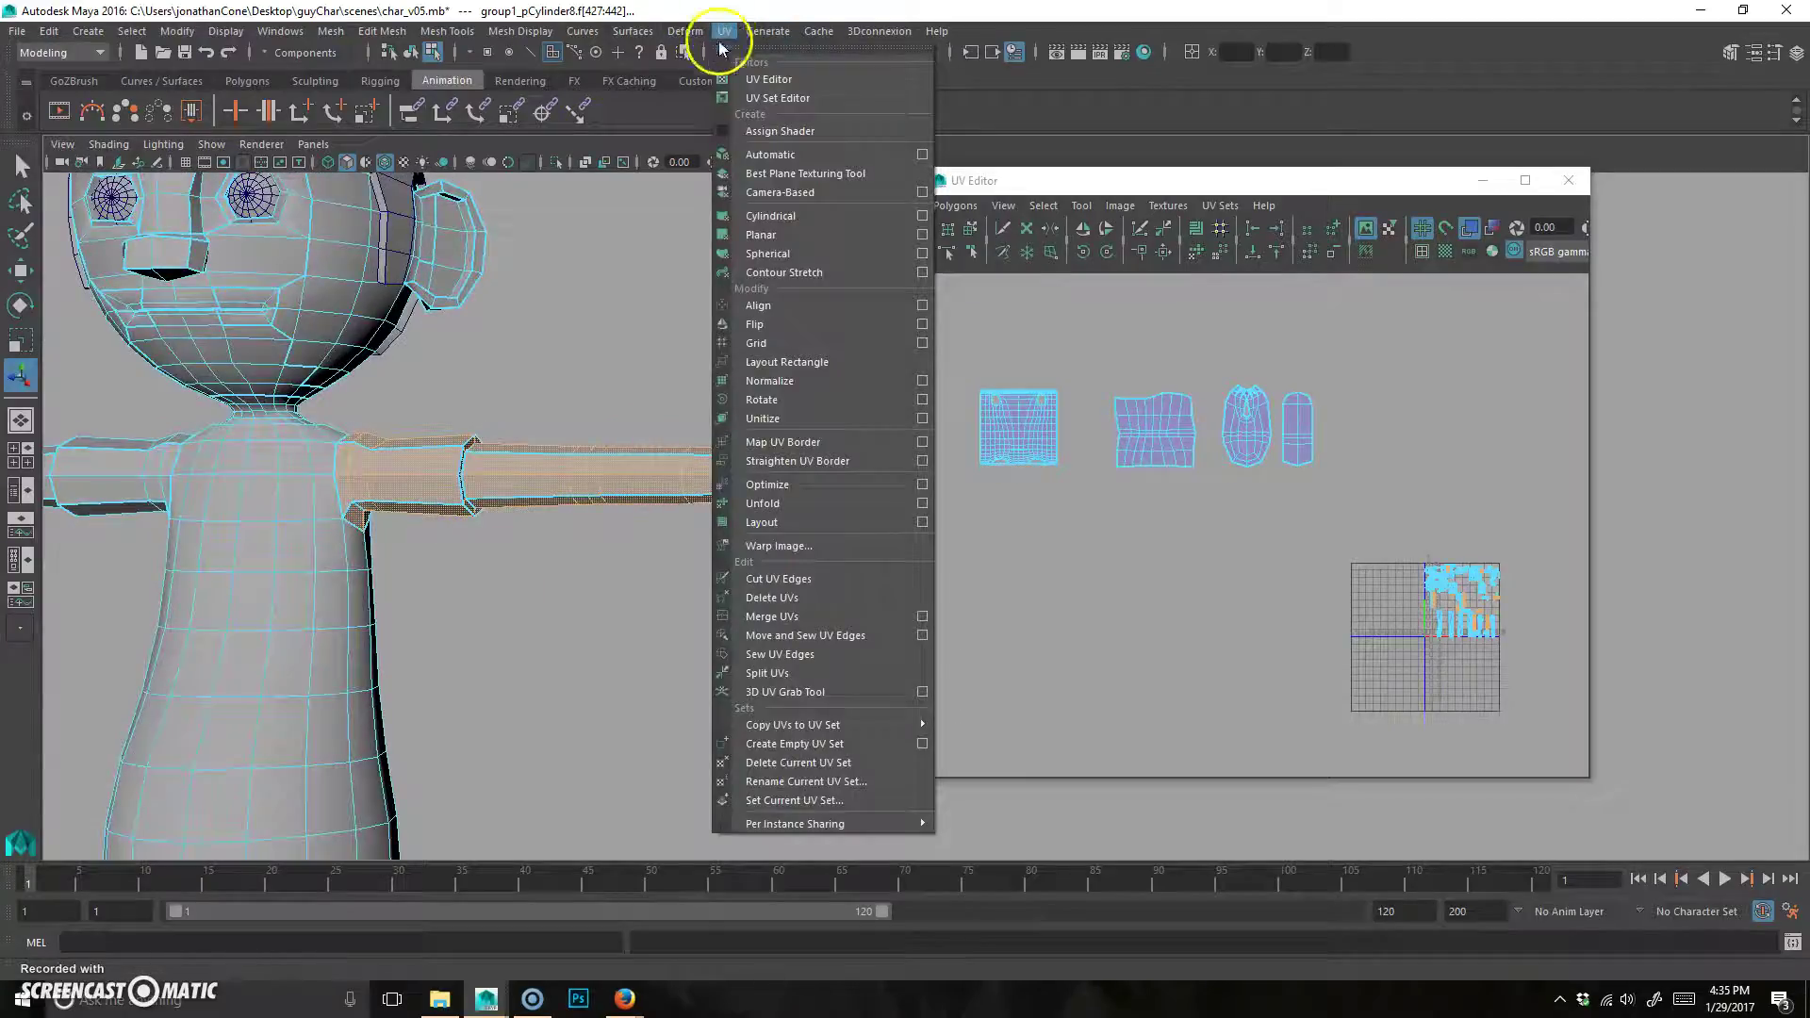
click(813, 214)
alt+drag(590, 570, 776, 383)
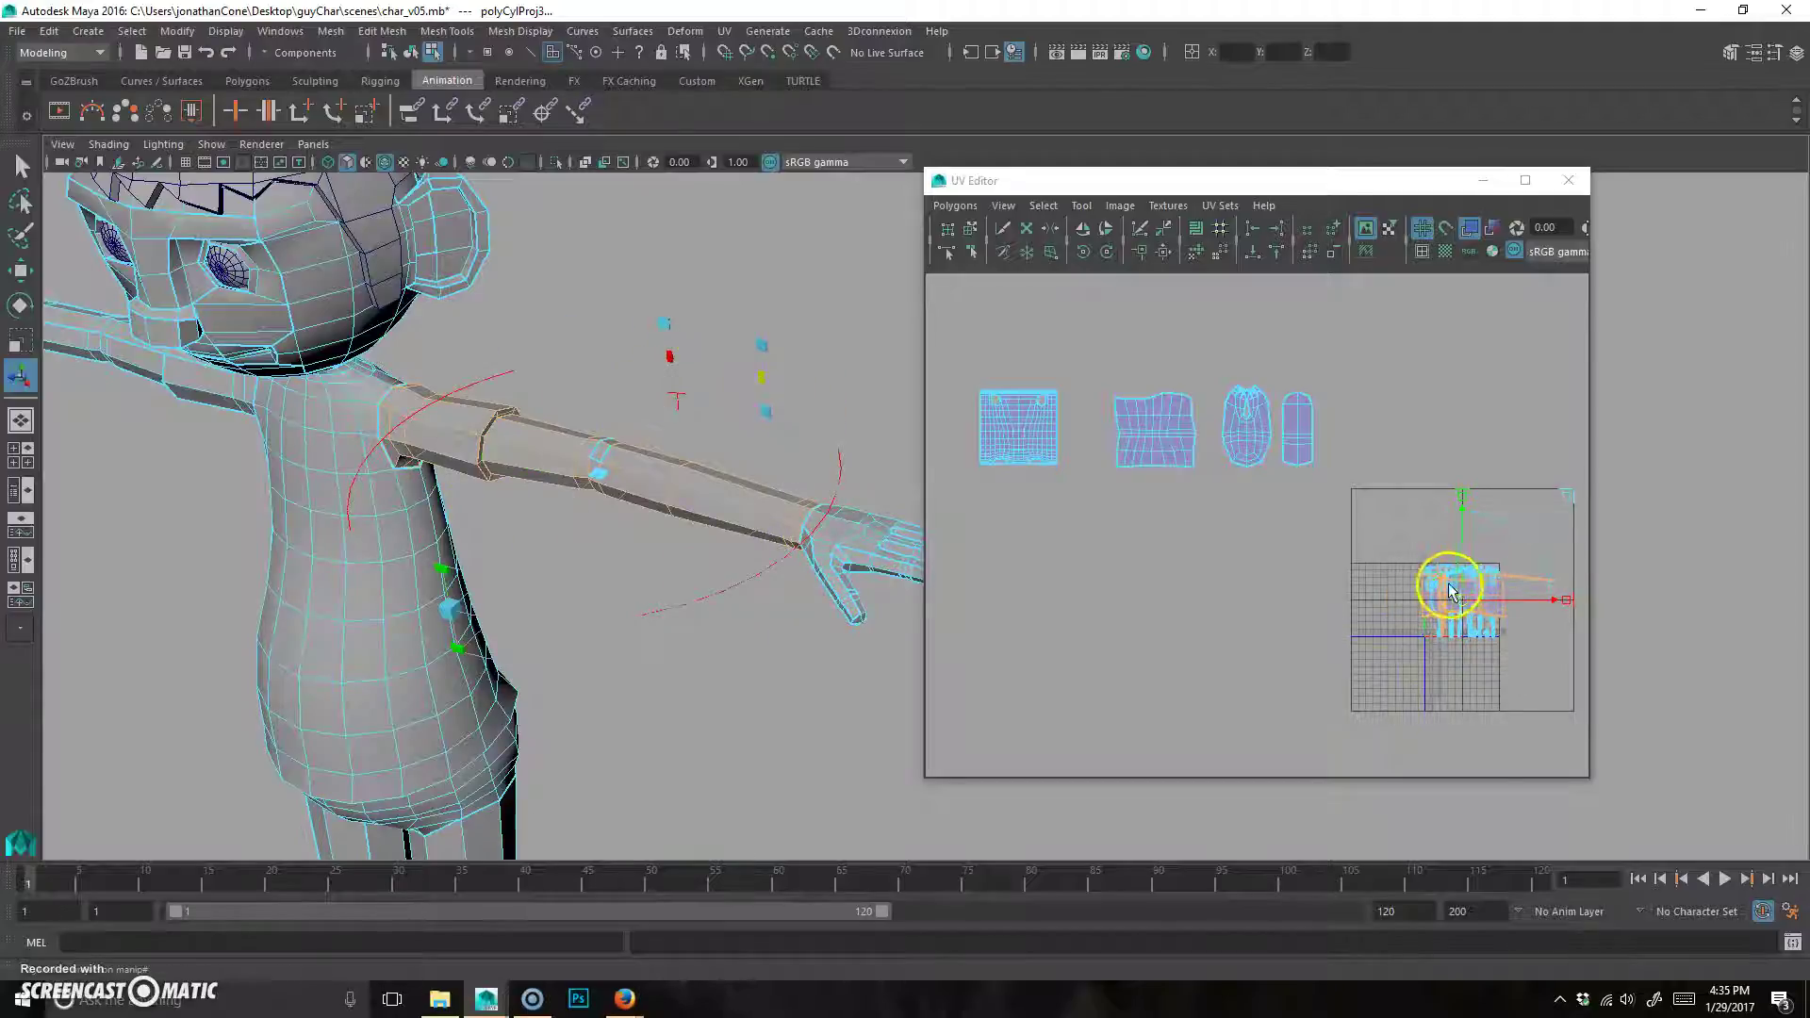
drag(1465, 602, 1110, 646)
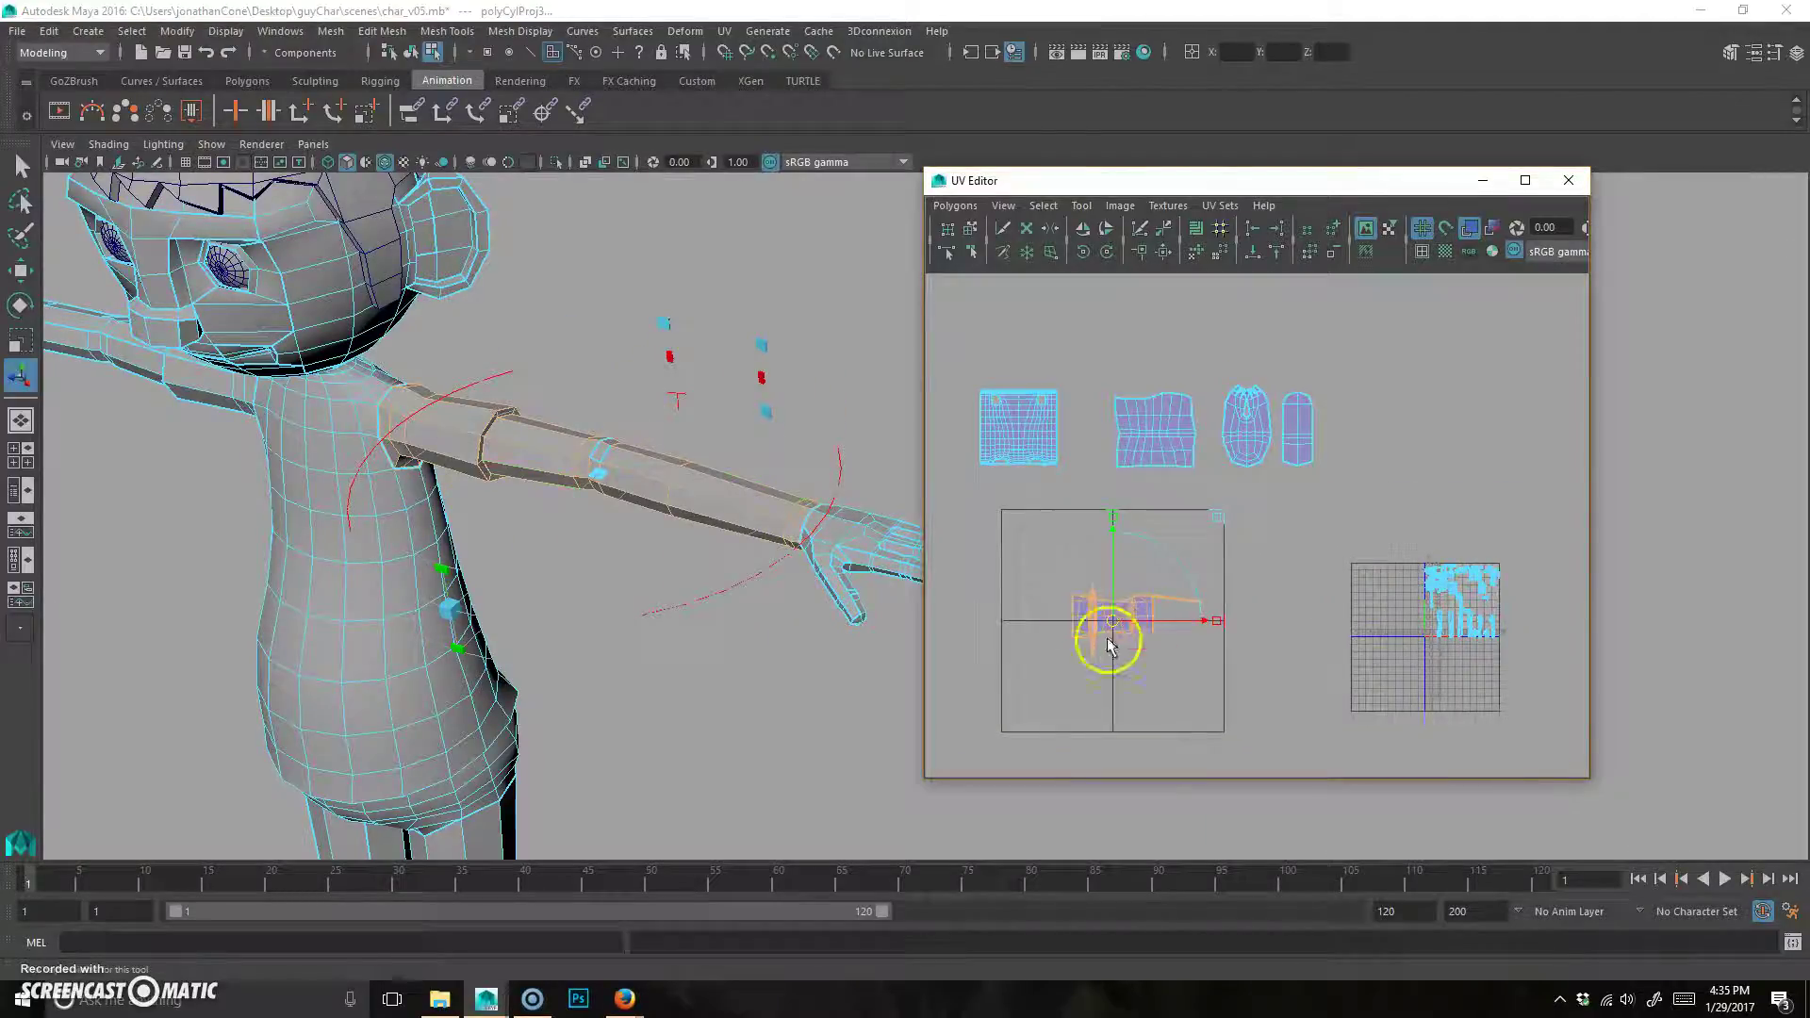
Rotate the cylindrical projection 90 degrees to follow the arm's length and wrap it fully around the arm.
alt+drag(551, 528, 561, 490)
click(689, 416)
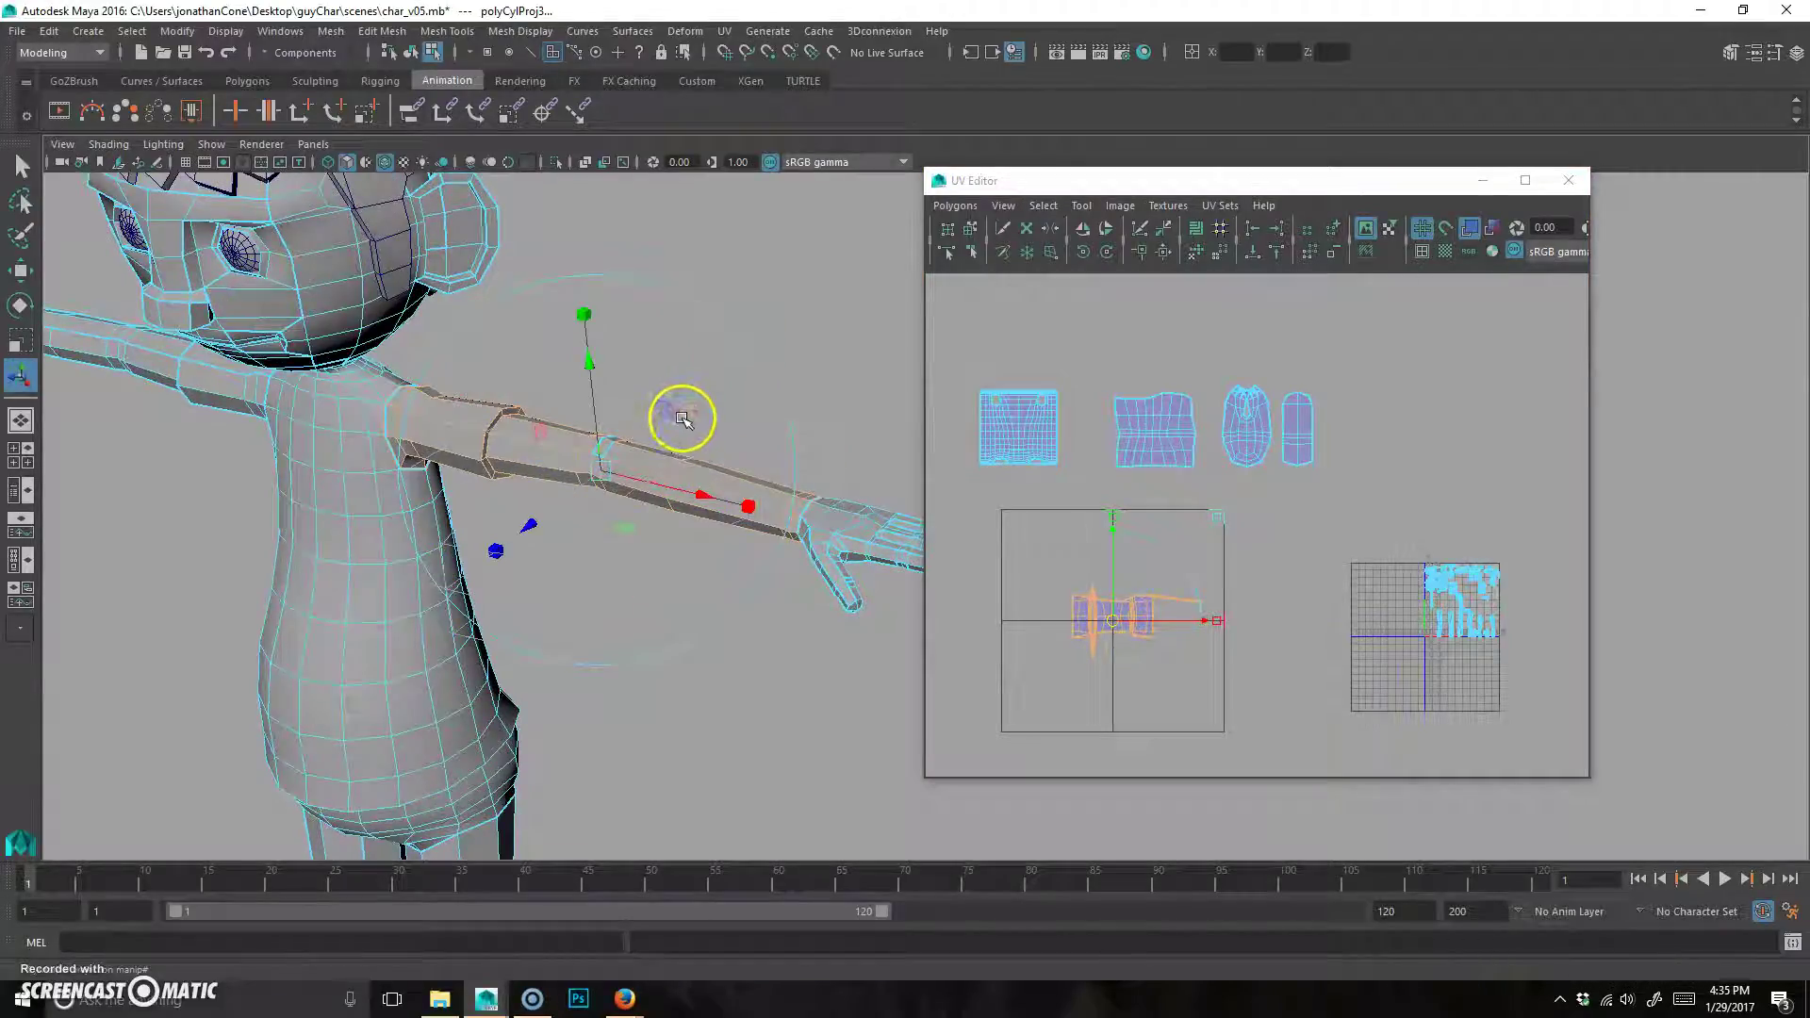
click(739, 334)
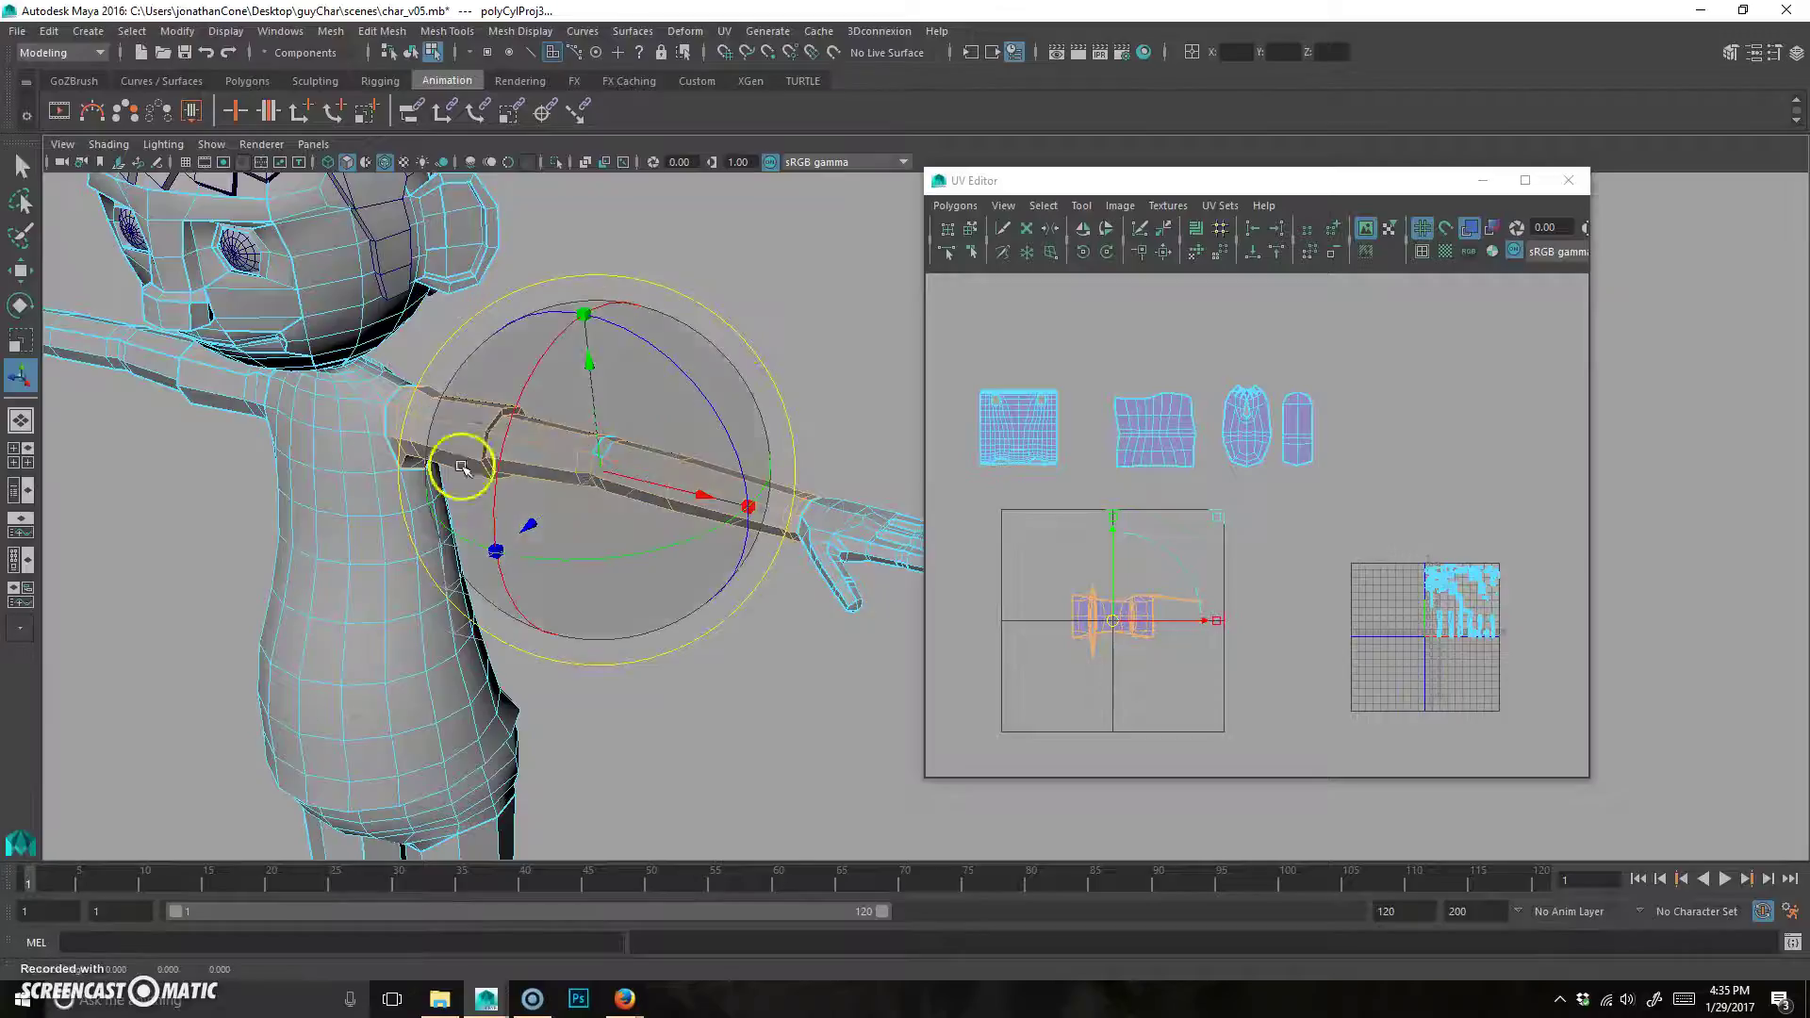
drag(734, 422, 669, 347)
alt+drag(676, 594, 614, 465)
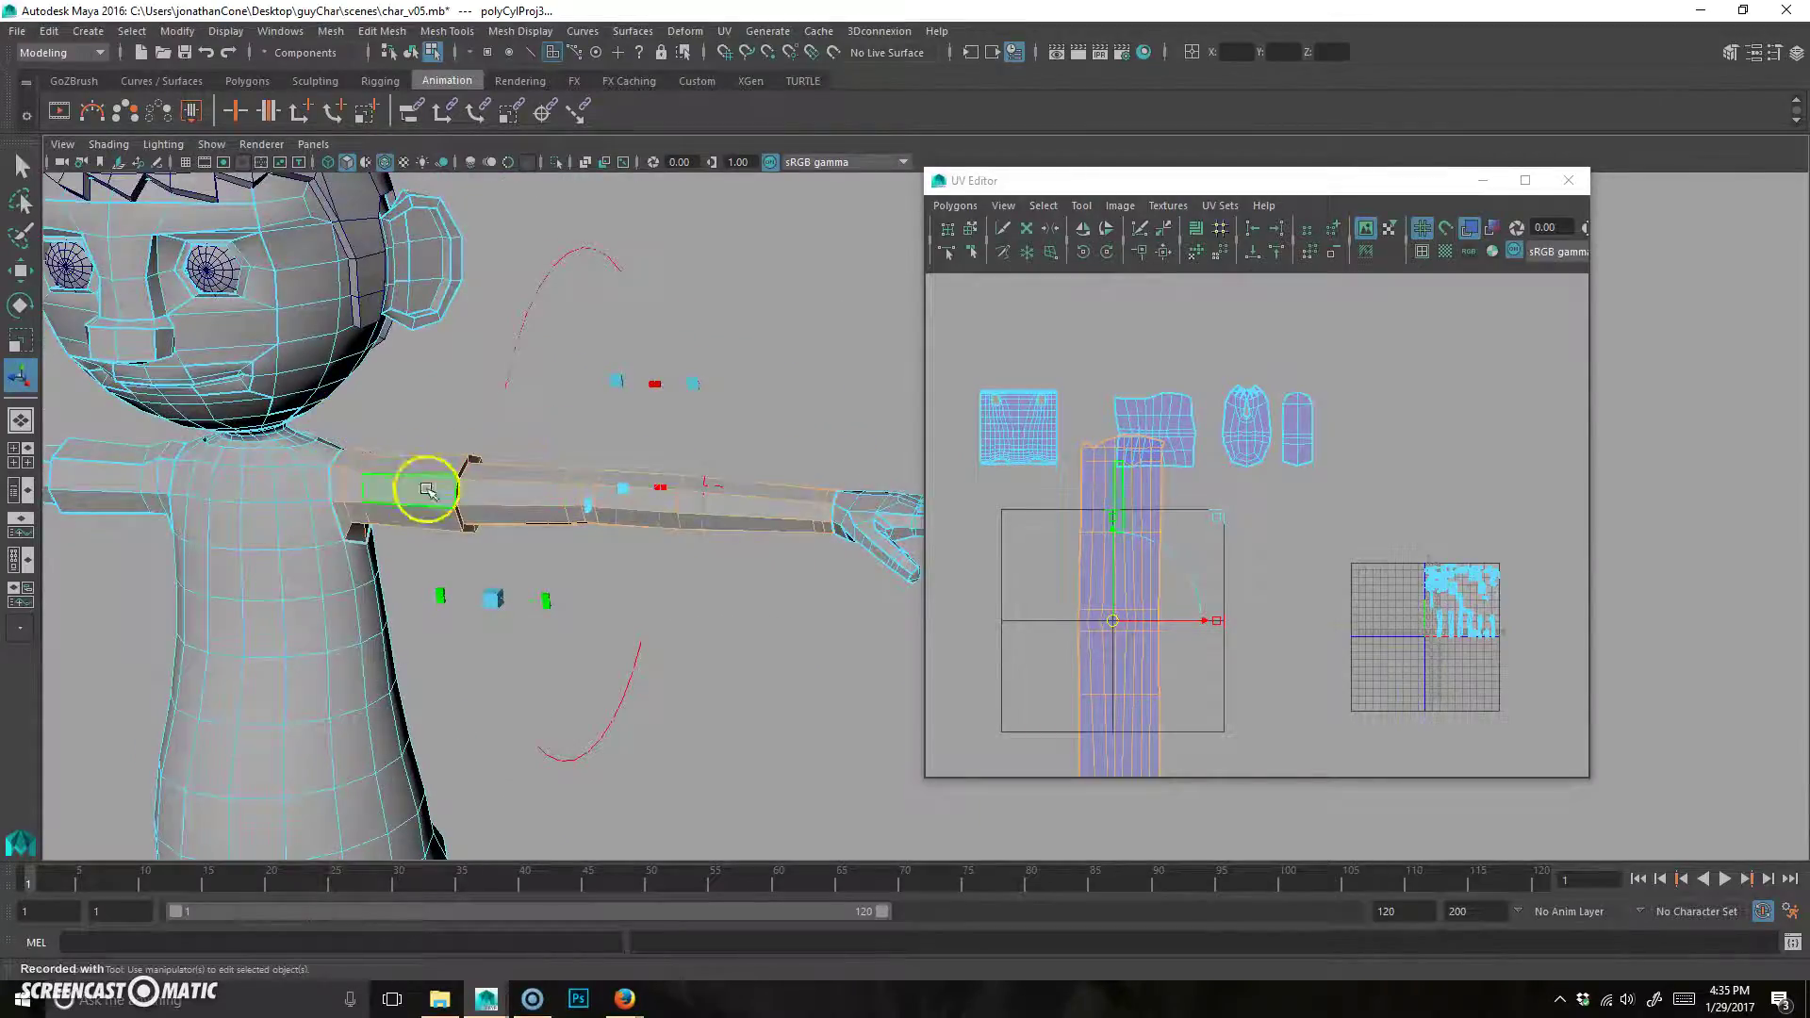
Fine-tune the projection's rotation so the arm's UV seam runs straight along the back of the arm.
alt+drag(735, 595, 698, 600)
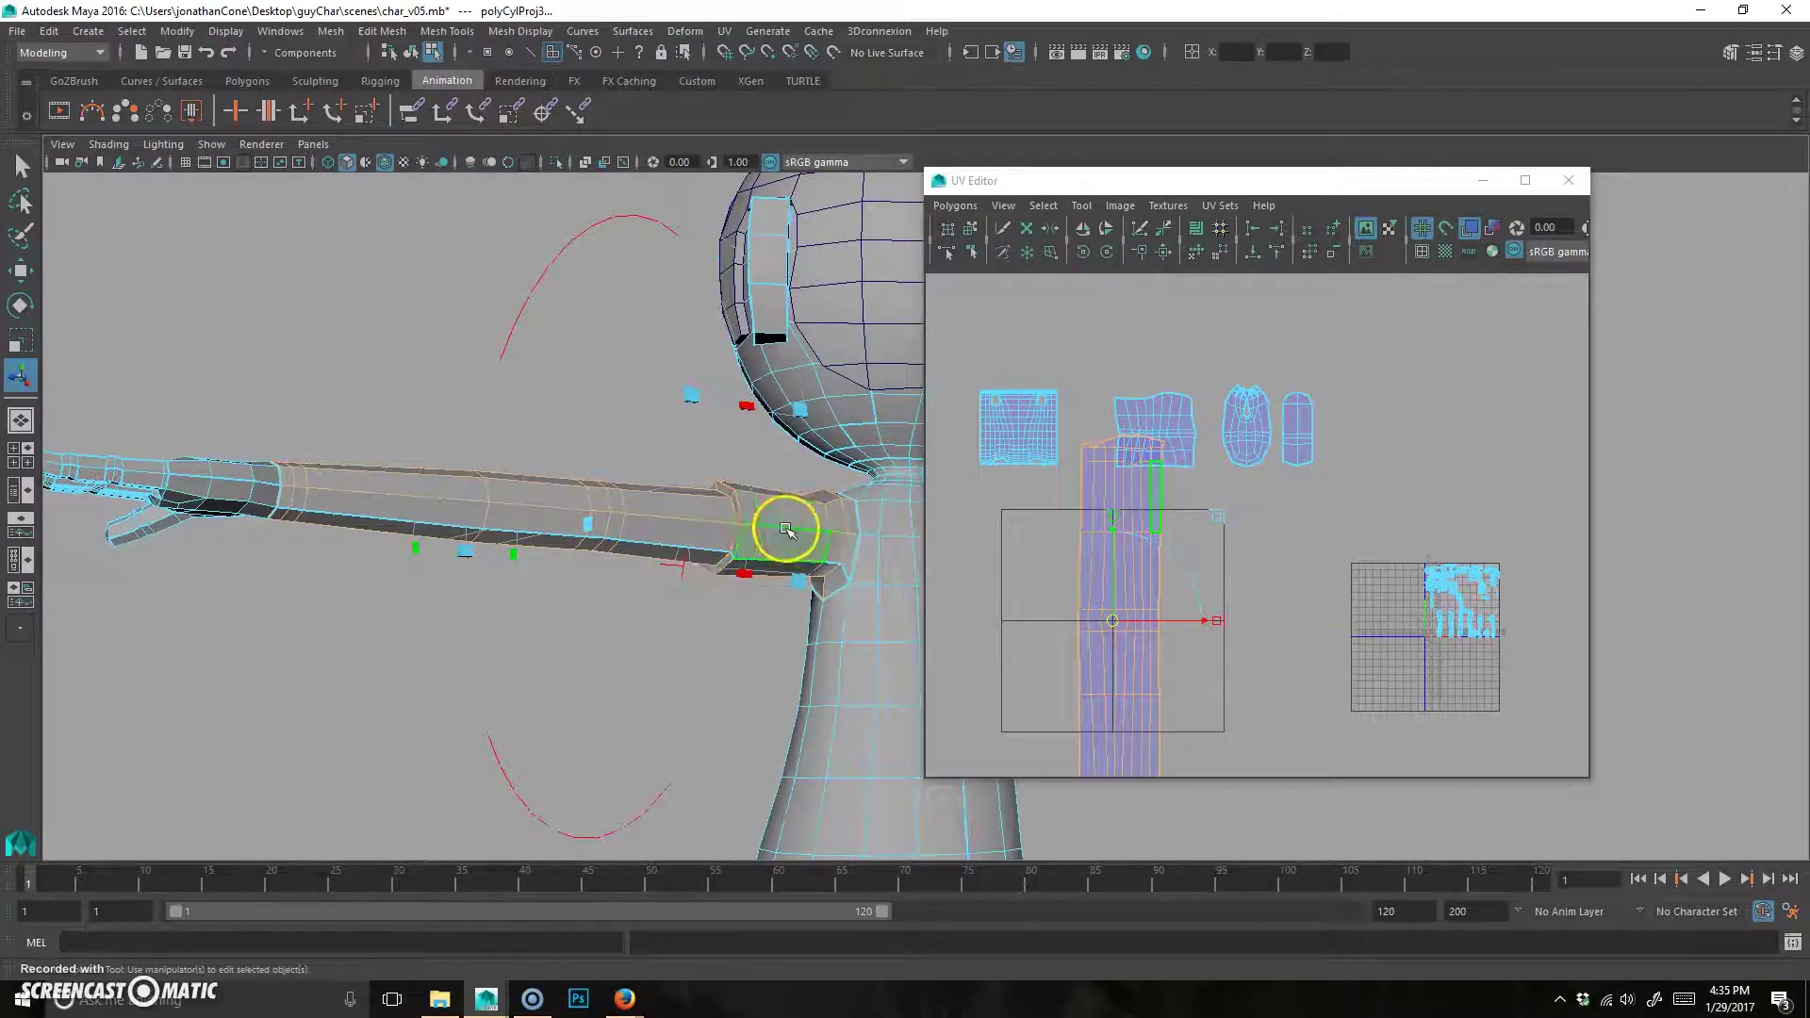
alt+drag(668, 698, 701, 675)
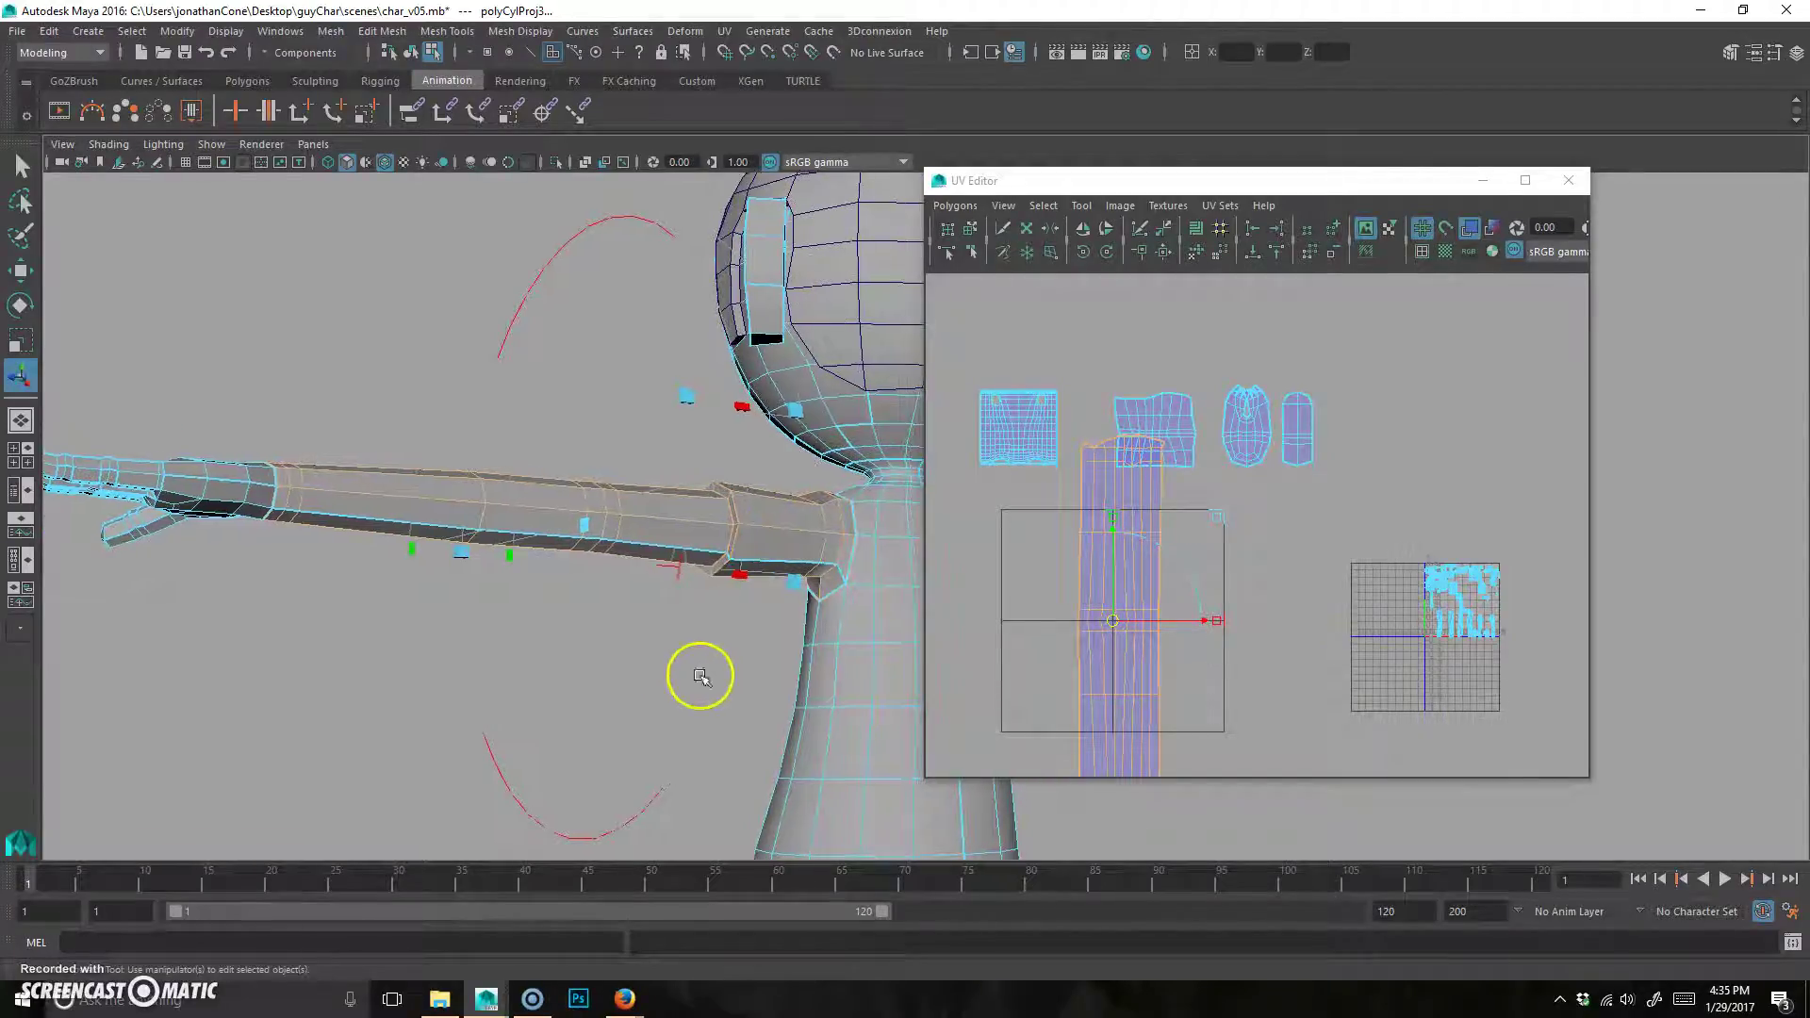
click(675, 565)
click(744, 418)
drag(664, 559, 665, 517)
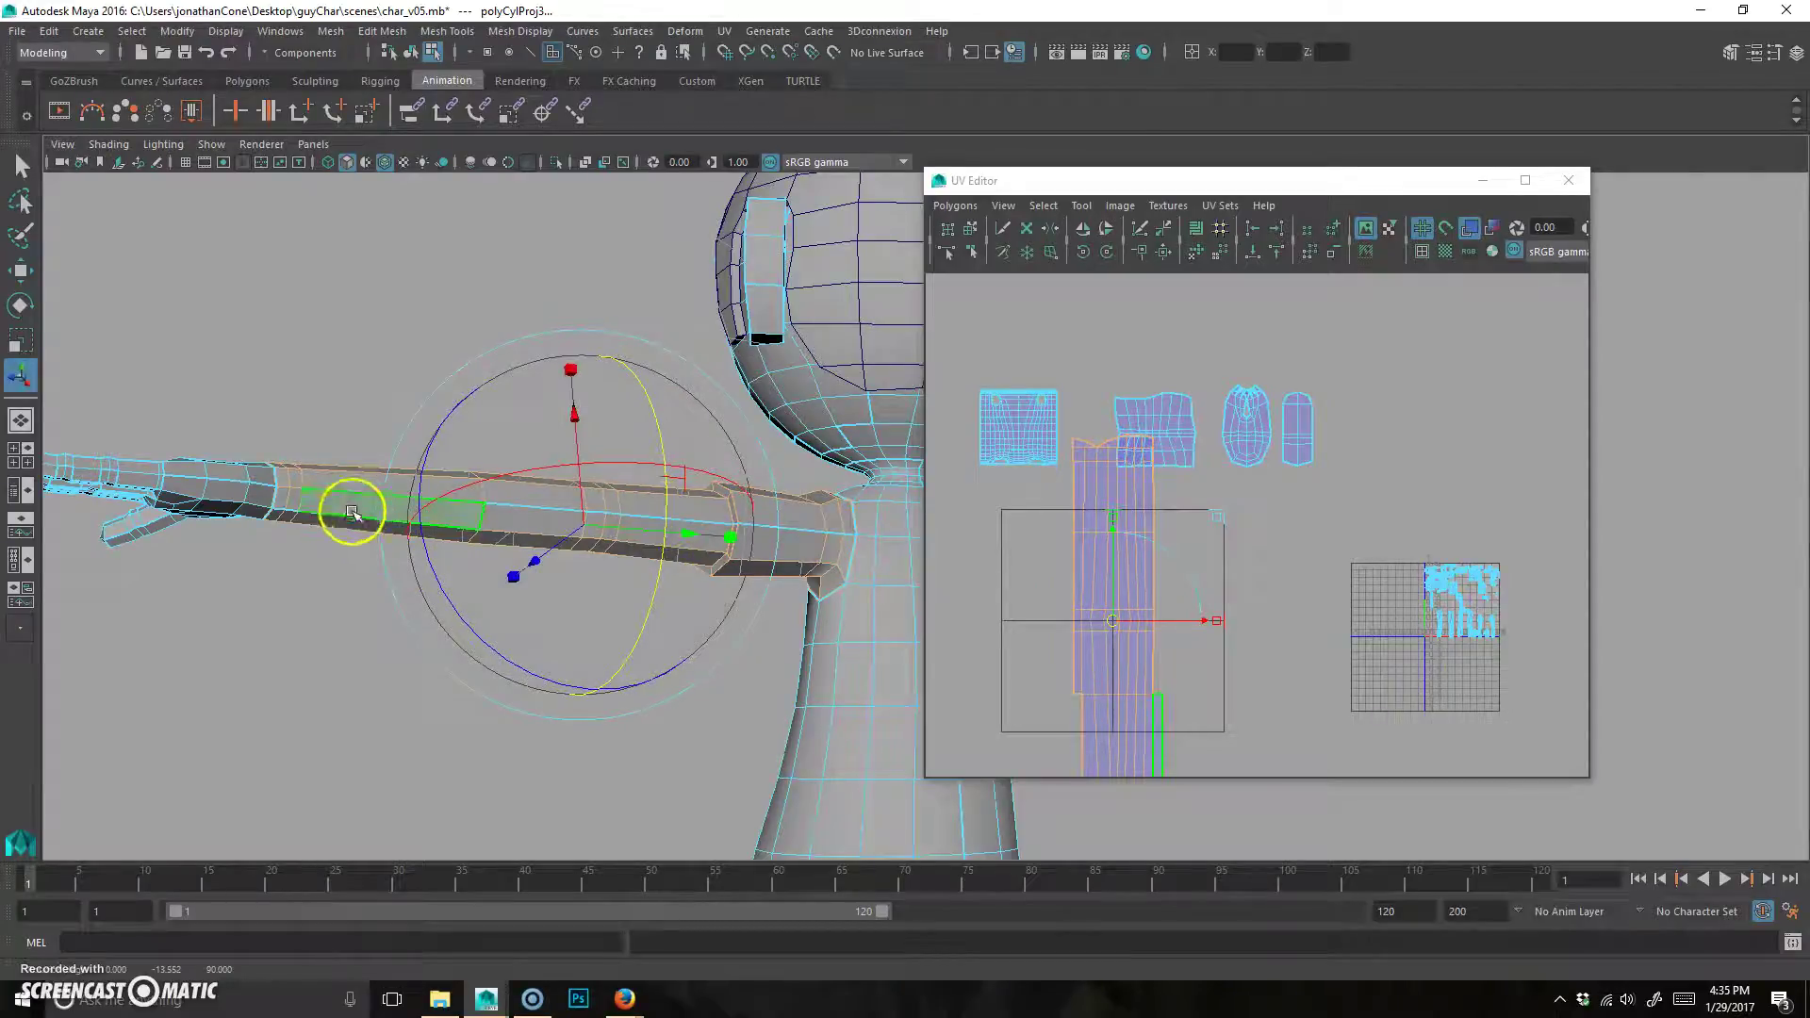
drag(490, 649, 495, 644)
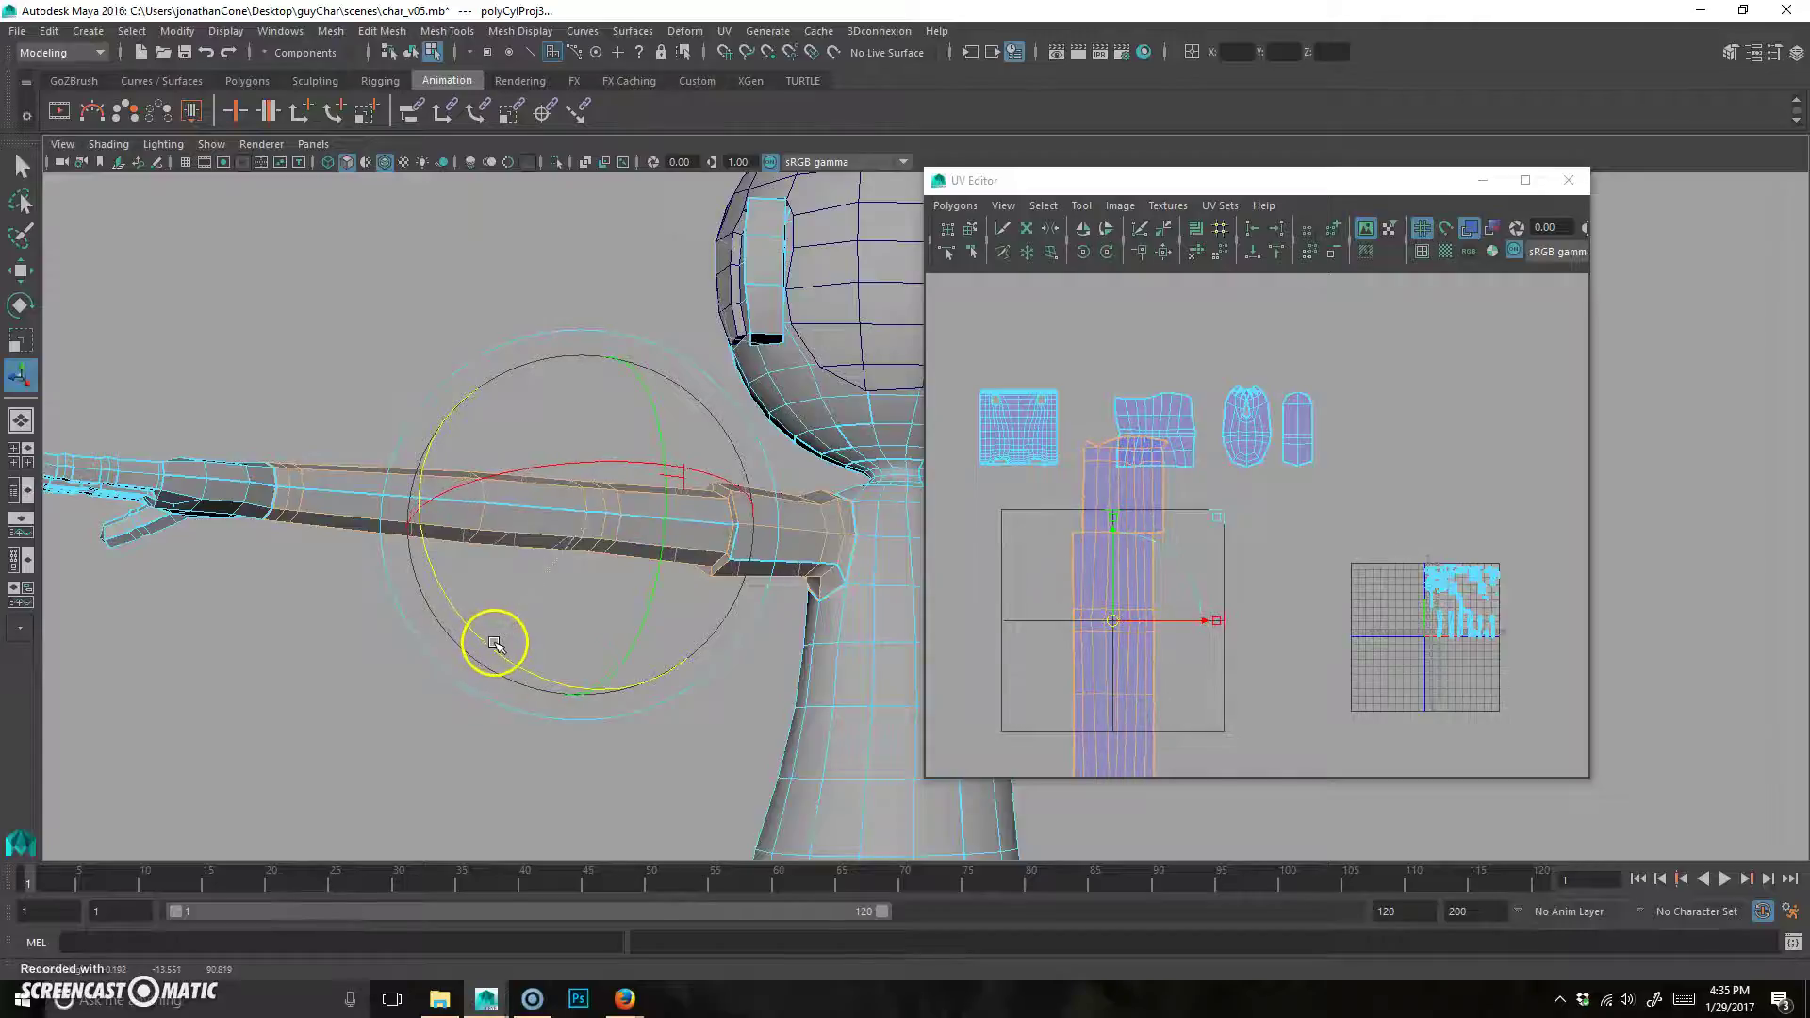
drag(647, 598, 652, 590)
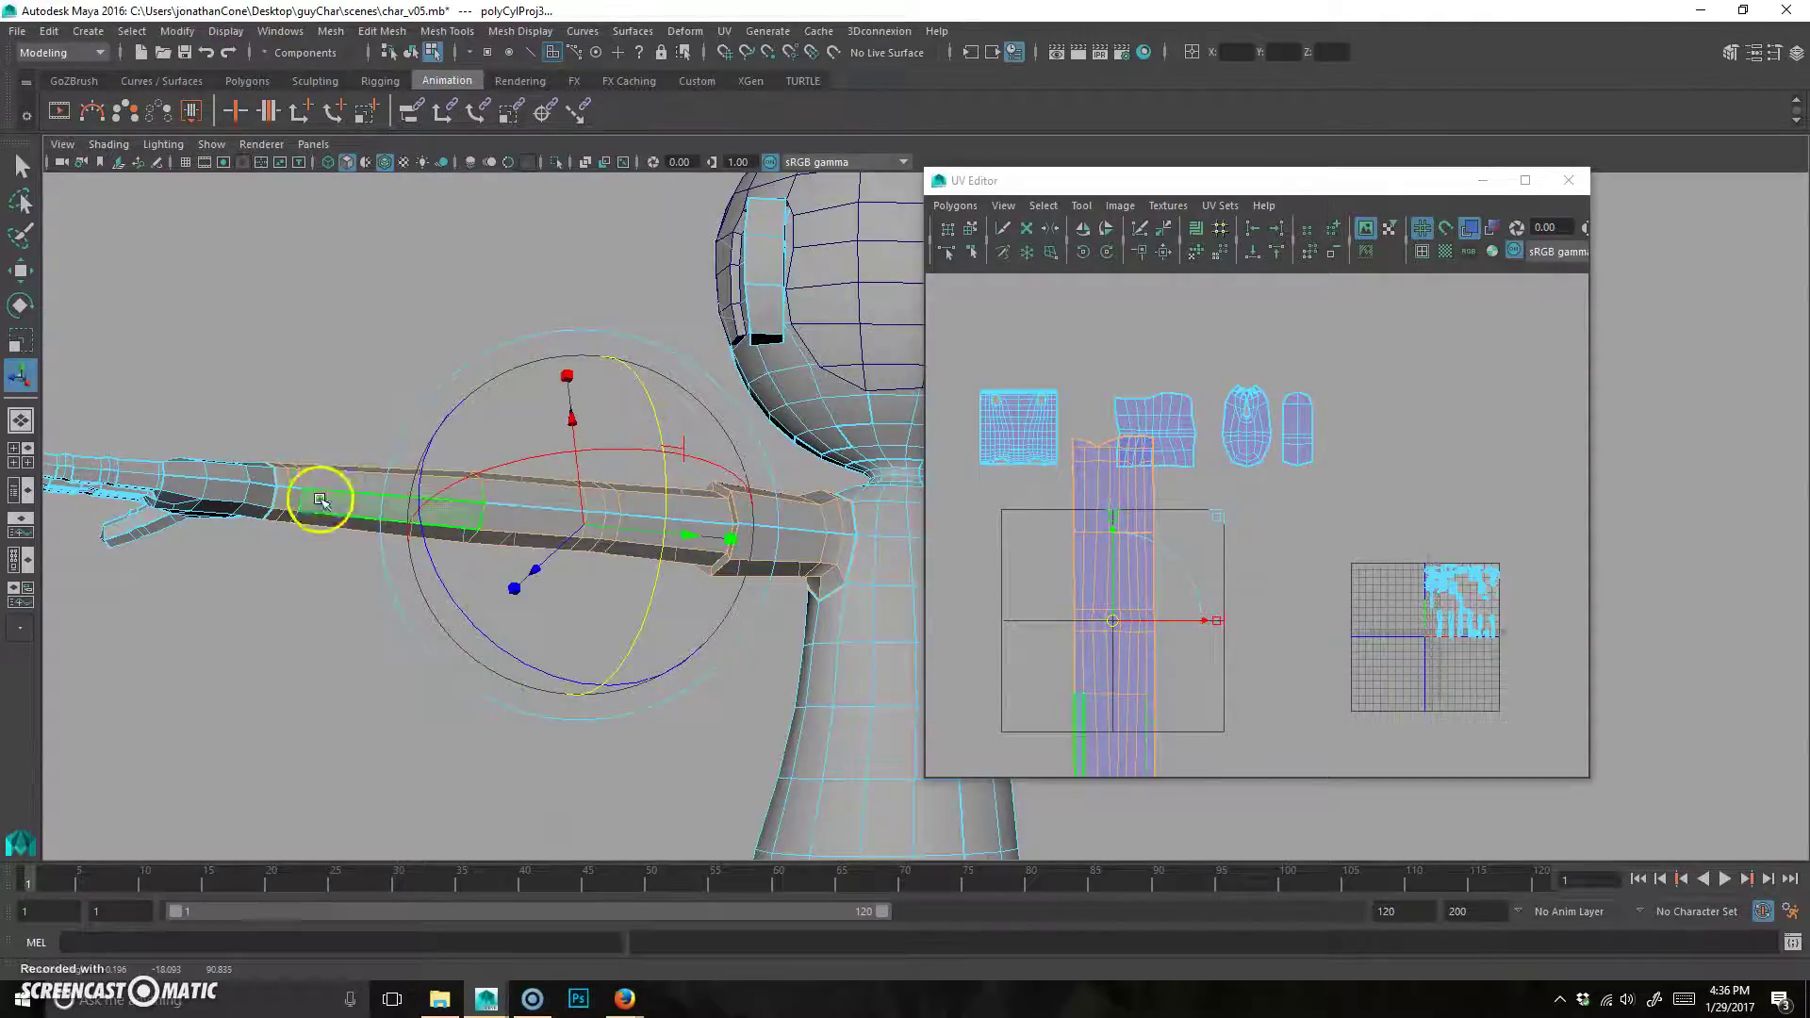
Place the arm's UV shell beside the torso shell and shorten it vertically to about the same height.
alt+middle_drag(1131, 613, 1297, 472)
alt+right_drag(1252, 529, 1225, 550)
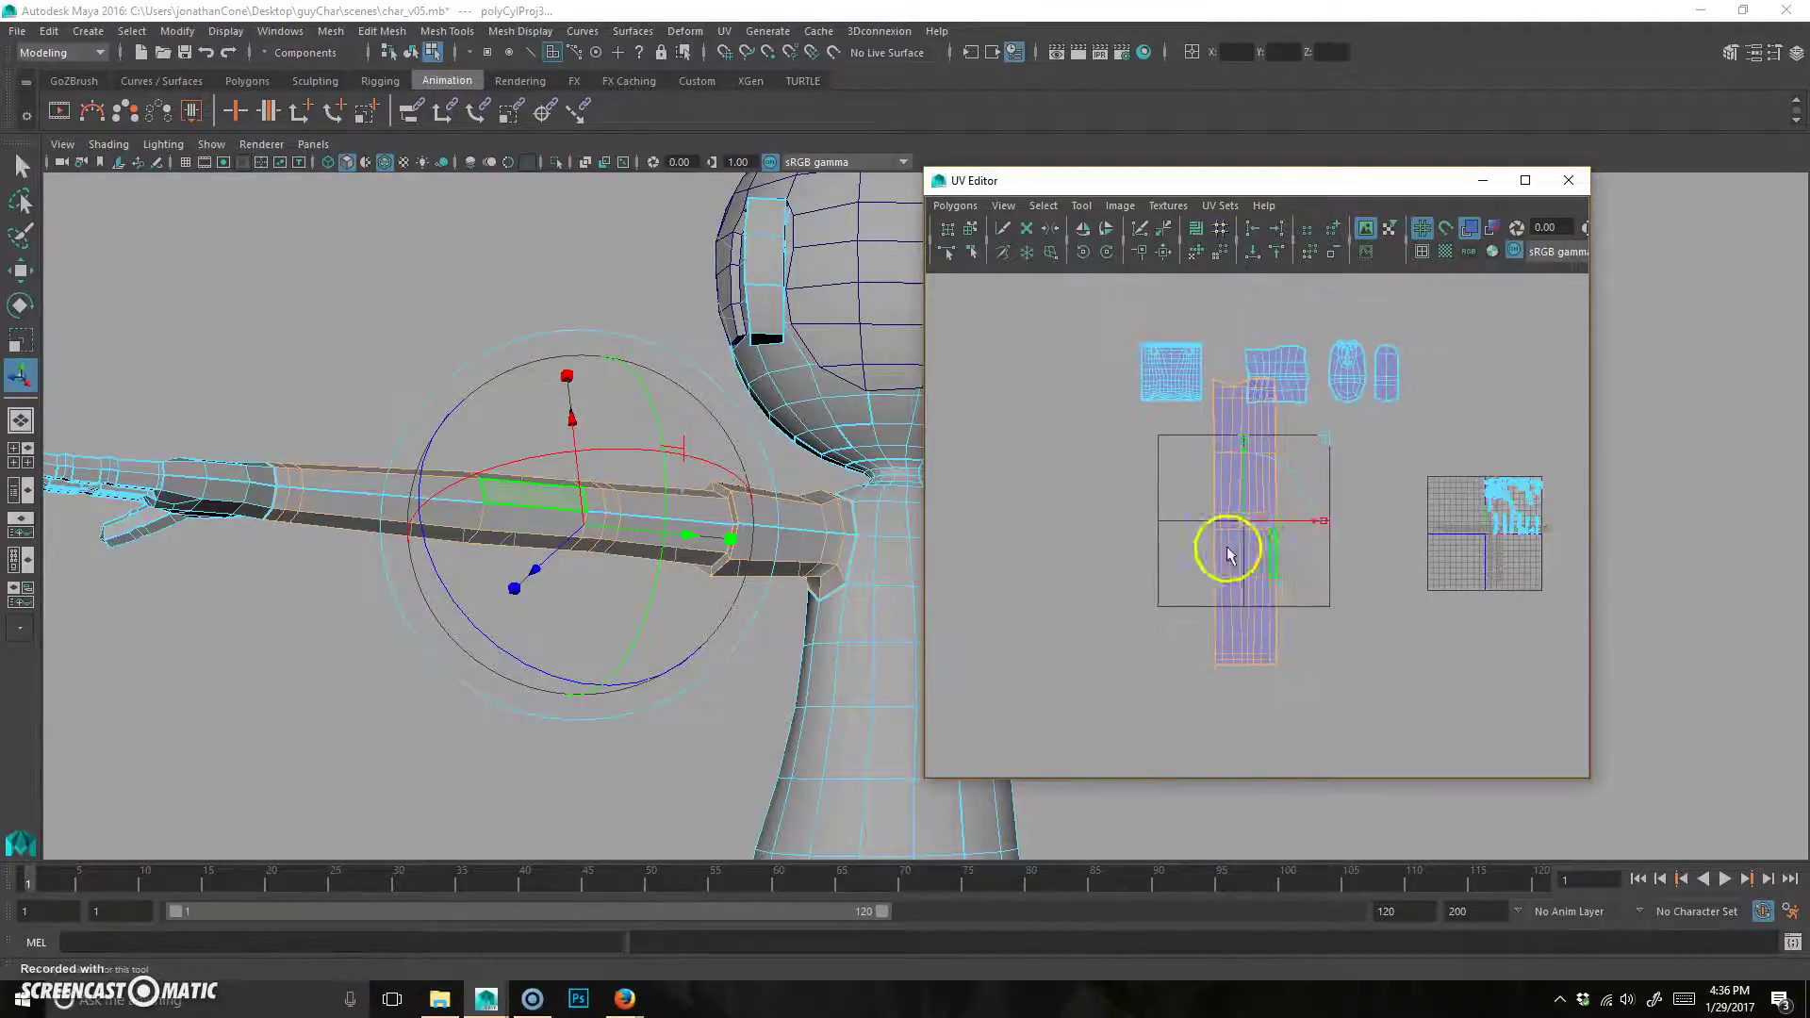
alt+middle_drag(1225, 550, 1260, 570)
drag(1267, 579, 1058, 471)
drag(1052, 392, 1090, 426)
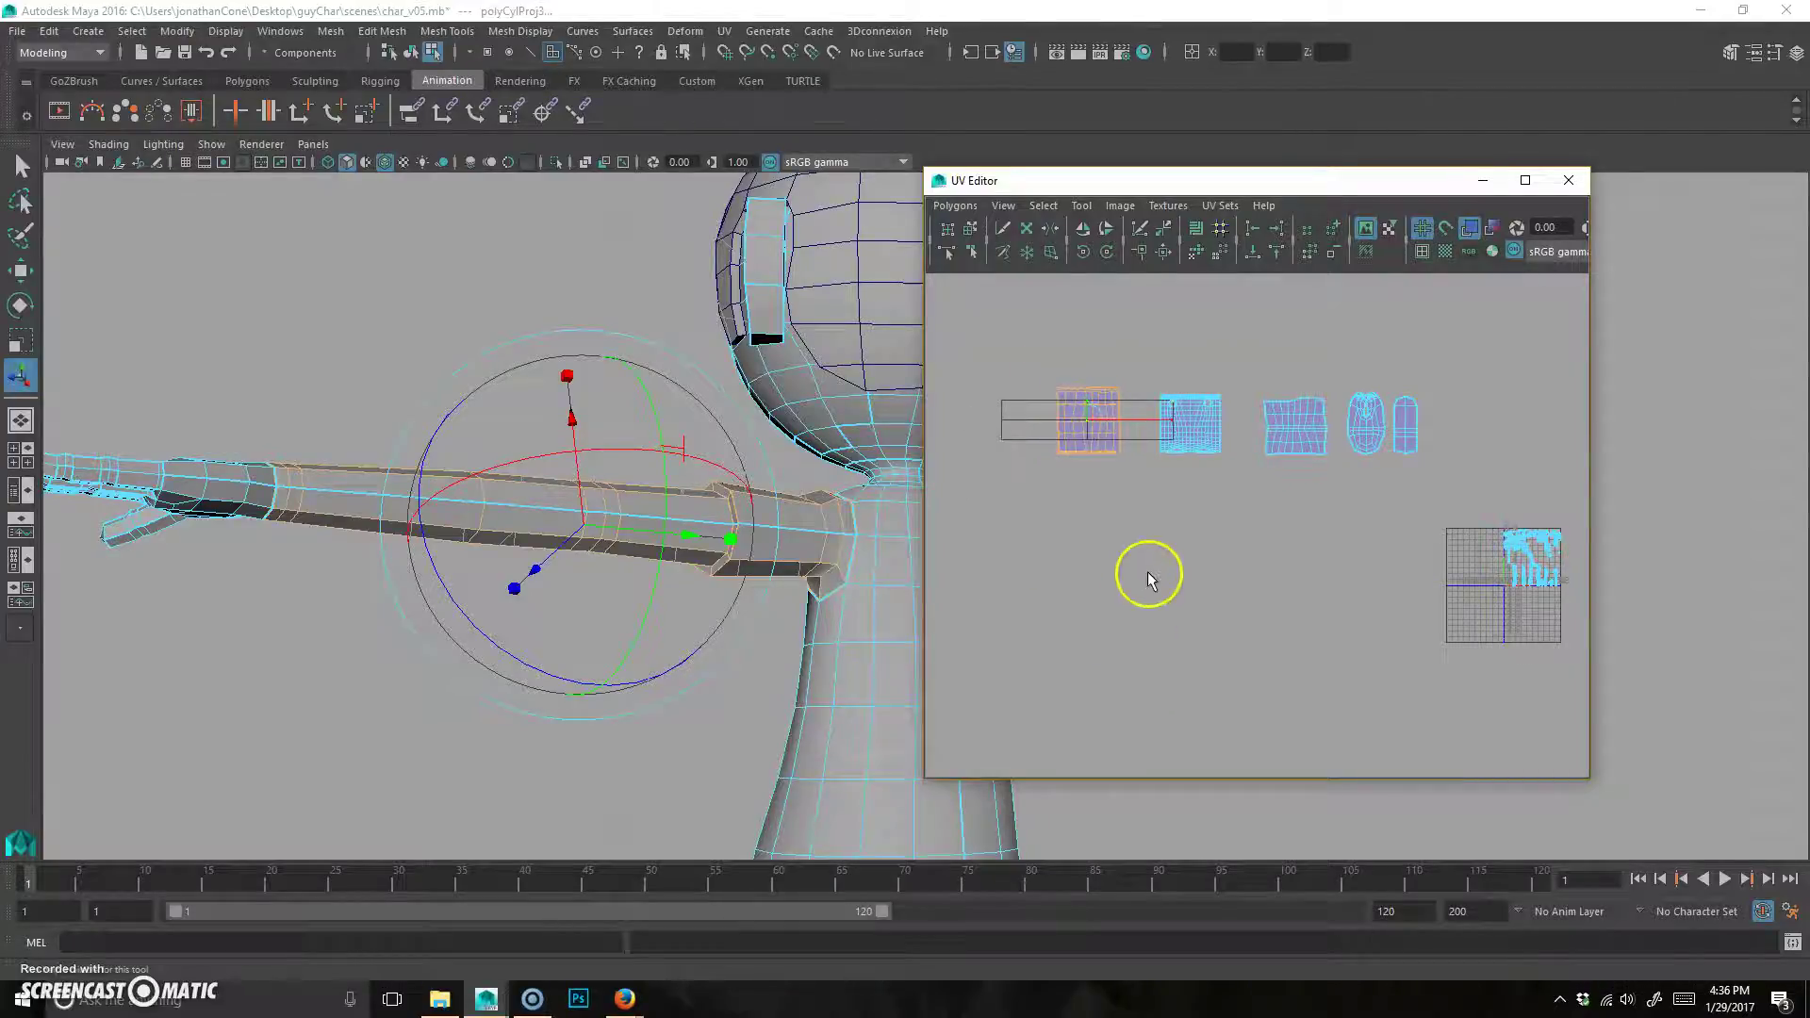
Clear the arm selection and select all faces of the hand from the wrist to the fingertips.
click(360, 393)
alt+drag(449, 711, 506, 679)
alt+middle_drag(505, 679, 638, 547)
alt+drag(638, 547, 740, 586)
alt+middle_drag(741, 586, 732, 660)
alt+drag(732, 660, 718, 489)
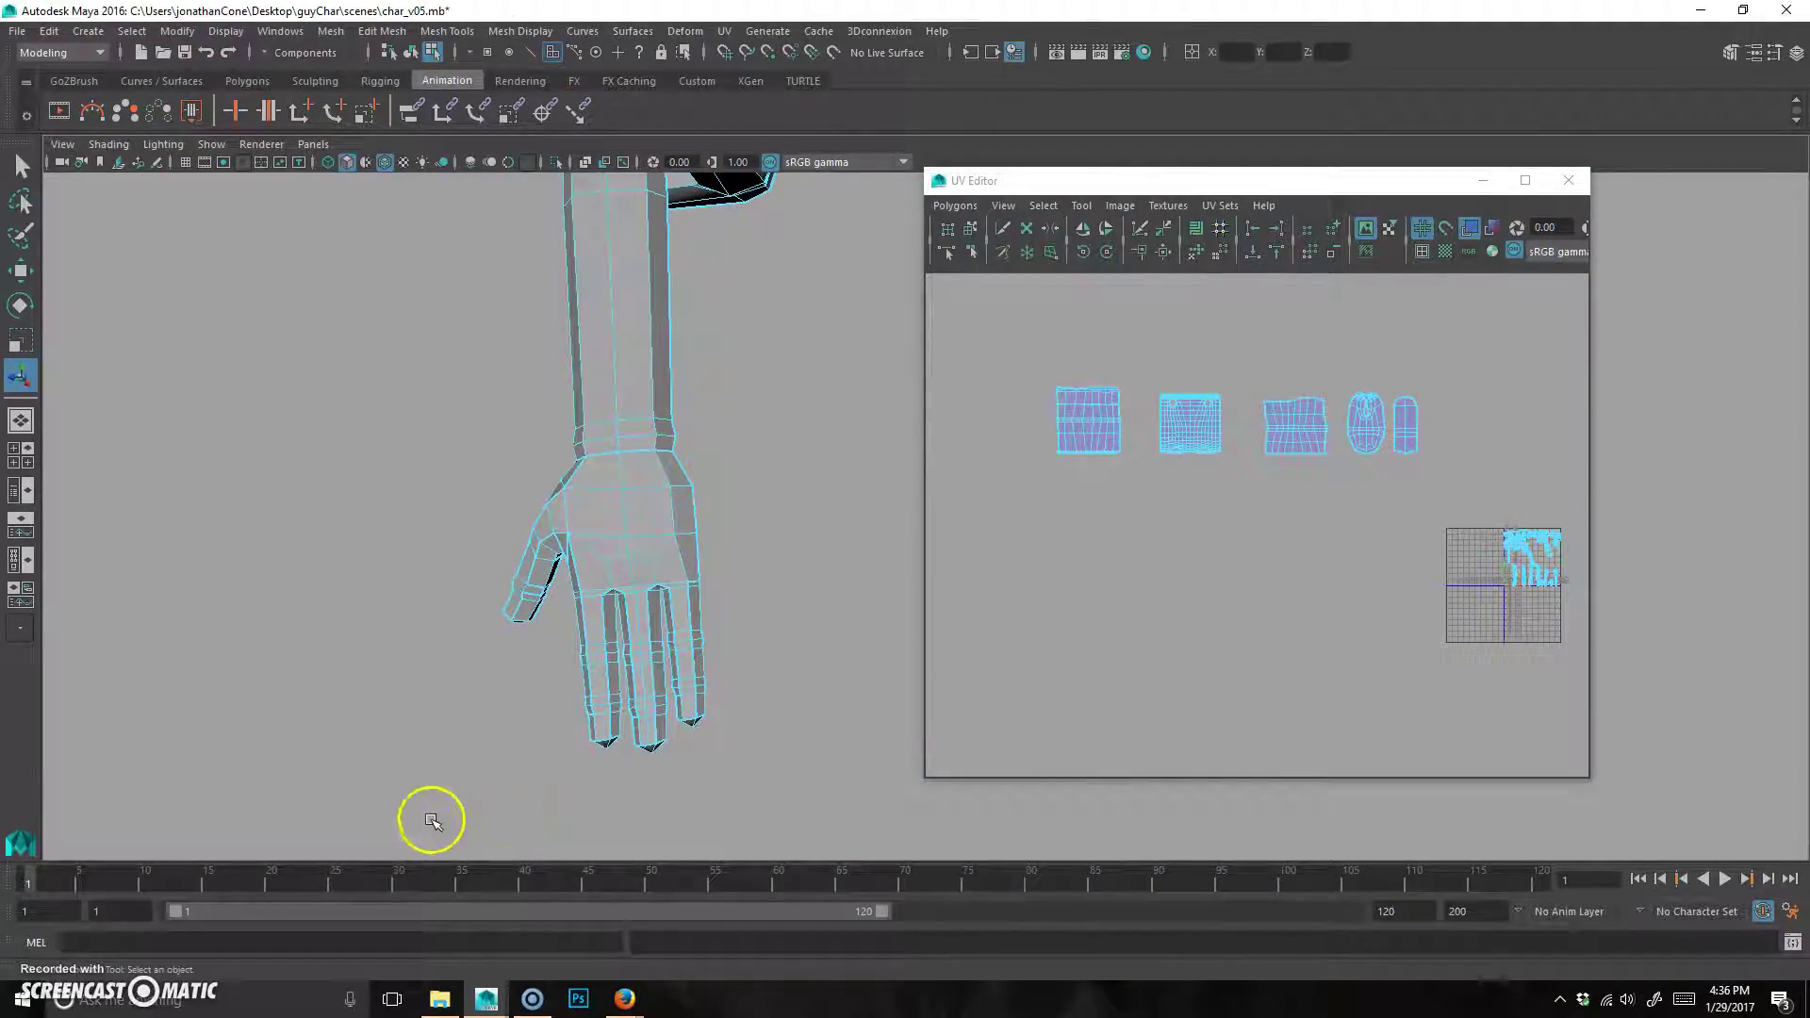
drag(831, 476, 528, 437)
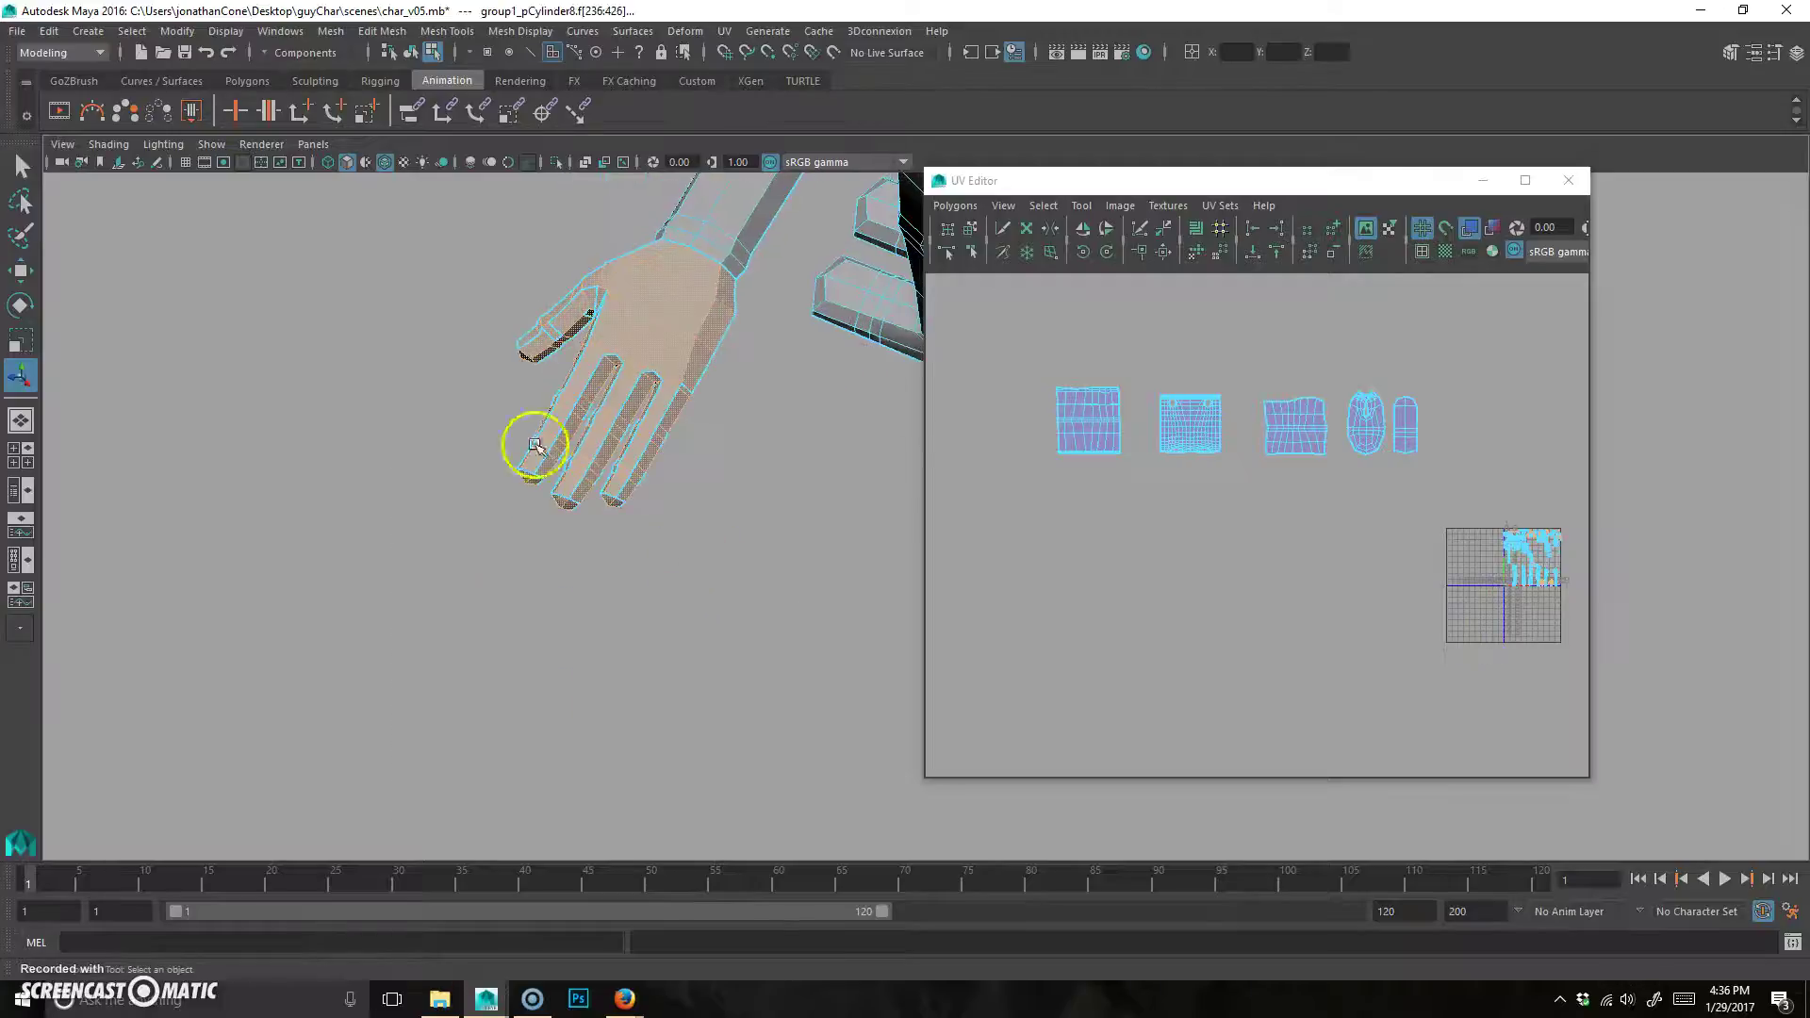
Apply a planar UV projection to the hand from above and move its shell below the other mapped shells.
key(space)
key(space)
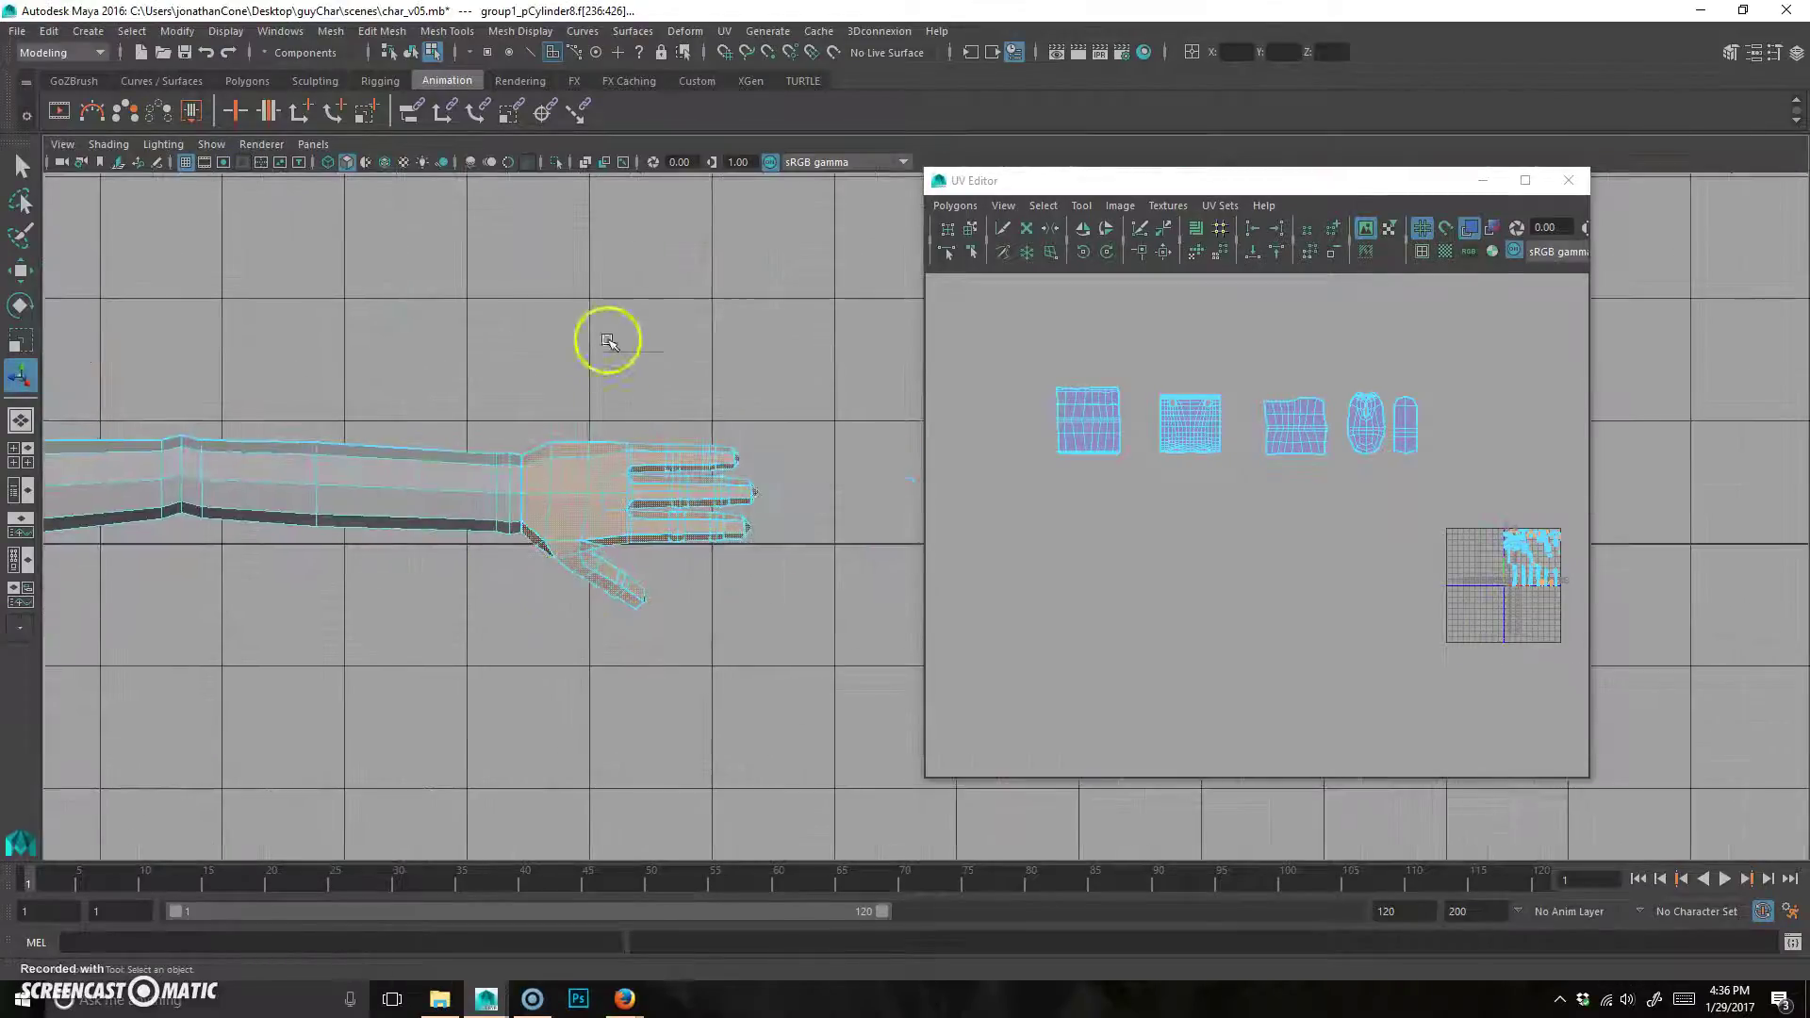
click(726, 32)
click(804, 235)
alt+middle_drag(1346, 680, 1077, 590)
drag(1221, 553, 942, 518)
alt+right_drag(1084, 595, 1192, 525)
alt+middle_drag(1192, 525, 1071, 545)
scroll(1050, 580, up, 3)
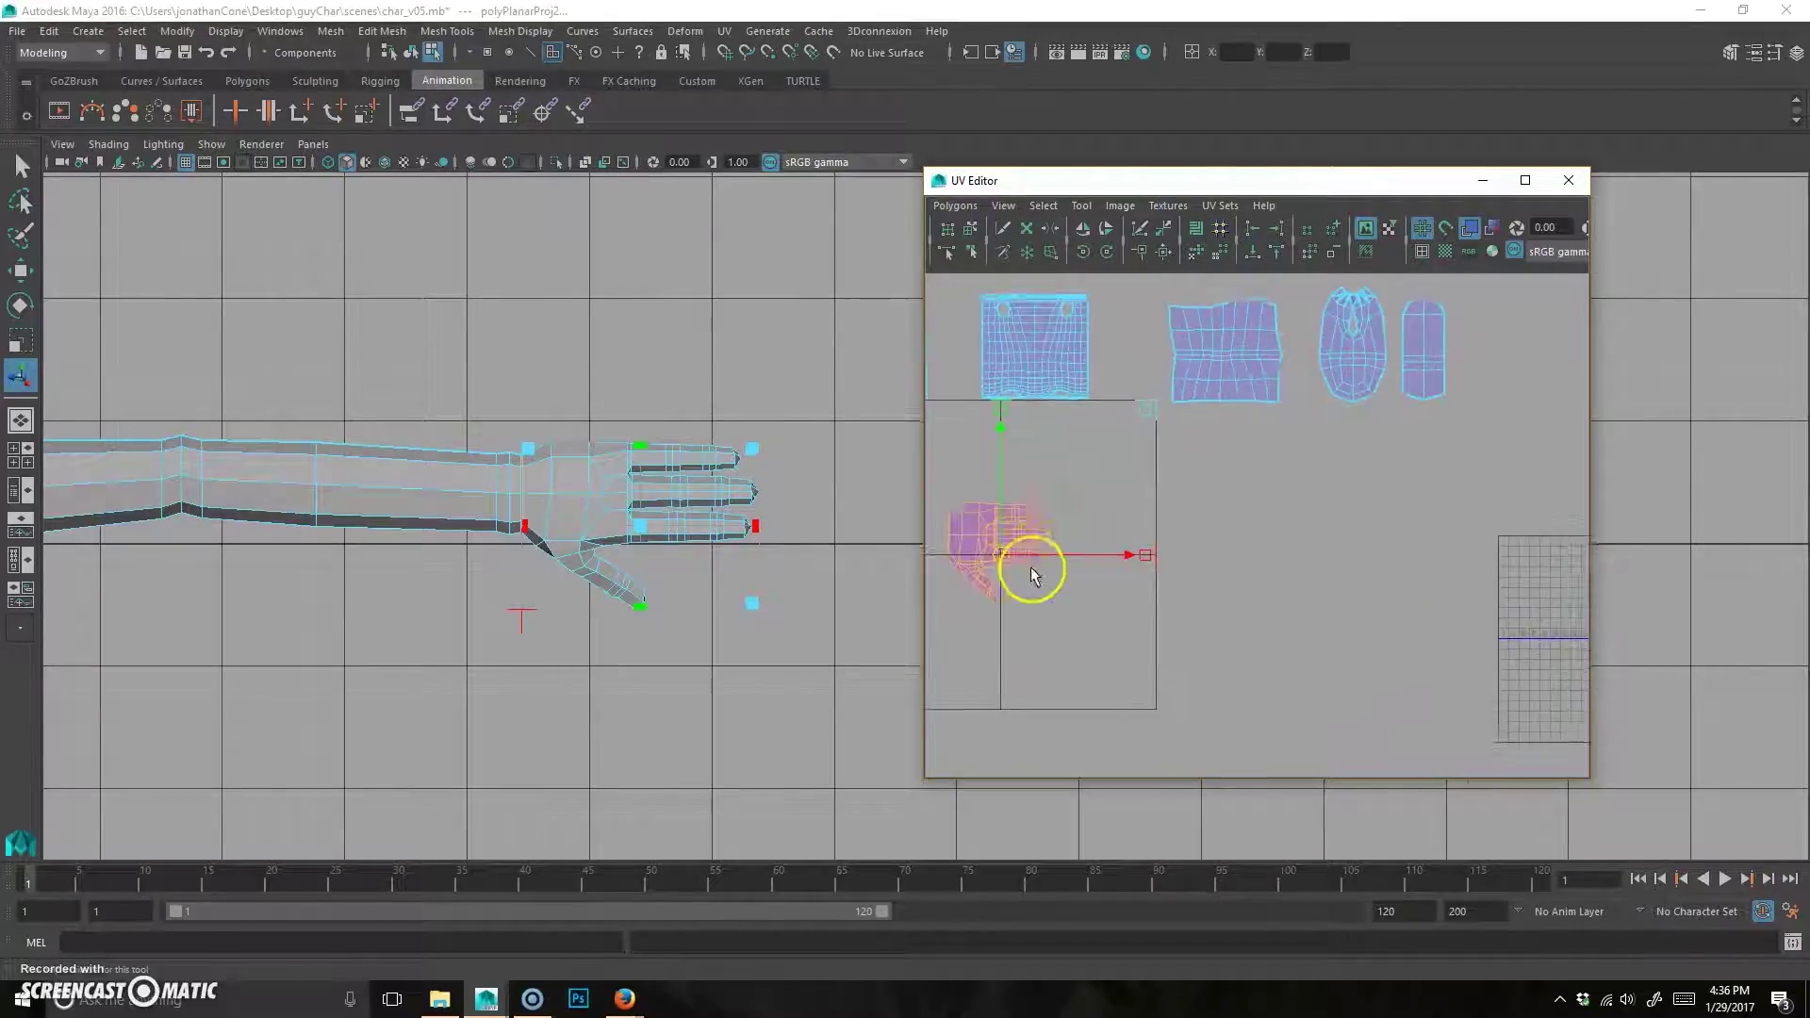
Select the edges along the outer side of the hand from the wrist to the outermost finger.
key(space)
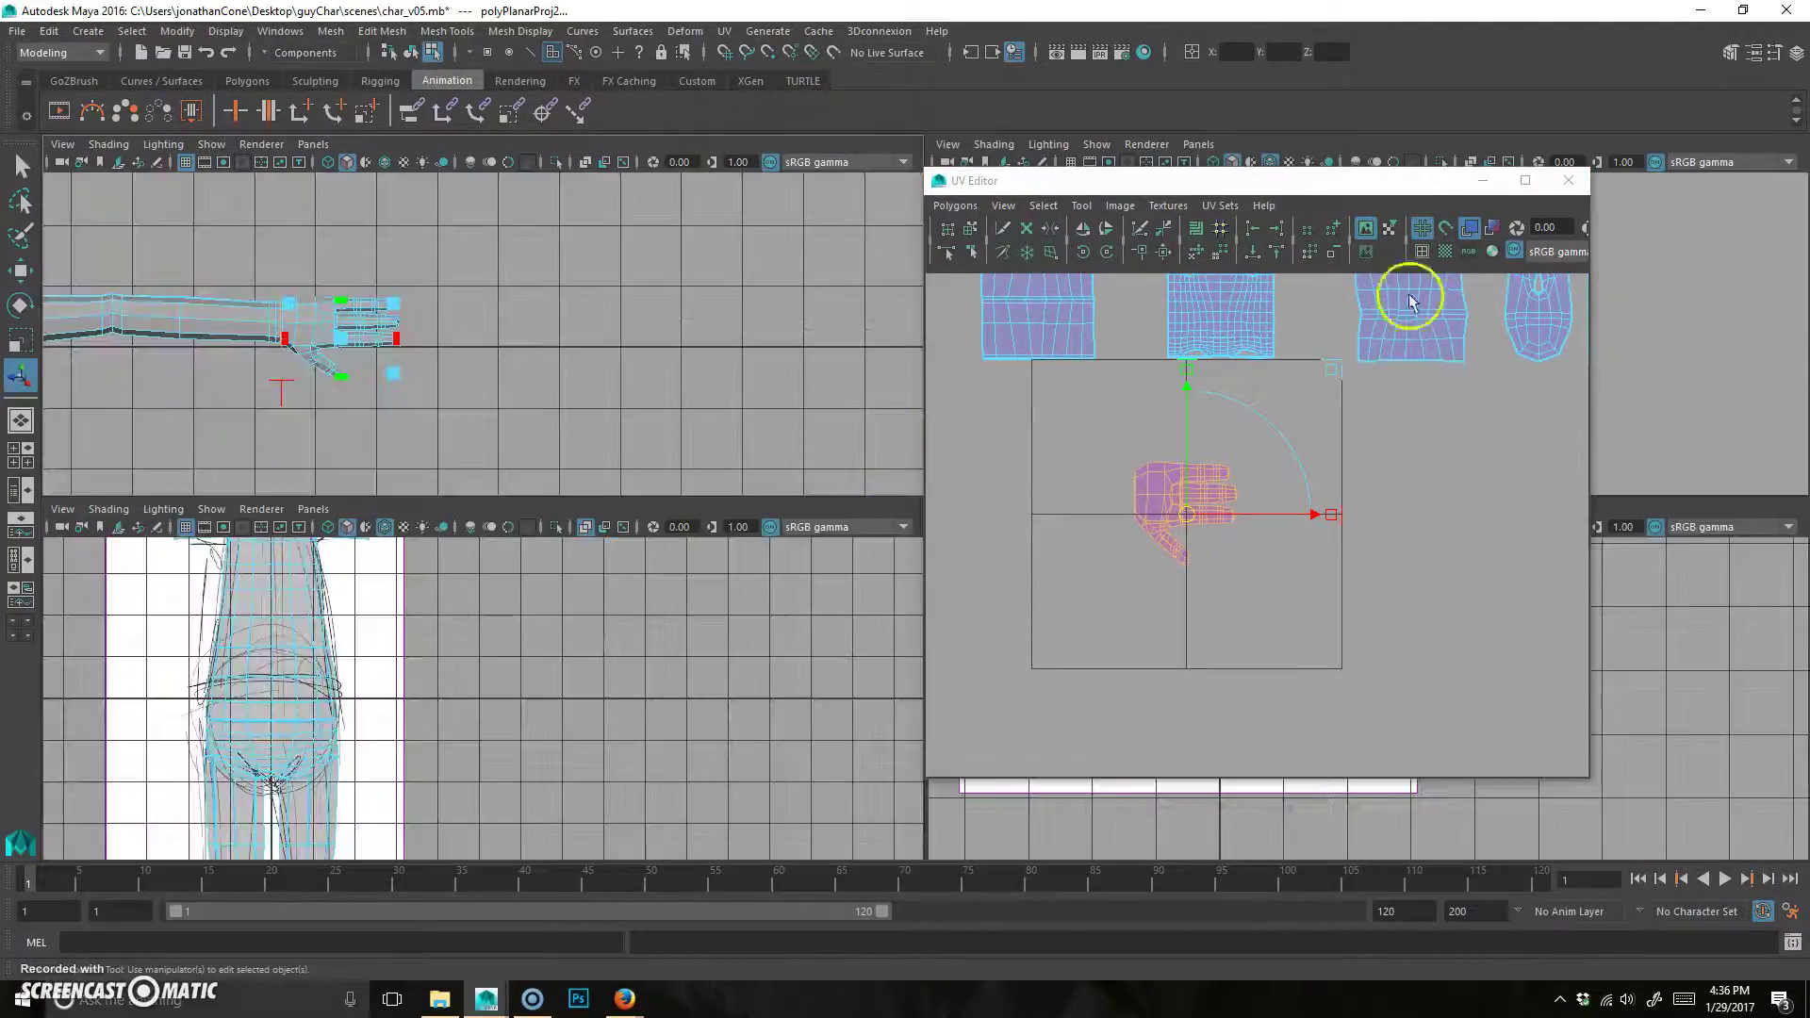
key(space)
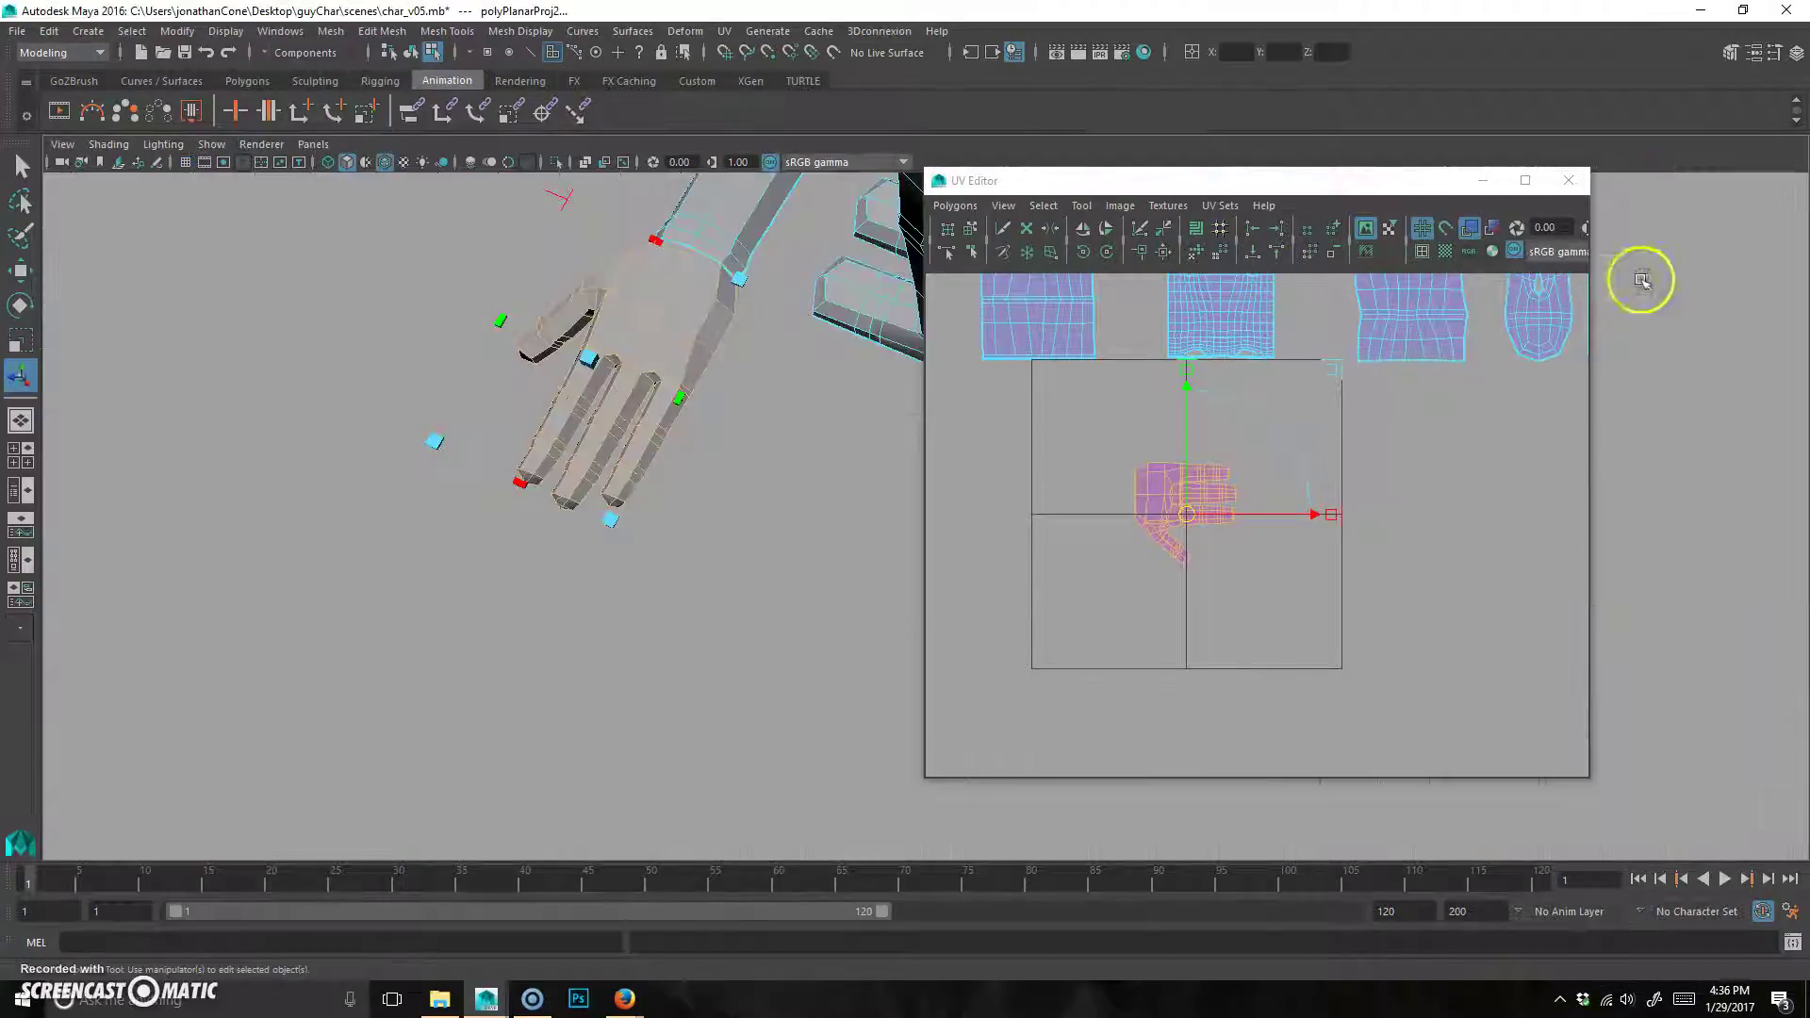
alt+drag(732, 457, 610, 638)
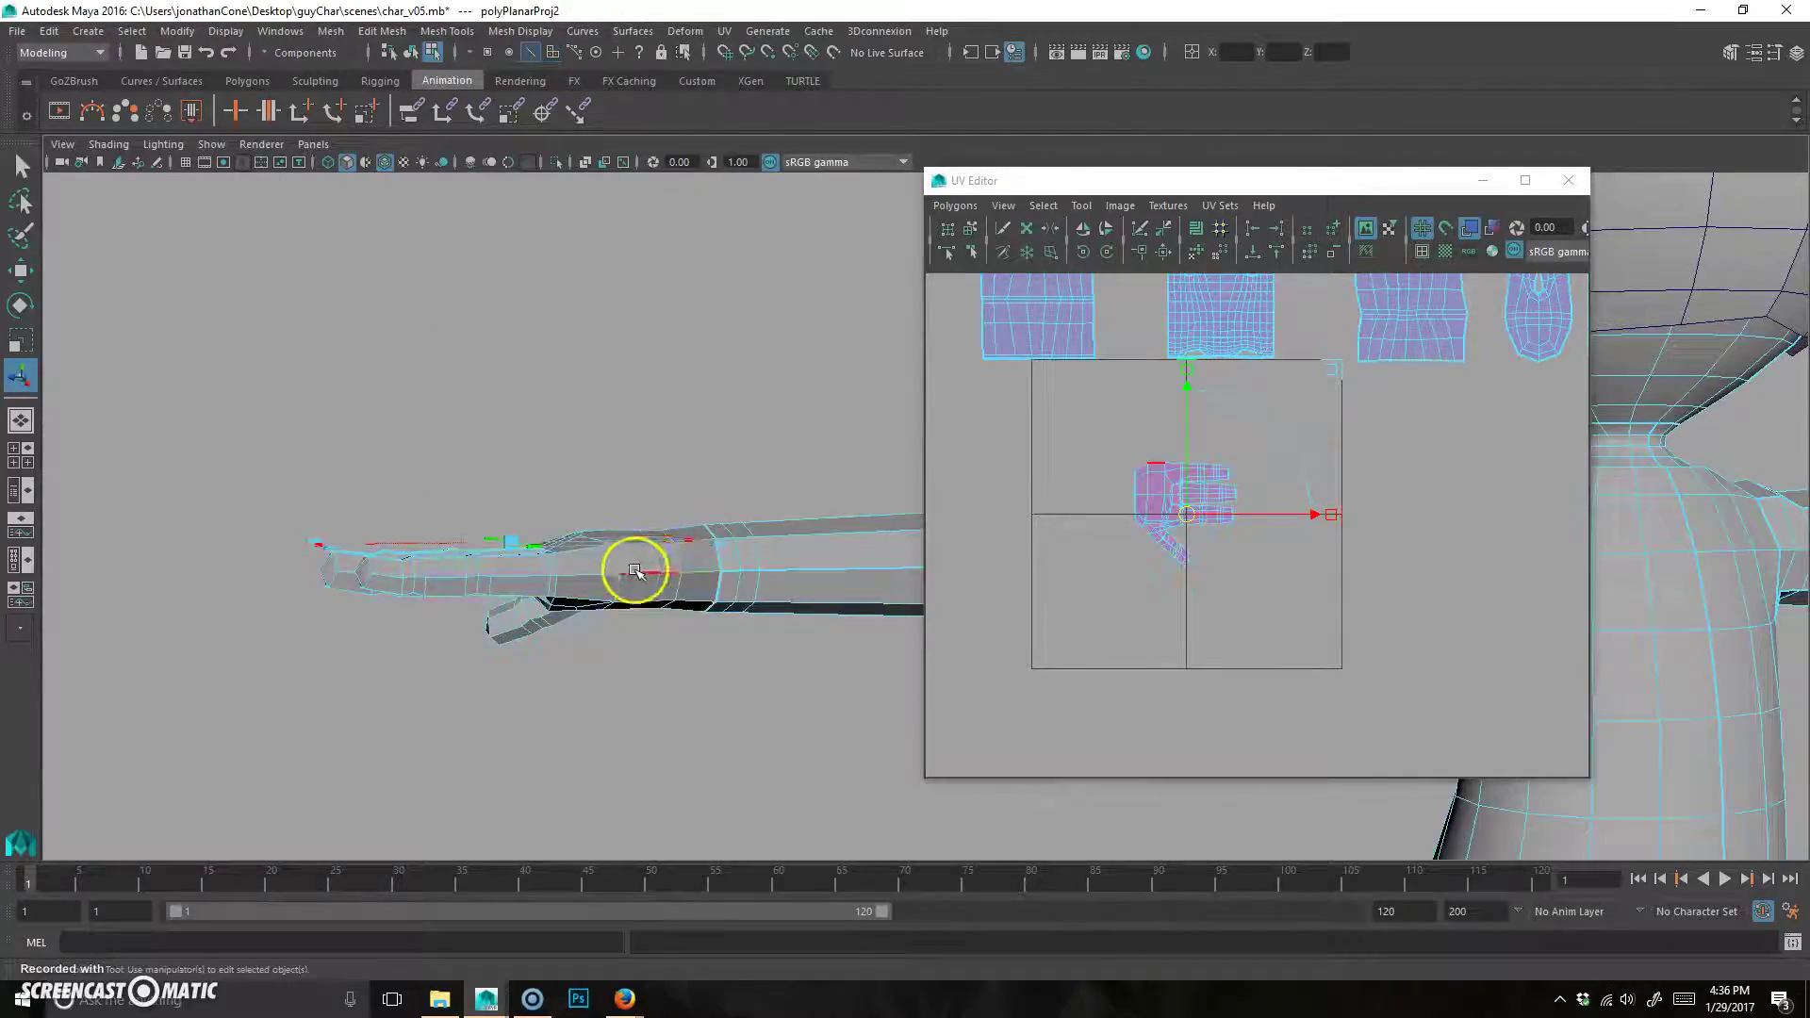
click(707, 573)
alt+drag(719, 659, 499, 615)
click(1395, 371)
key(f)
alt+right_drag(903, 573, 855, 598)
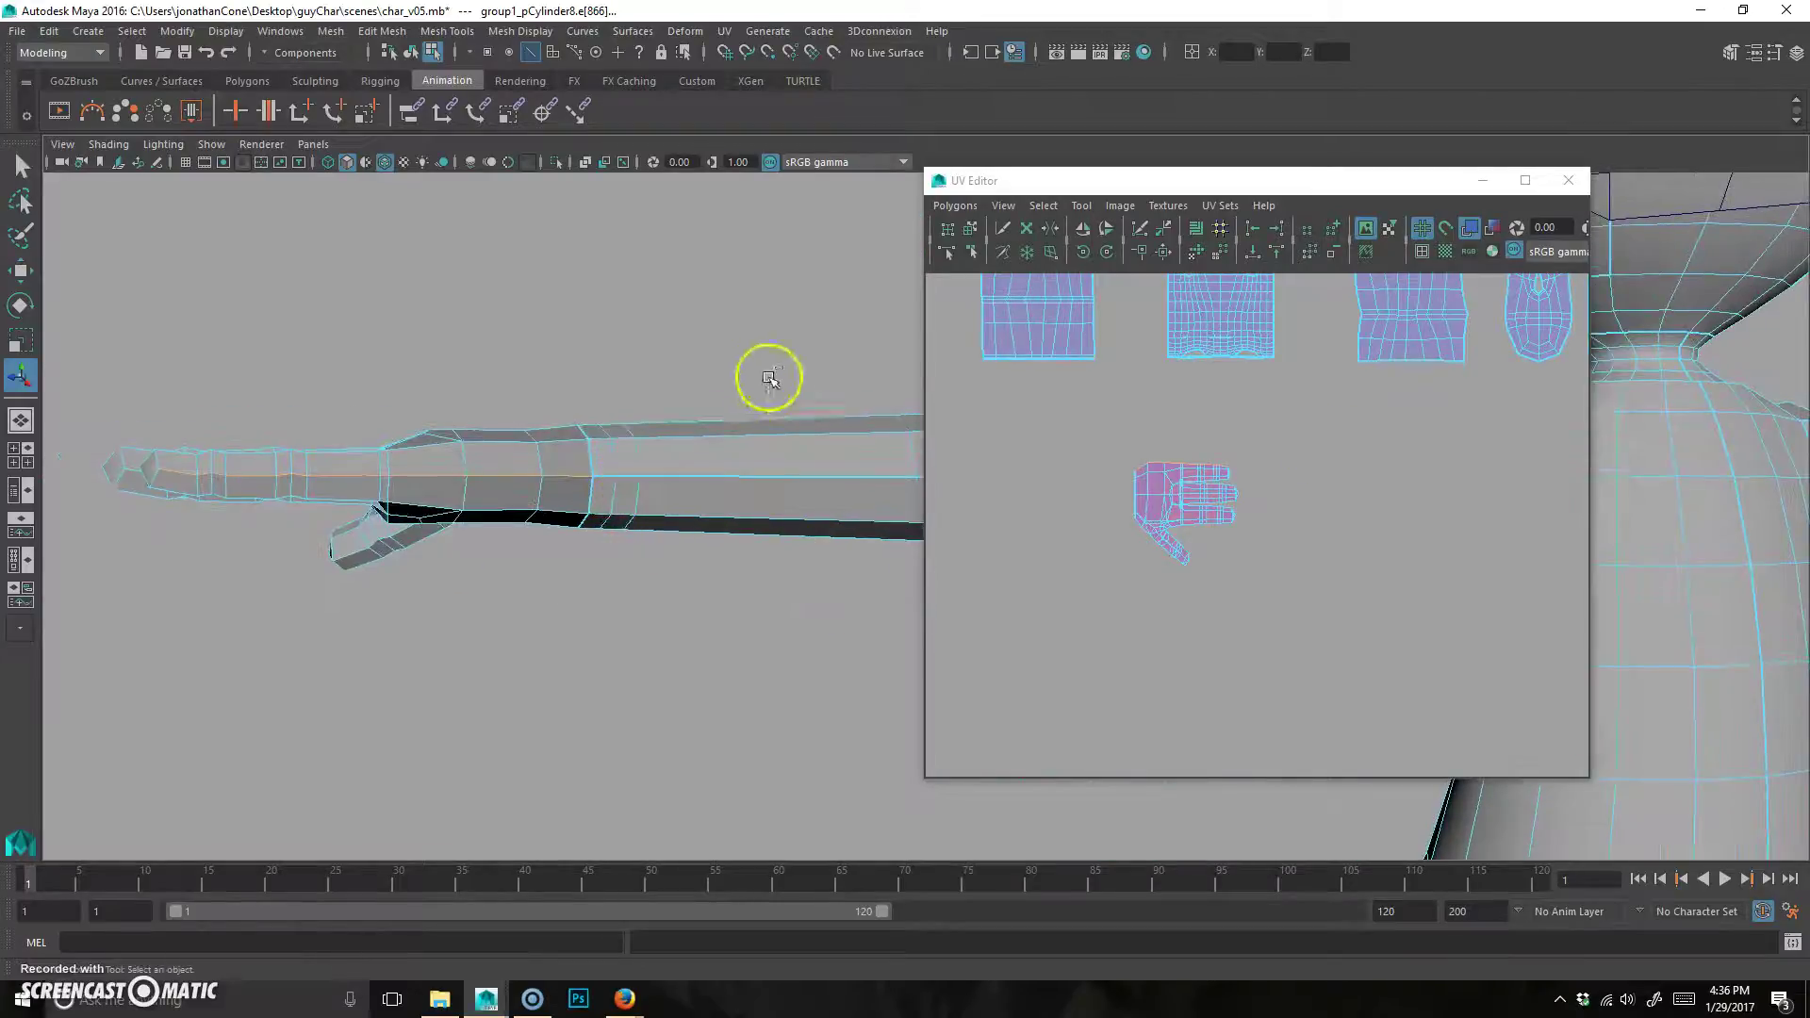
key(w)
alt+drag(579, 595, 477, 618)
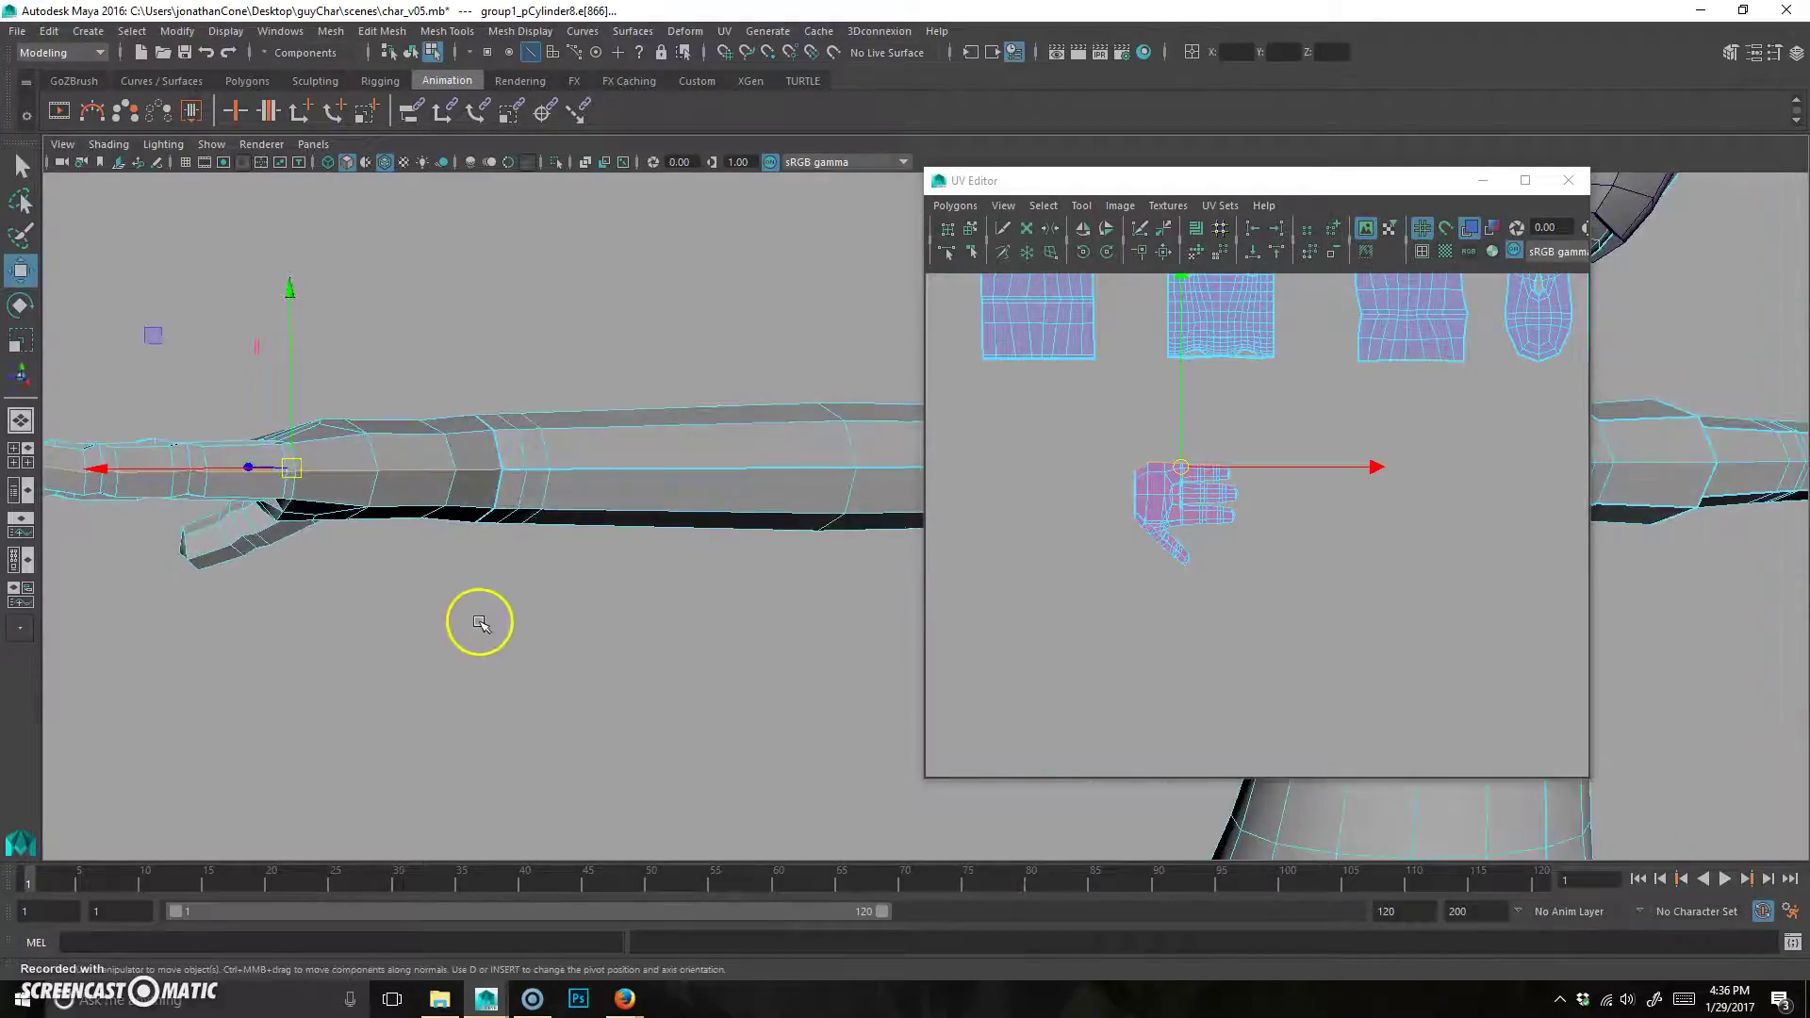
Extend the edge selection across the fingertips and along the sides between the fingers.
key(q)
alt+drag(311, 554, 537, 598)
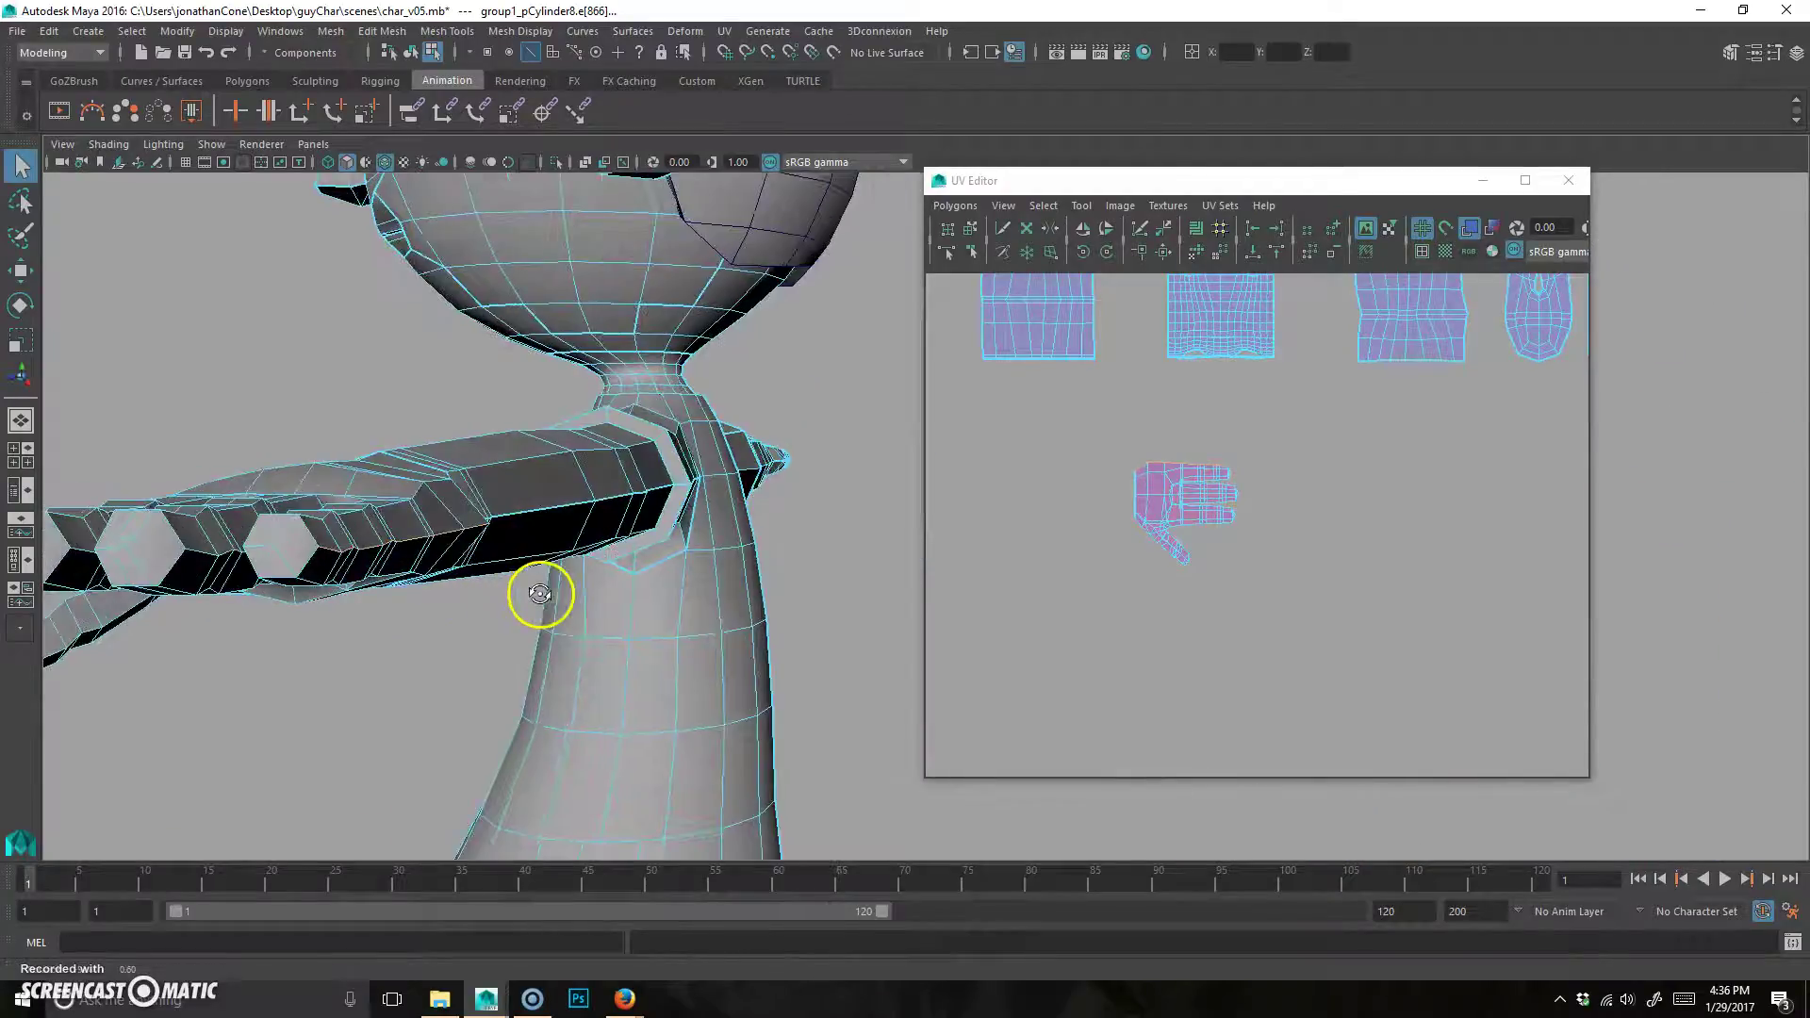
alt+drag(247, 533, 405, 619)
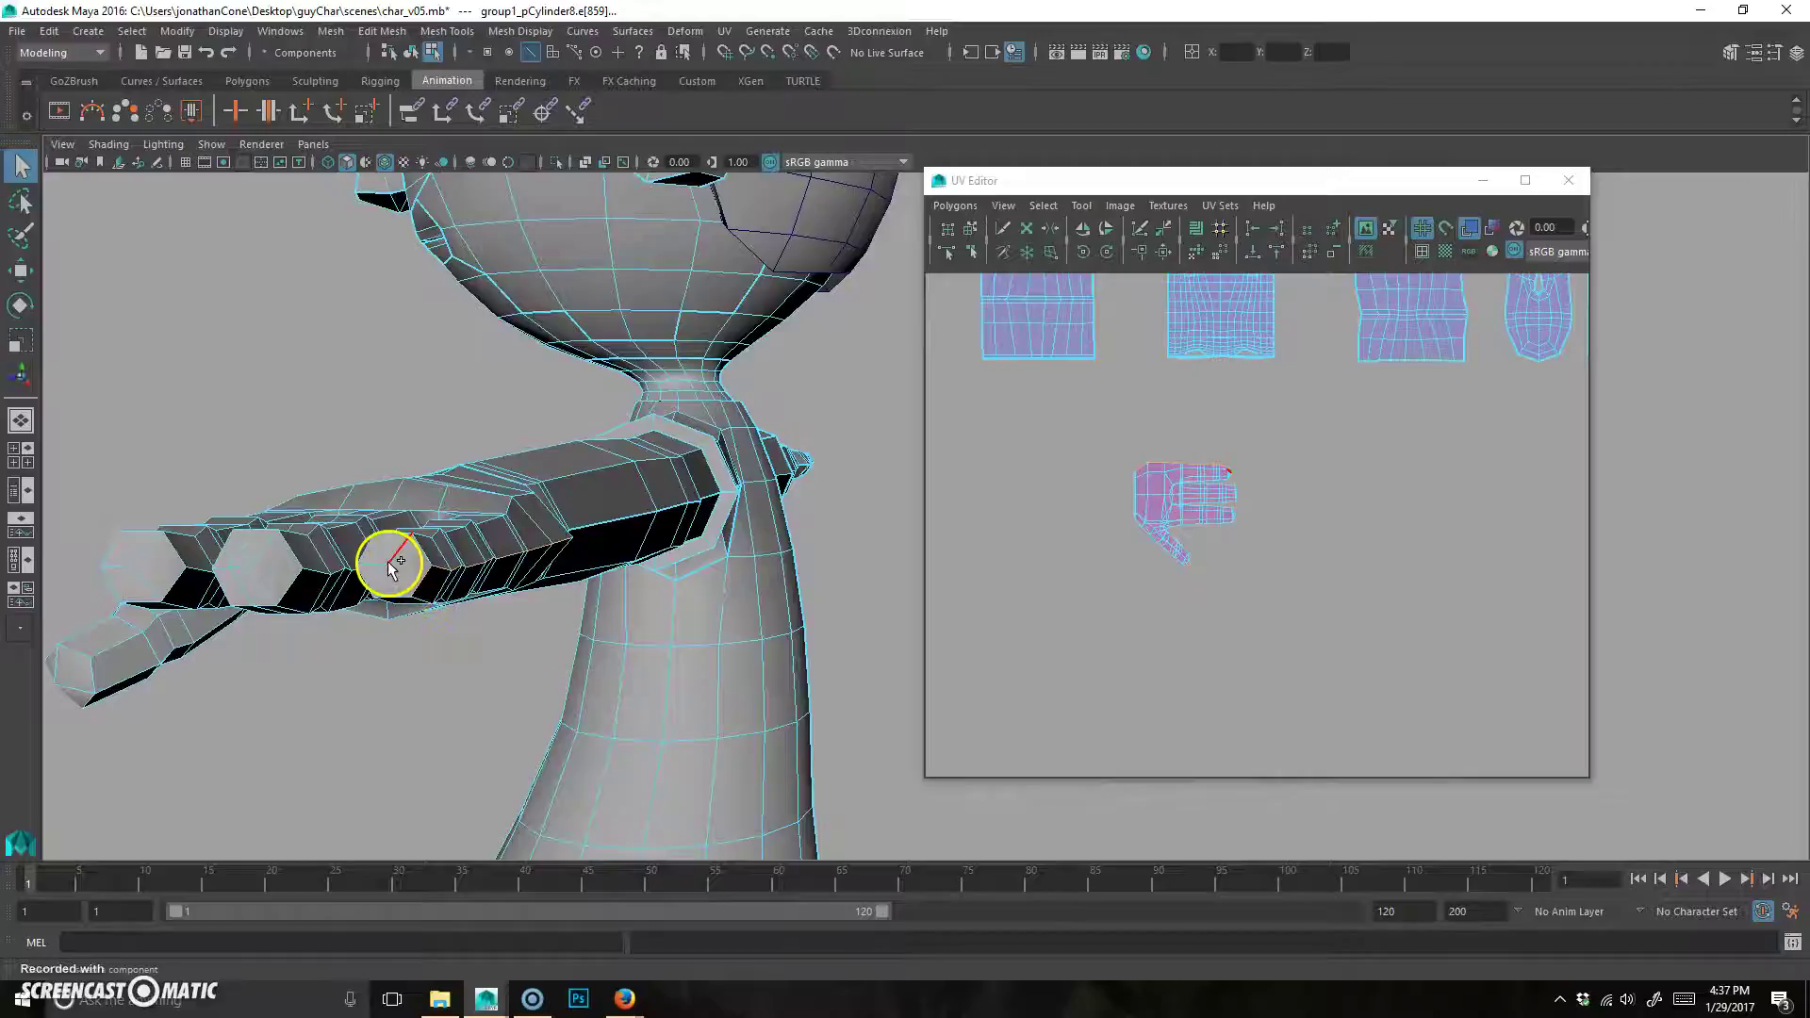
alt+drag(393, 566, 472, 617)
click(647, 636)
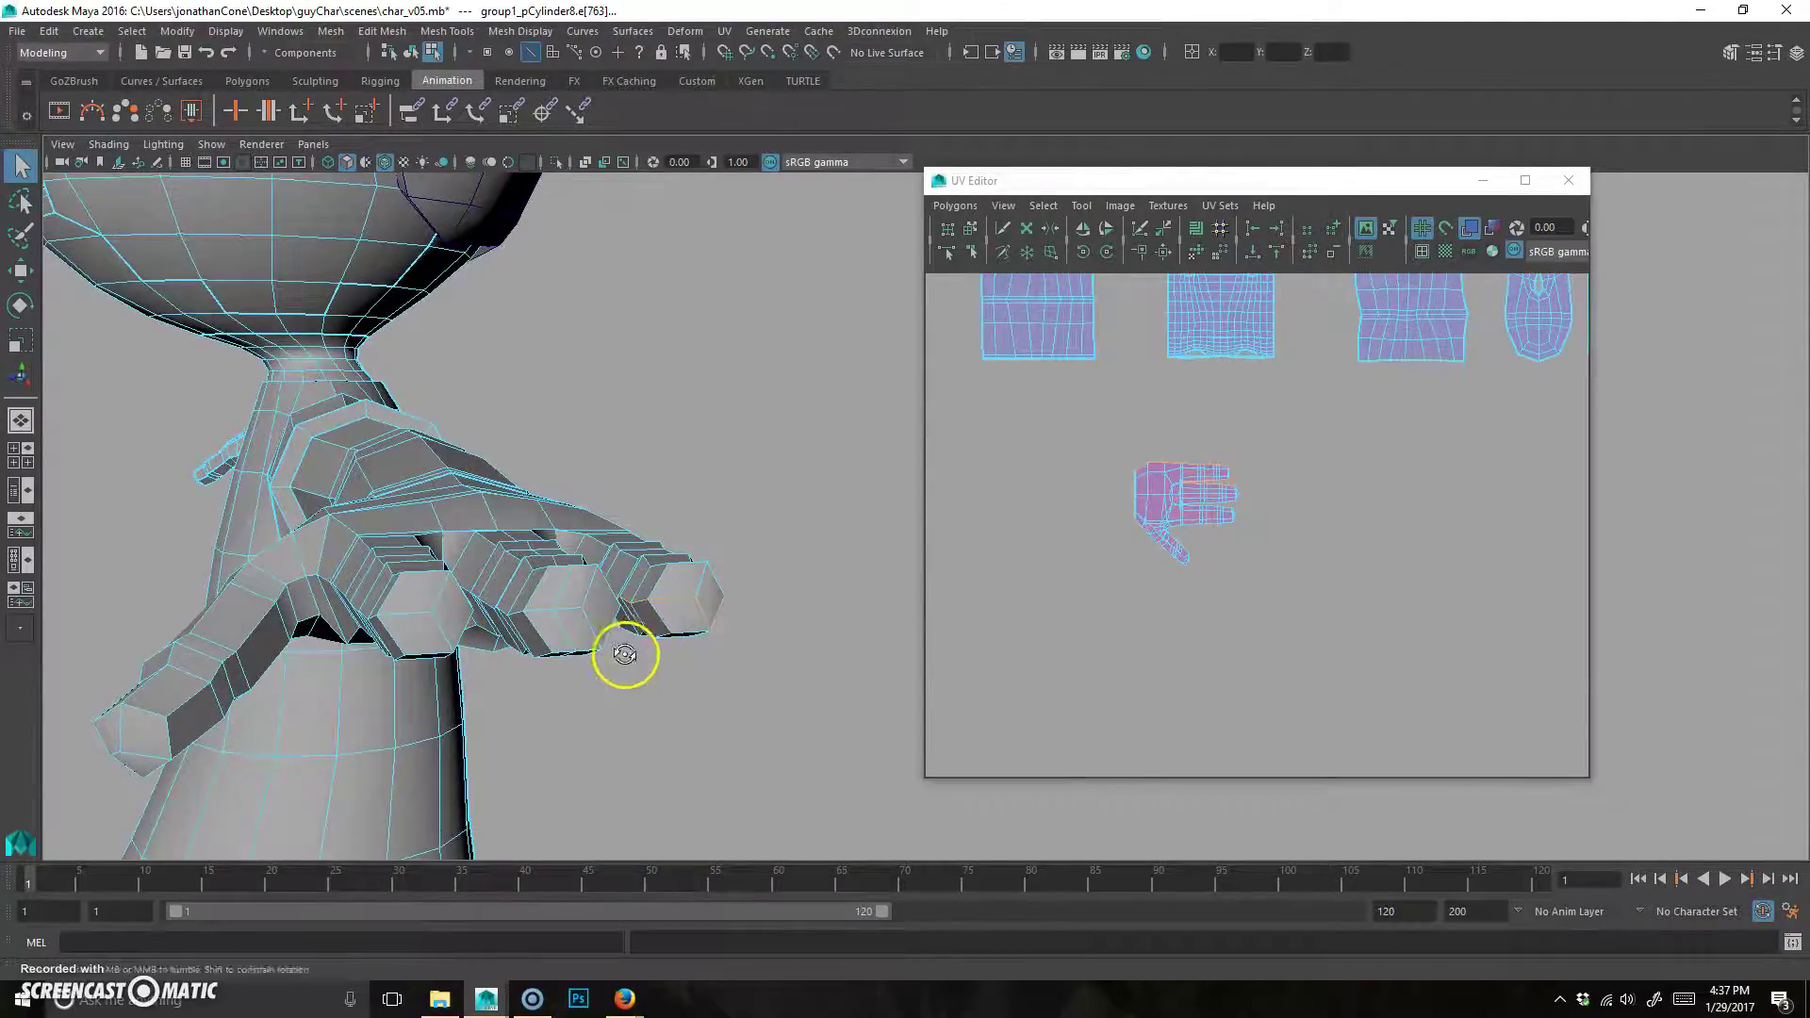
alt+drag(625, 653, 598, 654)
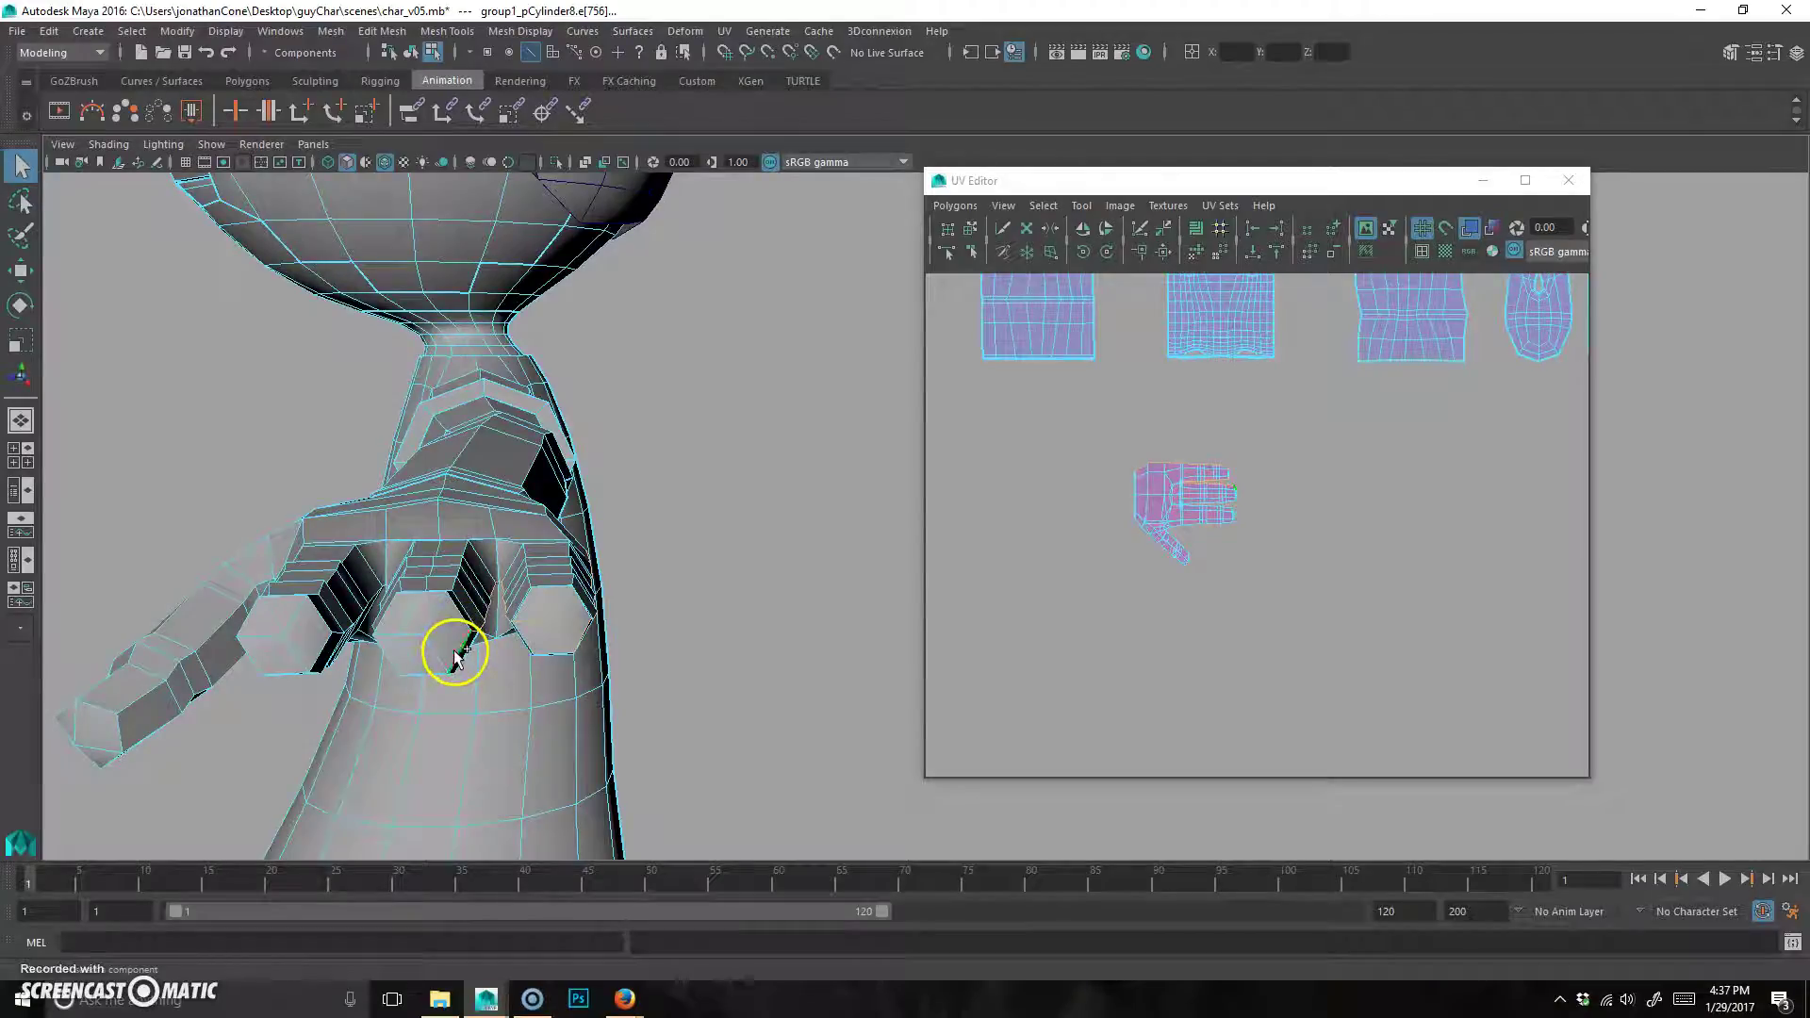
alt+drag(388, 636, 540, 703)
click(585, 716)
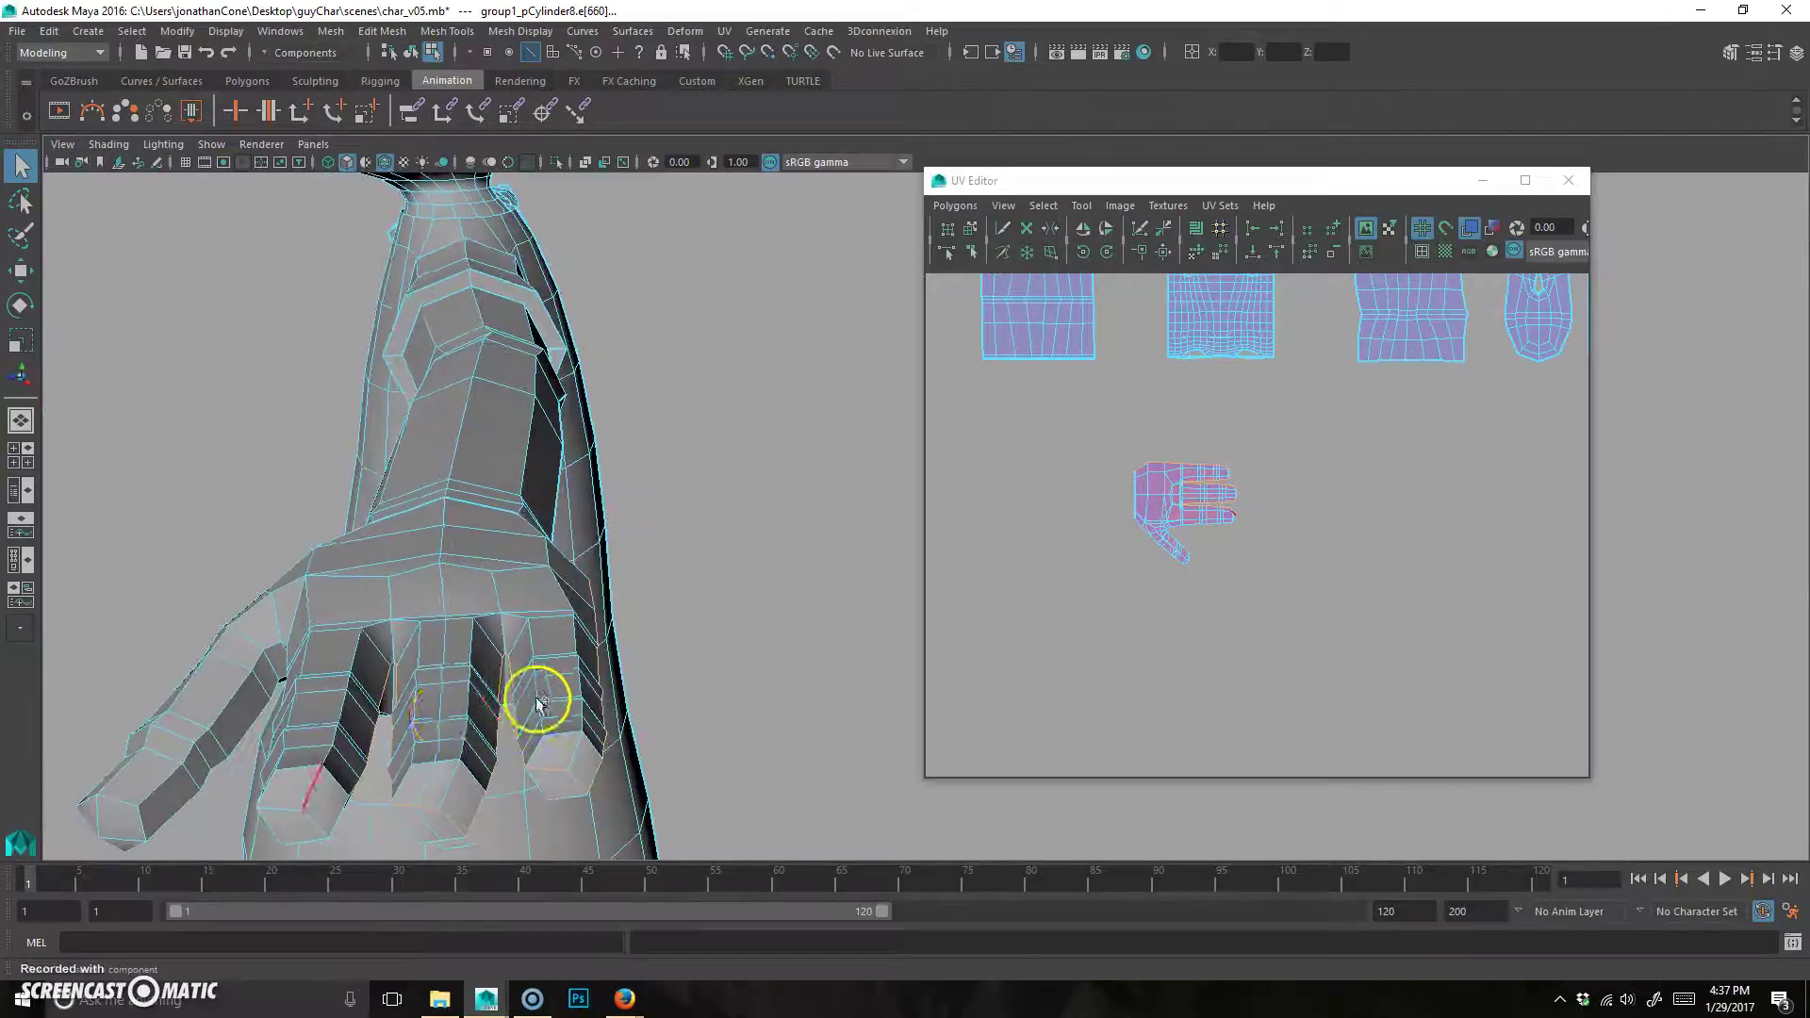
alt+drag(336, 821, 323, 697)
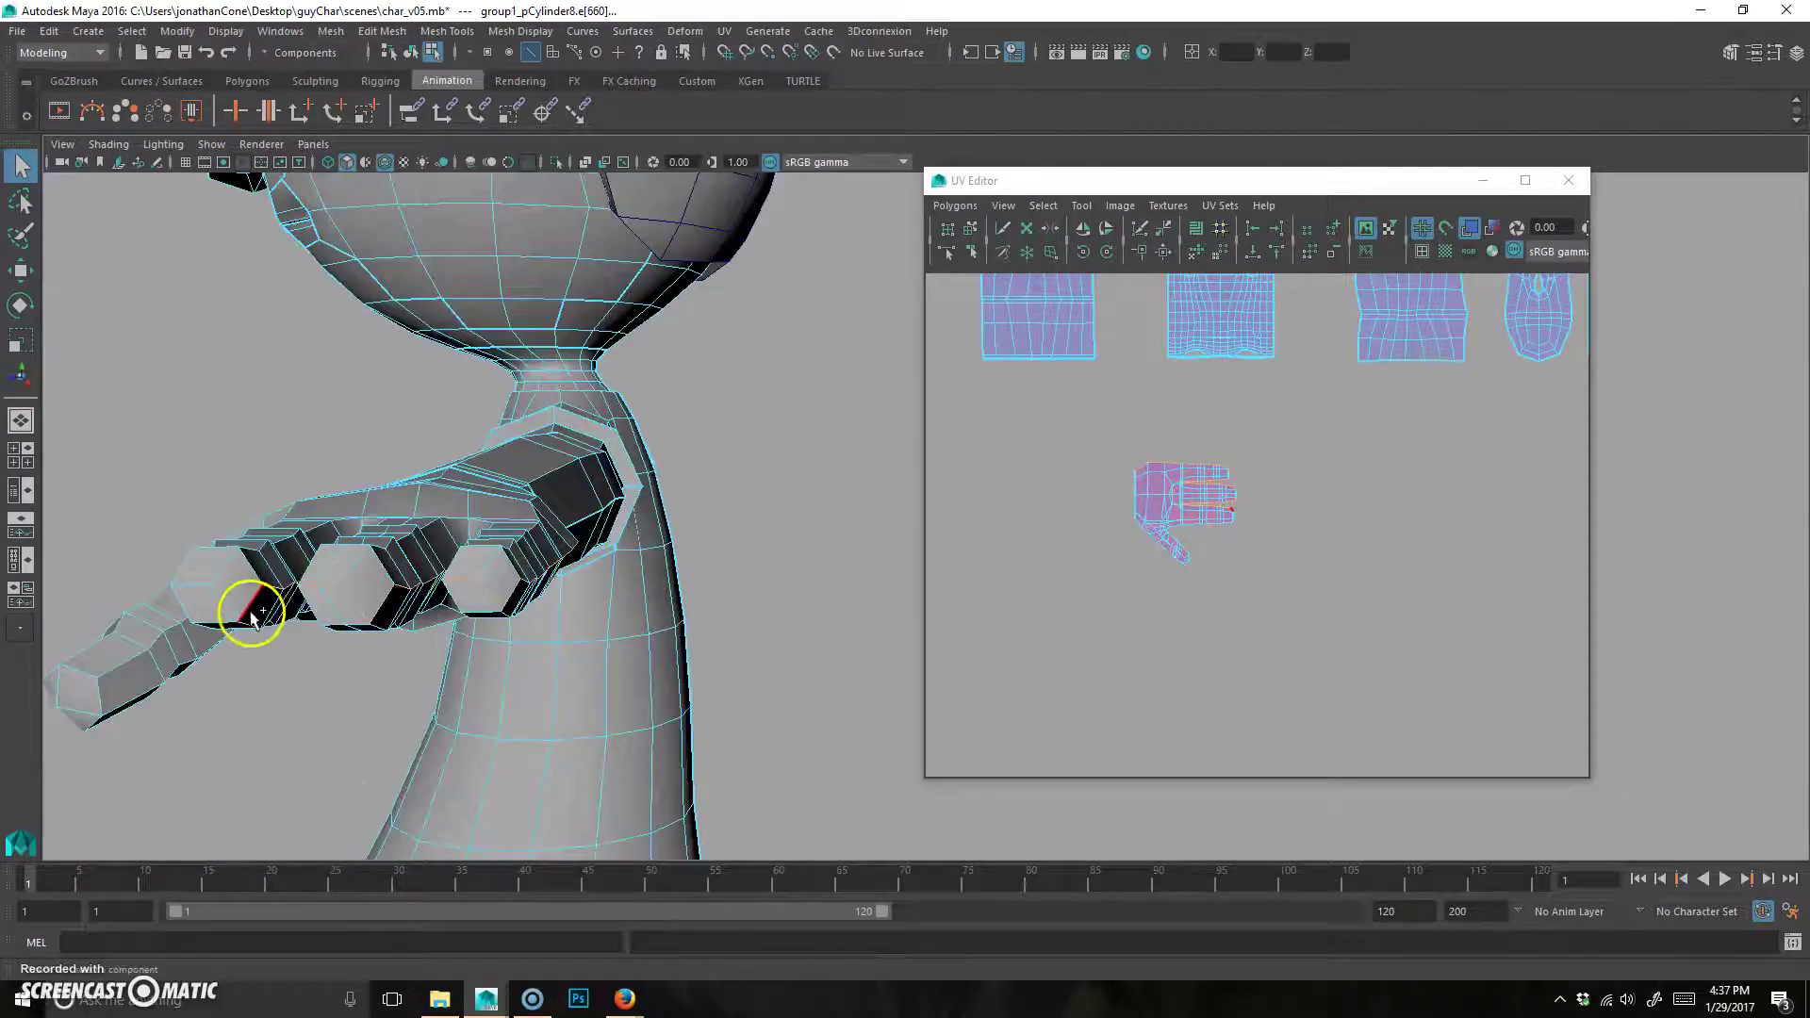
Complete the edge selection along the finger nearest the thumb and around the thumb back to the wrist.
alt+drag(195, 590, 799, 627)
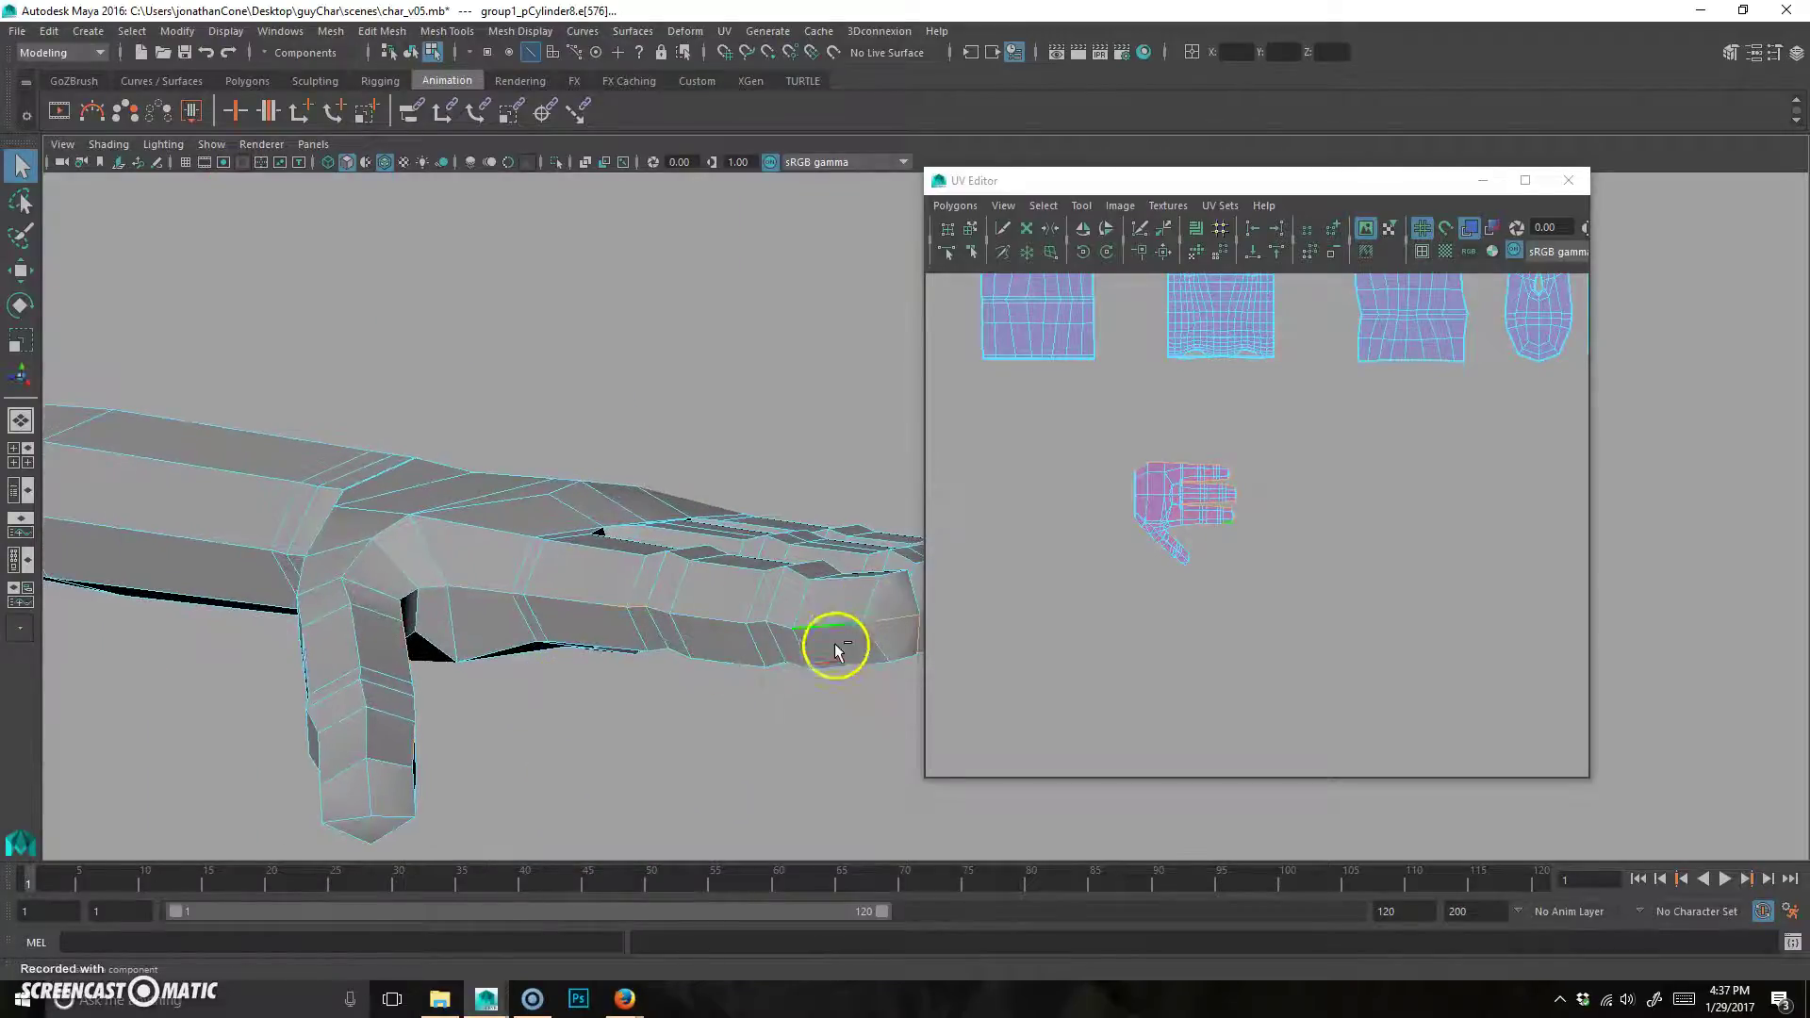
alt+drag(657, 675, 241, 621)
click(252, 541)
click(651, 584)
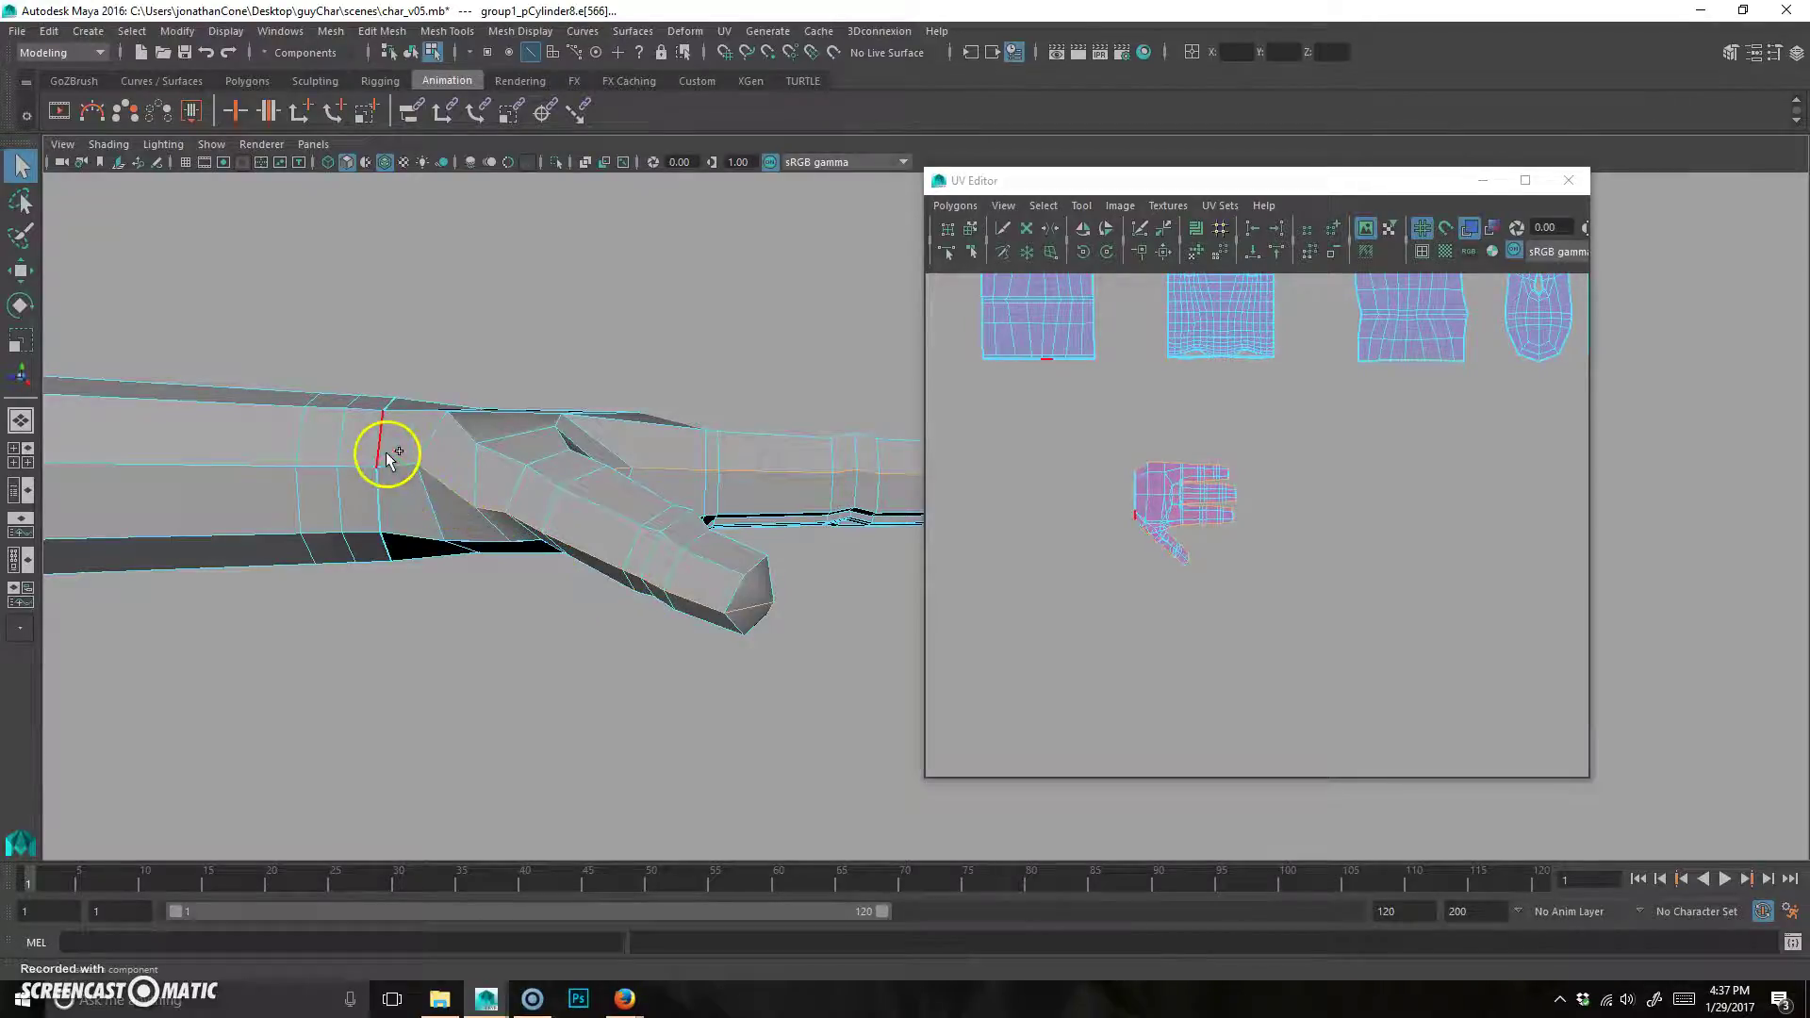
Cut the UVs along the selected hand edges and move the two hand shells apart.
alt+middle_drag(1230, 528, 1192, 542)
click(955, 206)
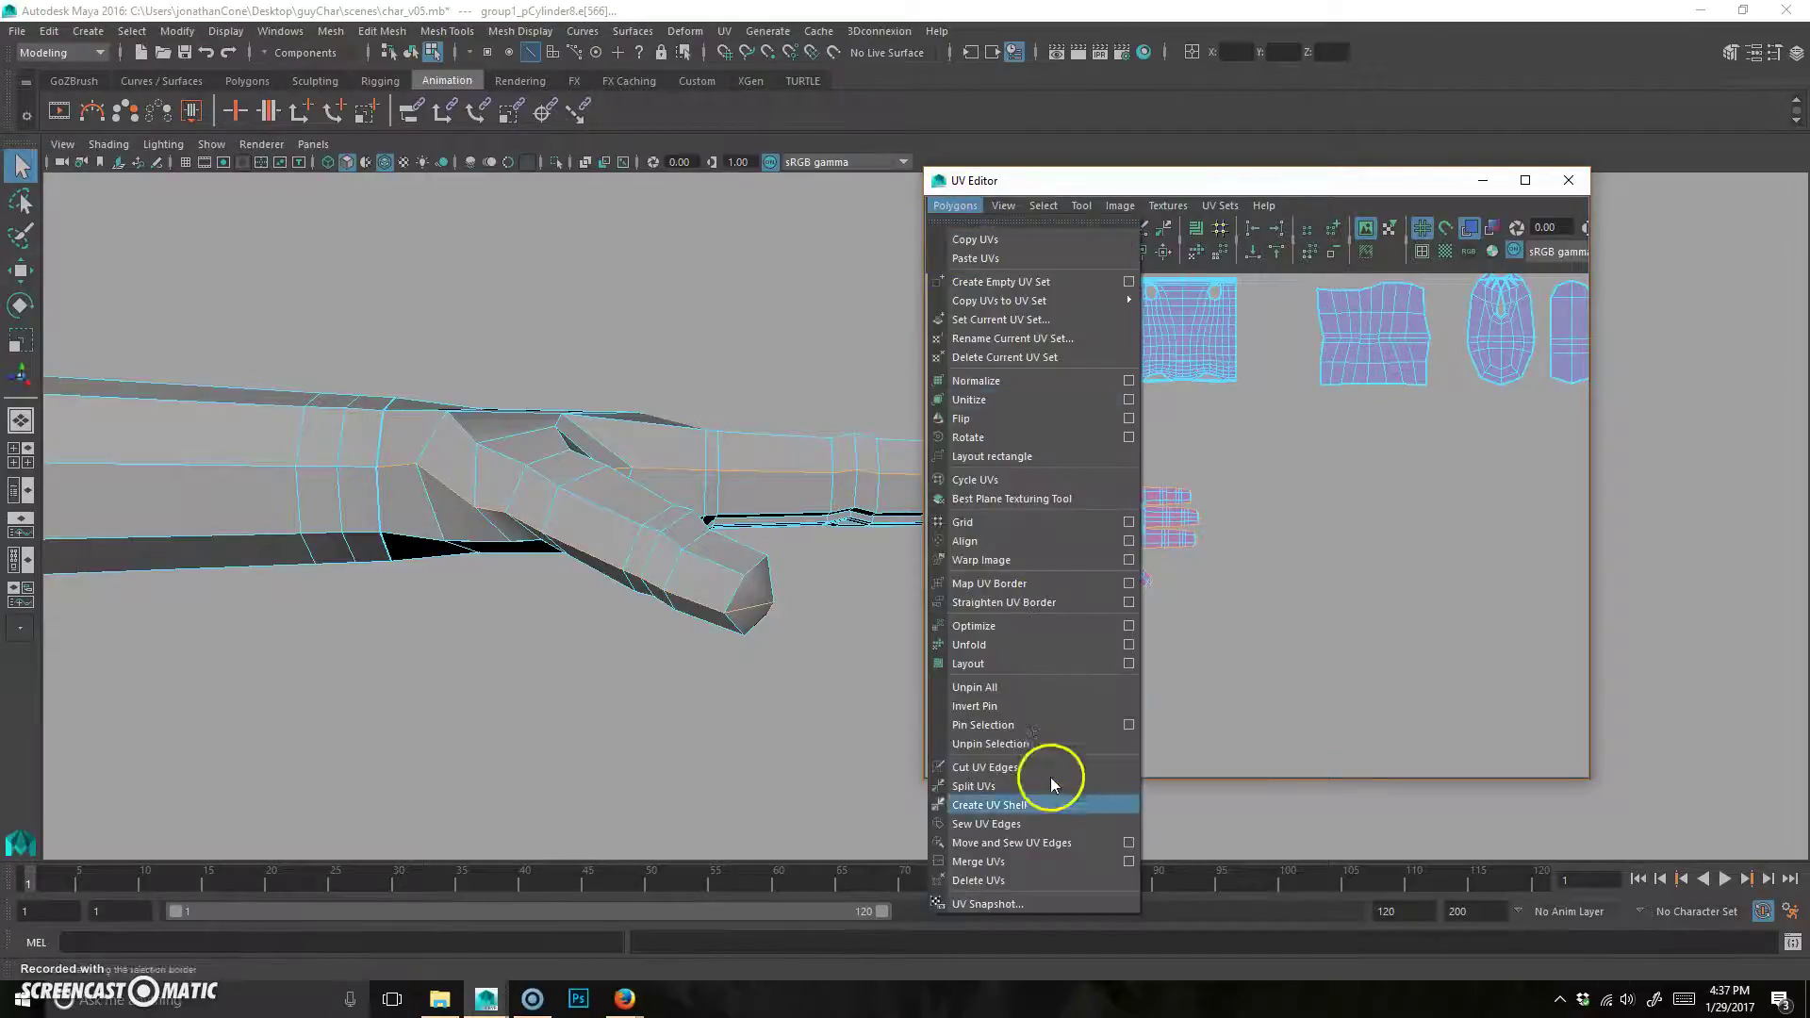
click(1022, 768)
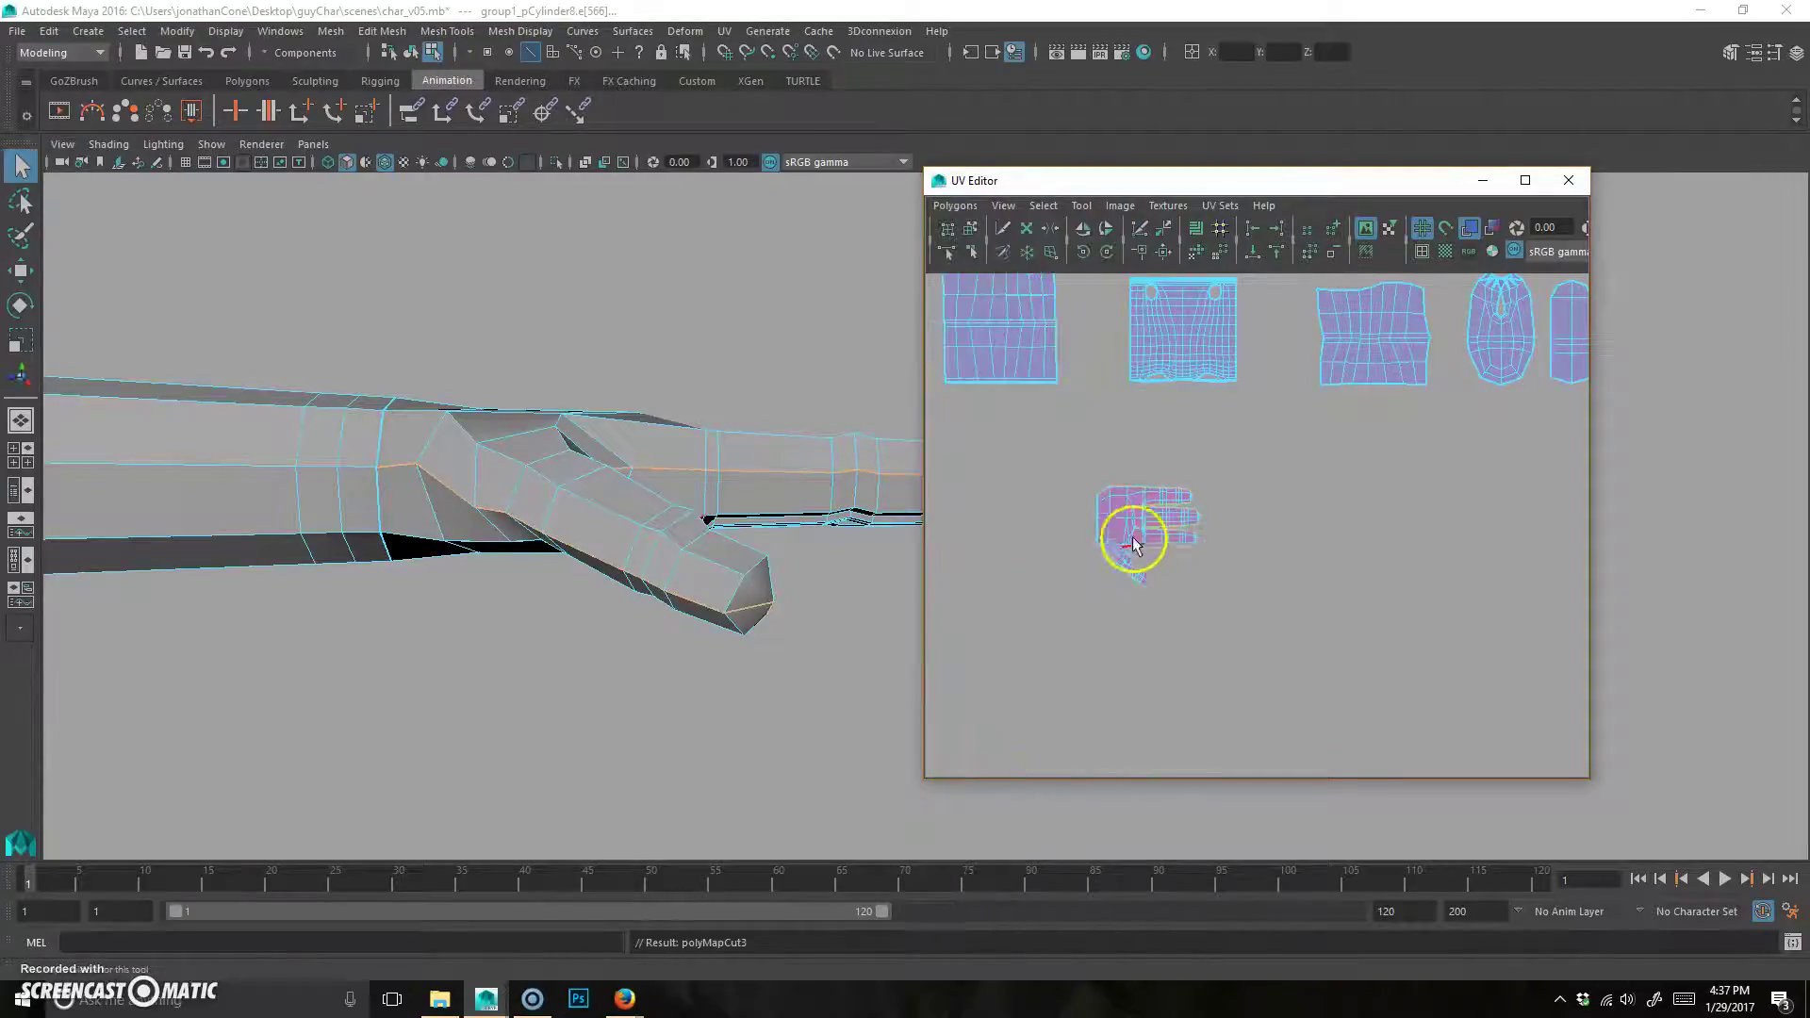
click(970, 228)
click(1138, 526)
drag(1138, 526, 955, 547)
drag(1081, 731, 1345, 416)
alt+middle_drag(1090, 595, 1172, 635)
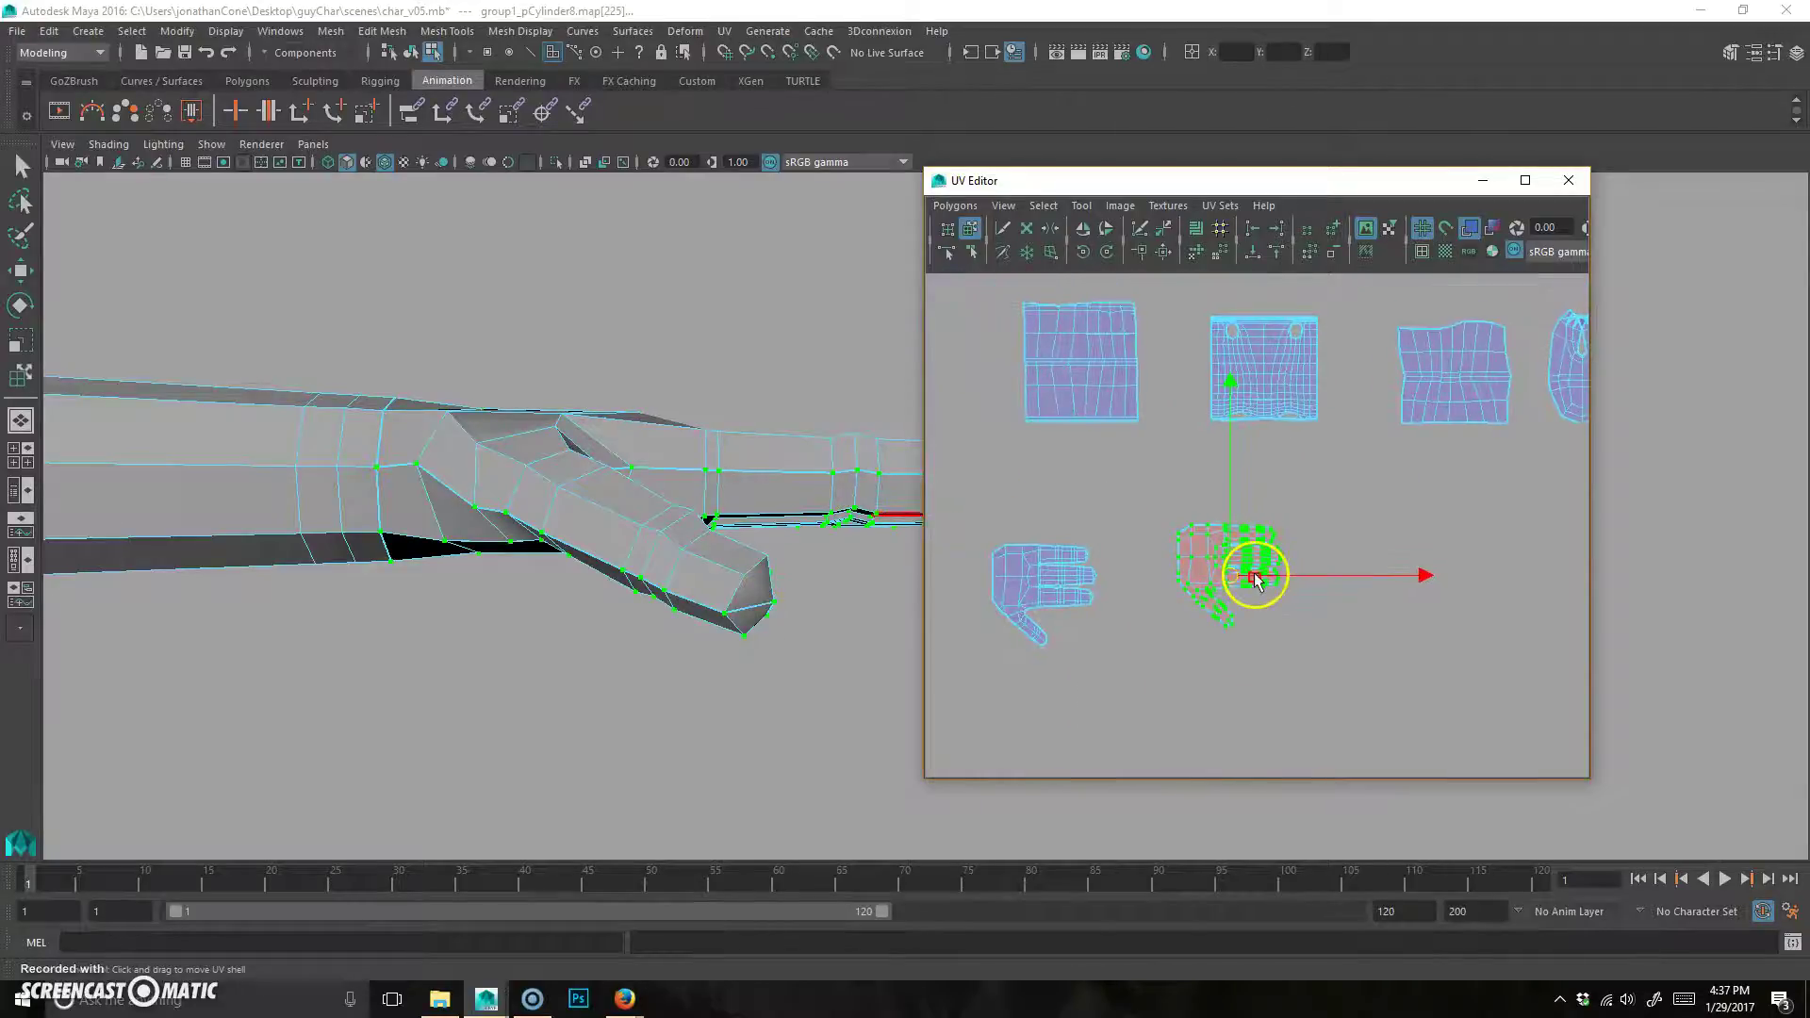
Flip the palm-side hand shell vertically and move it above the other hand shell, beside the mapped shells.
click(1108, 233)
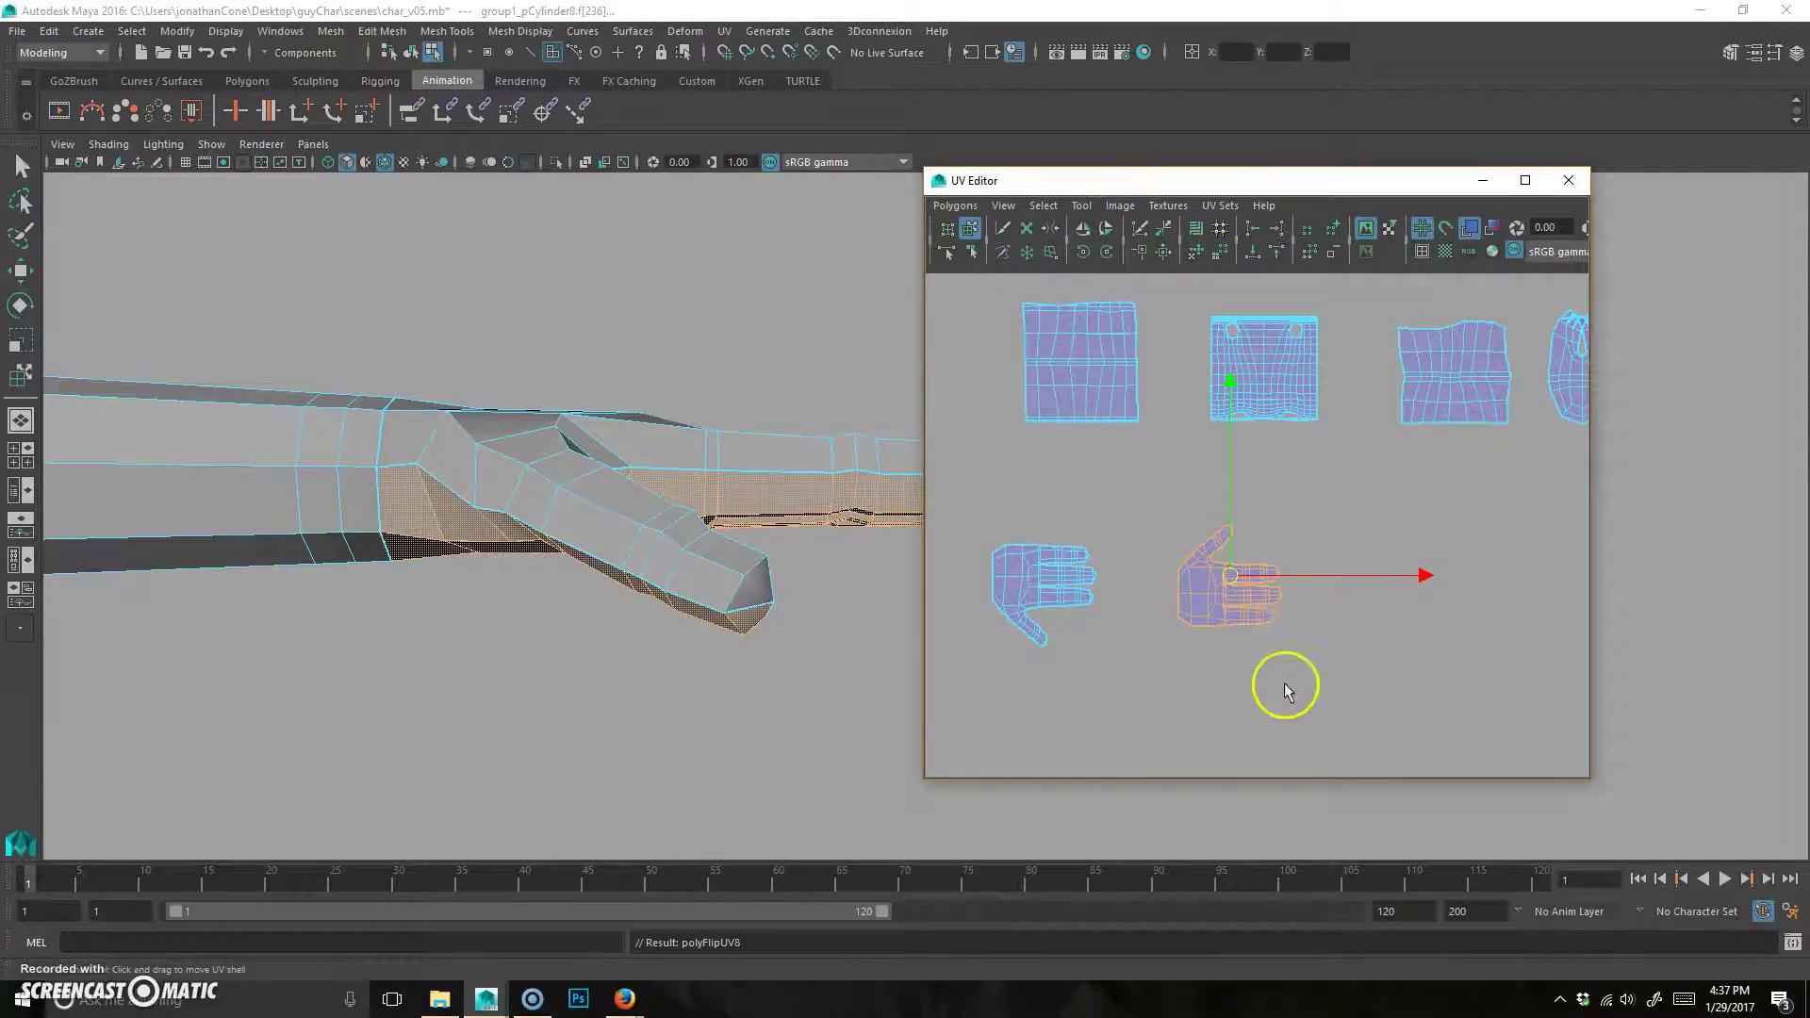
click(1088, 710)
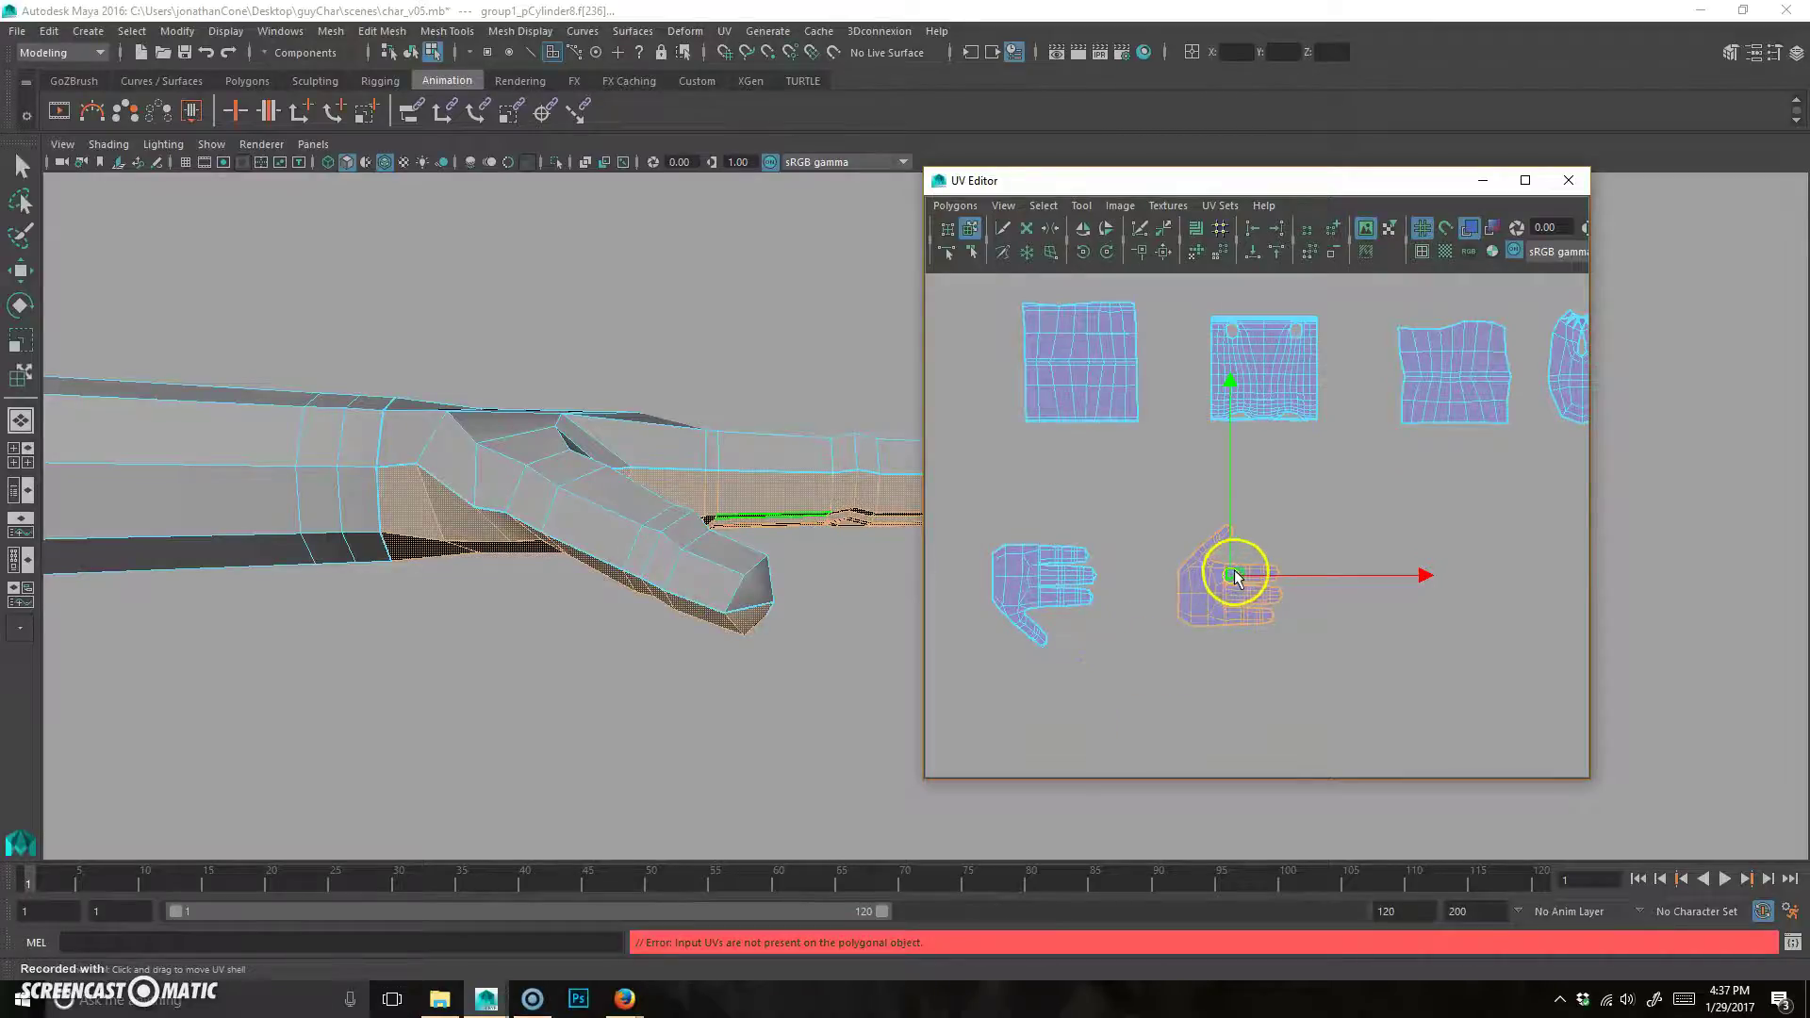
alt+right_drag(1293, 696, 1170, 679)
click(1211, 677)
click(1223, 592)
drag(1238, 560, 1007, 482)
alt+right_drag(1248, 663, 1248, 610)
alt+middle_drag(1248, 610, 1075, 699)
alt+middle_drag(1177, 615, 1277, 582)
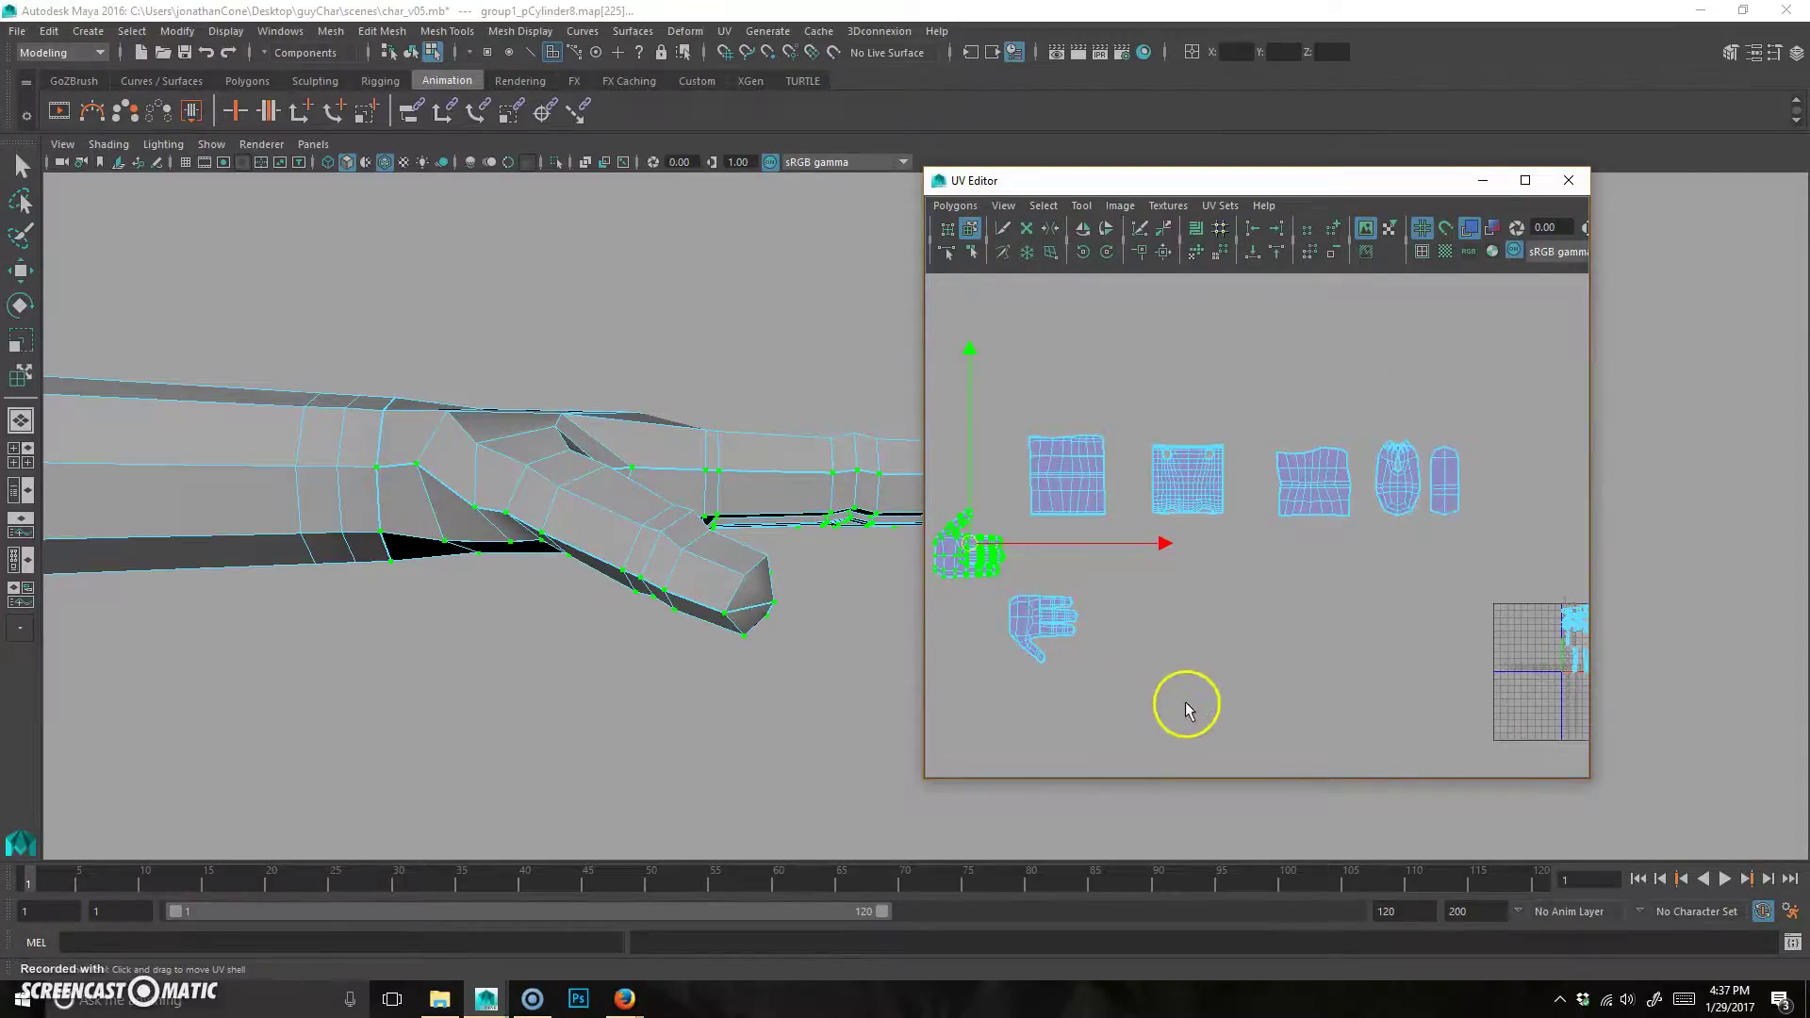